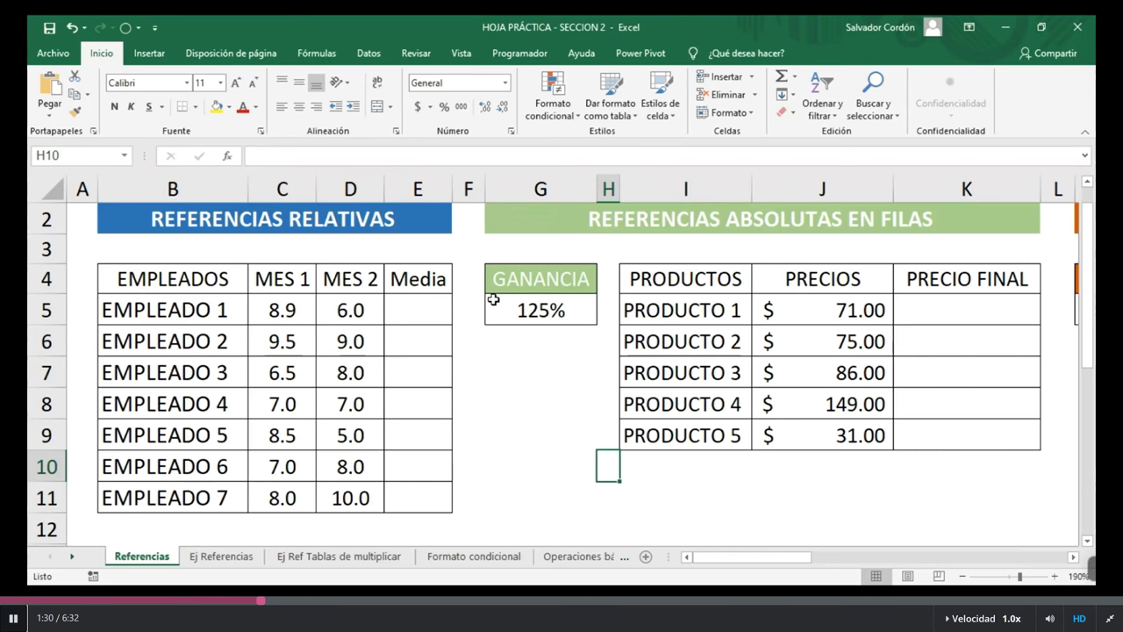
# - Enter the formula =PROMEDIO(C5:D5) in cell E5 to average EMPLEADO 1's two months
pyautogui.click(438, 309)
pyautogui.write('PR')
pyautogui.press('BackSpace')
pyautogui.press('BackSpace')
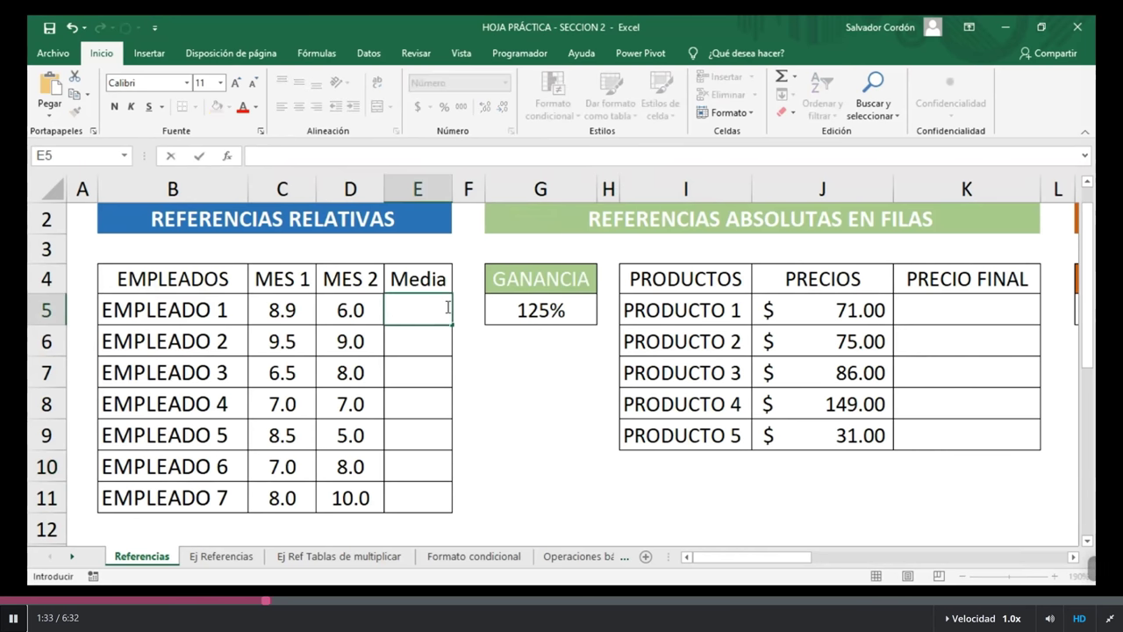
pyautogui.write('=PRO')
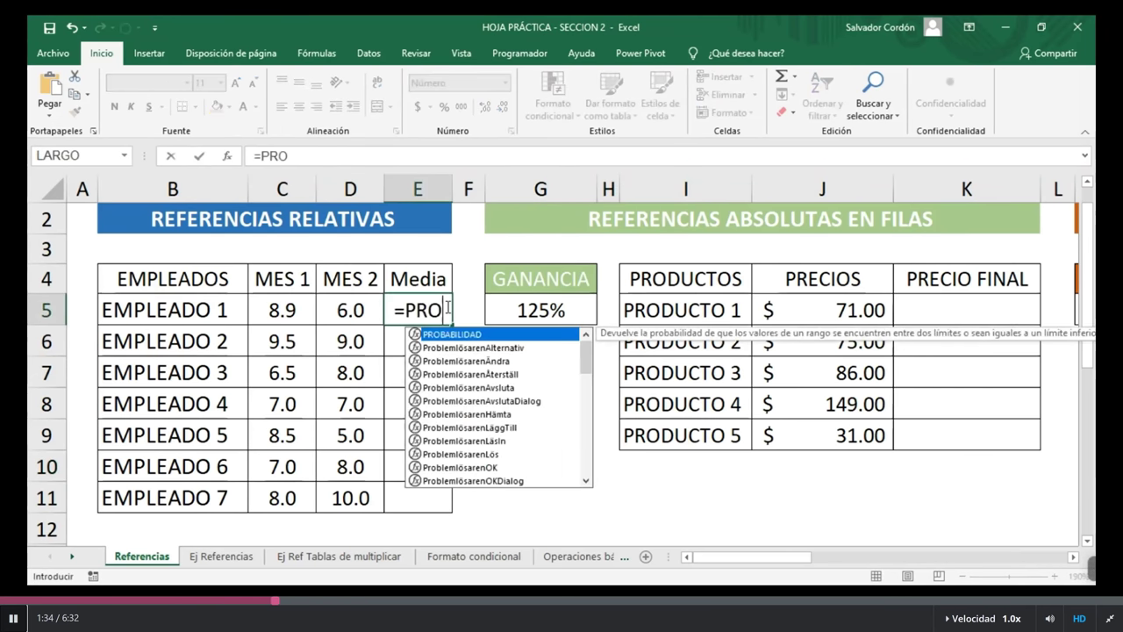
pyautogui.write('med')
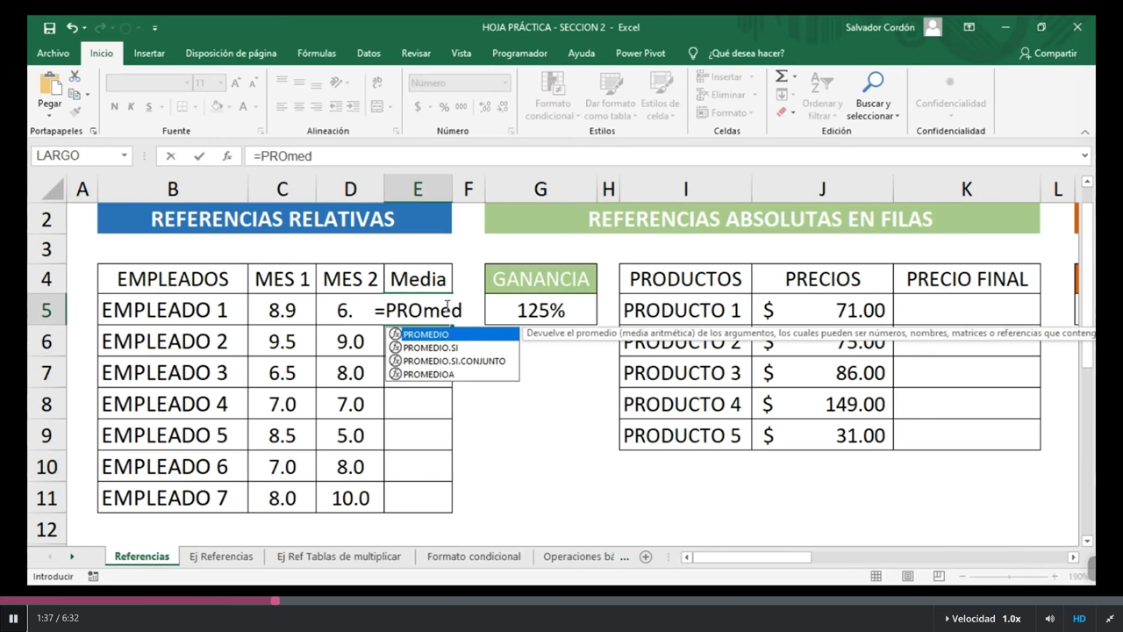
pyautogui.press('Tab')
pyautogui.moveTo(281, 309); pyautogui.dragTo(350, 309)
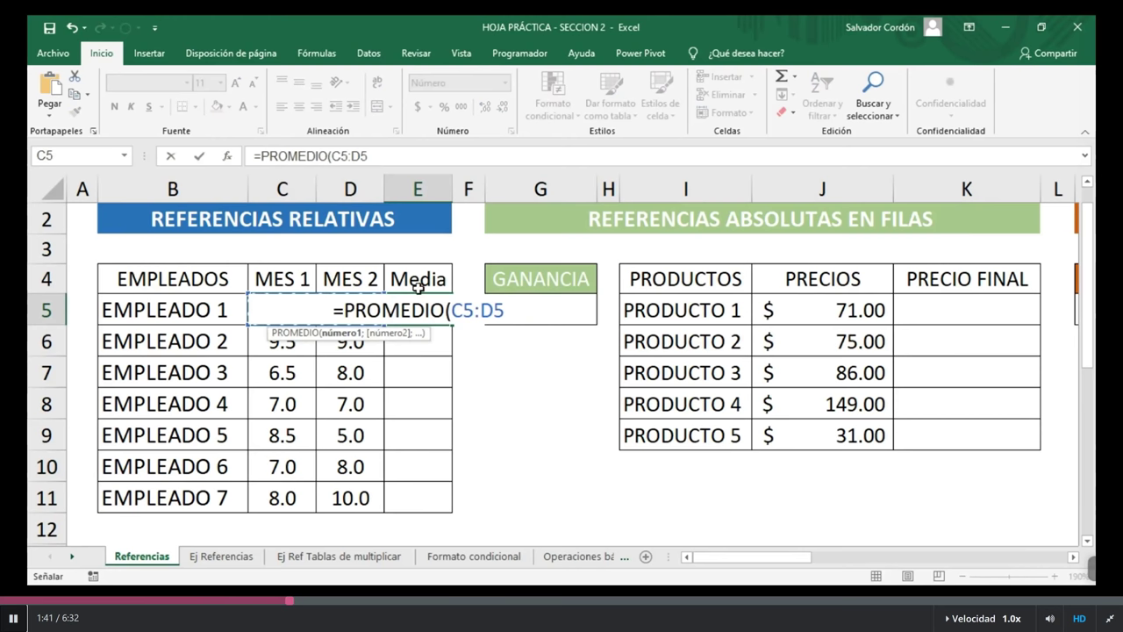
pyautogui.moveTo(451, 310); pyautogui.dragTo(507, 310)
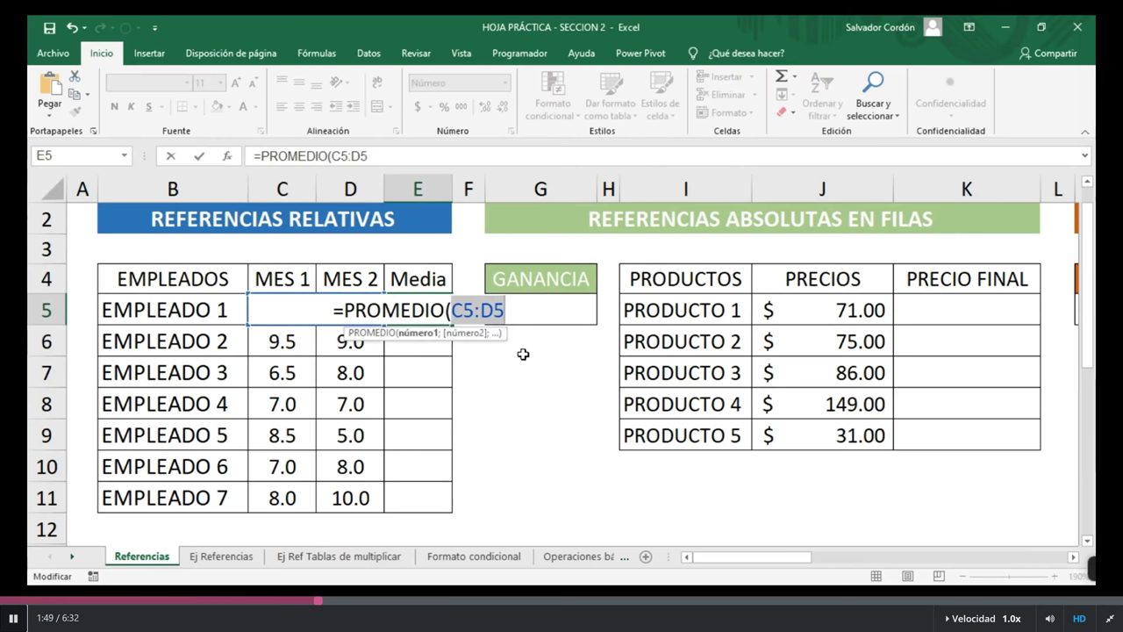
pyautogui.write(')')
pyautogui.press('BackSpace')
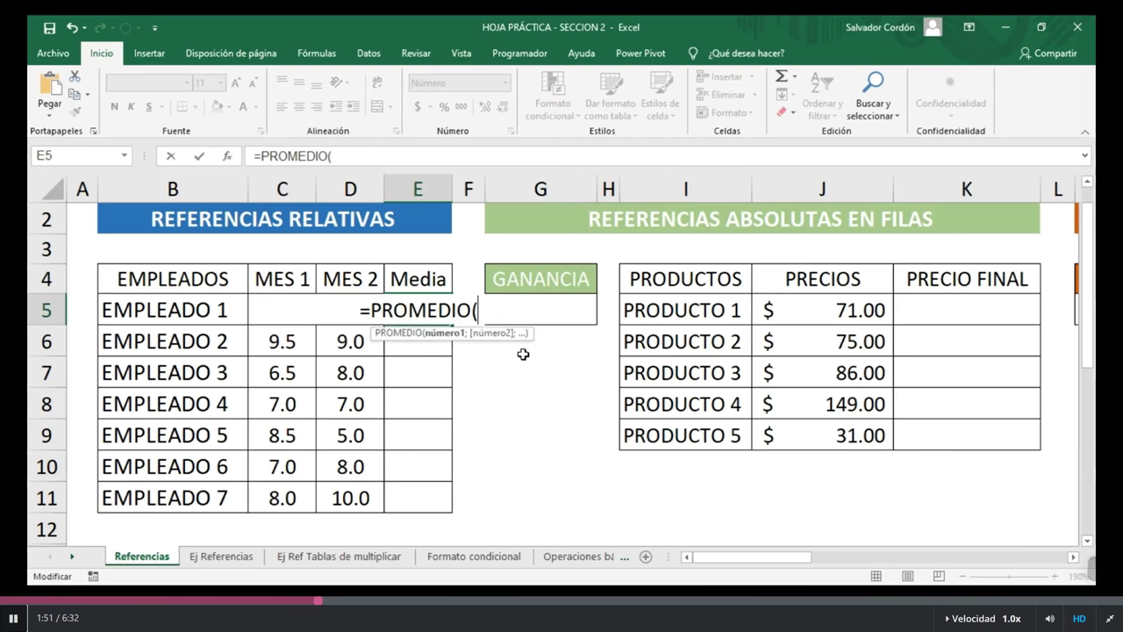
pyautogui.press('Left')
pyautogui.hotkey('shift', 'Left')
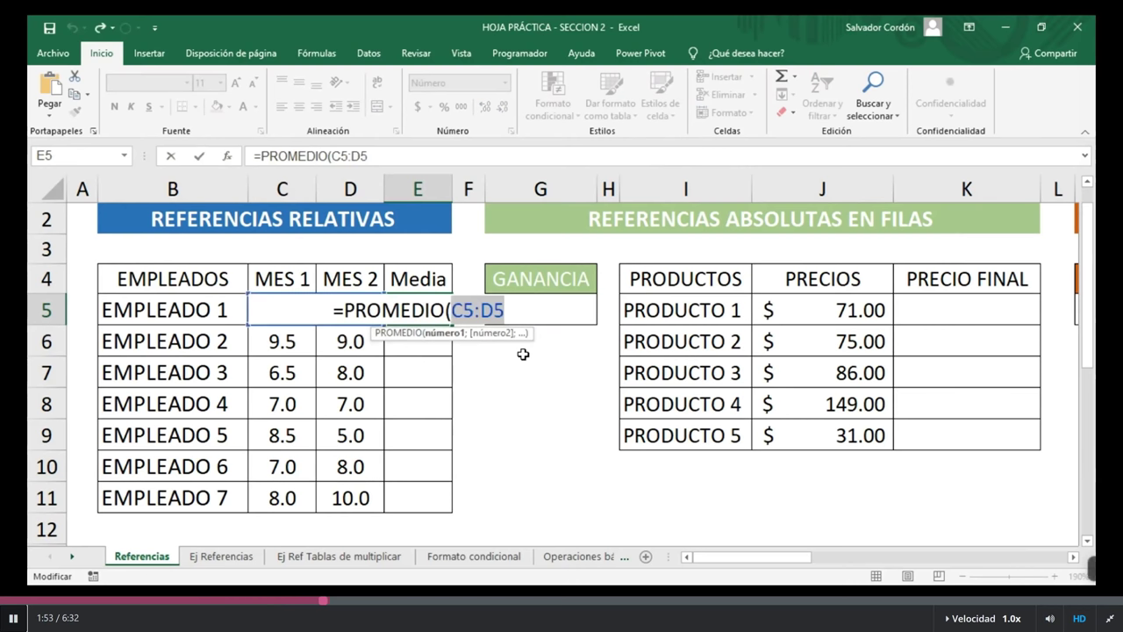
pyautogui.press('Return')
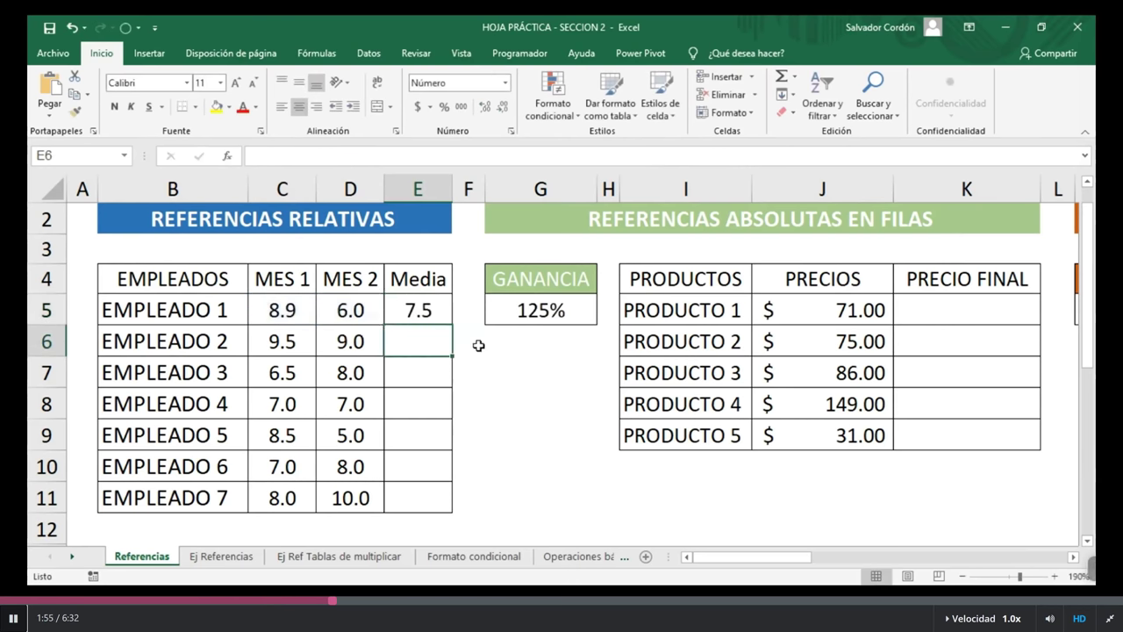
# - Copy the average formula from E5 down through E11 to fill the Media column
pyautogui.press('Up')
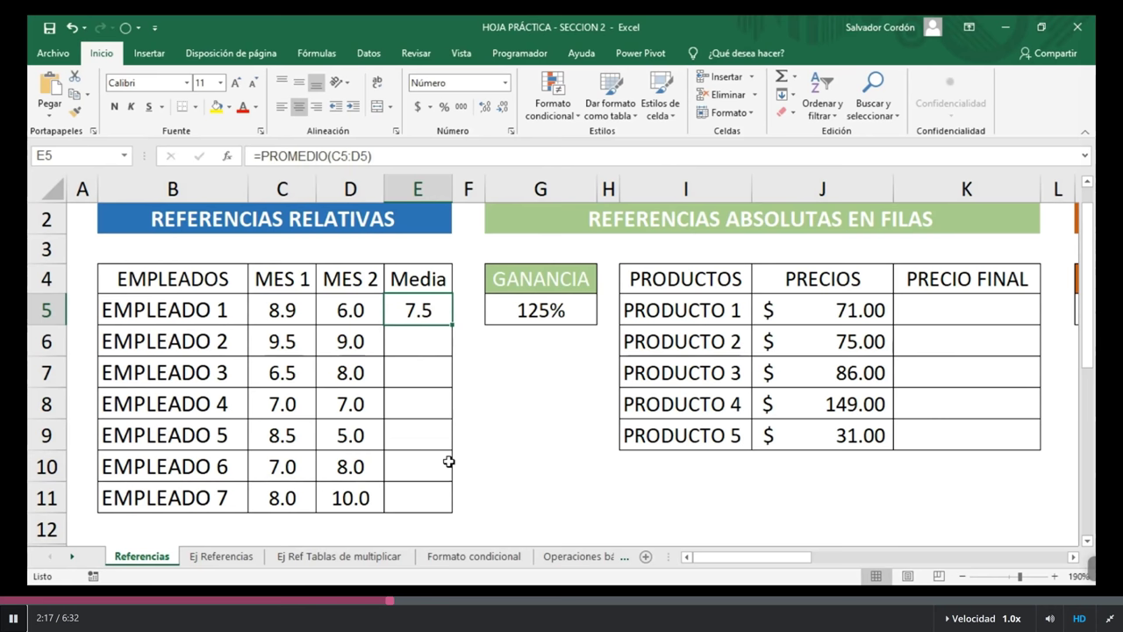
pyautogui.moveTo(452, 324); pyautogui.dragTo(451, 504)
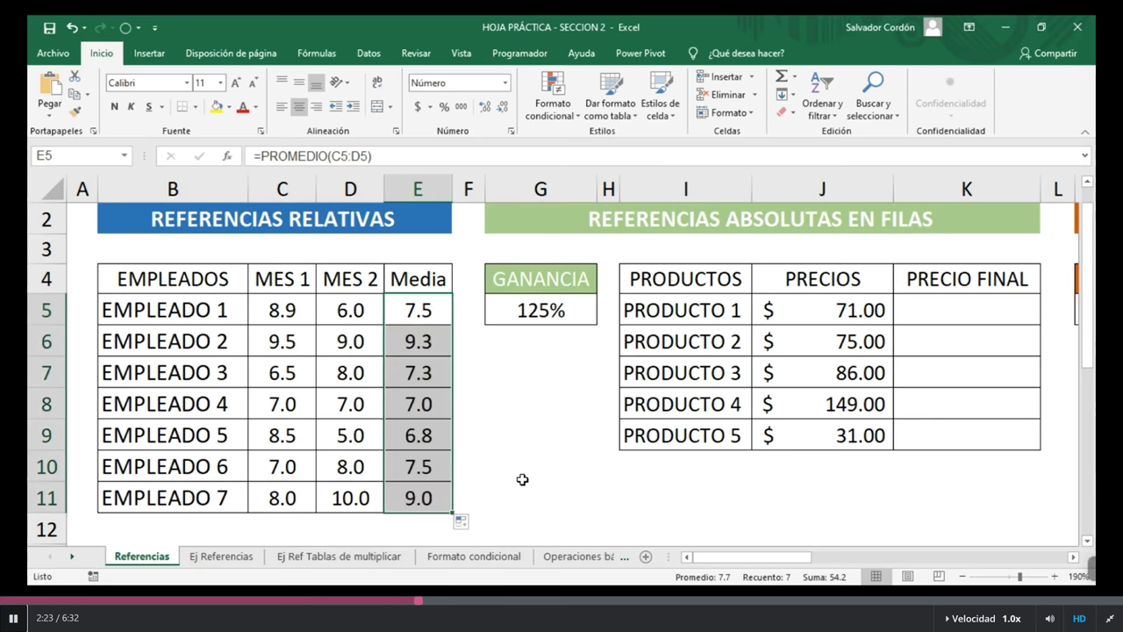
pyautogui.click(533, 376)
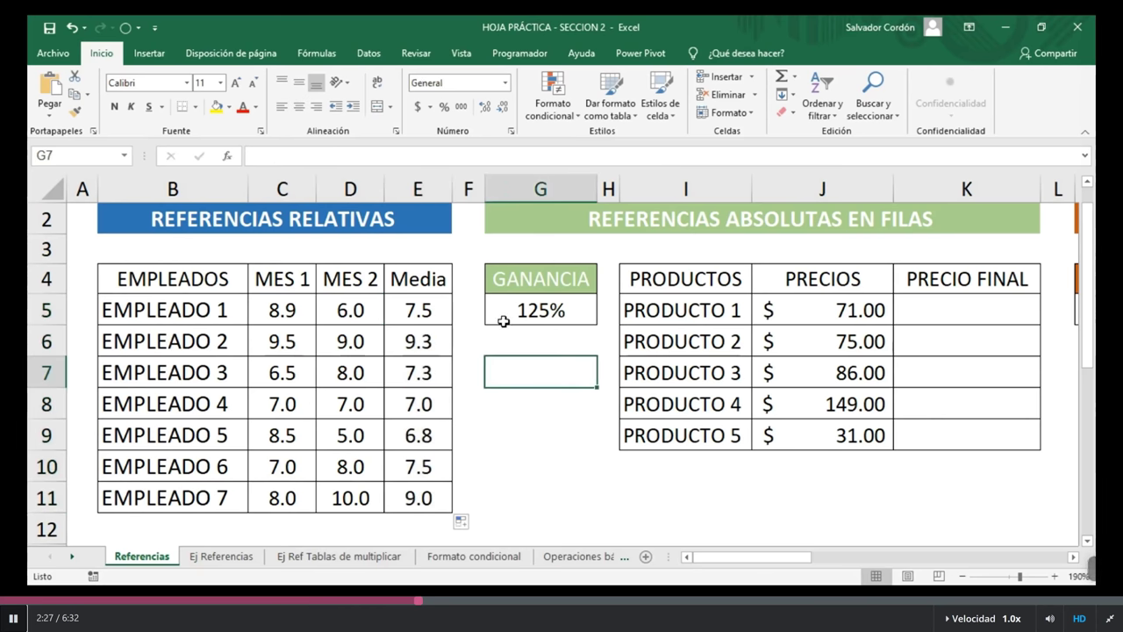
# - Check the copied average in each Media cell from EMPLEADO 1 to EMPLEADO 7
pyautogui.click(422, 309)
pyautogui.click(424, 341)
pyautogui.click(424, 372)
pyautogui.click(426, 403)
pyautogui.click(426, 435)
pyautogui.click(427, 466)
pyautogui.click(426, 498)
pyautogui.click(522, 487)
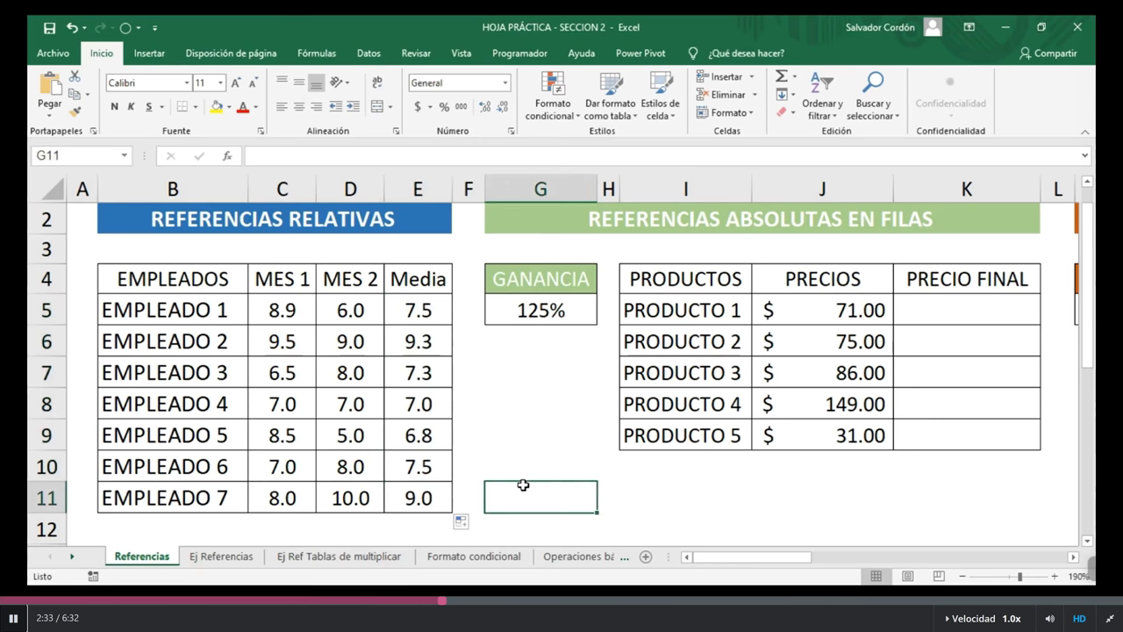
pyautogui.click(351, 401)
pyautogui.click(524, 448)
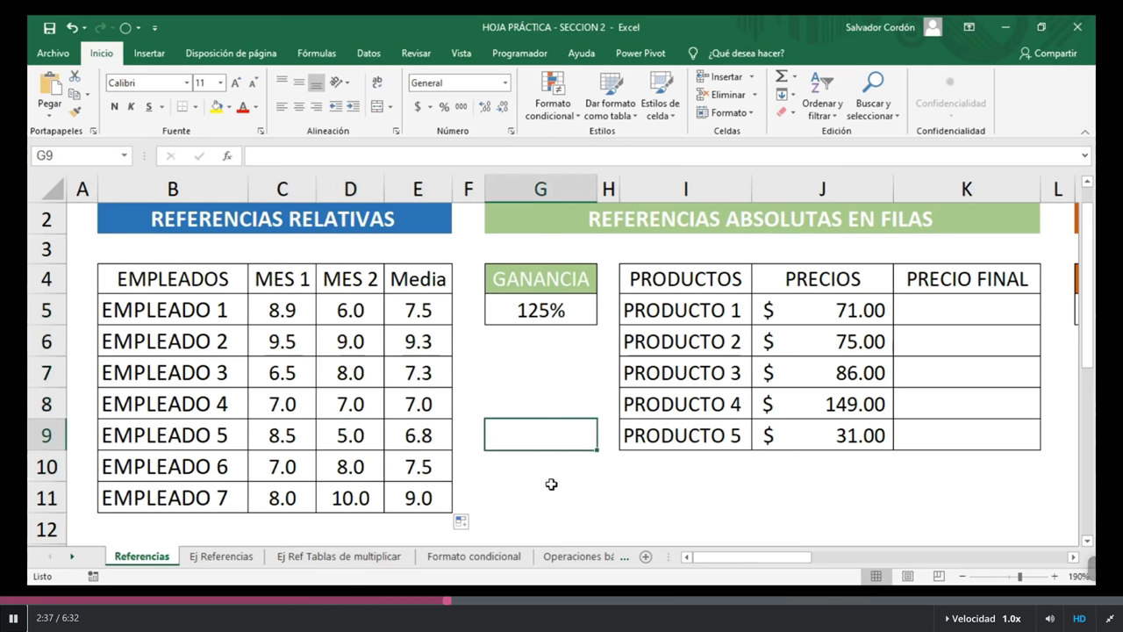
# - Examine EMPLEADO 5's MES 1 and MES 2 values and the cell references in its Media formula
pyautogui.click(176, 435)
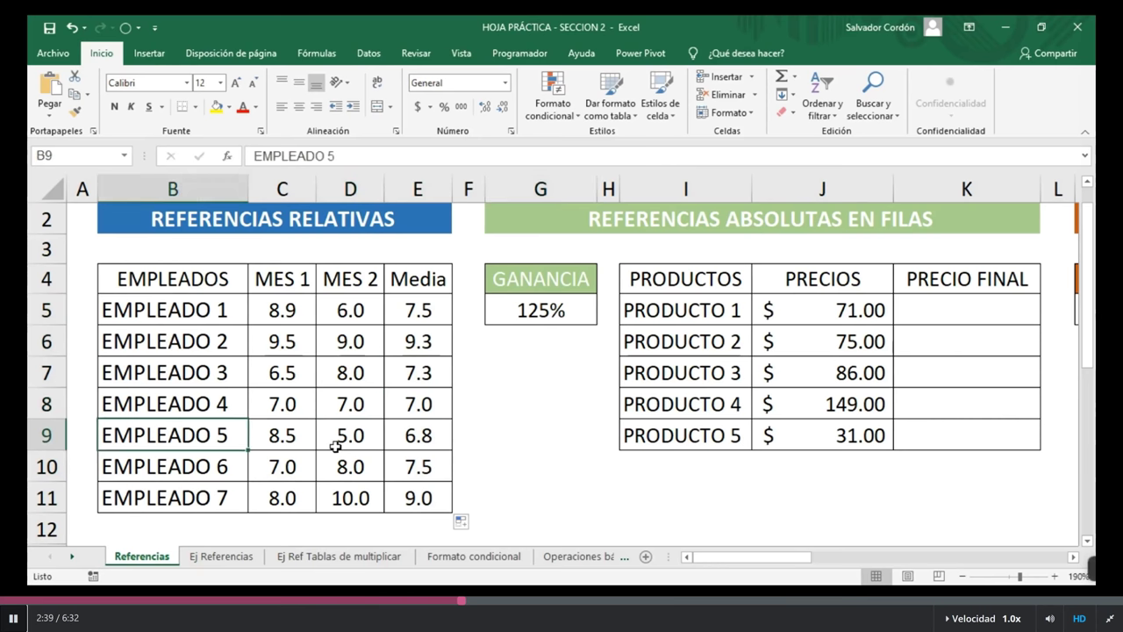
pyautogui.click(405, 440)
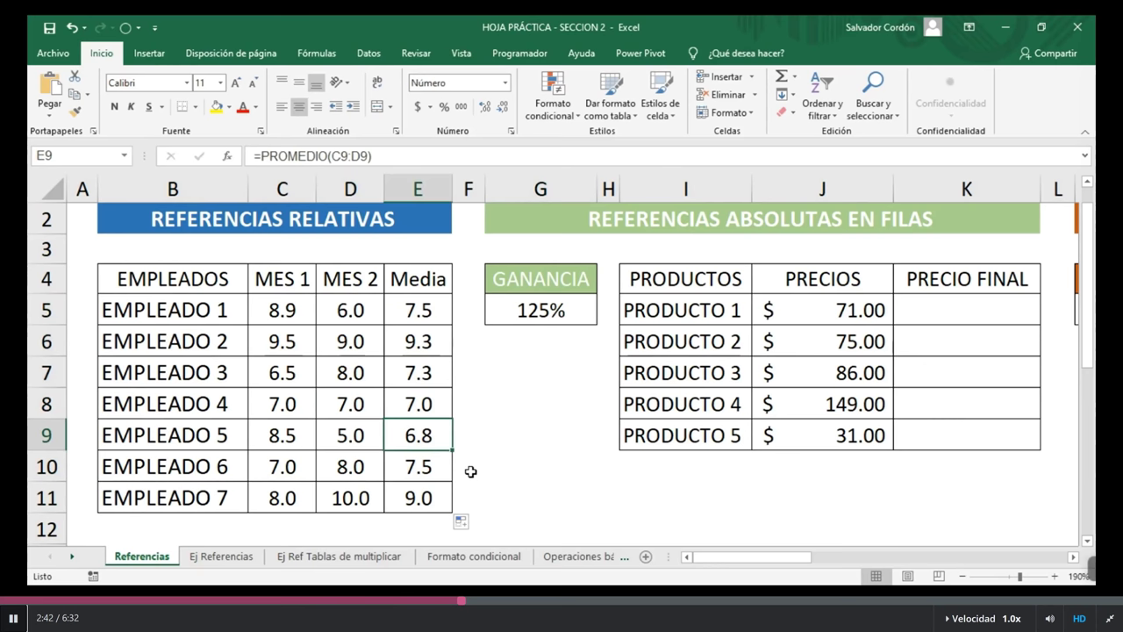
pyautogui.click(275, 436)
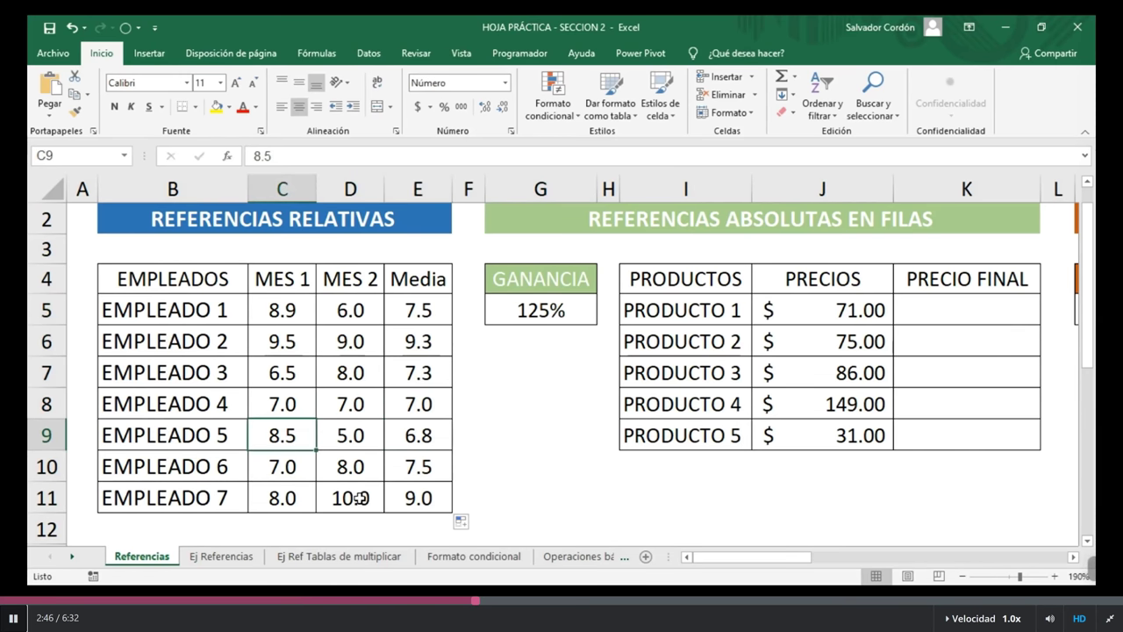
pyautogui.press('Right')
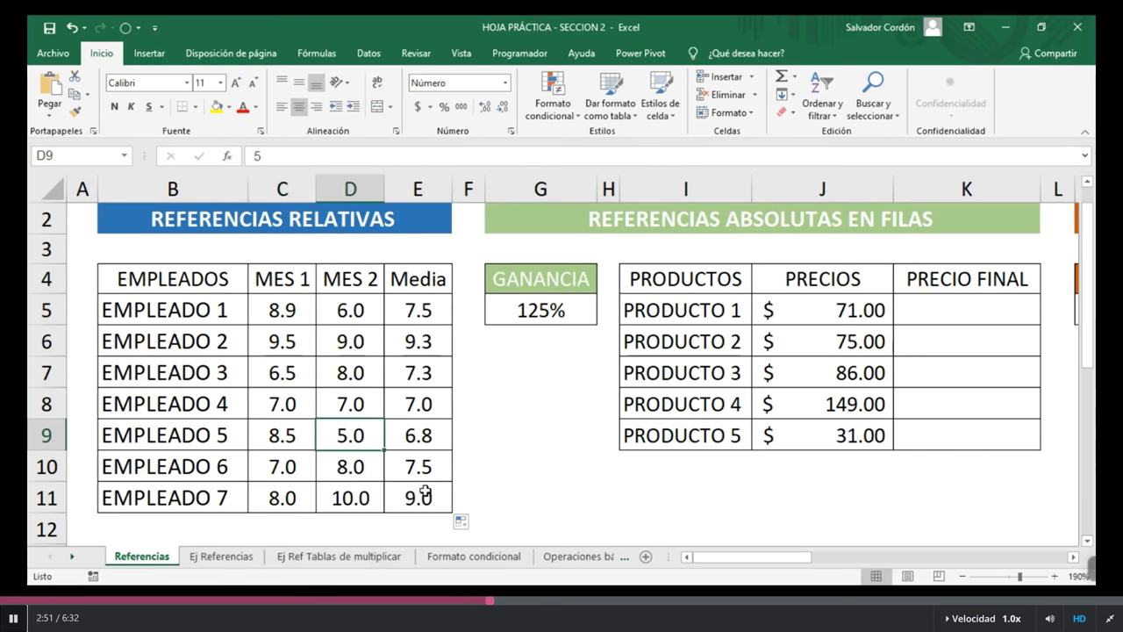
pyautogui.click(427, 433)
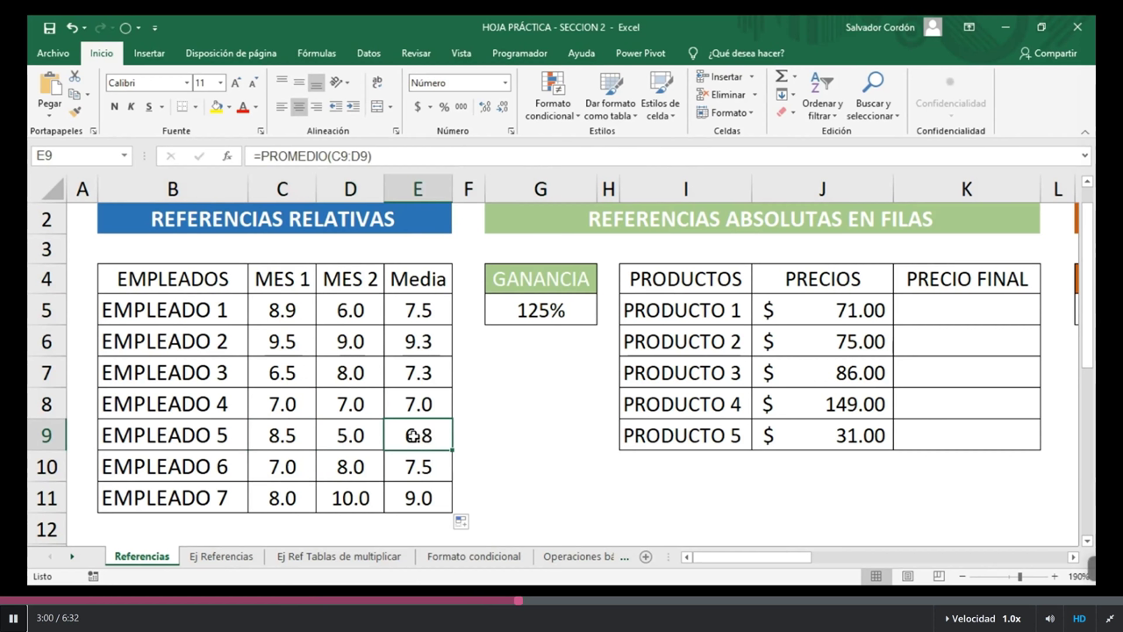
pyautogui.click(365, 156)
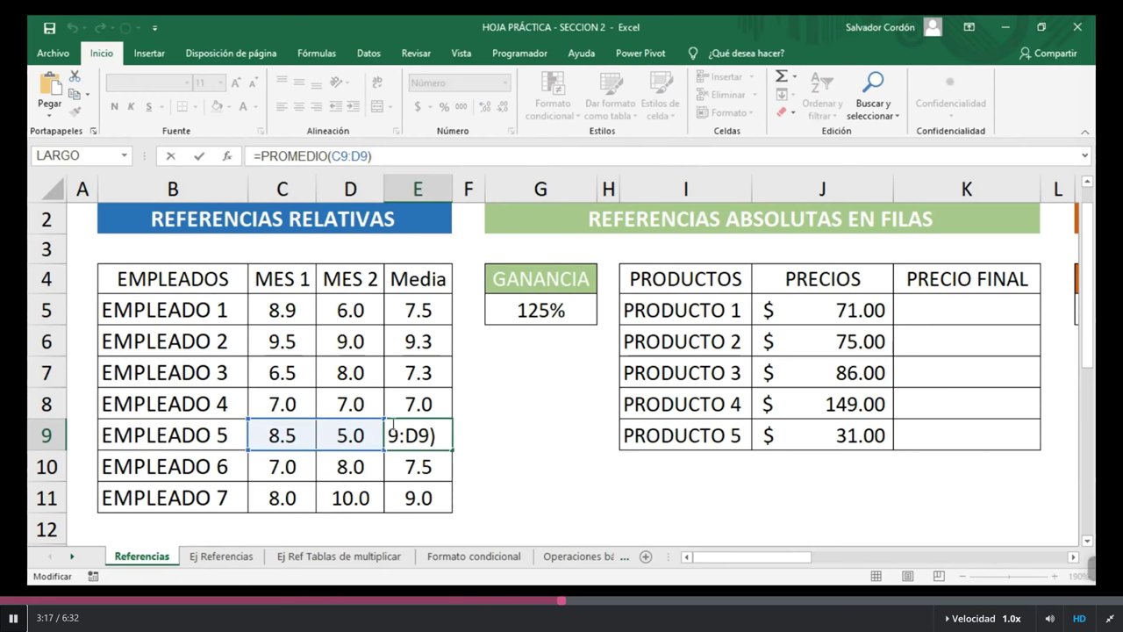
pyautogui.hotkey('ctrl', 'Return')
# - Compare the cell references in the Media formulas of EMPLEADO 1 and EMPLEADO 3
pyautogui.click(427, 308)
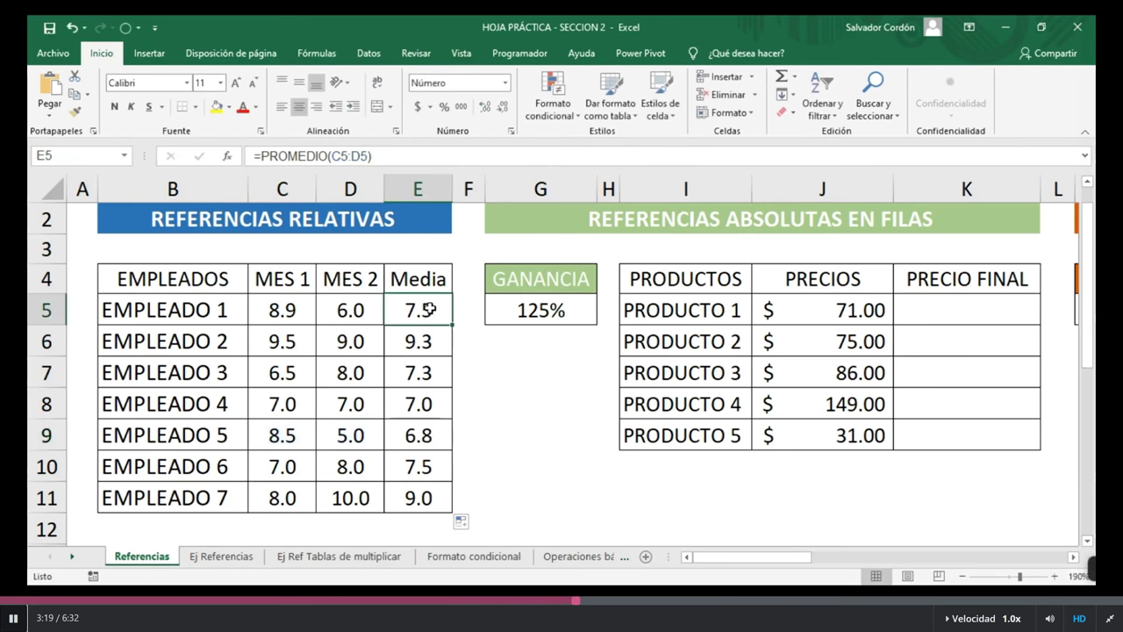
pyautogui.doubleClick(415, 309)
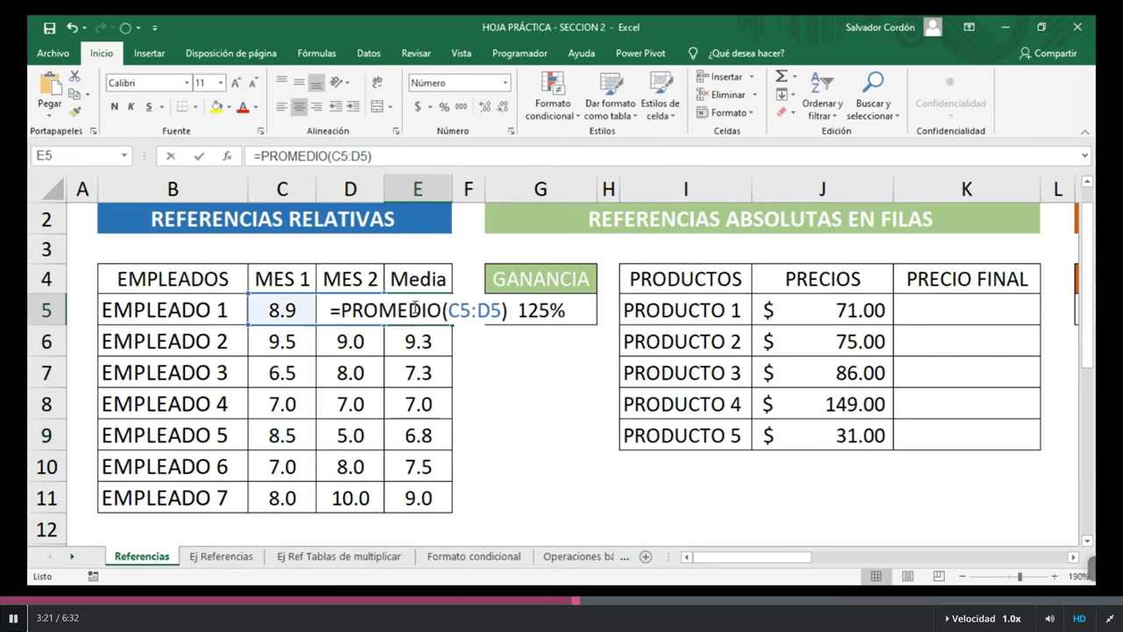
pyautogui.click(438, 378)
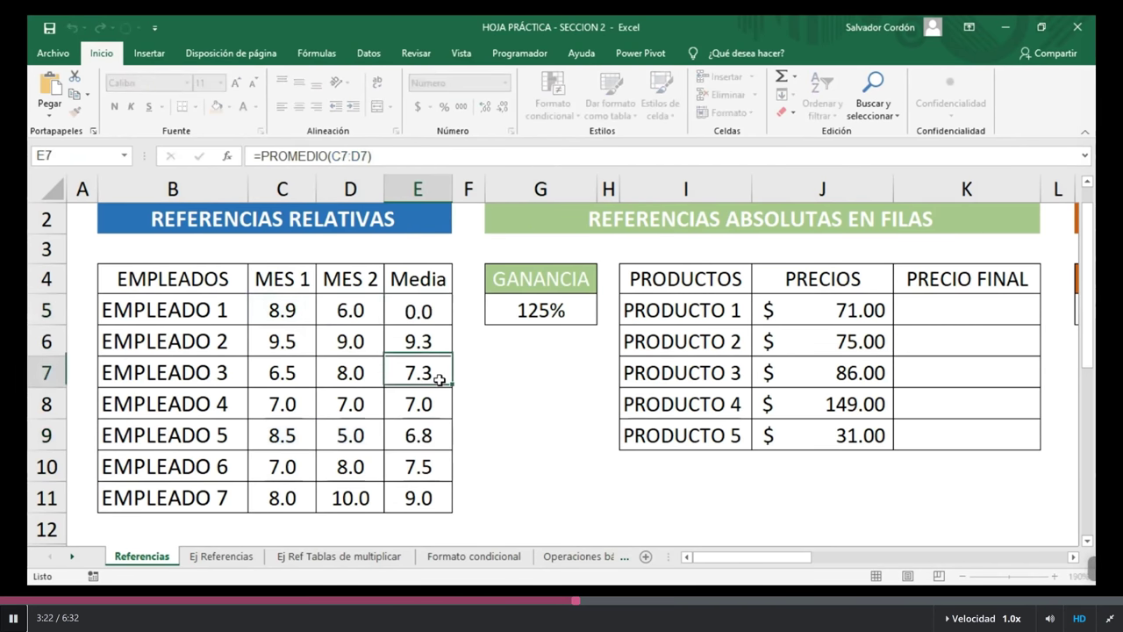
pyautogui.click(448, 323)
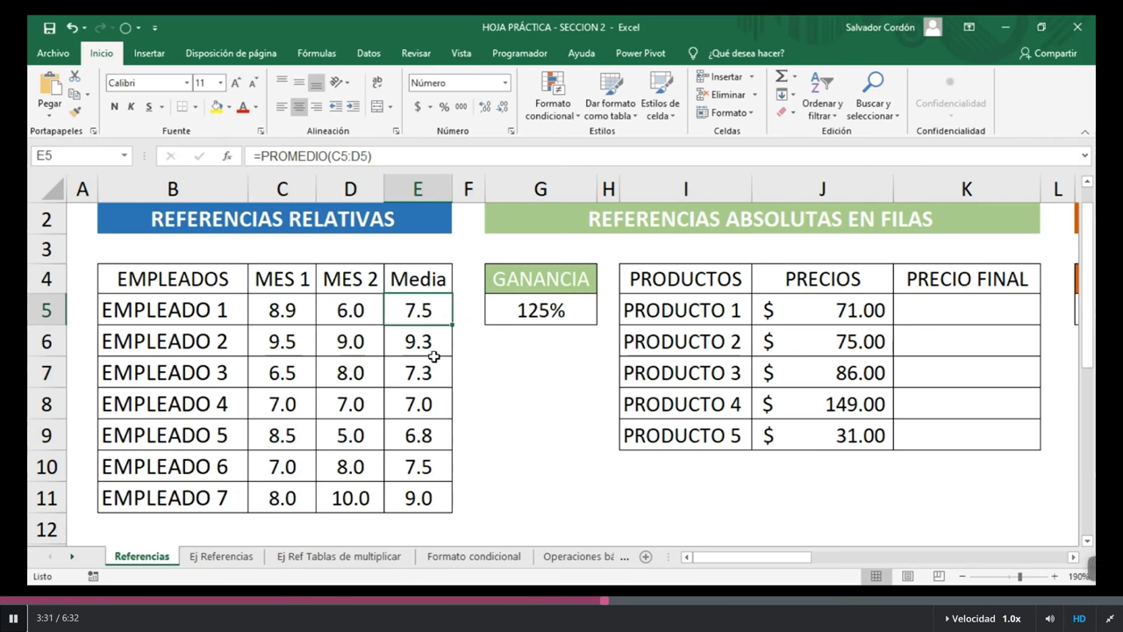
# - Review the PRECIO FINAL column and the GANANCIA cell in the REFERENCIAS ABSOLUTAS EN FILAS section
pyautogui.scroll(1, 434, 357)
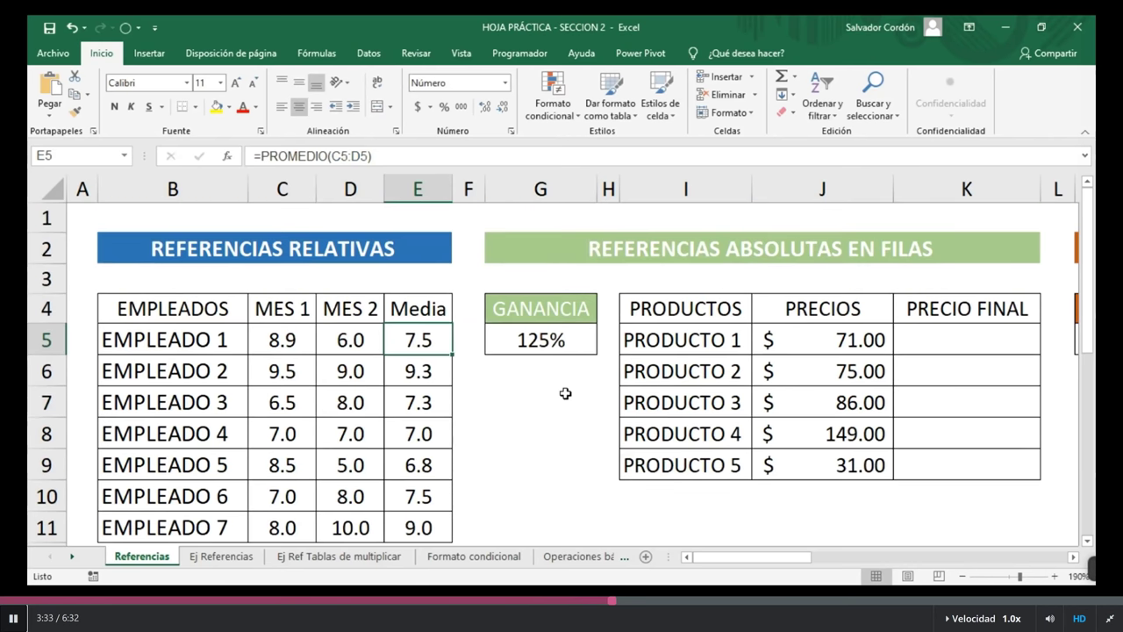
pyautogui.scroll(-1, 853, 504)
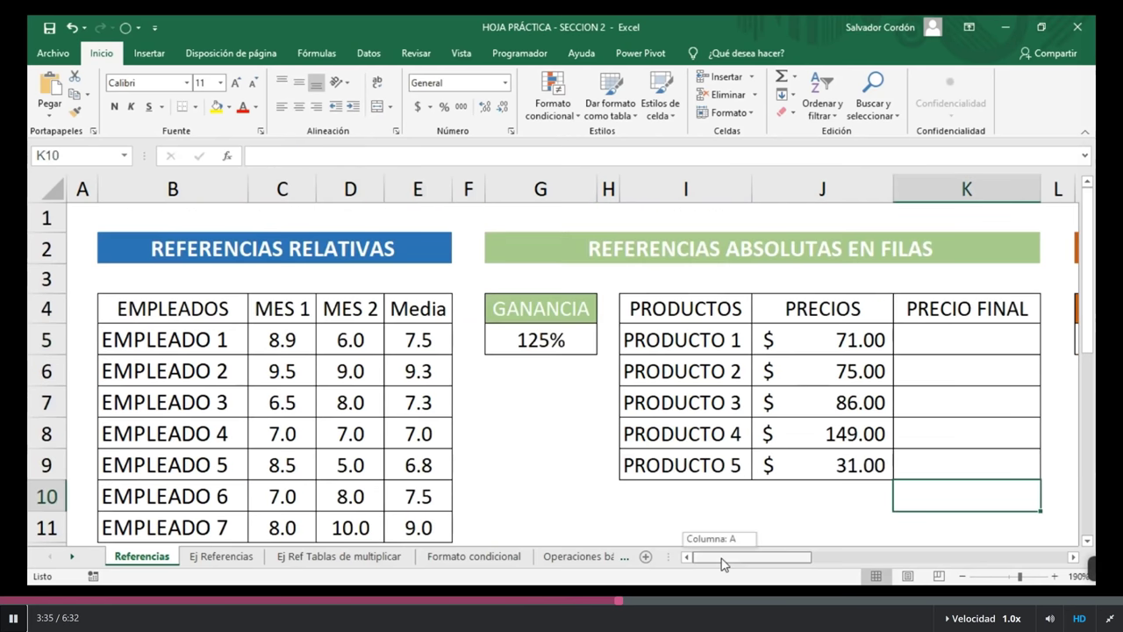
pyautogui.moveTo(728, 557); pyautogui.dragTo(772, 561)
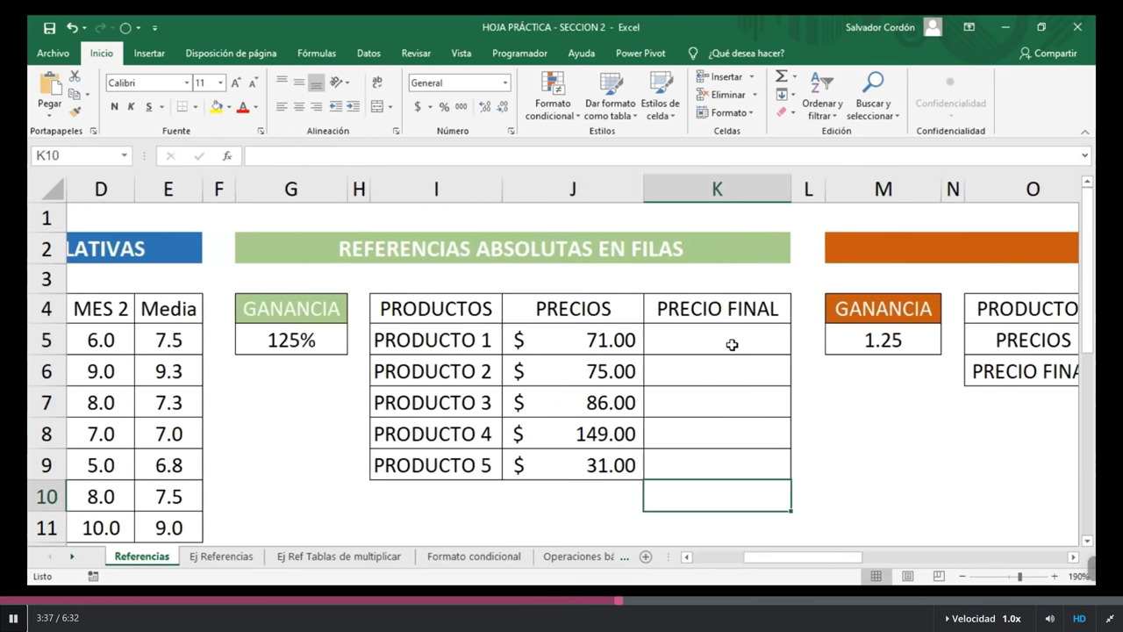
pyautogui.press('Up')
pyautogui.press('Up')
pyautogui.press('Up')
pyautogui.press('Up')
pyautogui.press('Up')
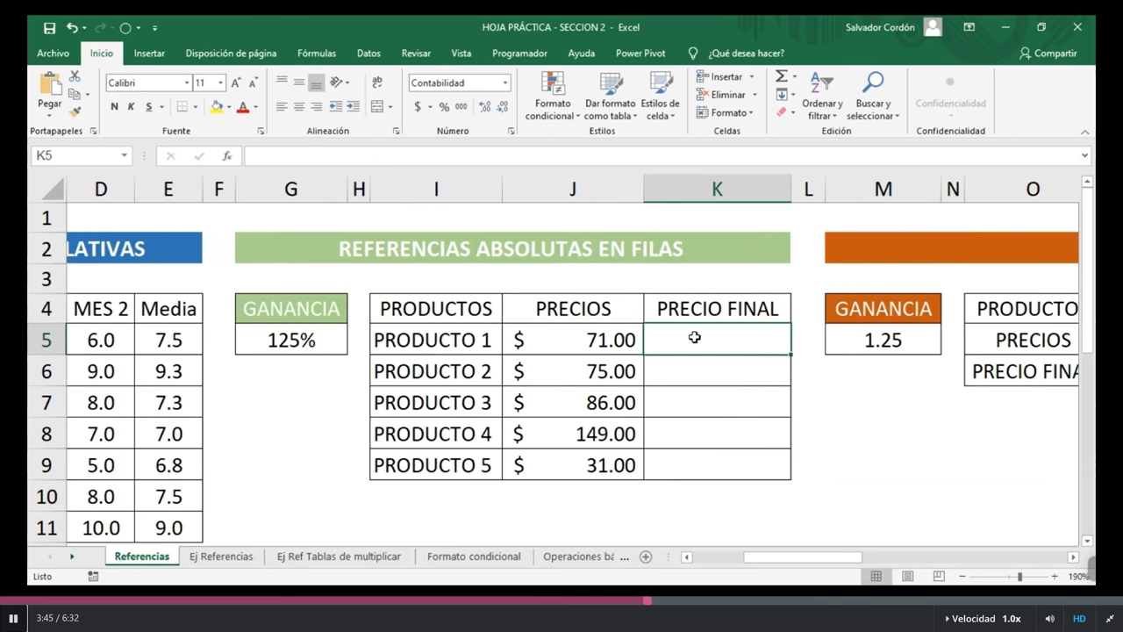
pyautogui.moveTo(725, 311); pyautogui.dragTo(714, 453)
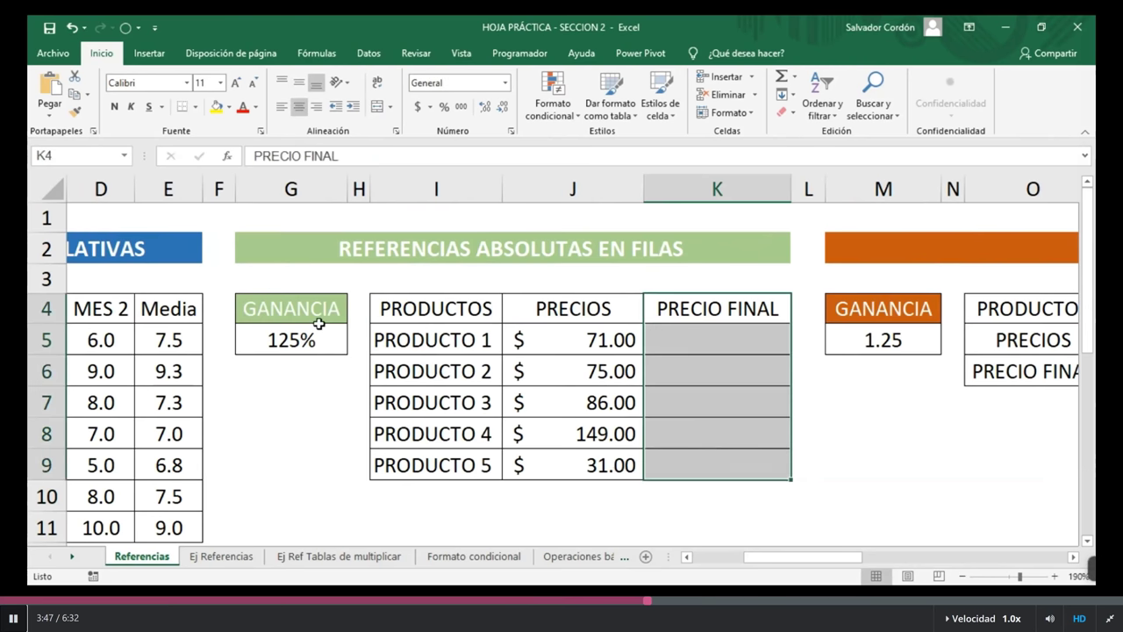
pyautogui.click(292, 401)
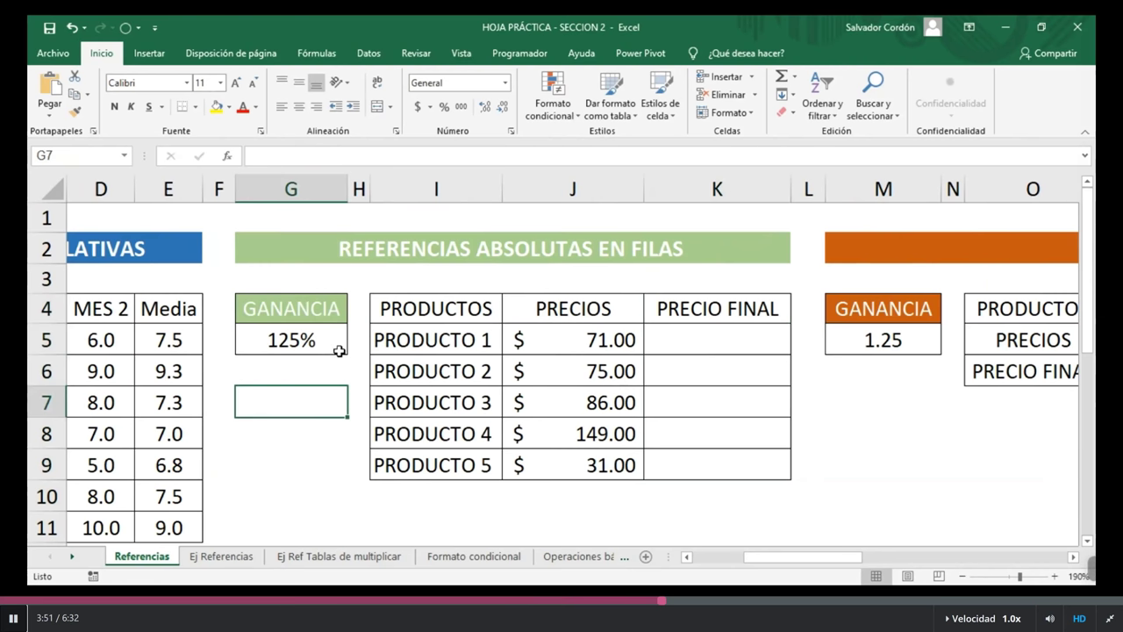
# - Calculate PRODUCTO 1's final price in K5 with =J5*G5 and copy the formula down through K9
pyautogui.click(717, 345)
pyautogui.write('=')
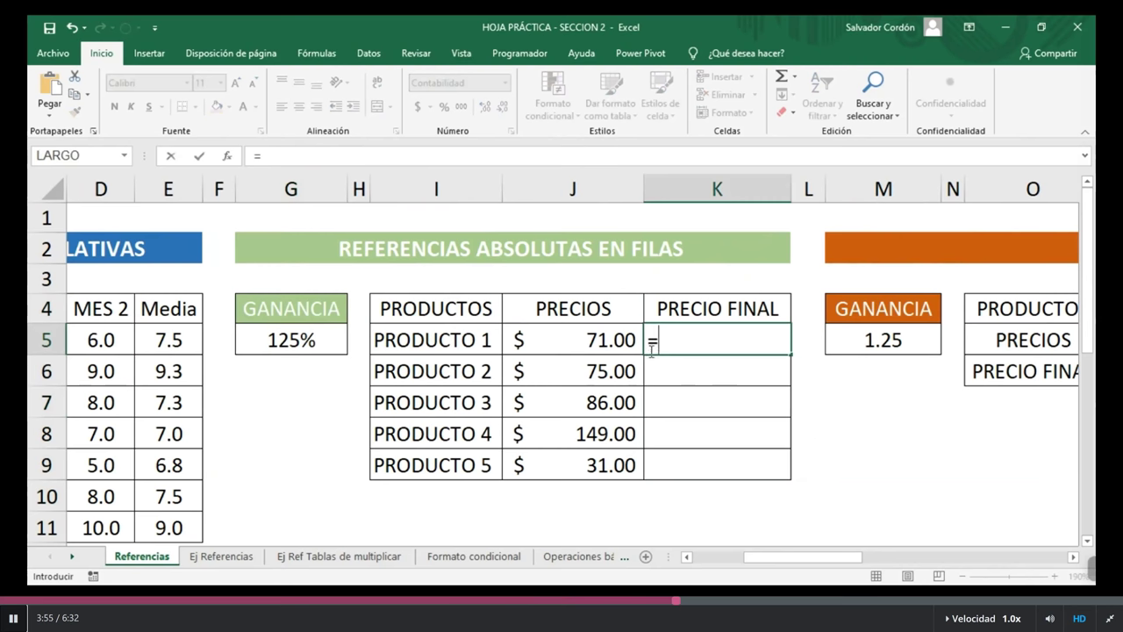
pyautogui.click(609, 336)
pyautogui.write('*')
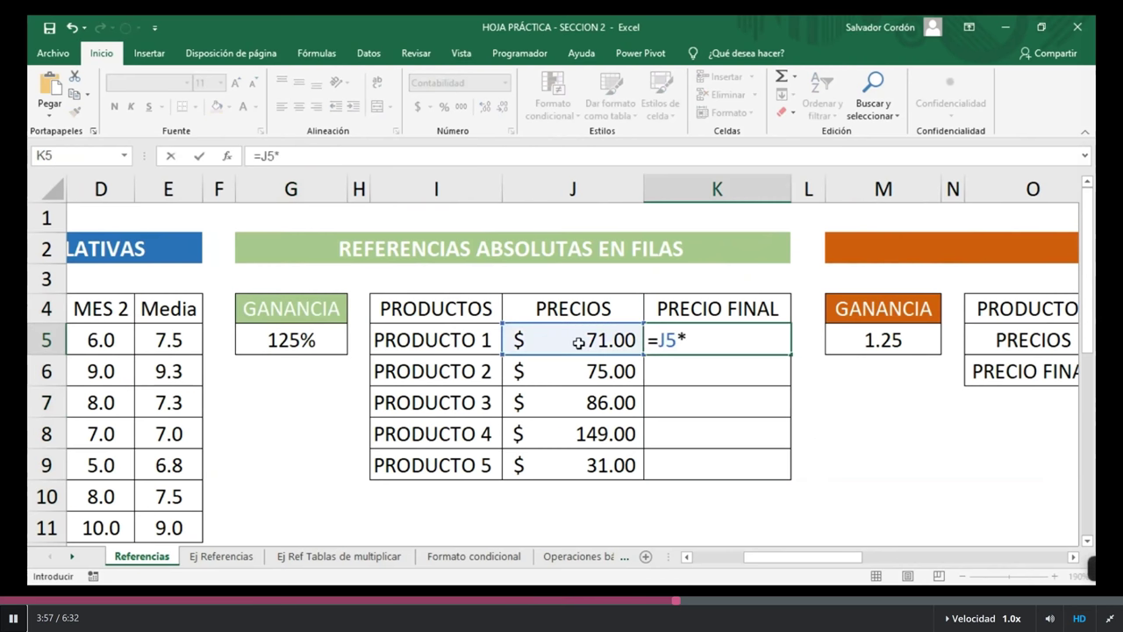
pyautogui.click(252, 337)
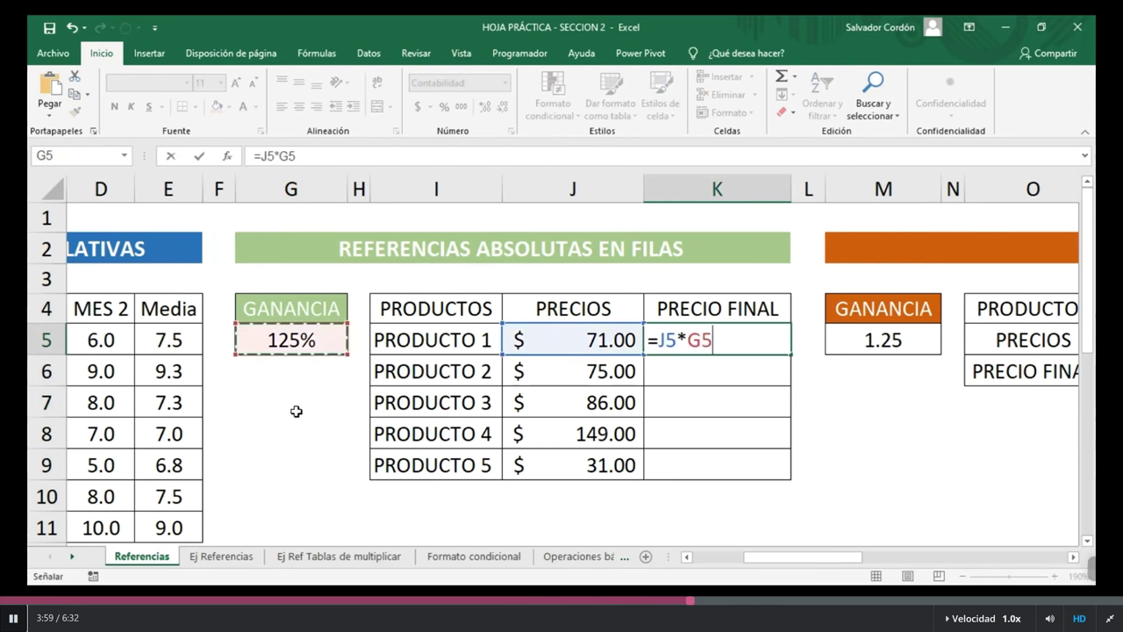
pyautogui.press('Return')
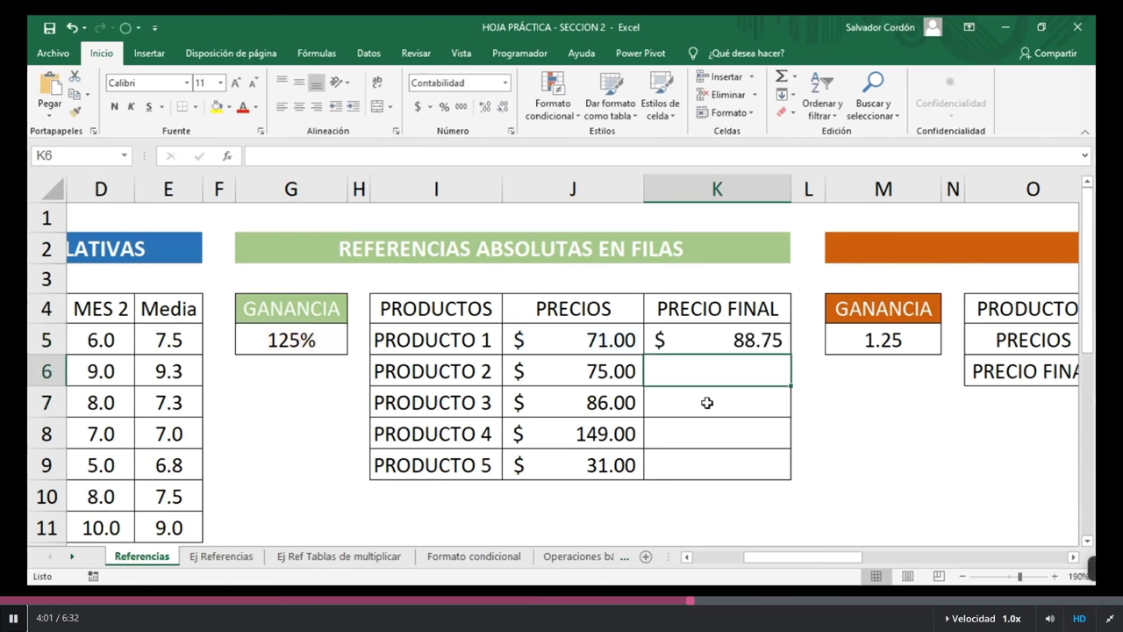
pyautogui.press('Up')
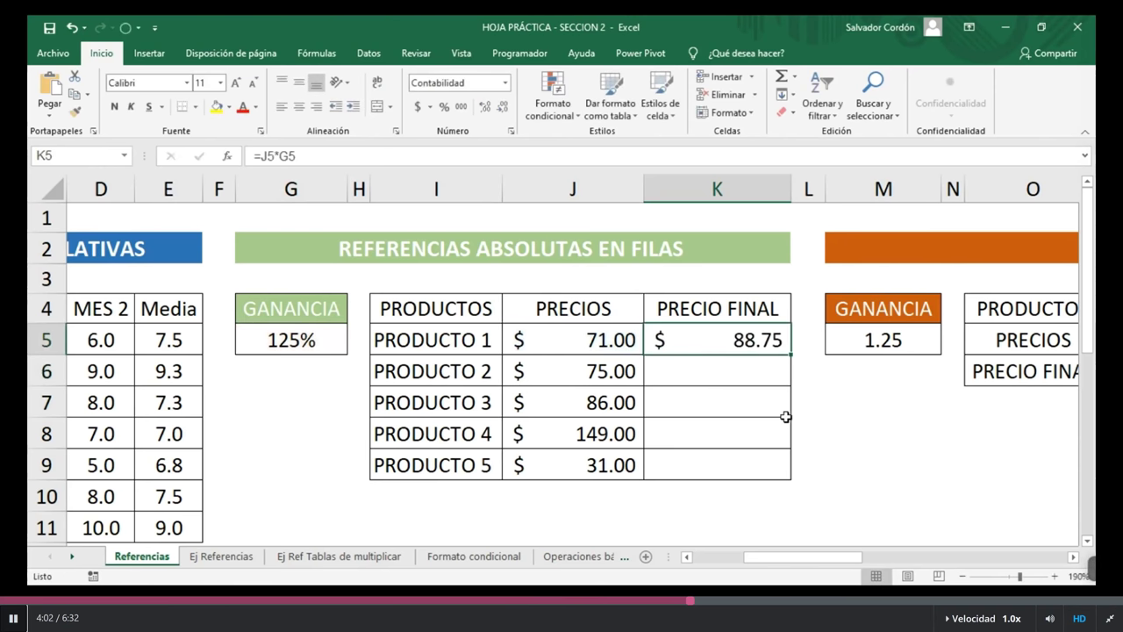
pyautogui.moveTo(791, 353); pyautogui.dragTo(784, 476)
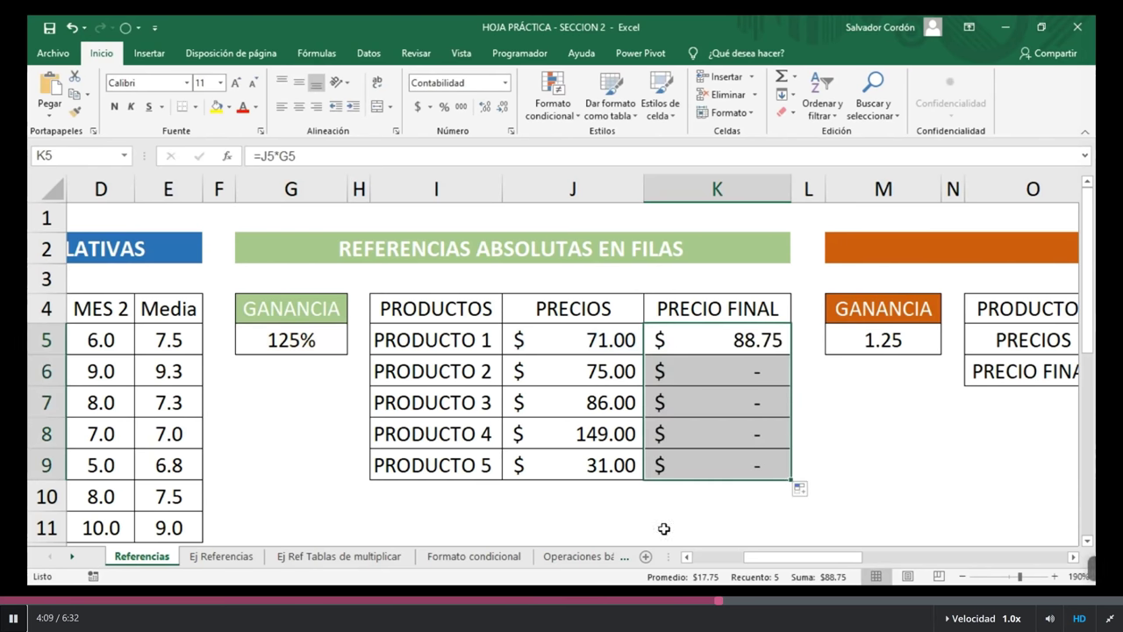
# - Examine which cells PRODUCTO 5's copied PRECIO FINAL formula in K9 refers to
pyautogui.click(880, 413)
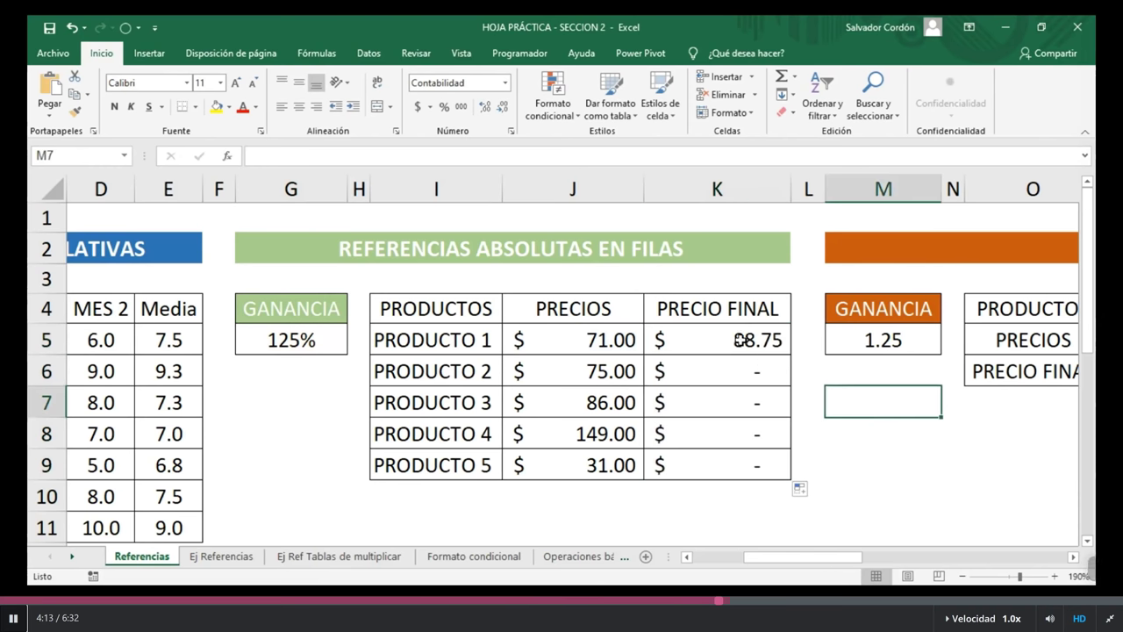
pyautogui.click(742, 466)
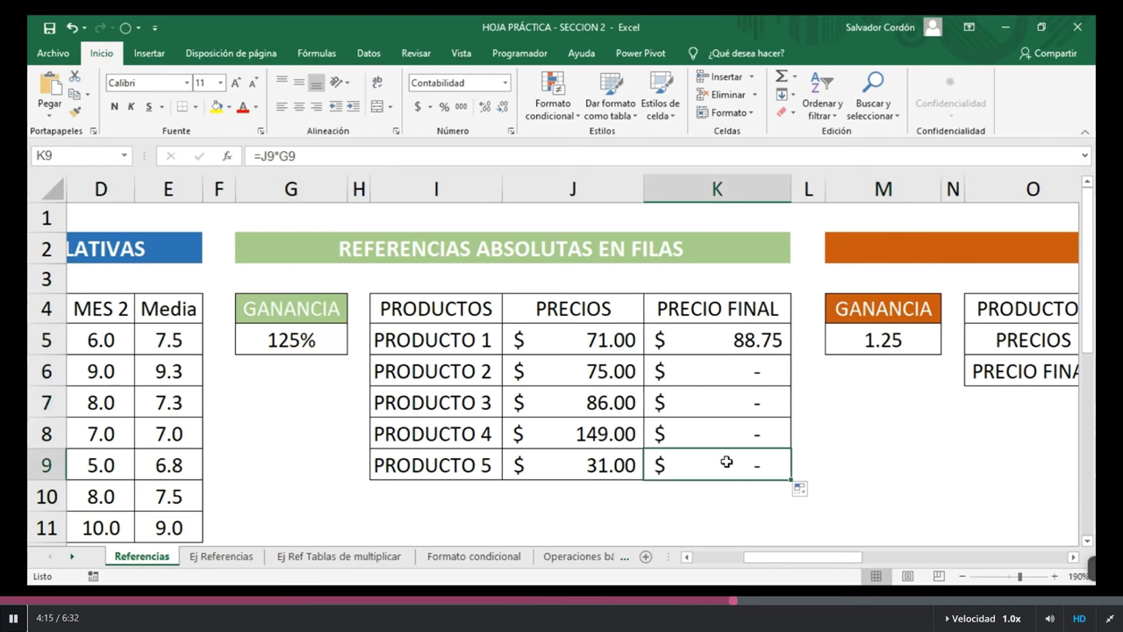
pyautogui.click(308, 157)
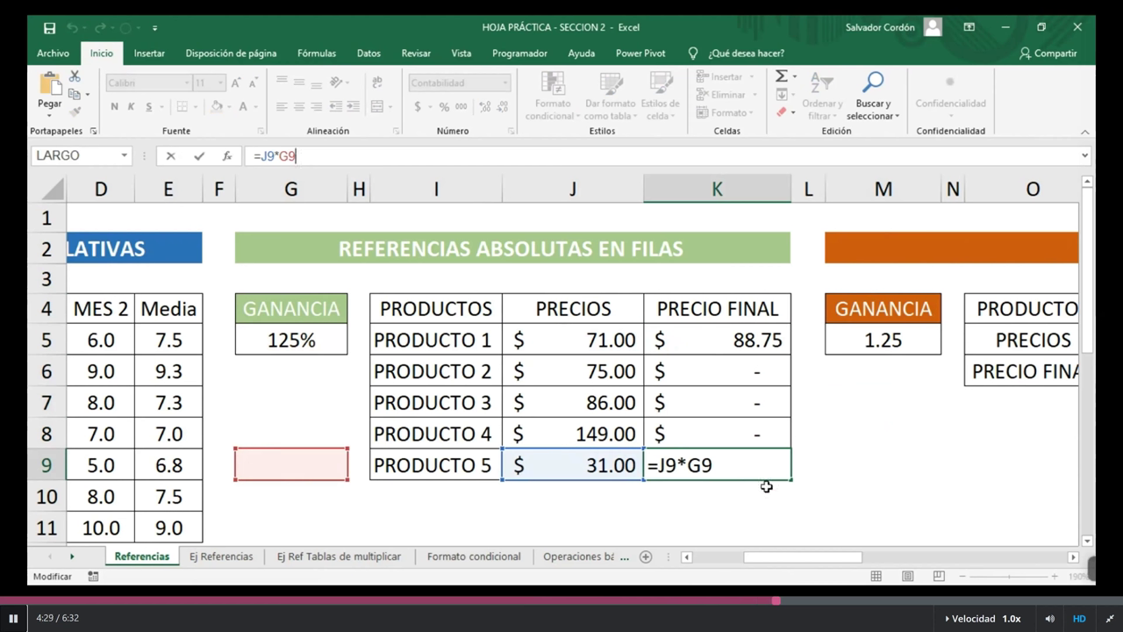
pyautogui.press('Return')
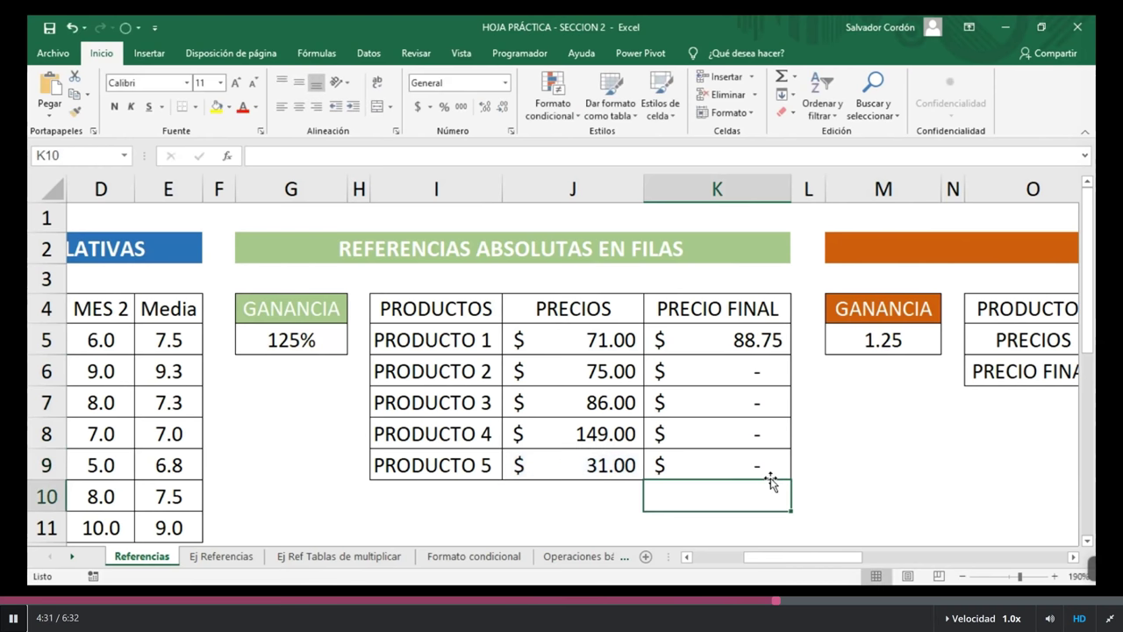
# - Clear the copied formulas in K6:K9 and fix the GANANCIA row reference in K5, making the formula =J5*G$5
pyautogui.moveTo(771, 472); pyautogui.dragTo(757, 378)
pyautogui.press('Delete')
pyautogui.click(768, 337)
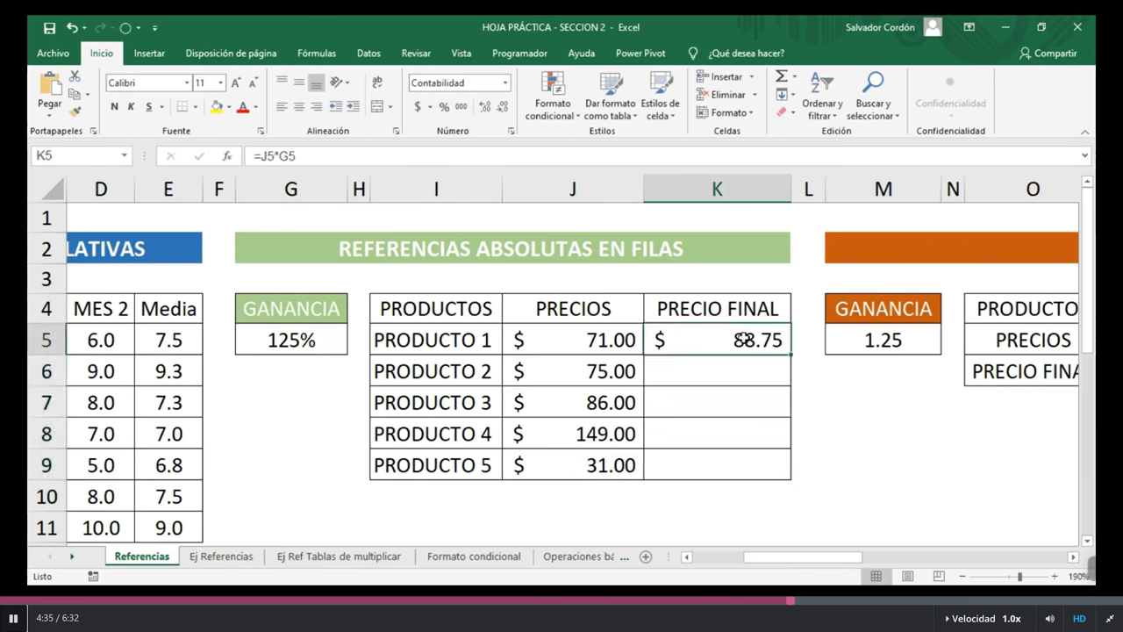
pyautogui.click(288, 155)
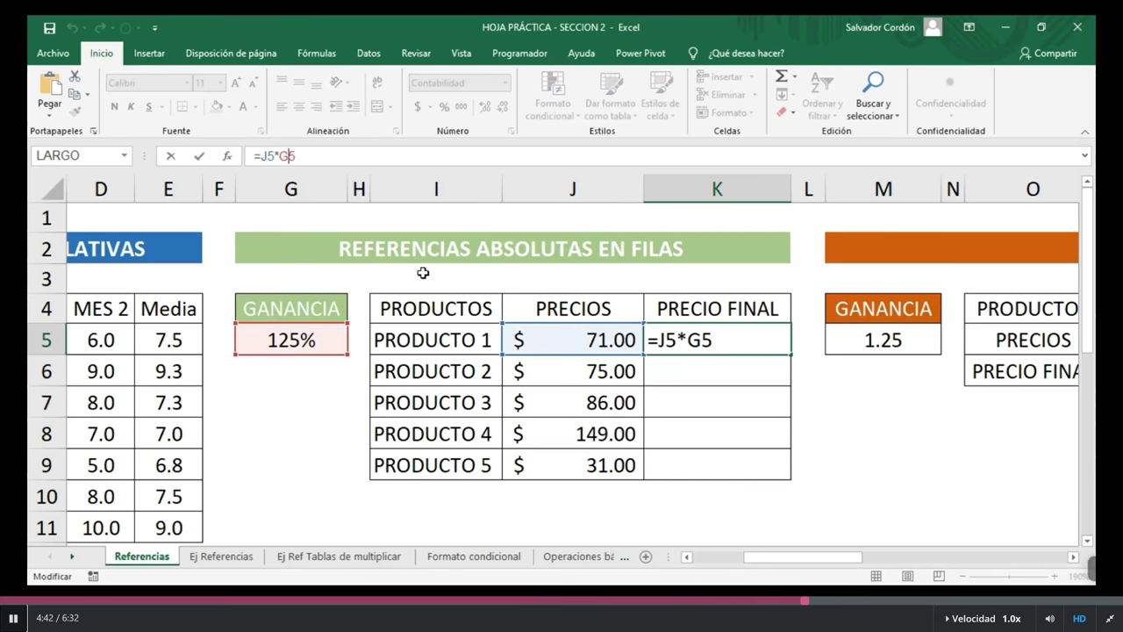
pyautogui.press('F4')
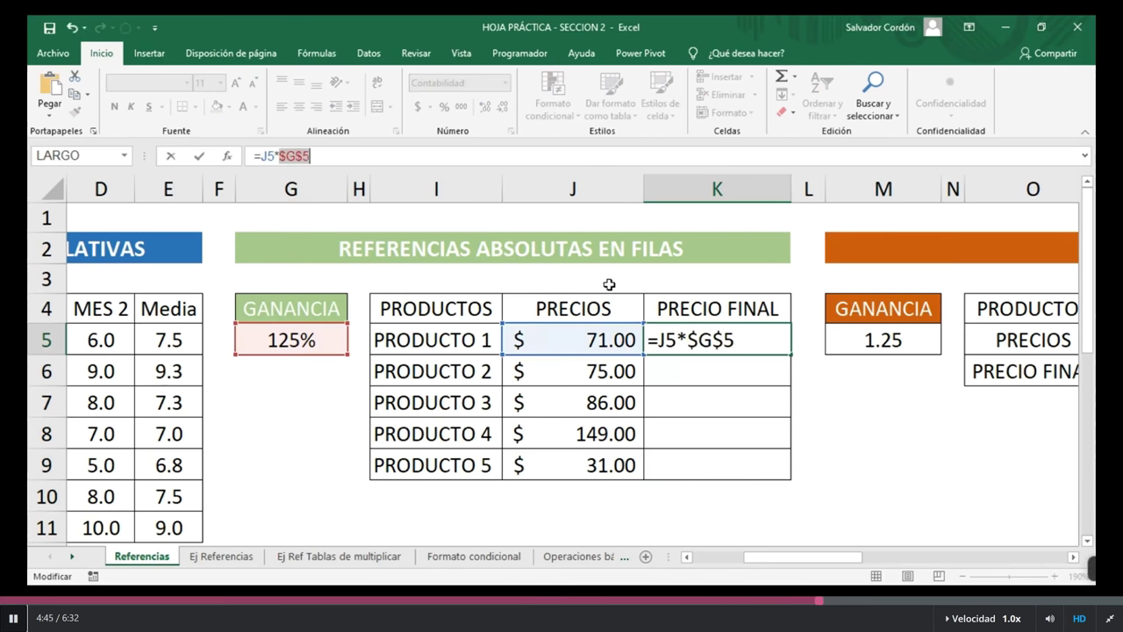
pyautogui.press('F4')
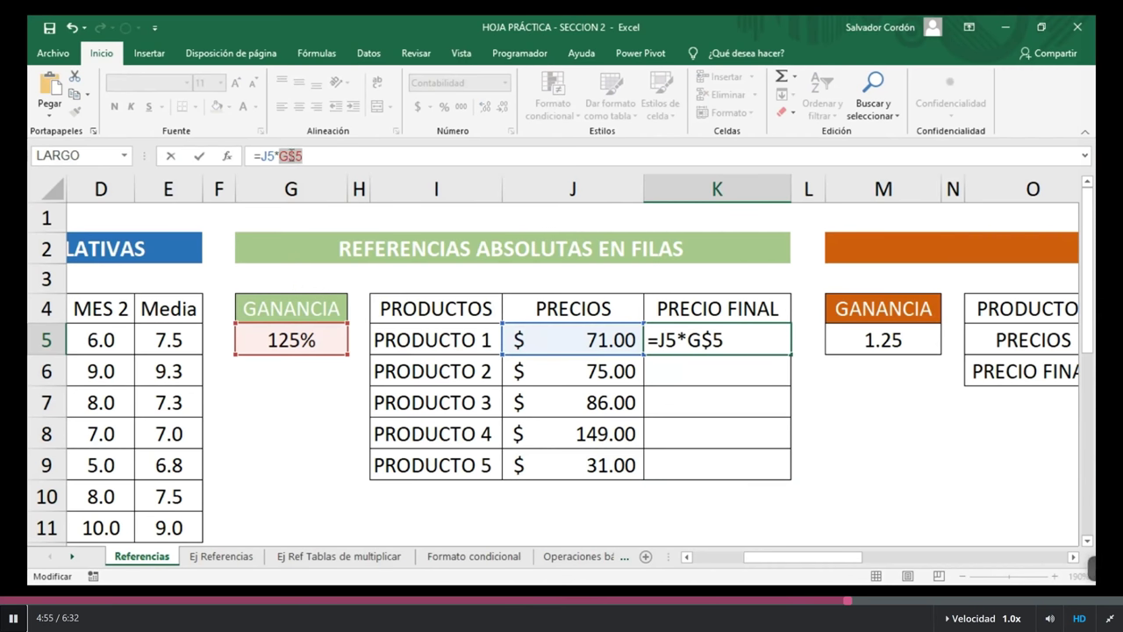
pyautogui.click(310, 155)
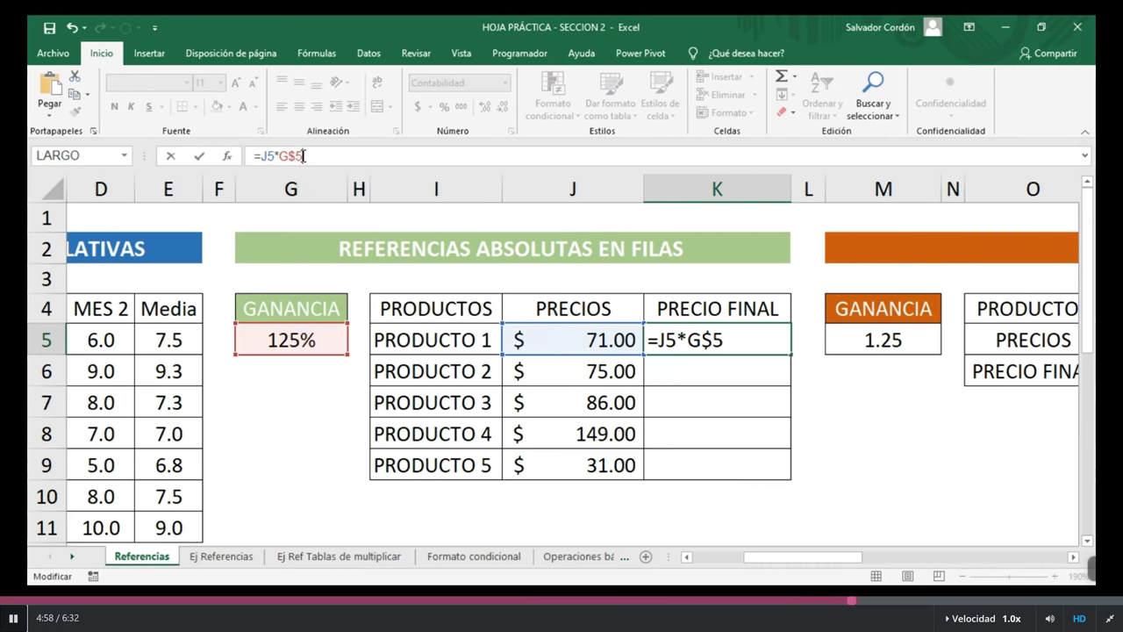
pyautogui.press('Return')
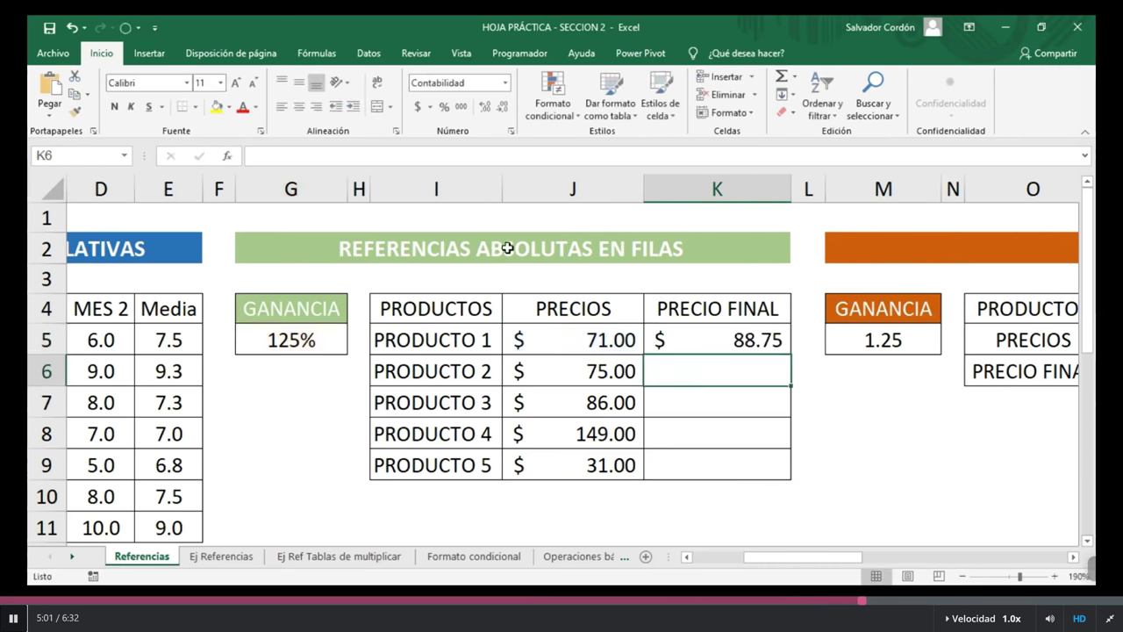
# - Copy K5's formula down through K9 and check the cell references in PRODUCTO 4's formula
pyautogui.click(702, 327)
pyautogui.moveTo(791, 354); pyautogui.dragTo(778, 469)
pyautogui.click(882, 496)
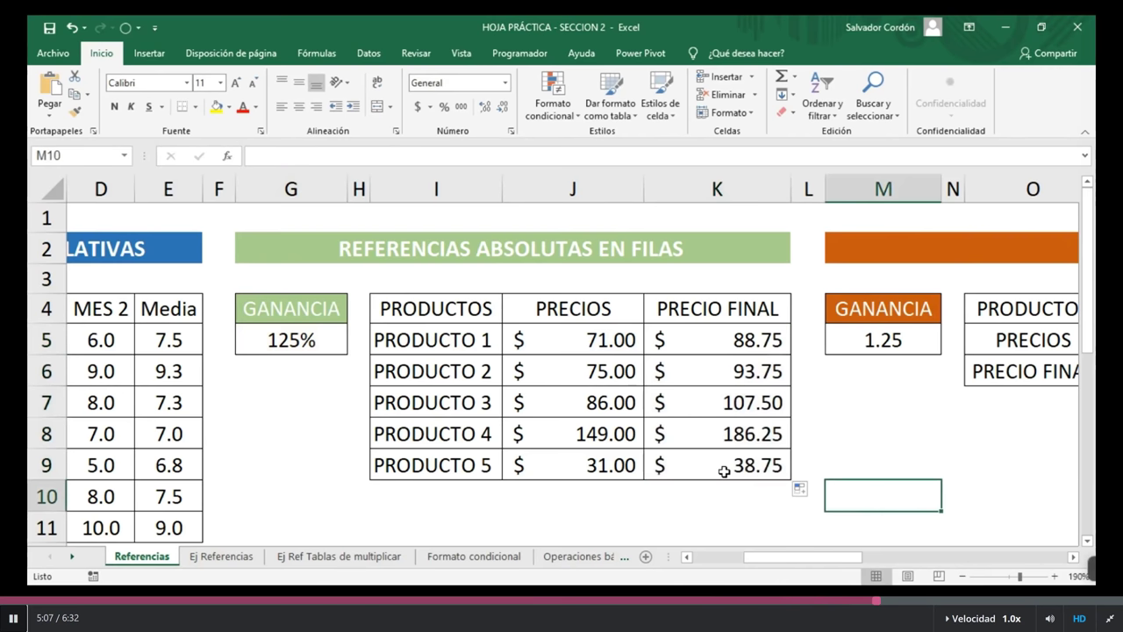
pyautogui.doubleClick(745, 432)
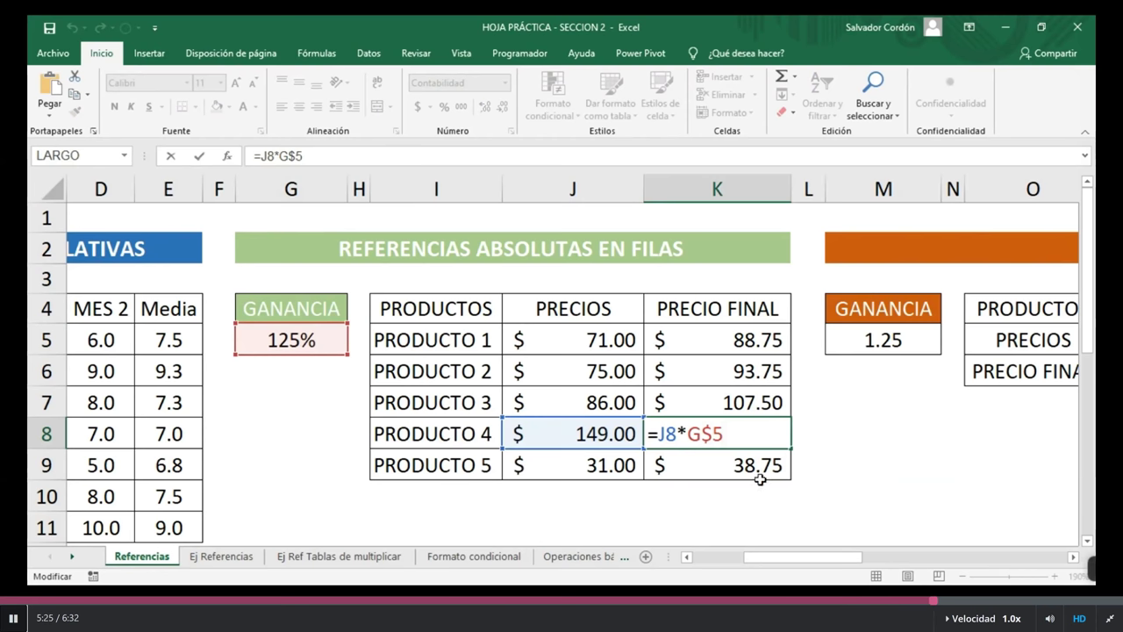
pyautogui.press('Return')
# - In the REFERENCIAS ABSOLUTAS EN COLUMNAS section, calculate PRODUCTO 1's final price in P6 with =P5*M5
pyautogui.moveTo(759, 556); pyautogui.dragTo(912, 564)
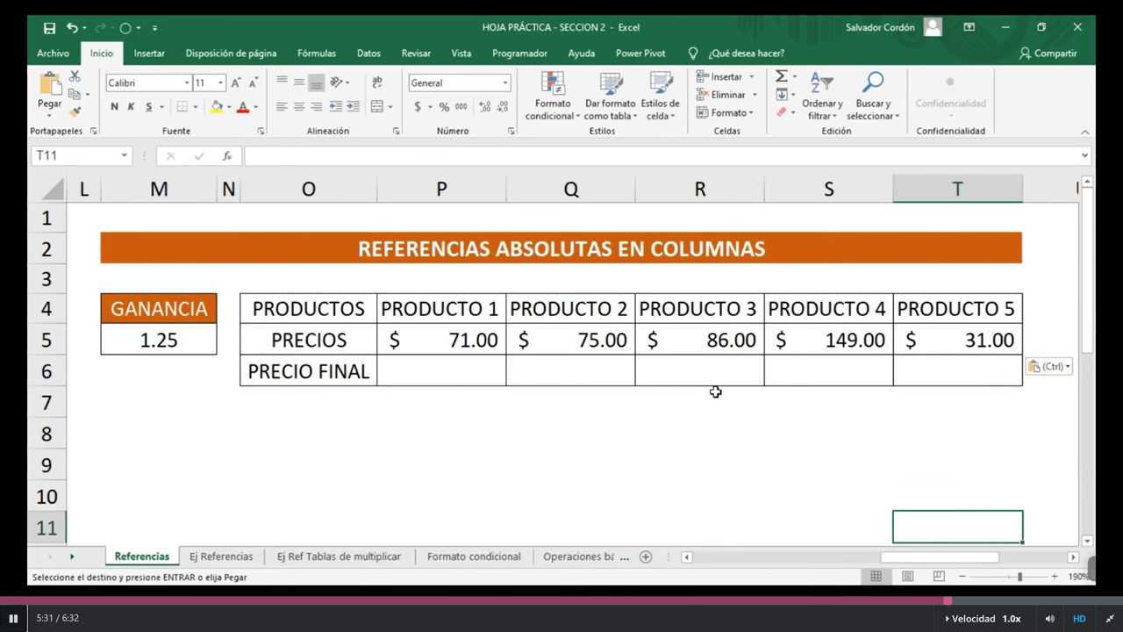
pyautogui.click(457, 376)
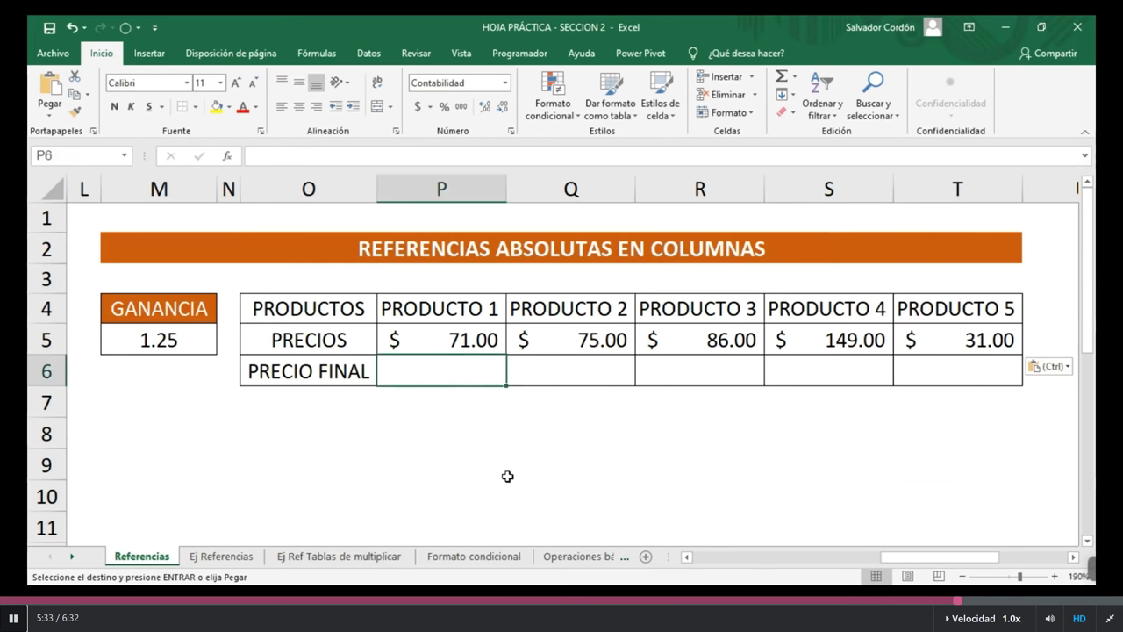
pyautogui.write('=')
pyautogui.click(439, 339)
pyautogui.write('*')
pyautogui.click(200, 344)
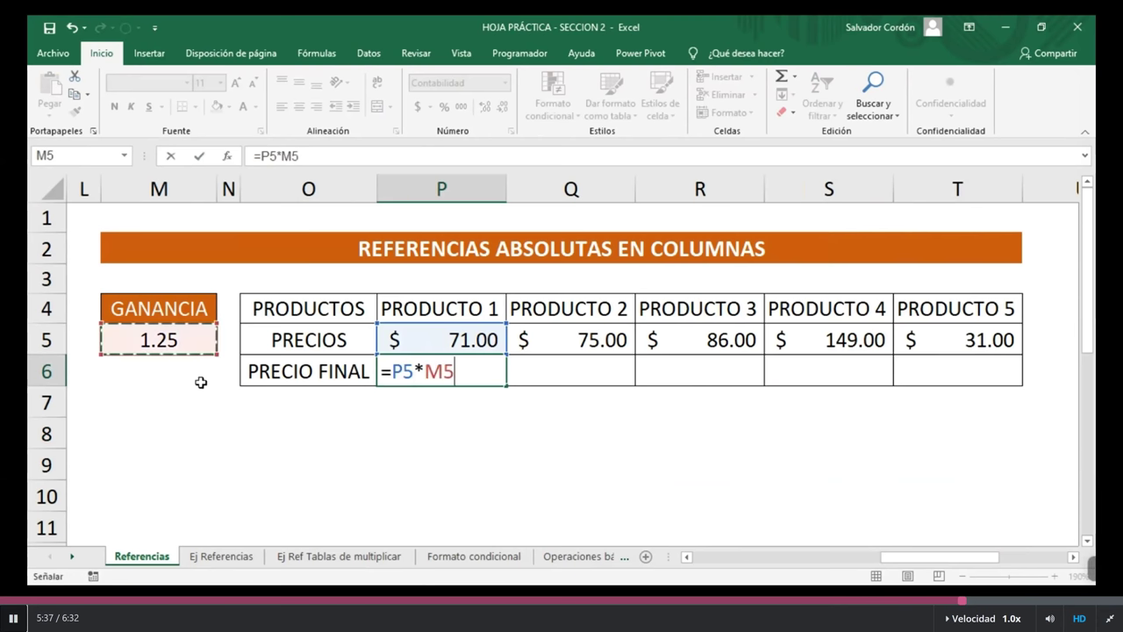
pyautogui.press('Return')
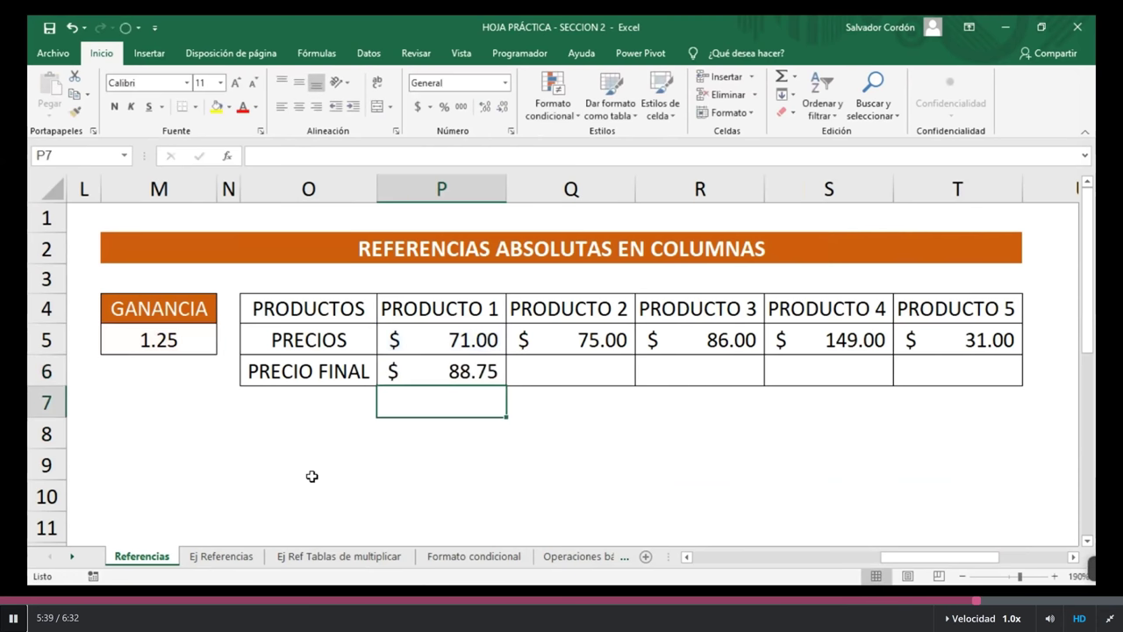
# - Try copying P6's relative formula across through S6, and clear the copied cells Q6:S6
pyautogui.click(495, 375)
pyautogui.moveTo(507, 383); pyautogui.dragTo(886, 379)
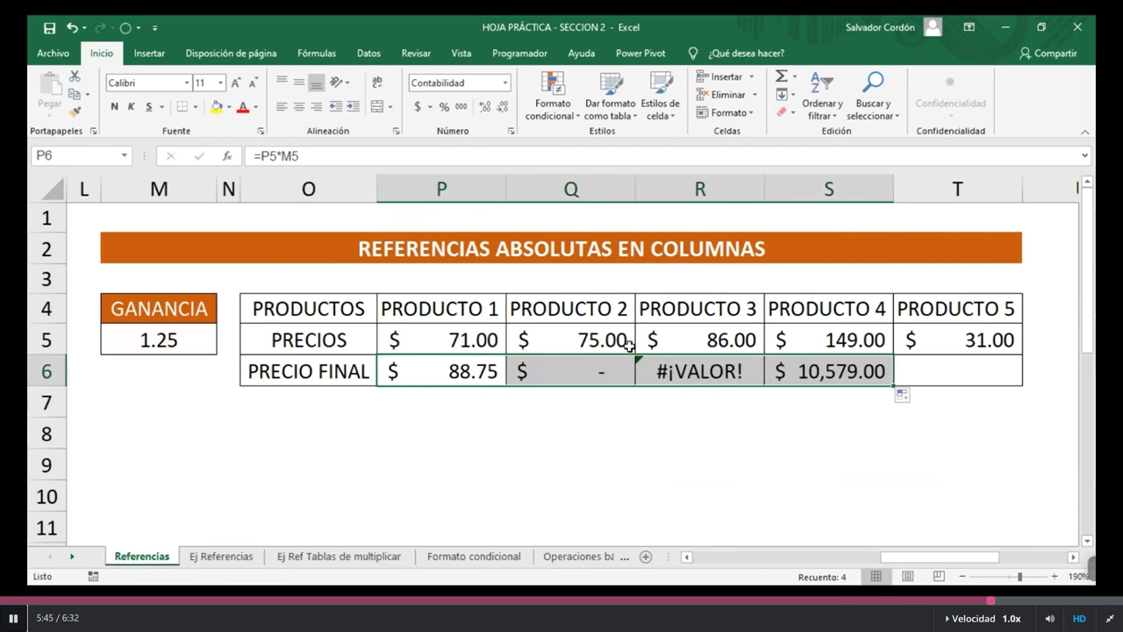
pyautogui.click(903, 430)
pyautogui.moveTo(825, 372); pyautogui.dragTo(608, 371)
pyautogui.press('Delete')
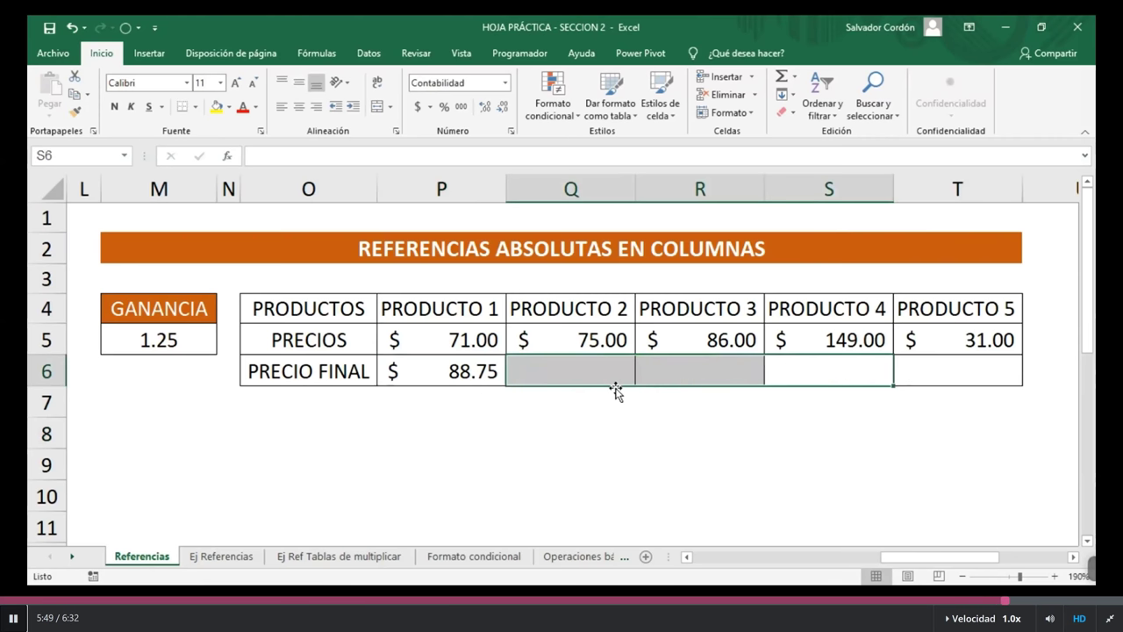
# - Fix the GANANCIA column reference in PRODUCTO 1's final price formula in P6, making it =P5*$M5
pyautogui.click(473, 389)
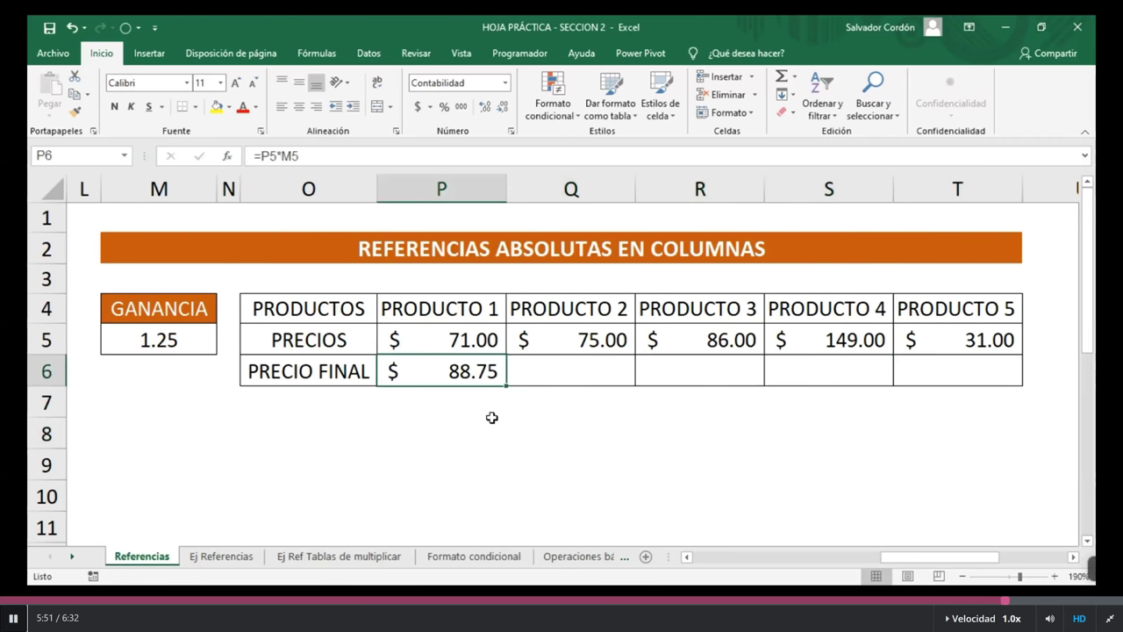
pyautogui.click(293, 155)
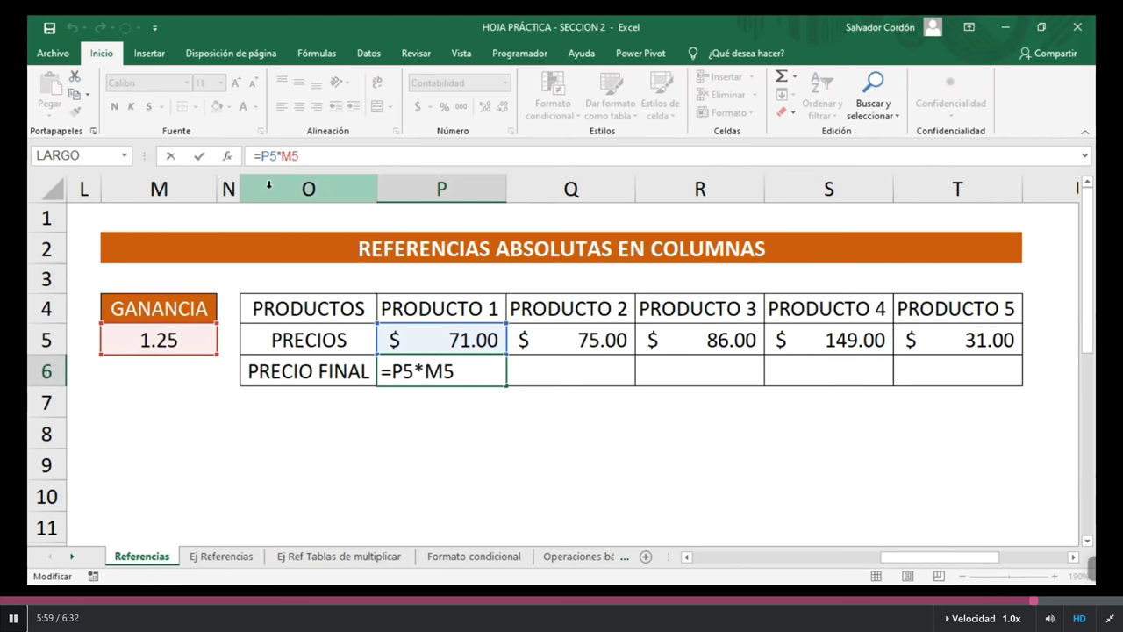
pyautogui.press('F4')
pyautogui.press('F4')
pyautogui.press('F4')
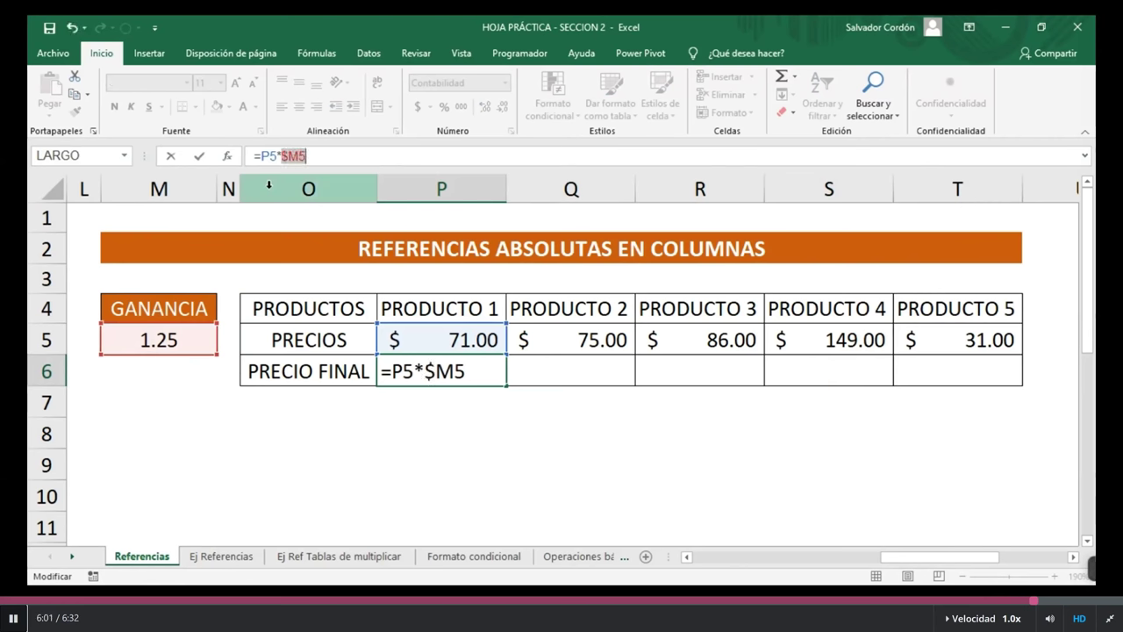
pyautogui.click(338, 160)
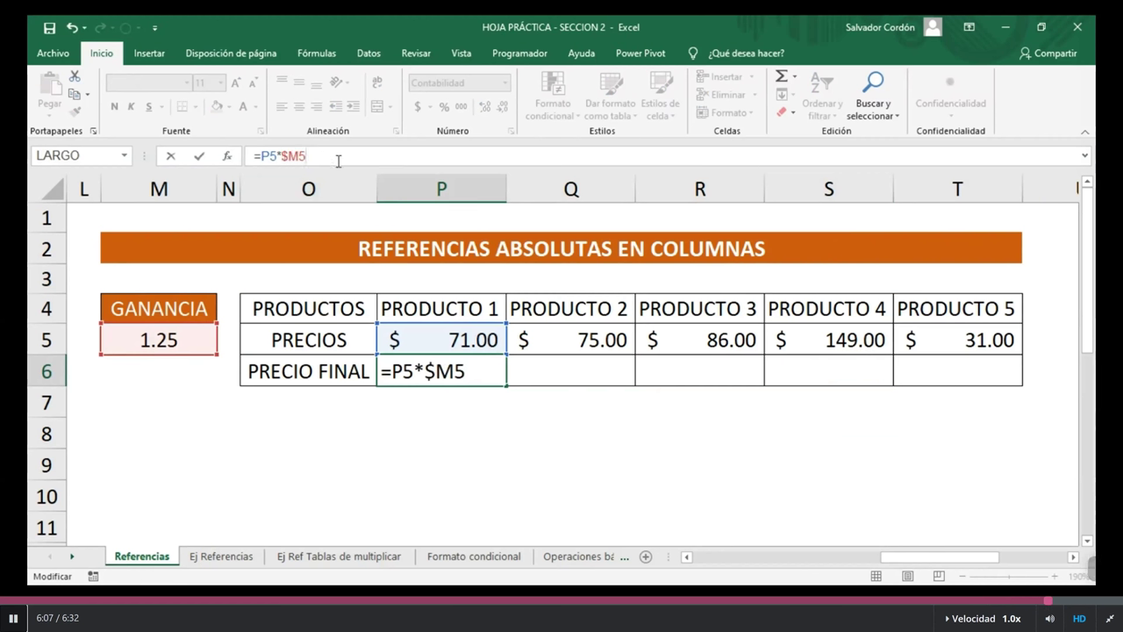
pyautogui.press('Return')
# - Copy P6's formula across the PRECIO FINAL row through PRODUCTO 5 in T6
pyautogui.click(502, 378)
pyautogui.moveTo(512, 383); pyautogui.dragTo(991, 389)
pyautogui.click(963, 426)
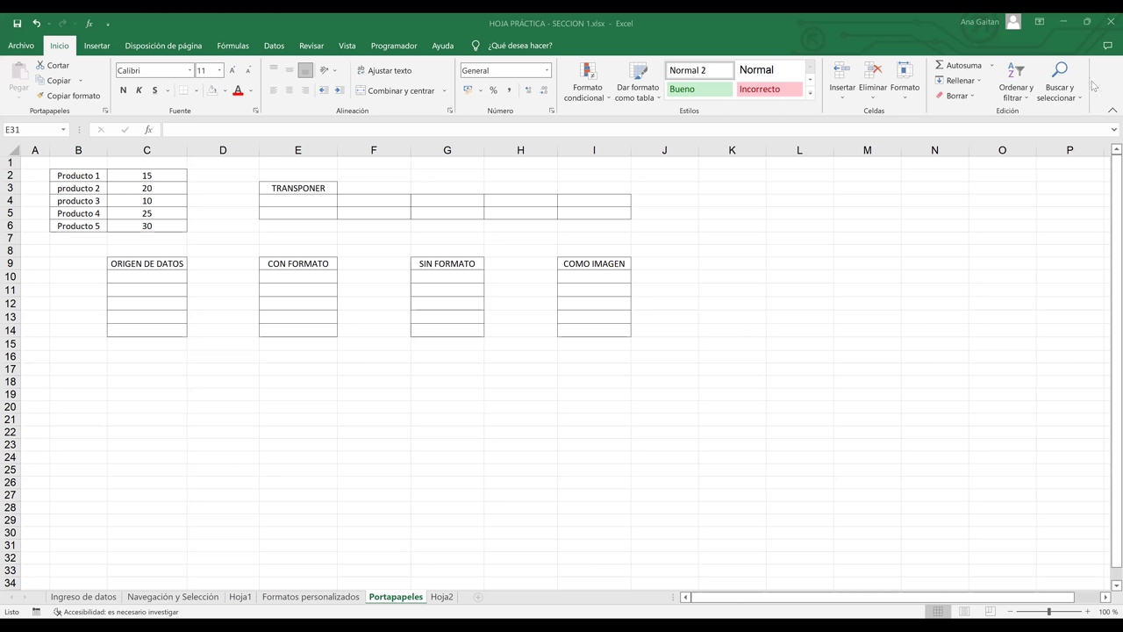
# - Merge and center cells A2:D2 on the Hoja2 sheet of the HOJA PRÁCTICA - SECCION 1 workbook
pyautogui.click(443, 597)
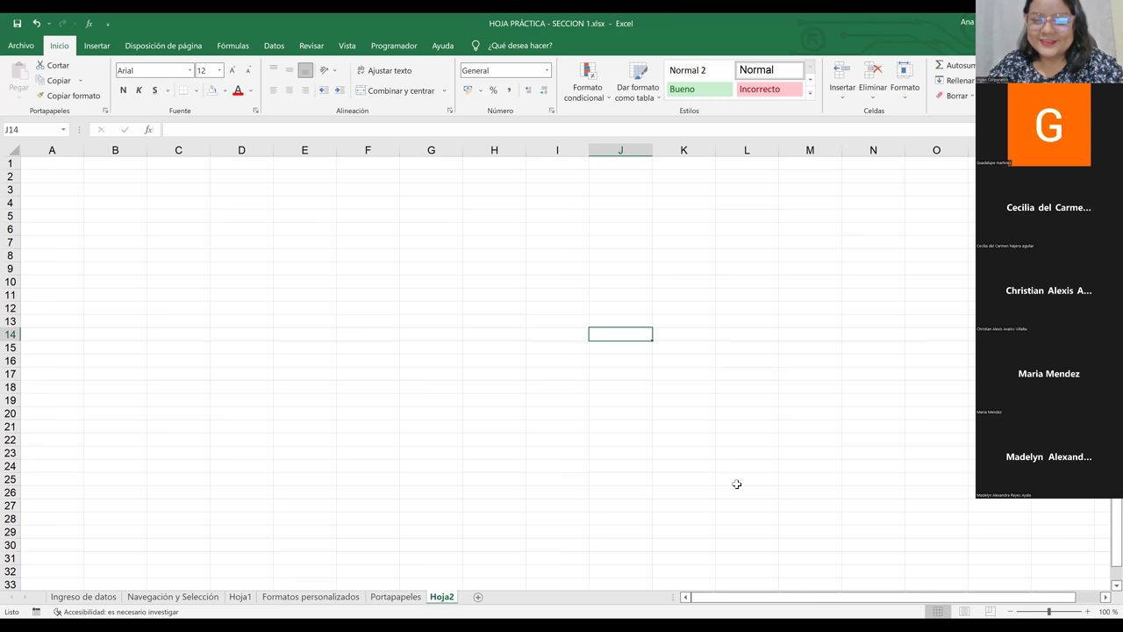
pyautogui.click(686, 411)
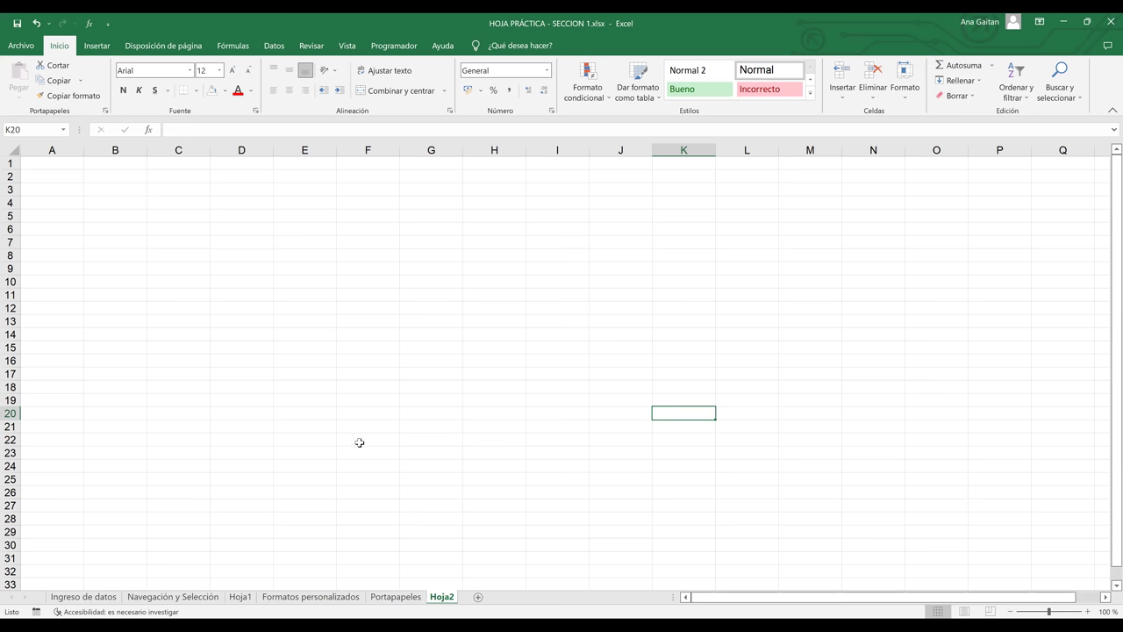
pyautogui.click(243, 282)
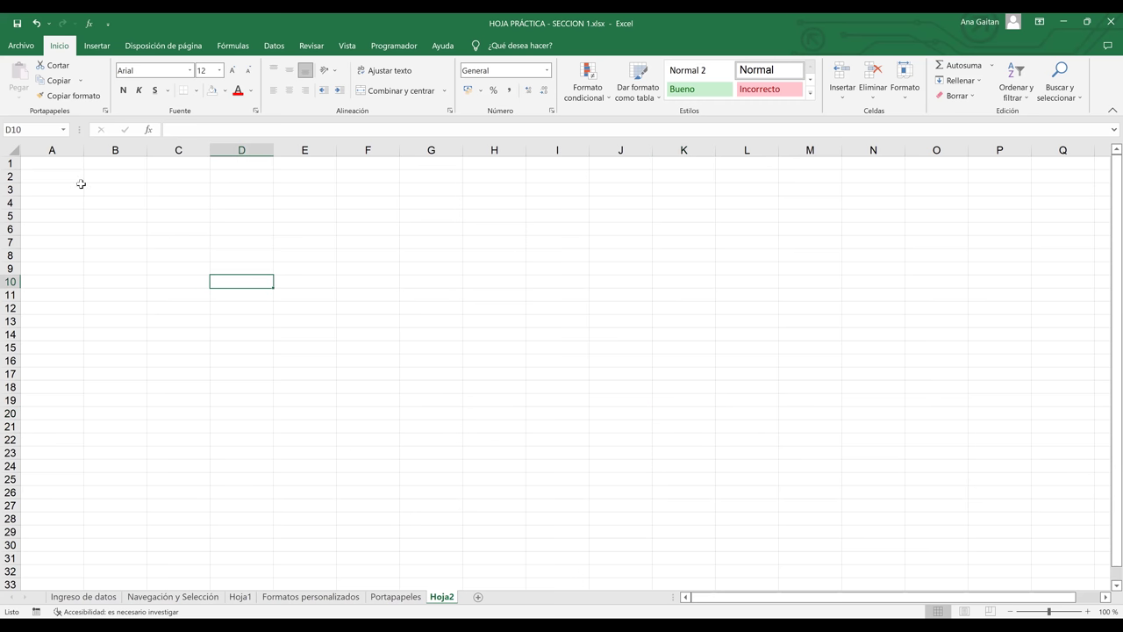
pyautogui.click(63, 175)
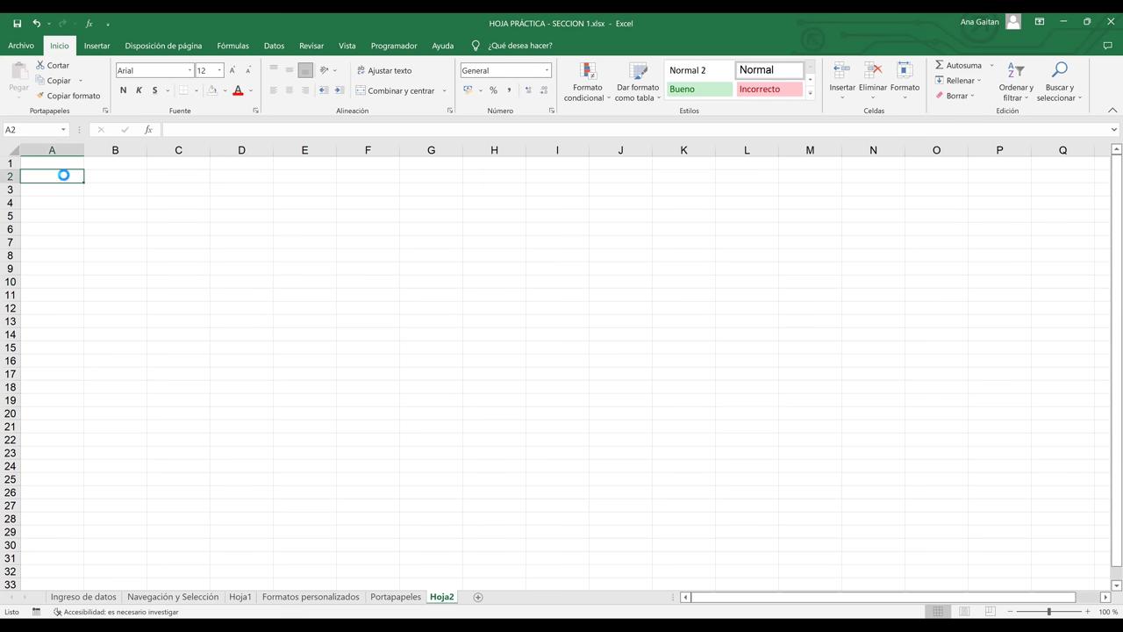
pyautogui.scroll(11, 168, 198)
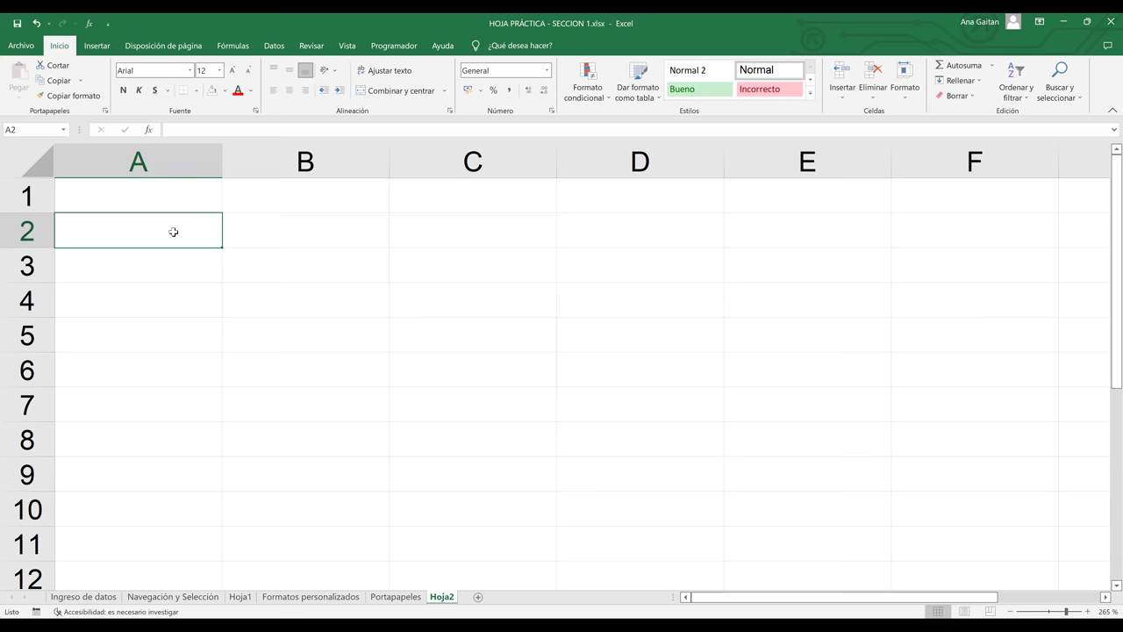
pyautogui.moveTo(173, 232); pyautogui.dragTo(586, 232)
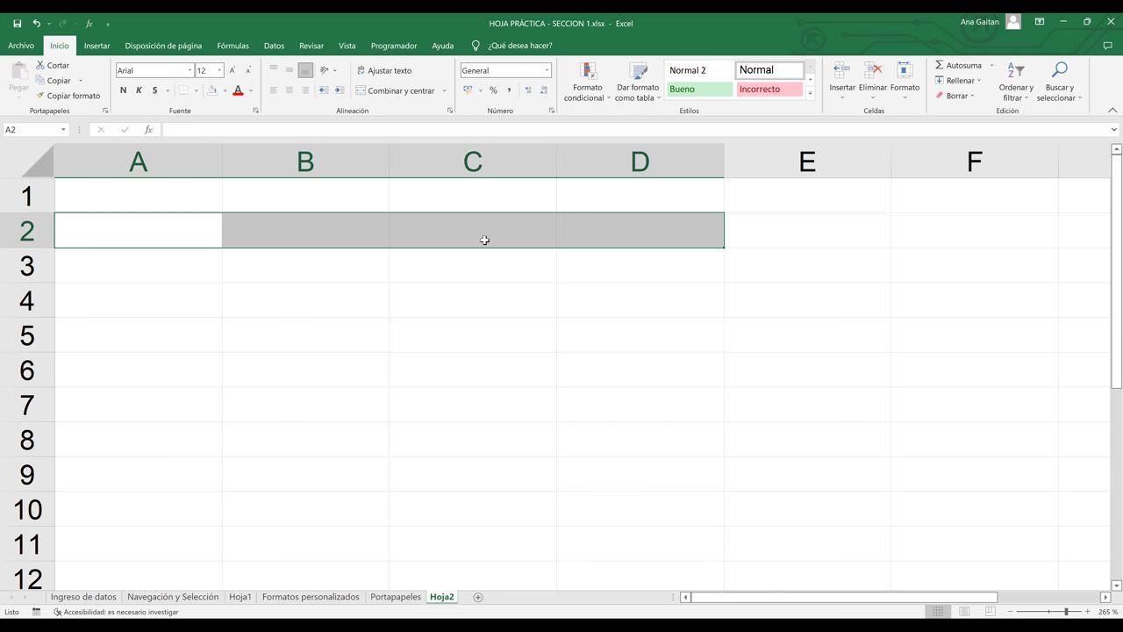
pyautogui.click(395, 91)
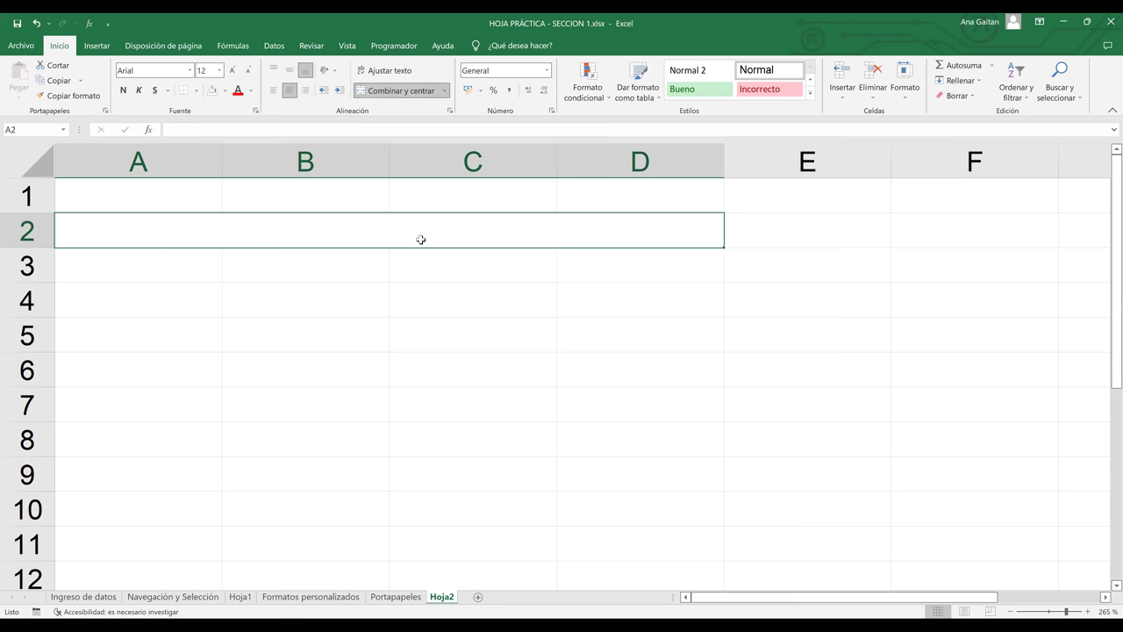
# - Enter the title REFERENCIAS RELATIVAS in the merged cell in row 2
pyautogui.write('RE')
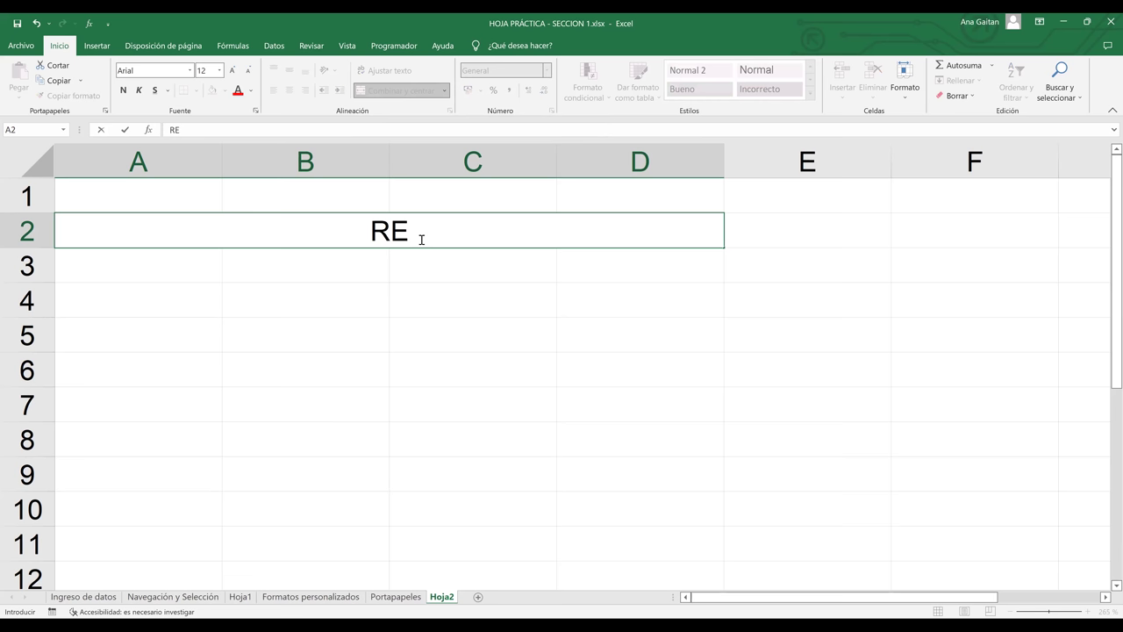
pyautogui.write('FERENCIAS RELATIC')
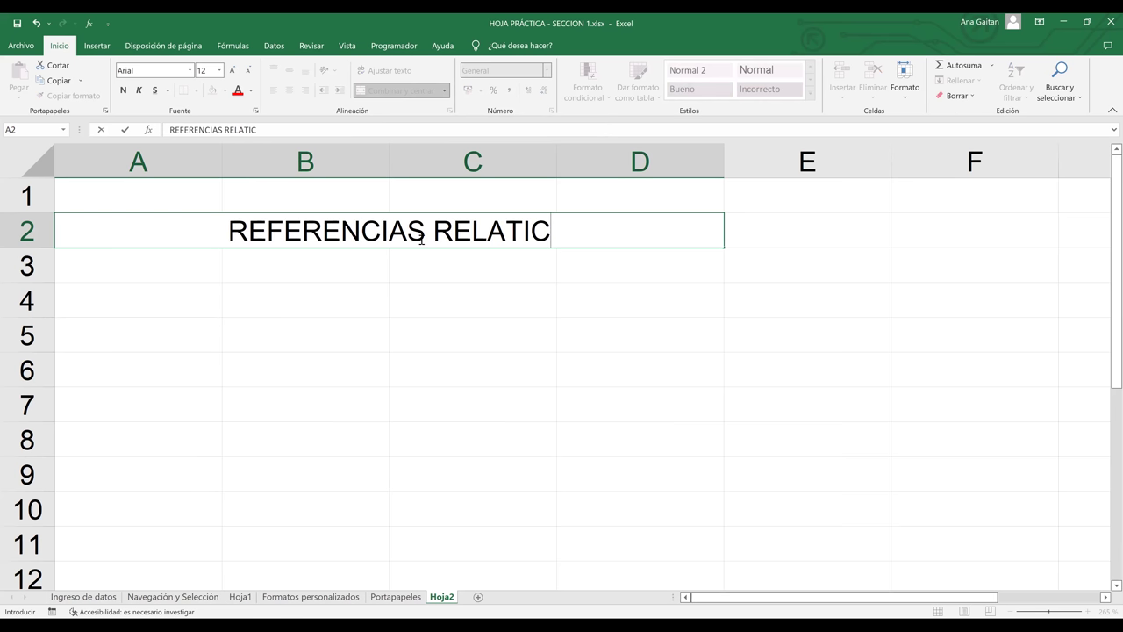
pyautogui.press('BackSpace')
pyautogui.write('VAS')
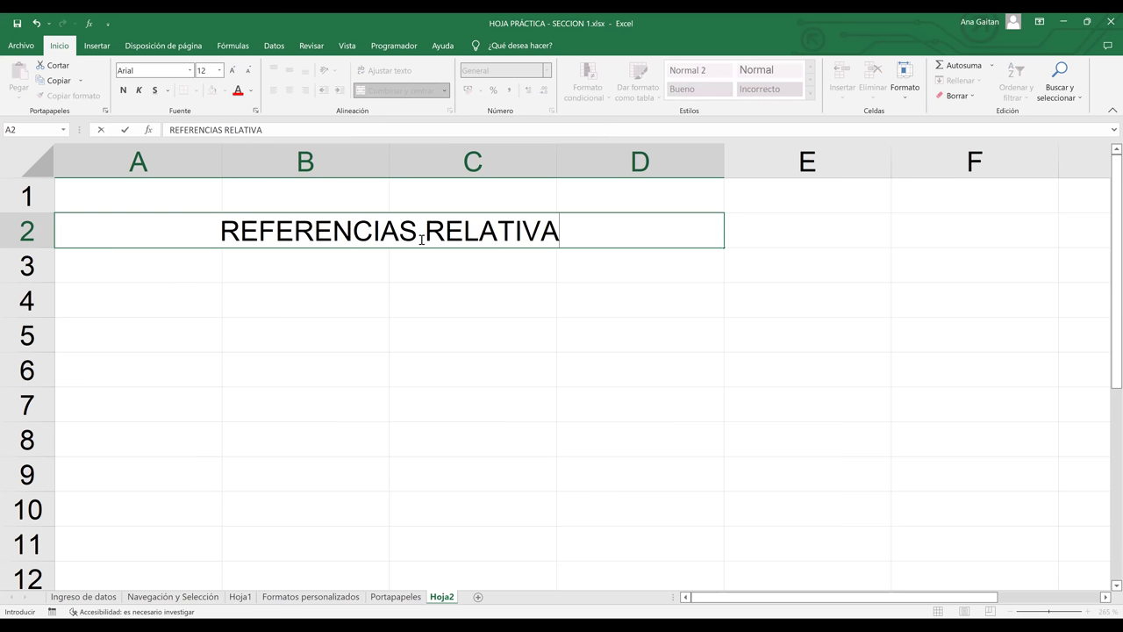
pyautogui.click(428, 402)
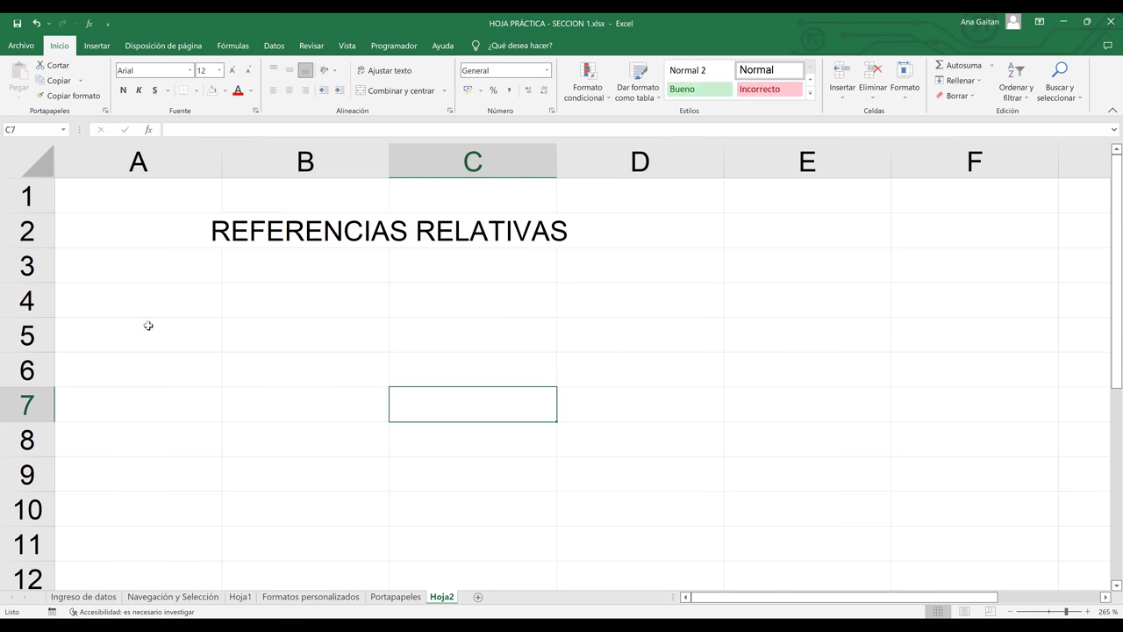
pyautogui.click(154, 328)
pyautogui.click(322, 318)
pyautogui.click(449, 322)
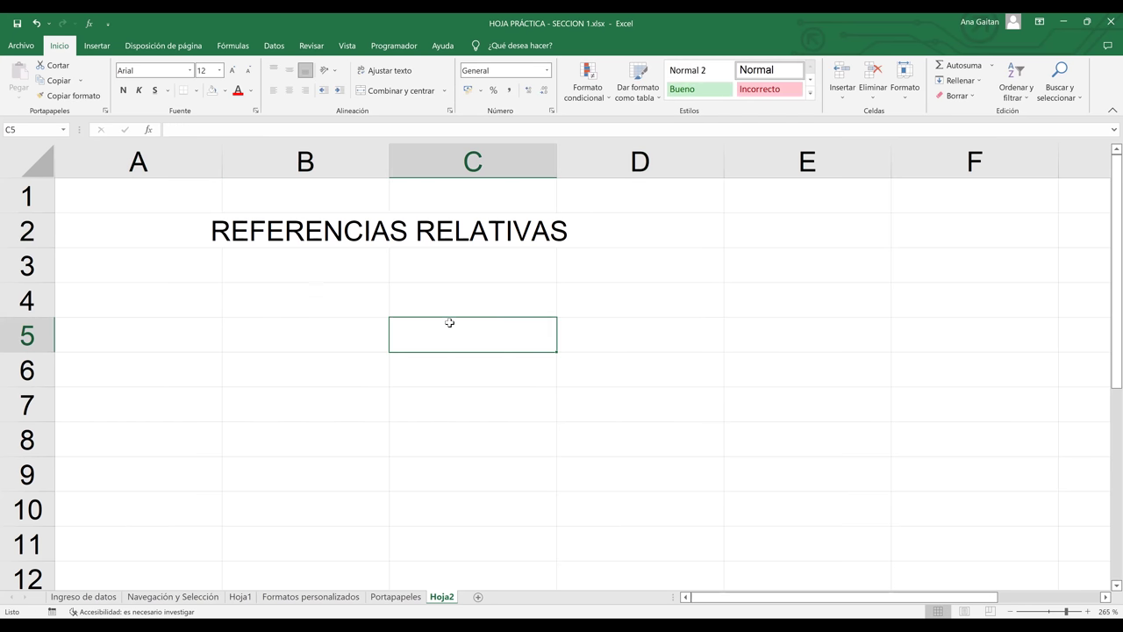
# - Enter the header EMPLEADOS in A4 and widen column A to fit it
pyautogui.click(201, 302)
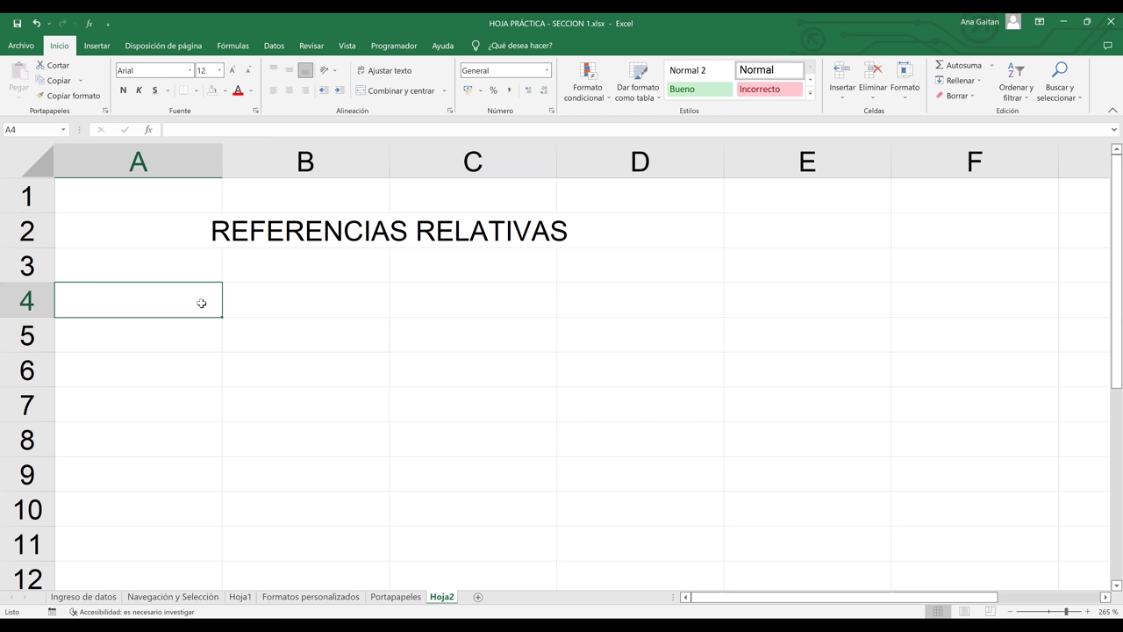
pyautogui.write('E')
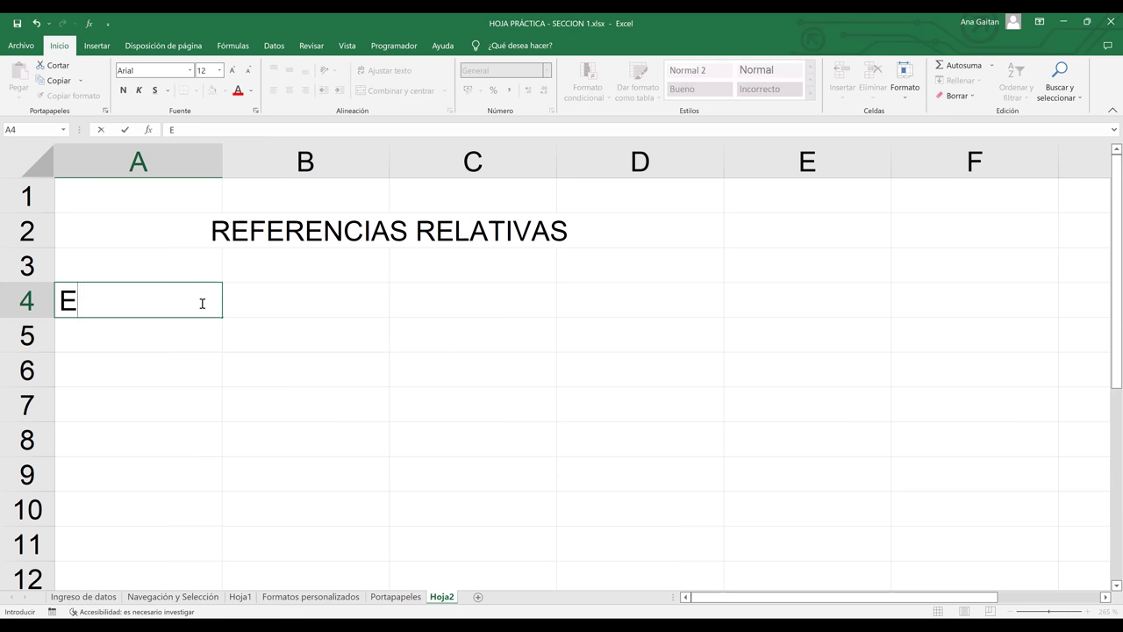
pyautogui.write('MPLEADOS')
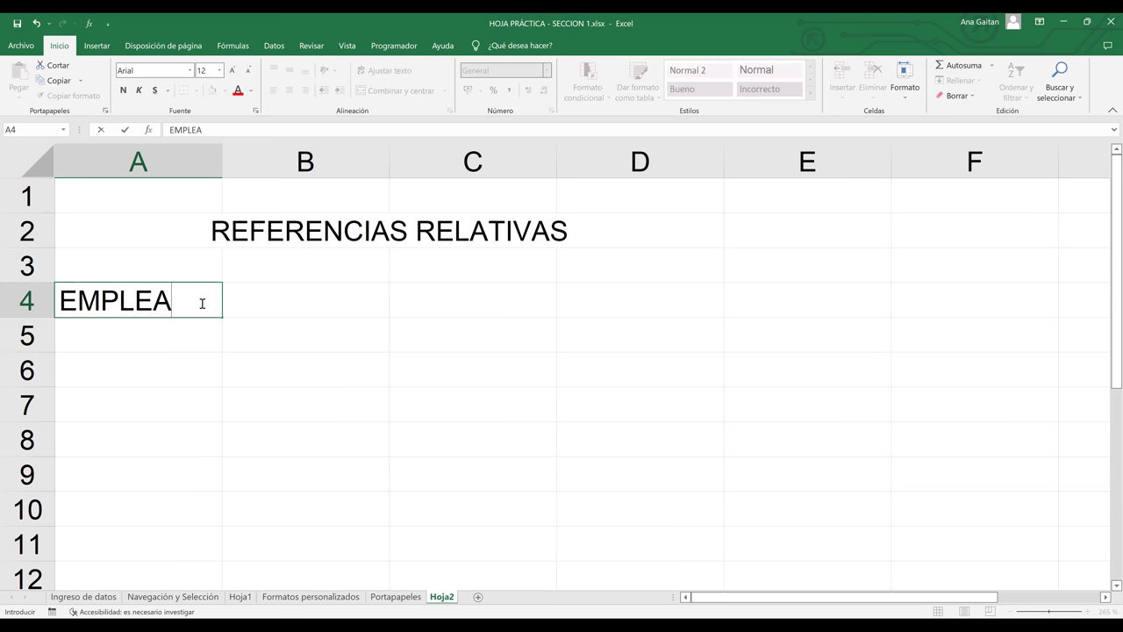
pyautogui.click(316, 406)
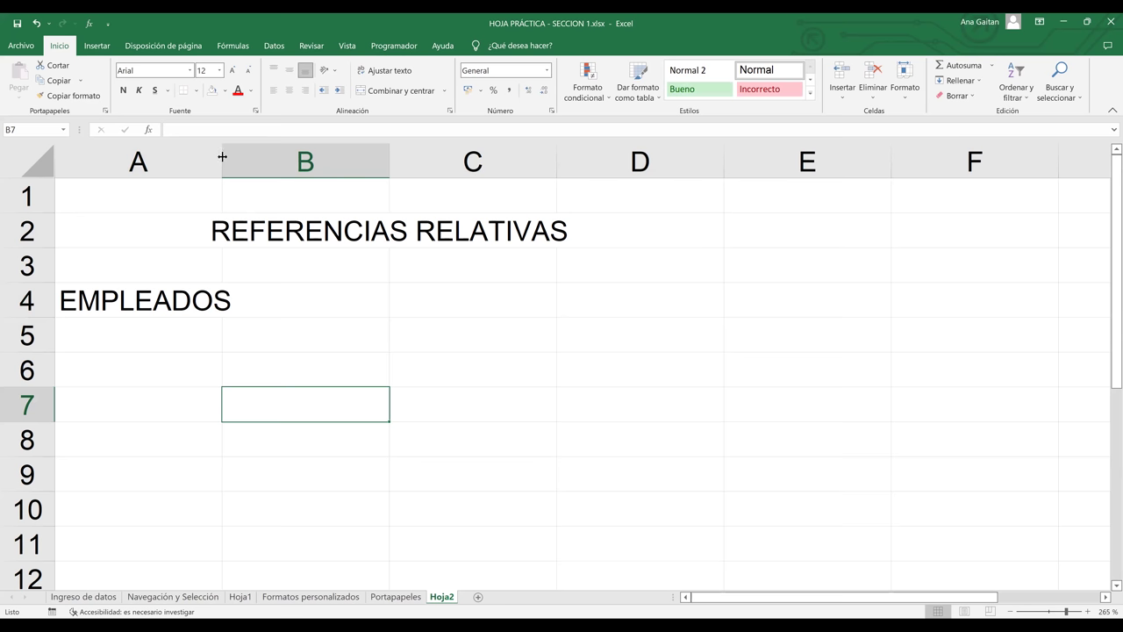
pyautogui.moveTo(222, 156); pyautogui.dragTo(275, 161)
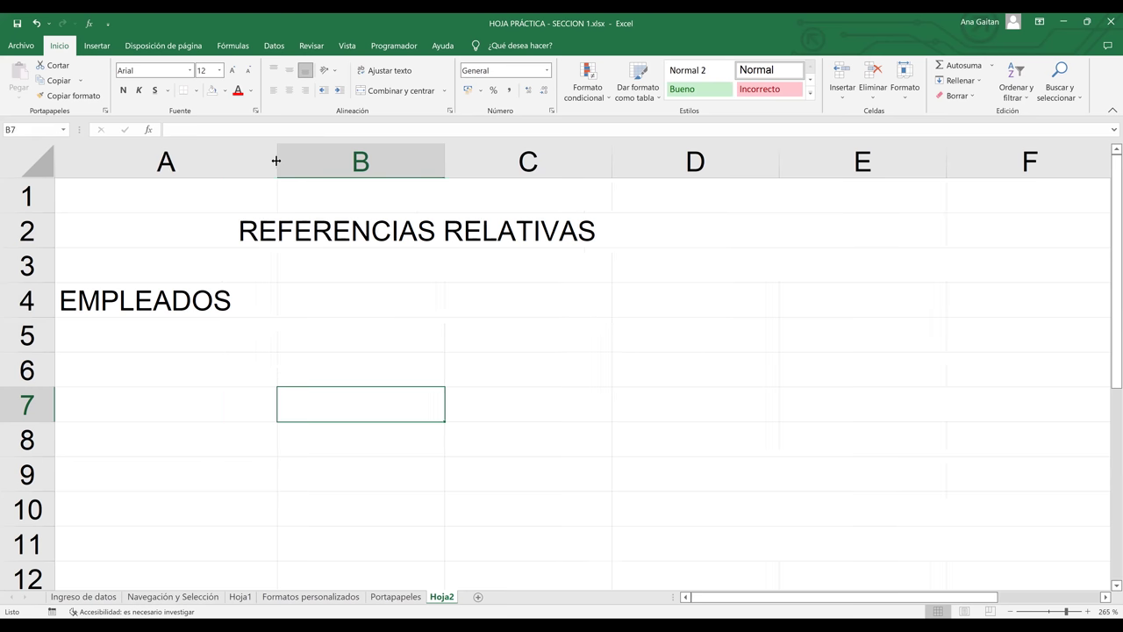
# - Enter the headers MES 1, MES 2 and MEDIA in cells B4, C4 and D4
pyautogui.click(317, 308)
pyautogui.write('MES 1')
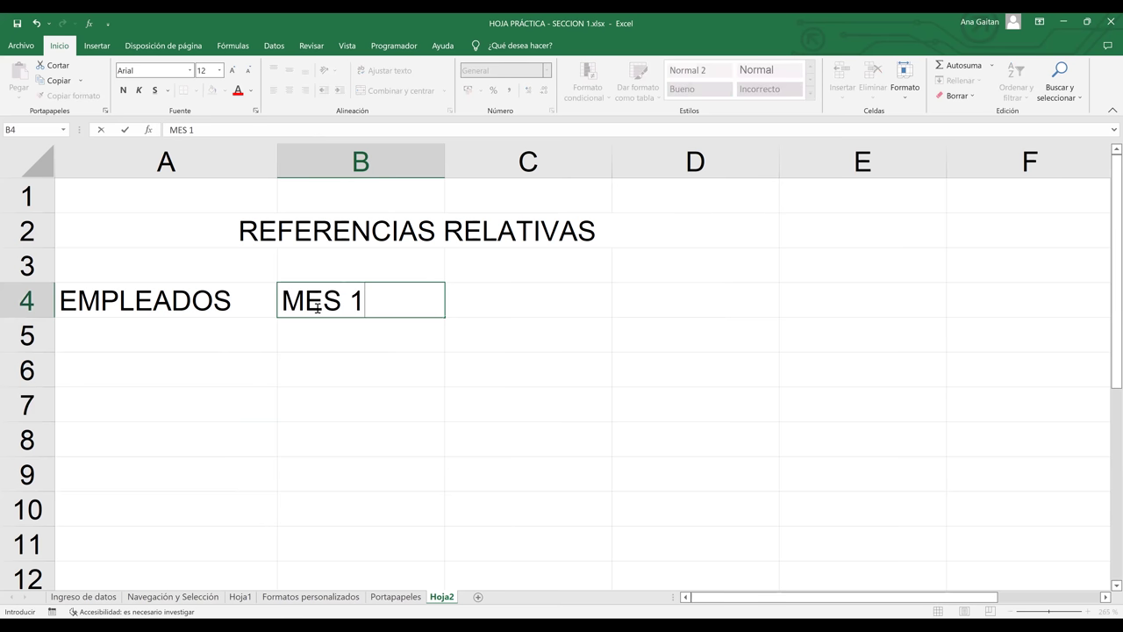
pyautogui.press('Tab')
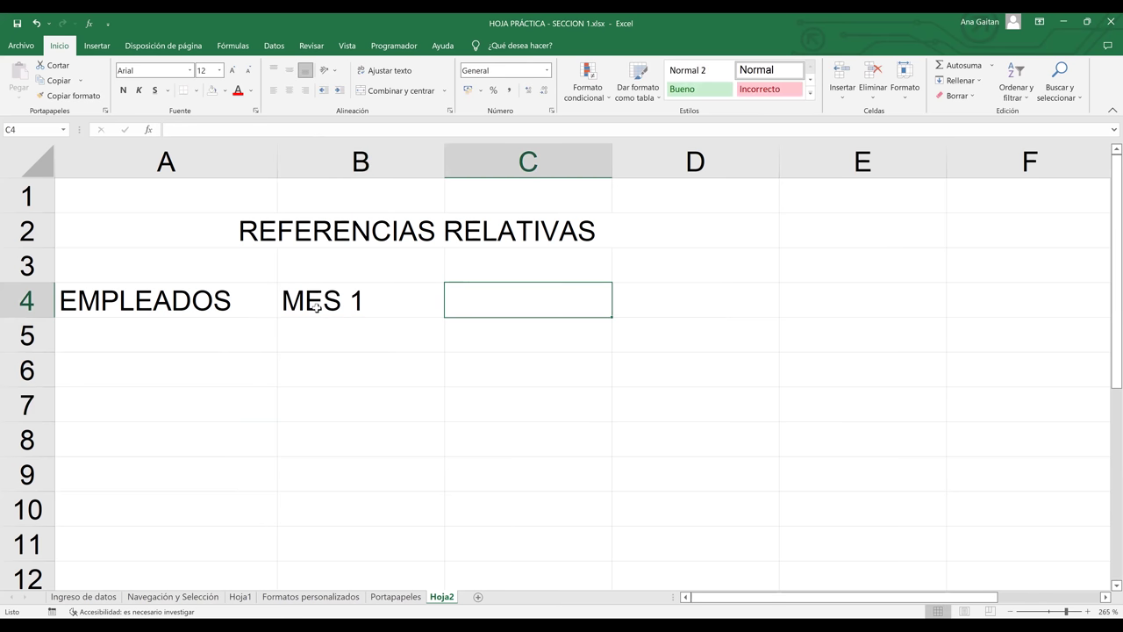
pyautogui.write('MES 2')
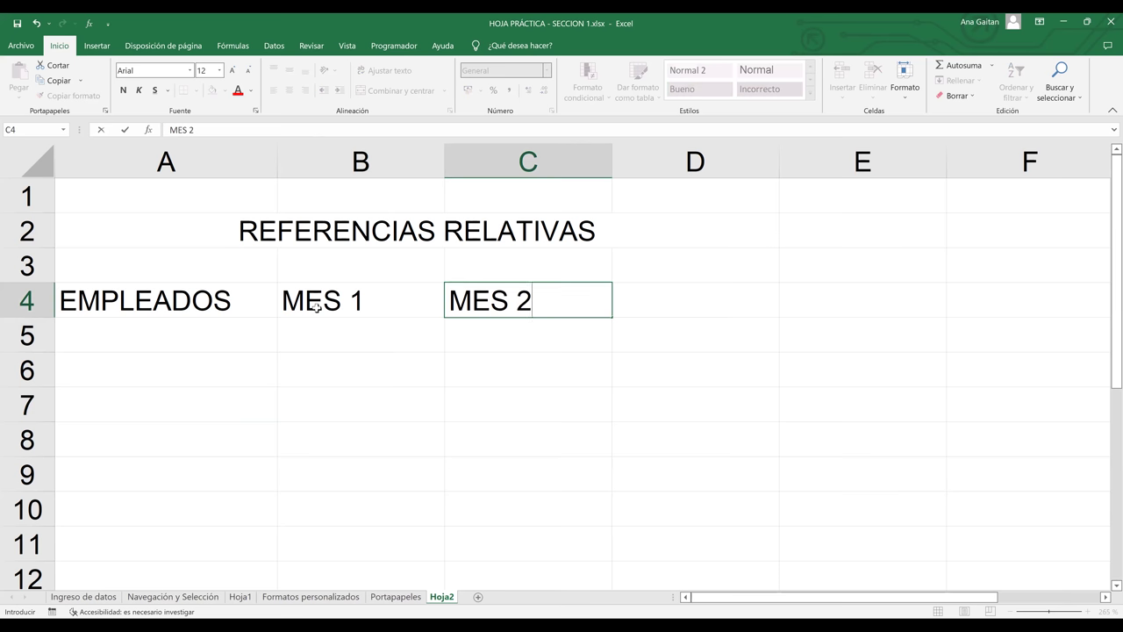
pyautogui.press('Tab')
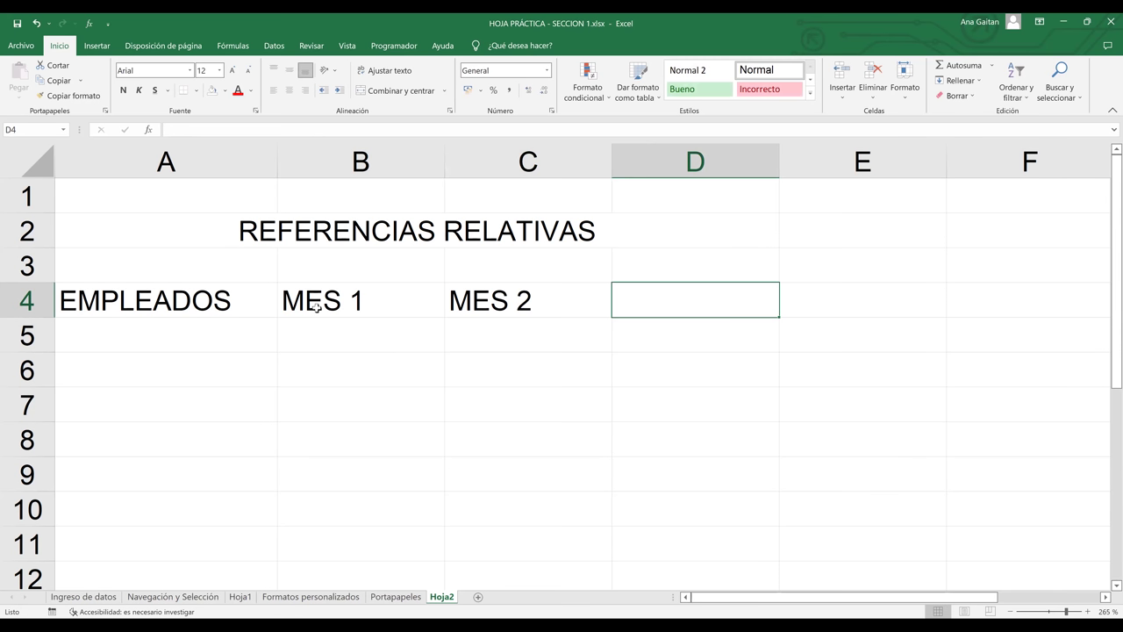
pyautogui.write('MEDIO')
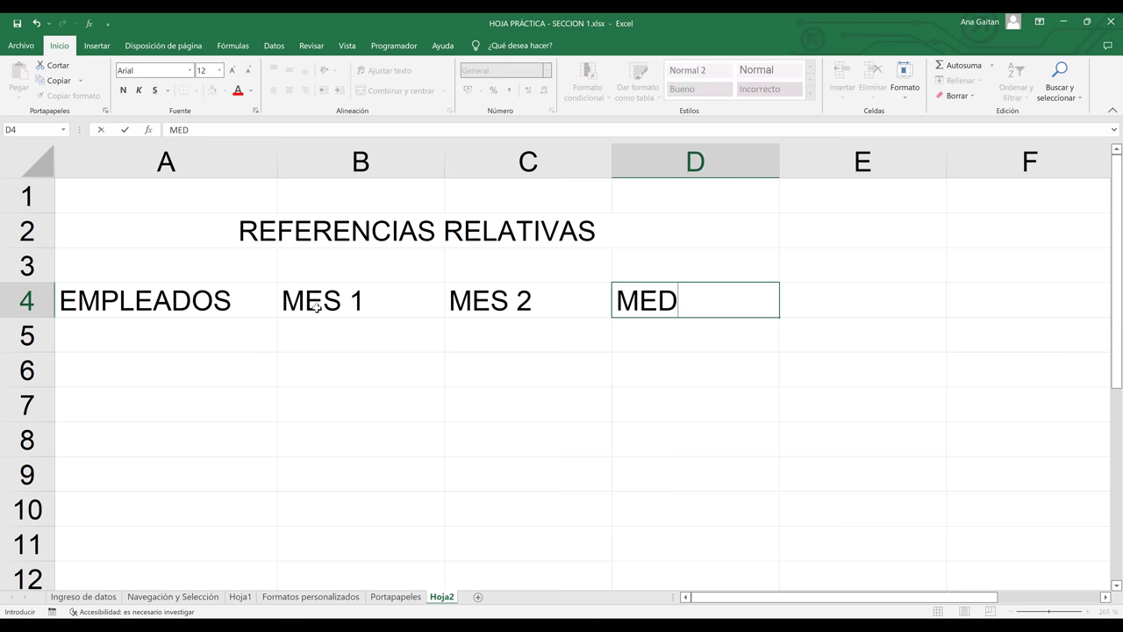
pyautogui.press('BackSpace')
pyautogui.write('A')
pyautogui.press('Return')
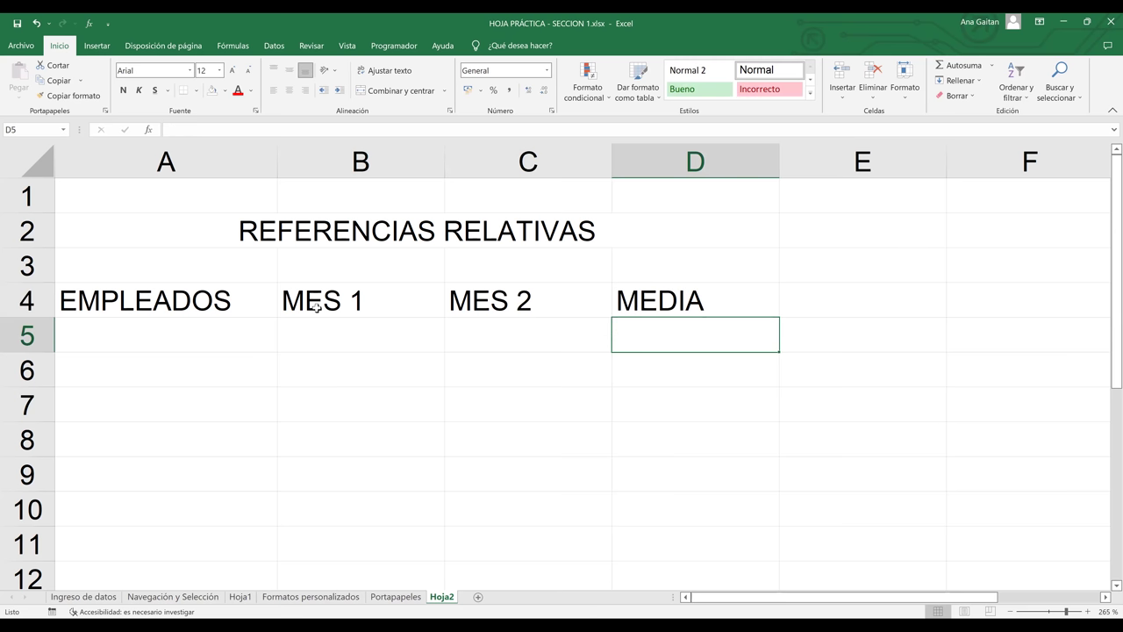
# - Enter EMPLEADO 1 and EMPLEADO 2 in cells A5 and A6 under the EMPLEADOS header
pyautogui.click(131, 339)
pyautogui.write('EMP')
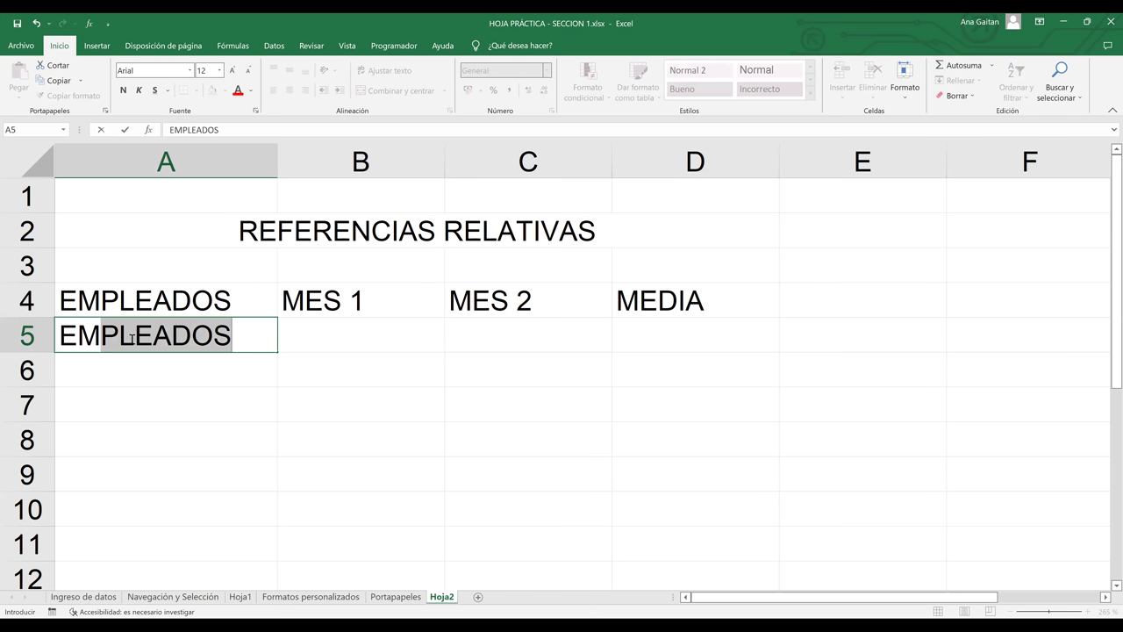
pyautogui.write('L')
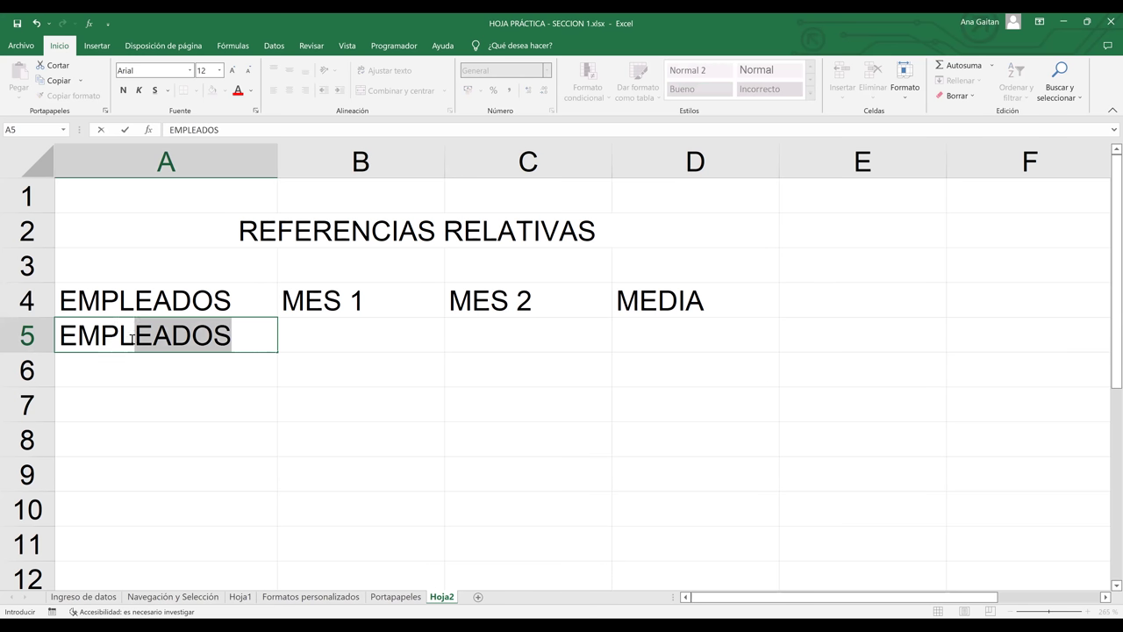
pyautogui.click(247, 333)
pyautogui.press('BackSpace')
pyautogui.write('1')
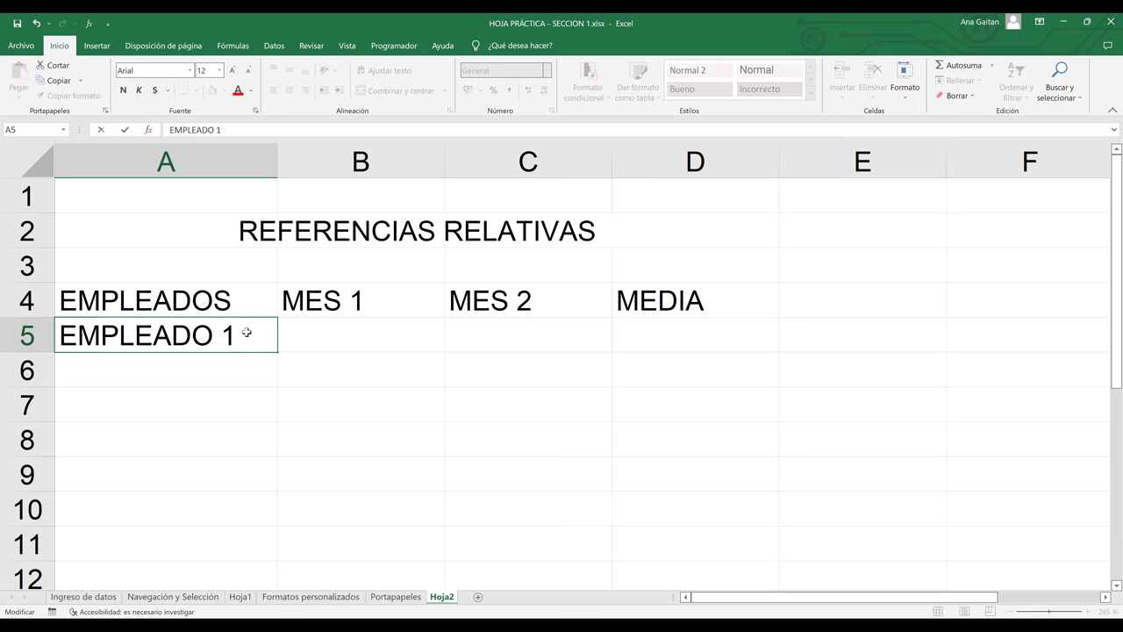
pyautogui.press('Return')
pyautogui.write('EMP')
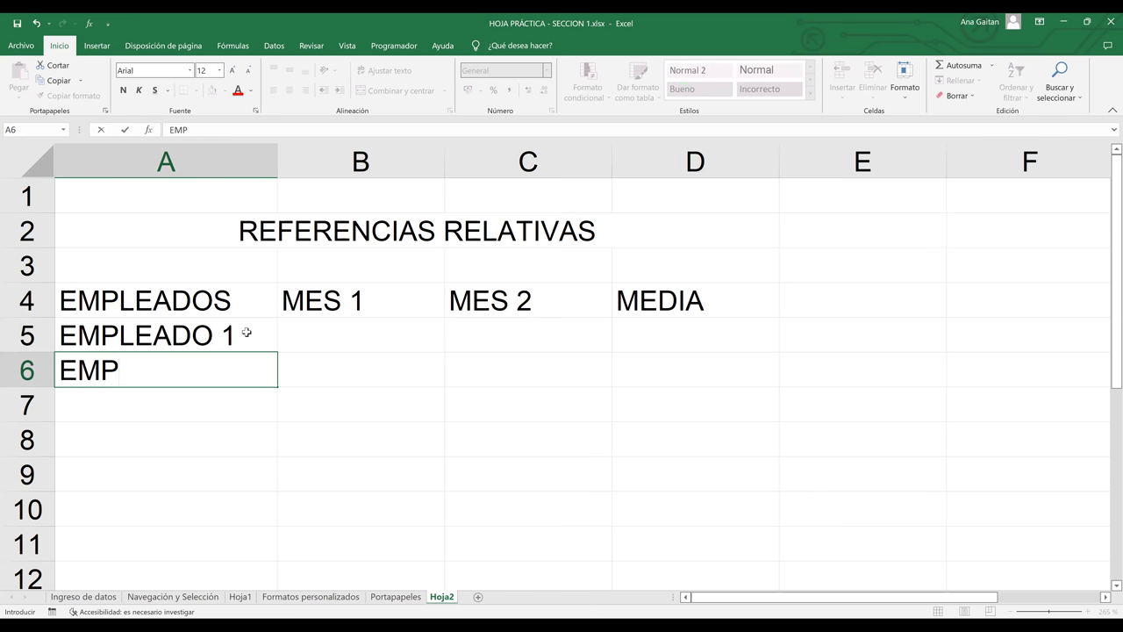
pyautogui.write('LEADO ')
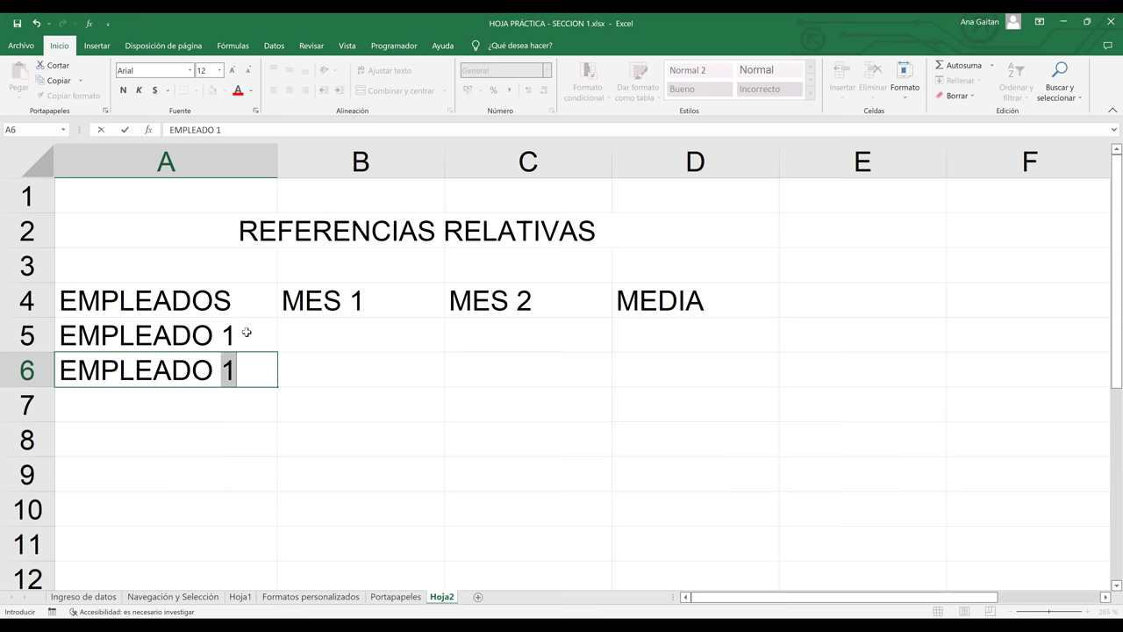
pyautogui.write('2')
pyautogui.press('Return')
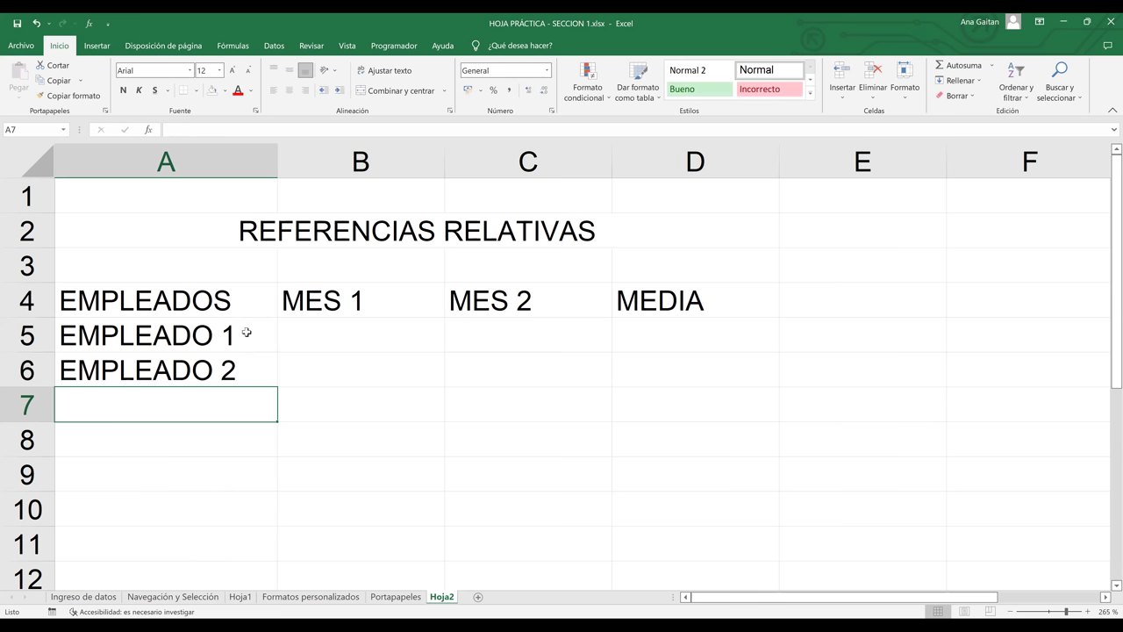
# - Continue the employee list with EMPLEADO 3 through EMPLEADO 7 in cells A7 to A11
pyautogui.write('EMPLEAD')
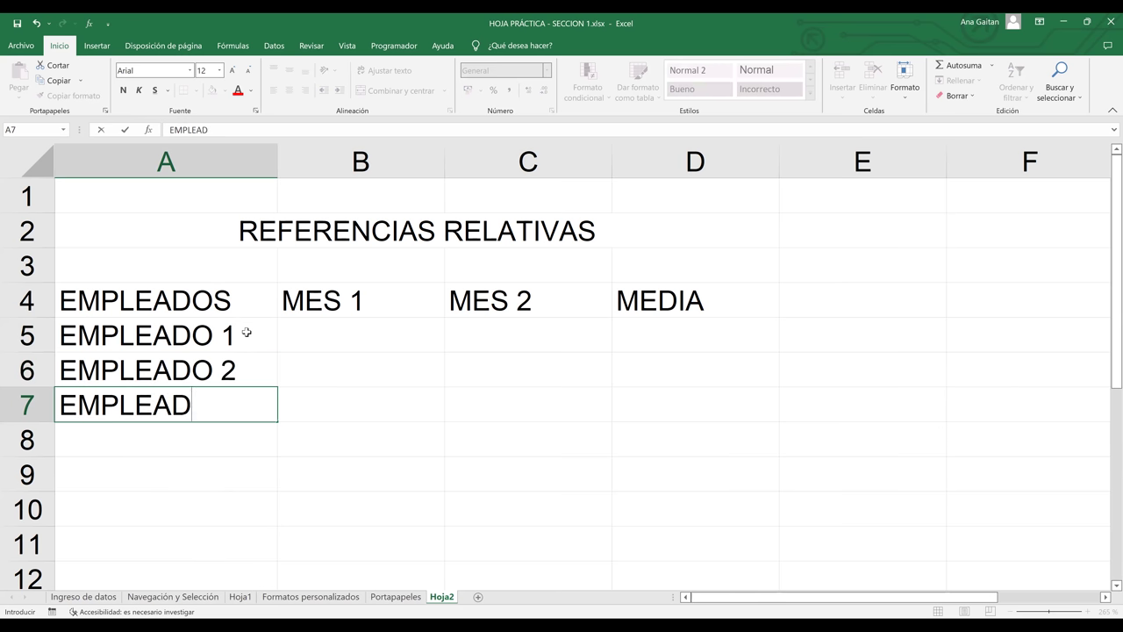
pyautogui.write('O 3')
pyautogui.press('Return')
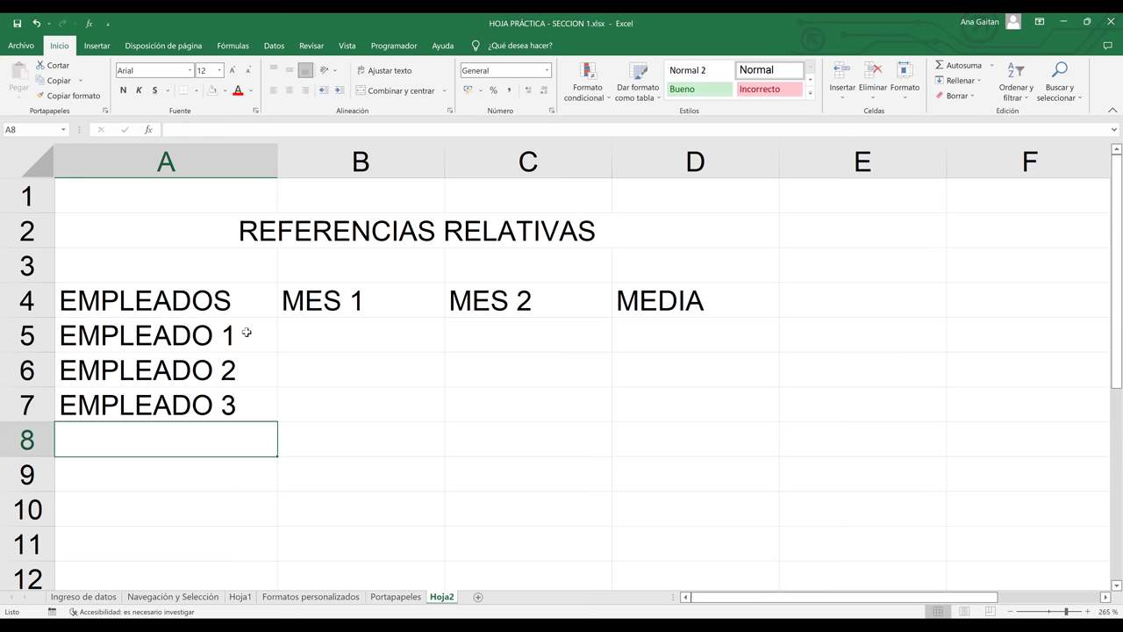
pyautogui.write('EMPLEA')
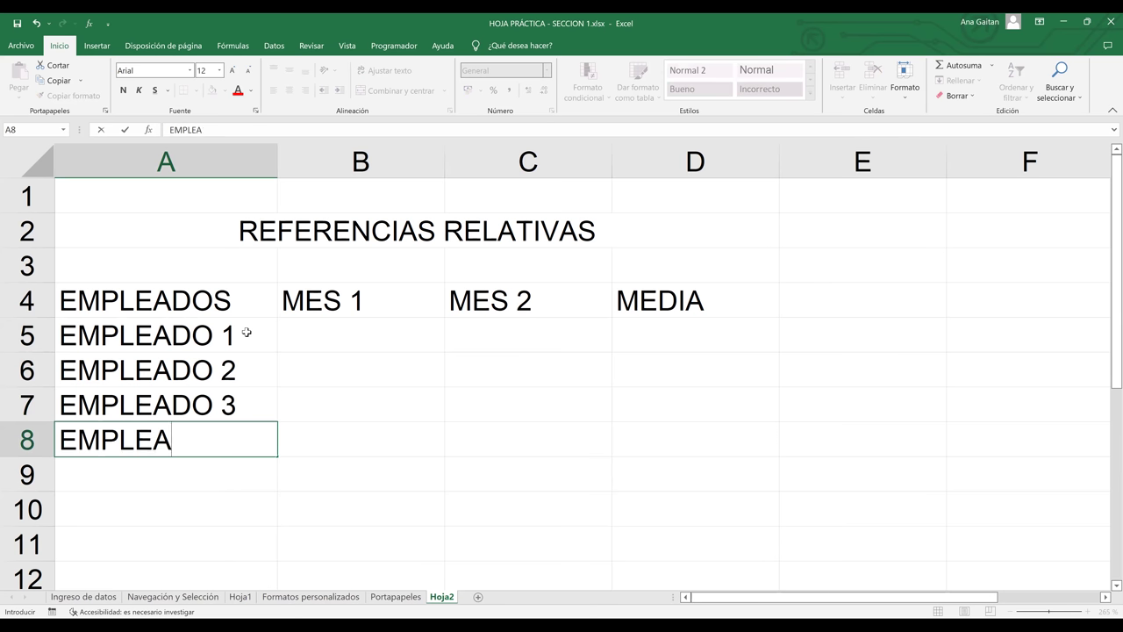
pyautogui.write('DO 4')
pyautogui.press('Return')
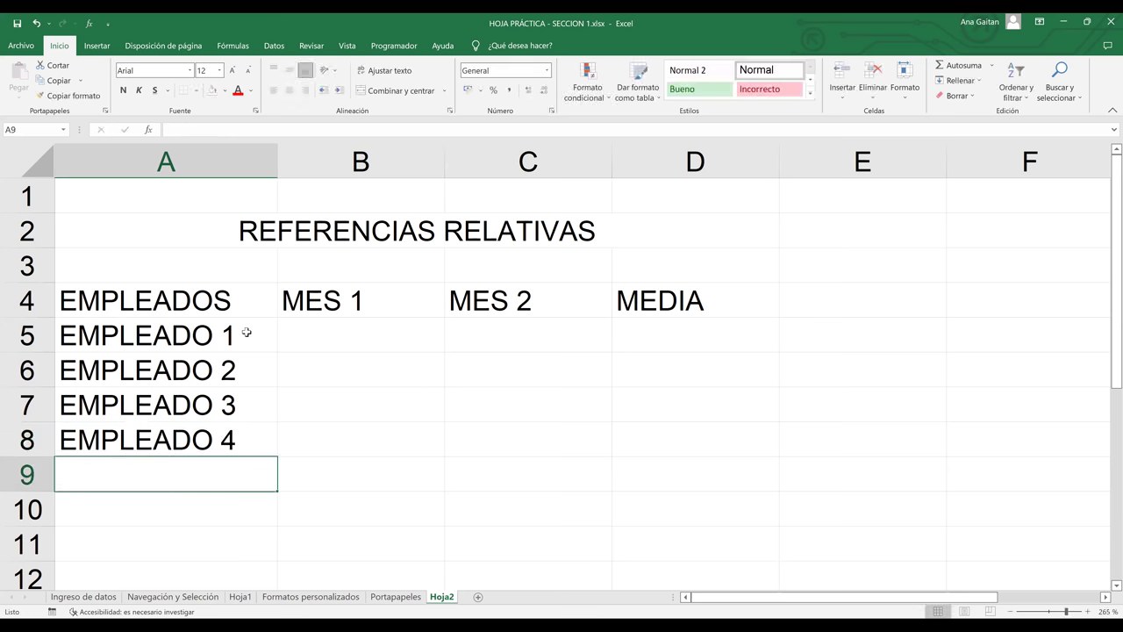
pyautogui.write('EMPLEADO 5')
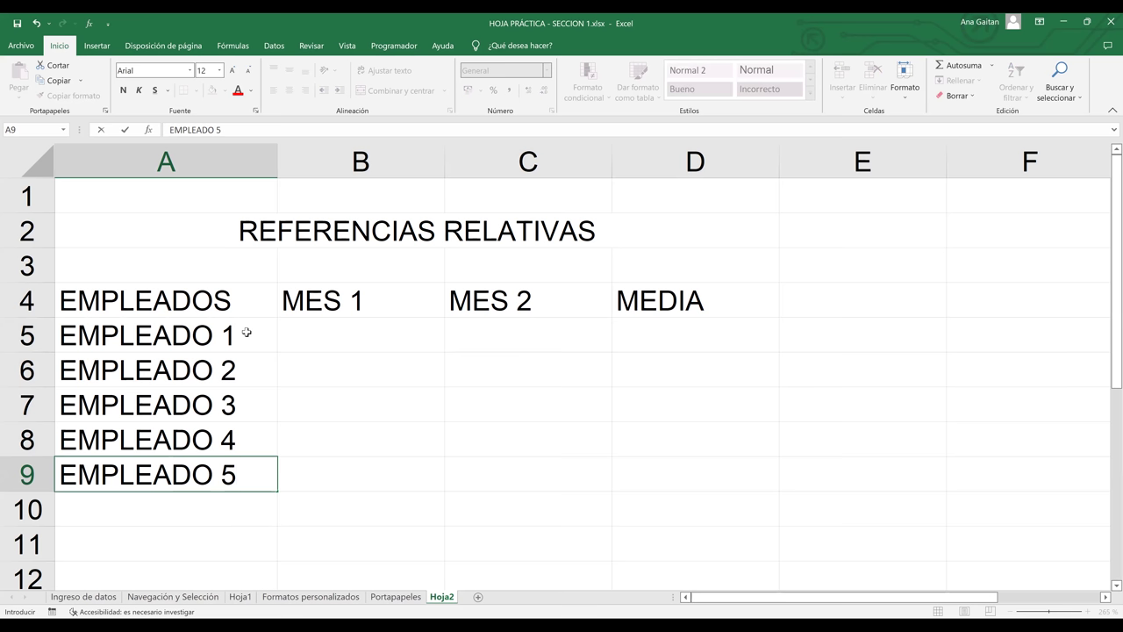
pyautogui.press('Return')
pyautogui.write('EMPL')
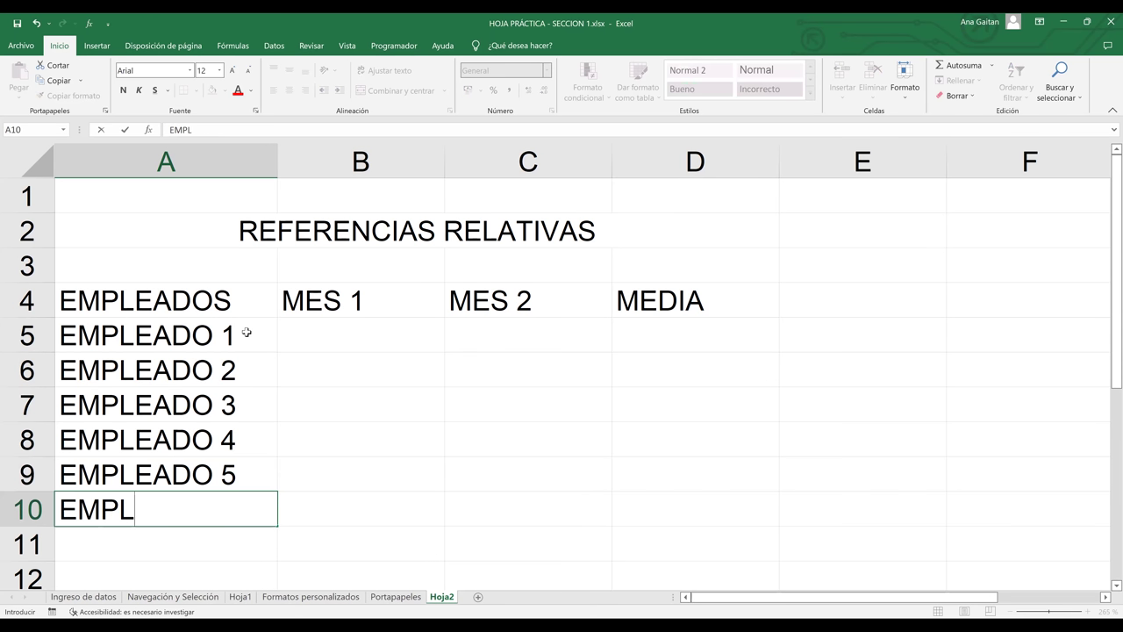
pyautogui.write('EADO 6')
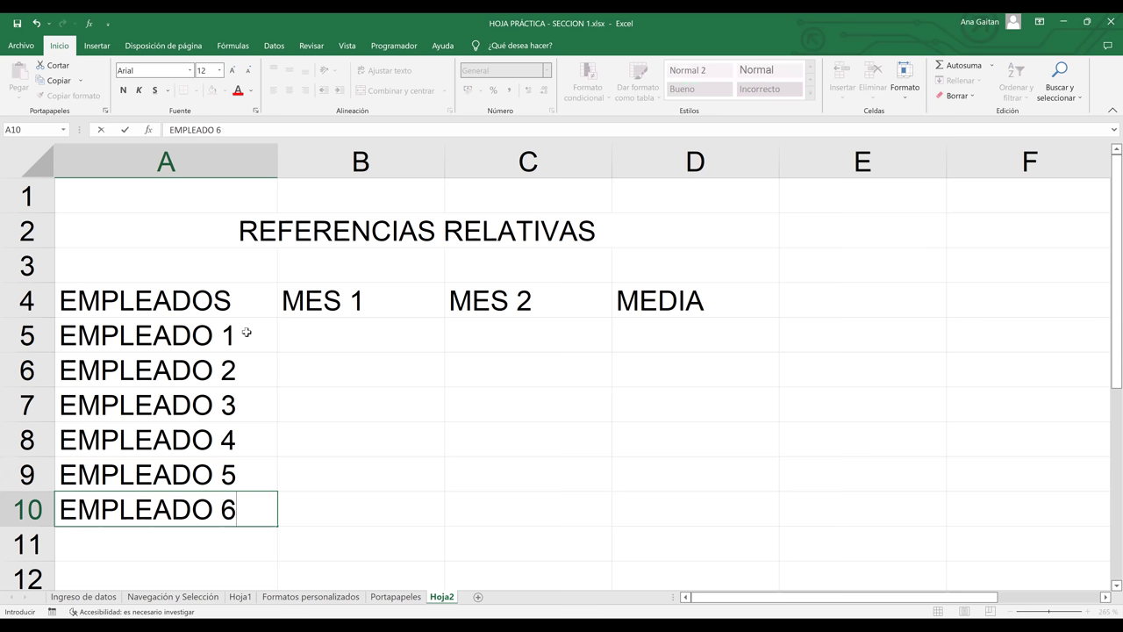
pyautogui.press('Return')
pyautogui.write('EMPLEADO 7')
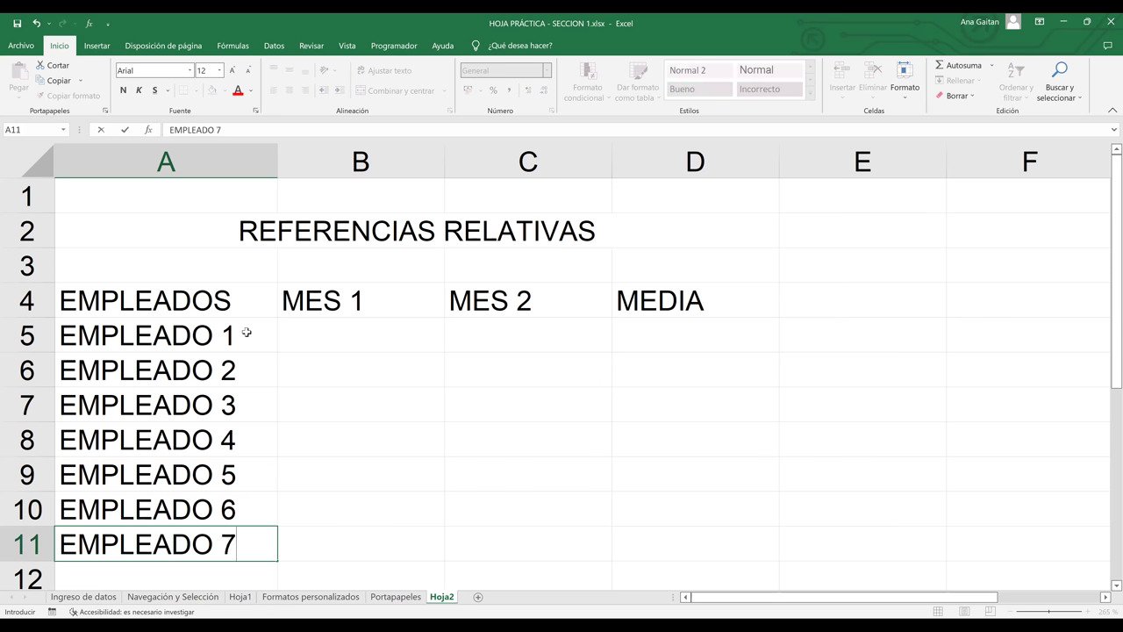
pyautogui.press('Return')
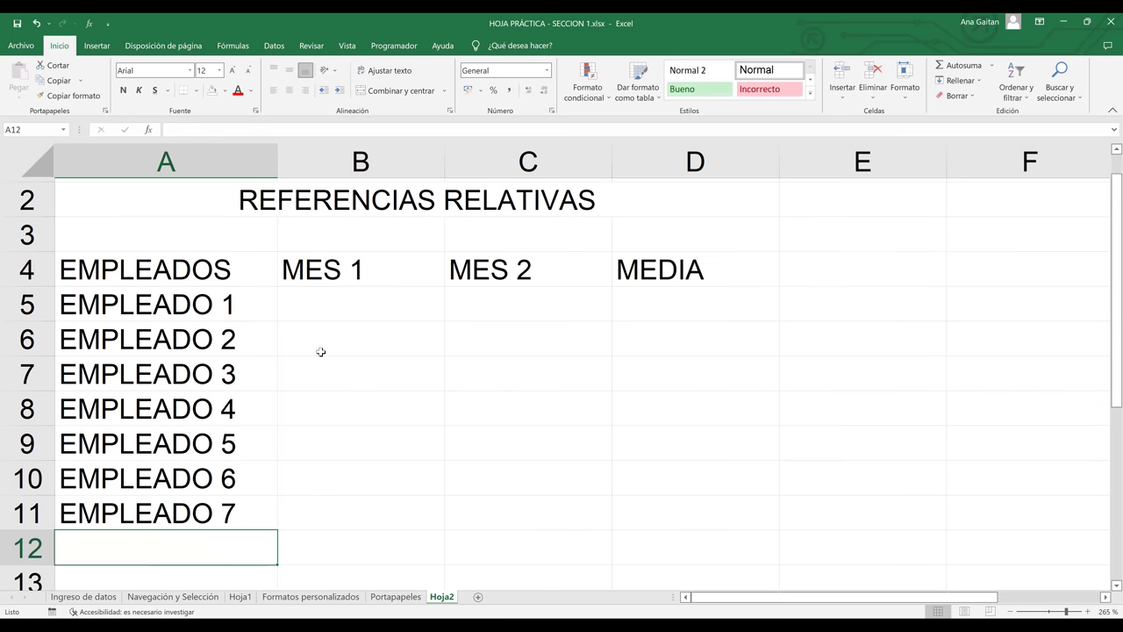
# - Enter the MES 1 values 9,5 for EMPLEADO 1 in B5 and 4,5 for EMPLEADO 2 in B6
pyautogui.click(344, 295)
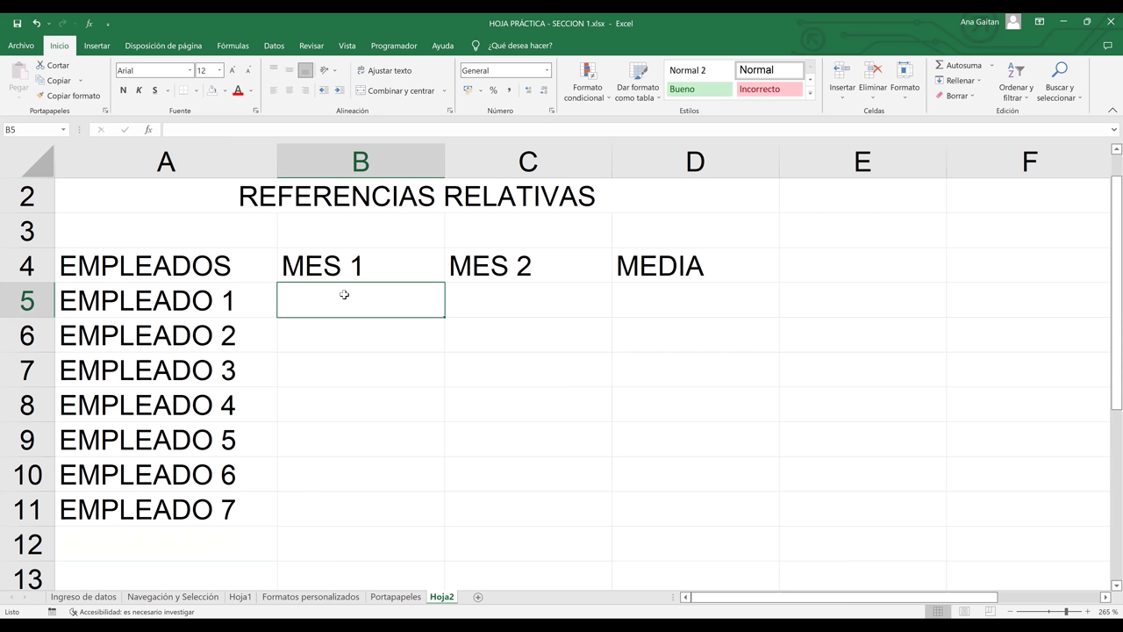
pyautogui.write('9,5')
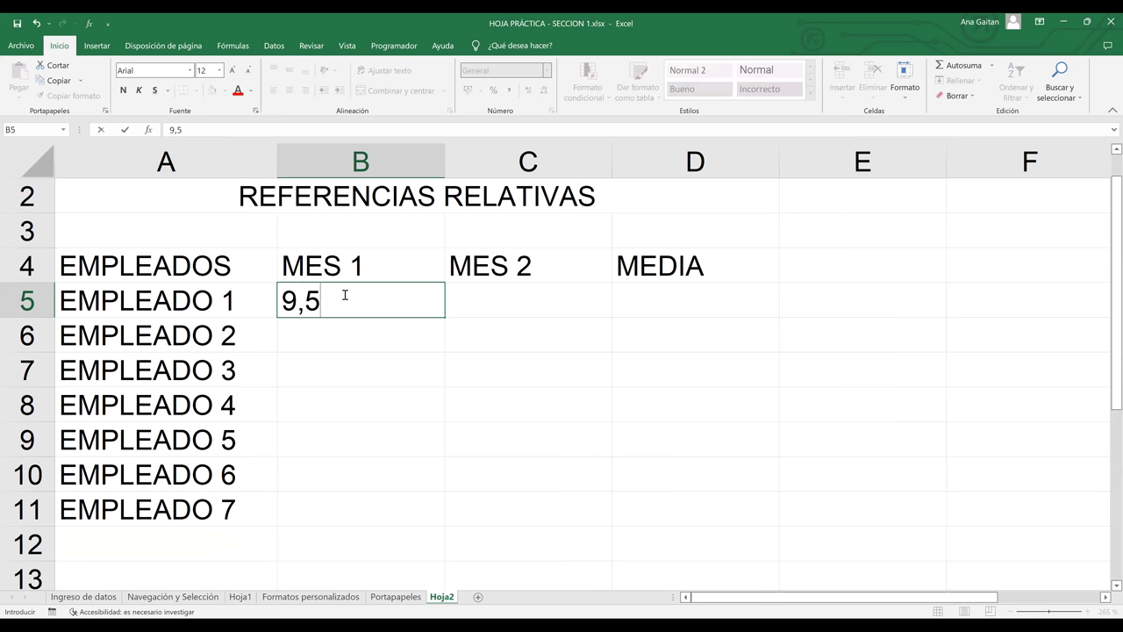
pyautogui.hotkey('ctrl', 'Return')
pyautogui.press('Return')
pyautogui.write('4')
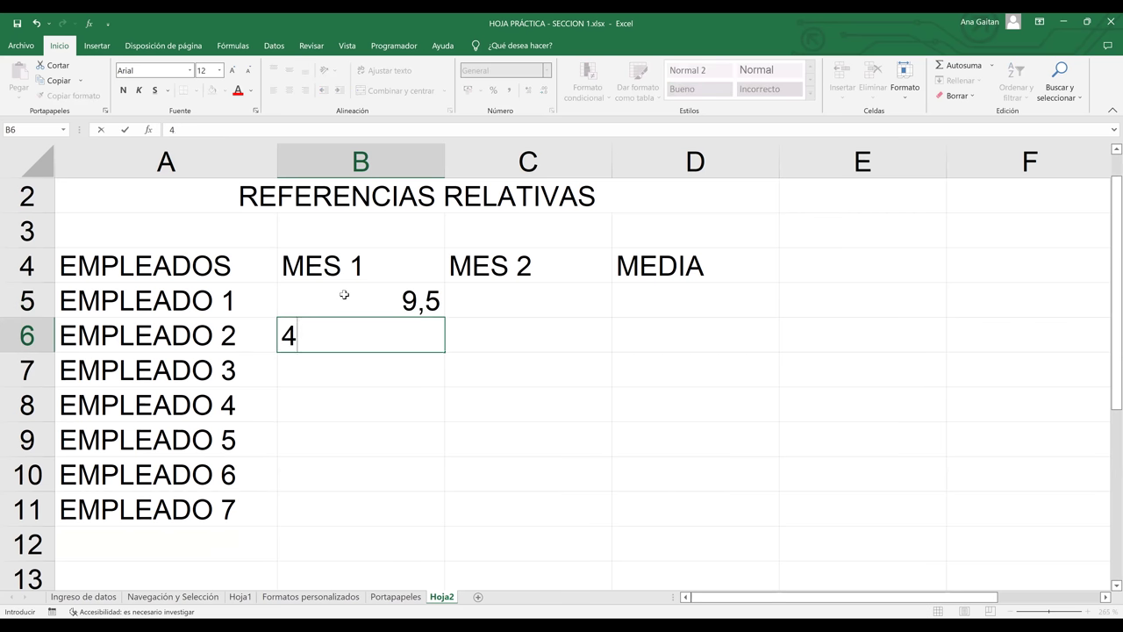
pyautogui.write(',5,')
pyautogui.press('Return')
pyautogui.press('Up')
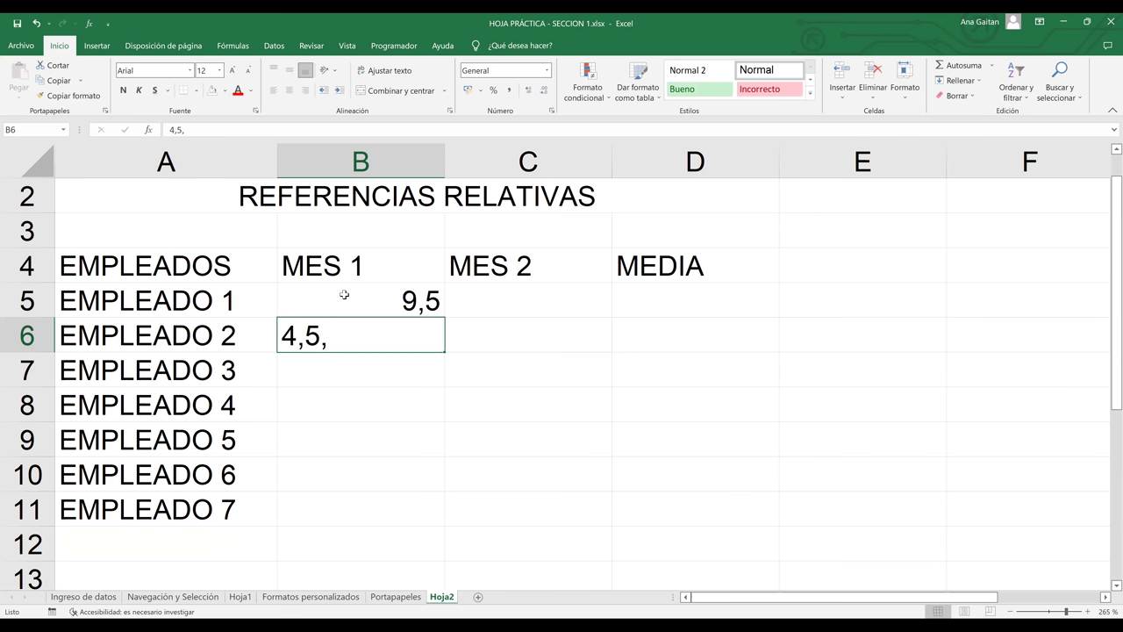
pyautogui.press('F2')
pyautogui.press('BackSpace')
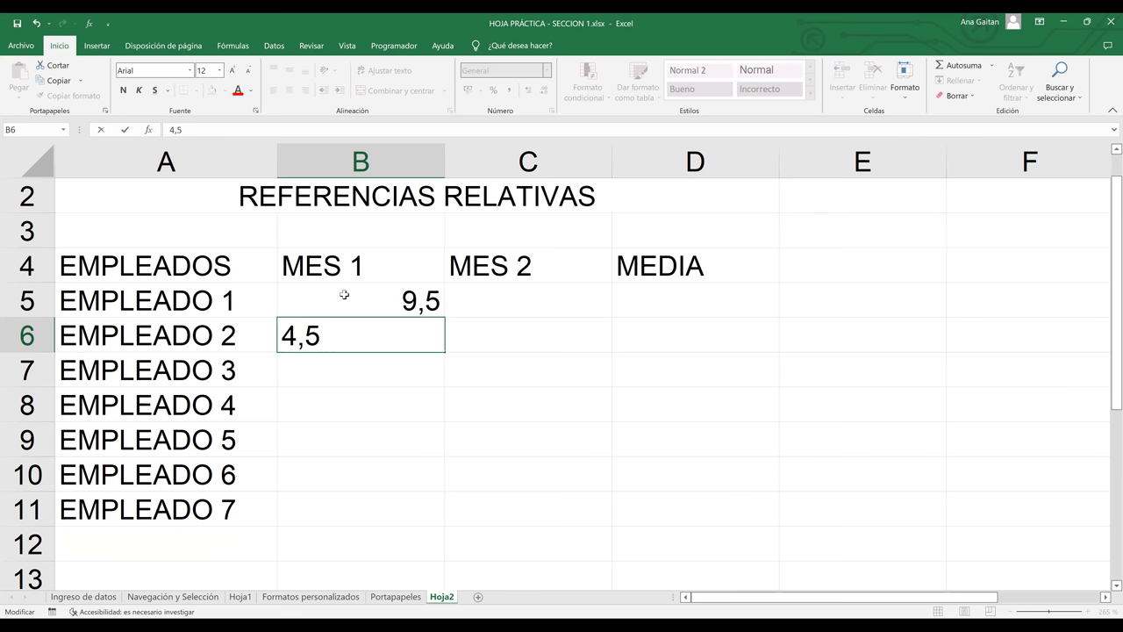
pyautogui.press('Return')
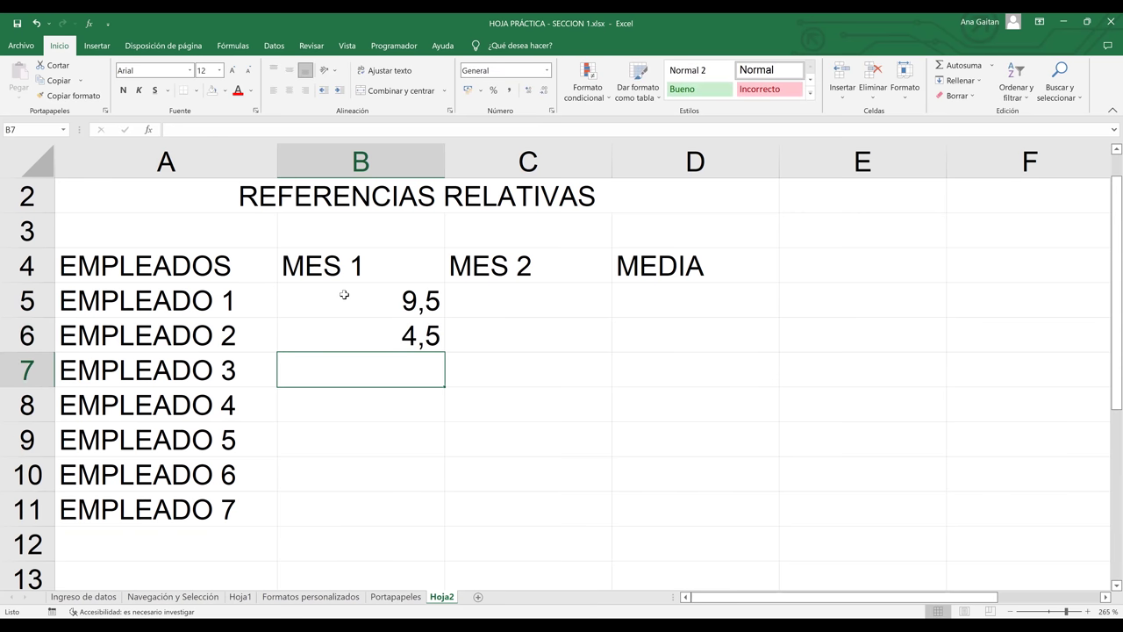
# - Enter the MES 1 values 5,5, 7, 8, 3,6 and 6,6 for EMPLEADO 3 through EMPLEADO 7 in B7 to B11
pyautogui.write('5,5,')
pyautogui.press('Return')
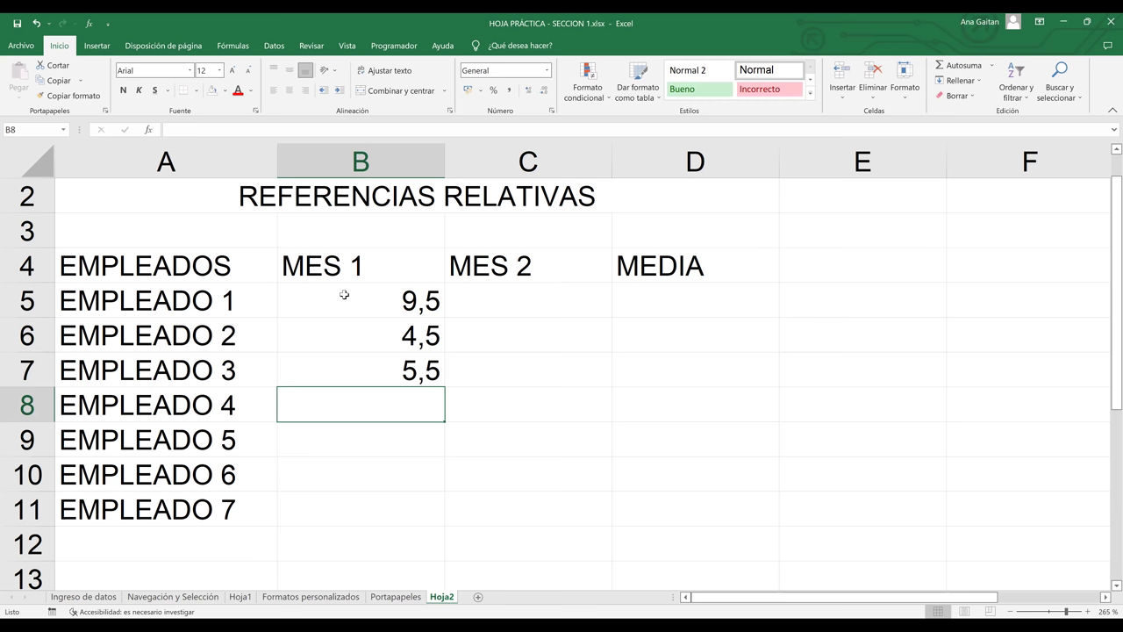
pyautogui.write('7,')
pyautogui.press('Return')
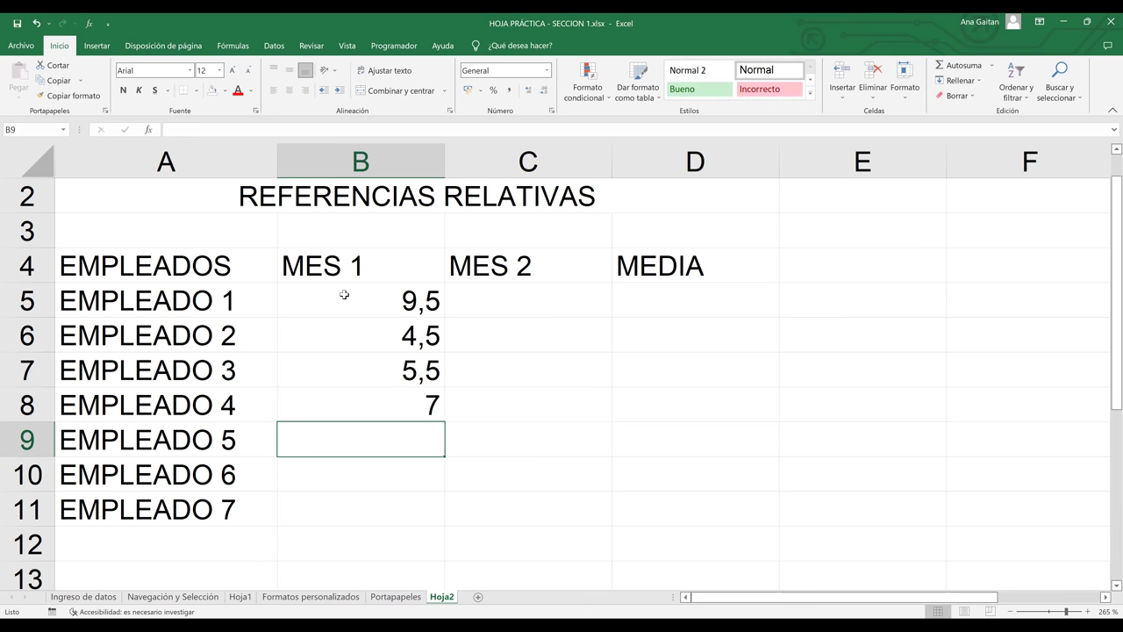
pyautogui.write('8,0')
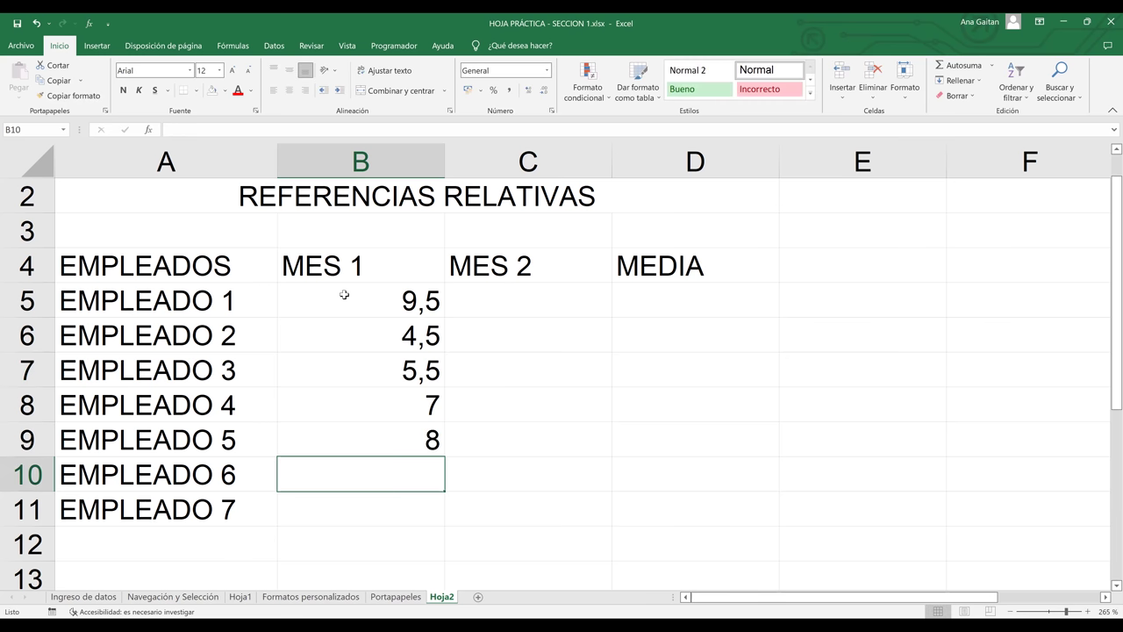
pyautogui.write('3,6')
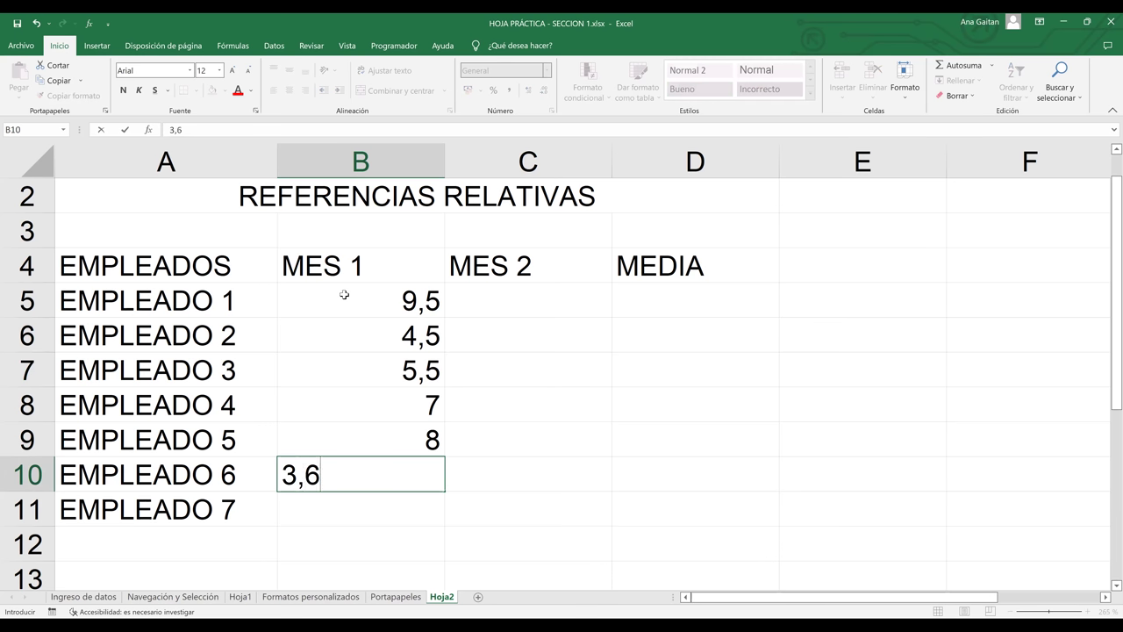
pyautogui.press('Return')
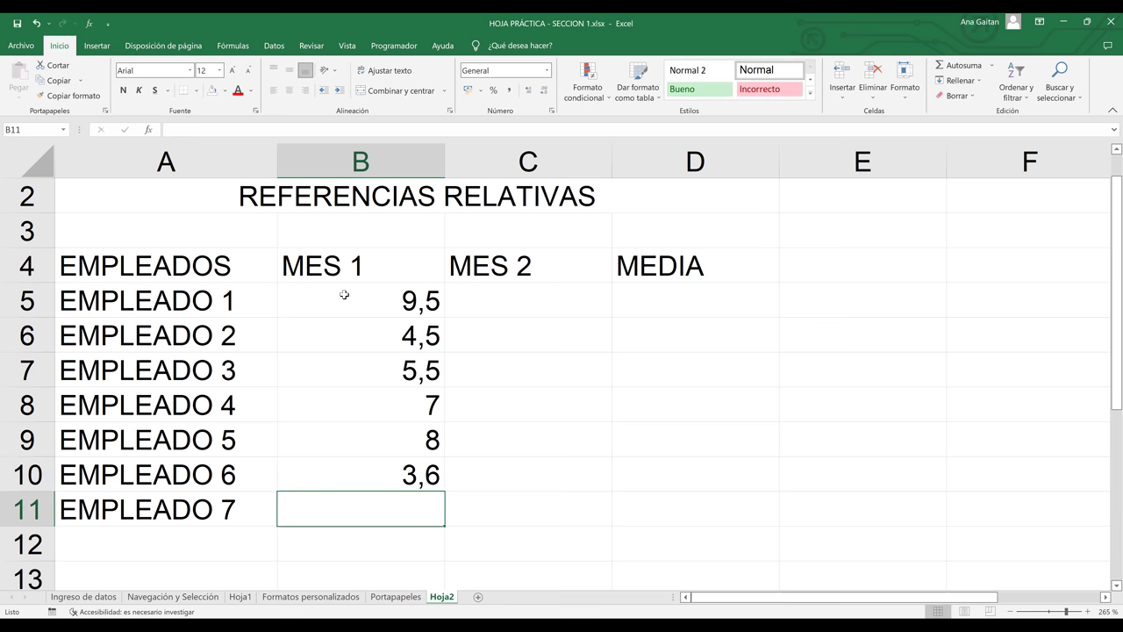
pyautogui.write('6,')
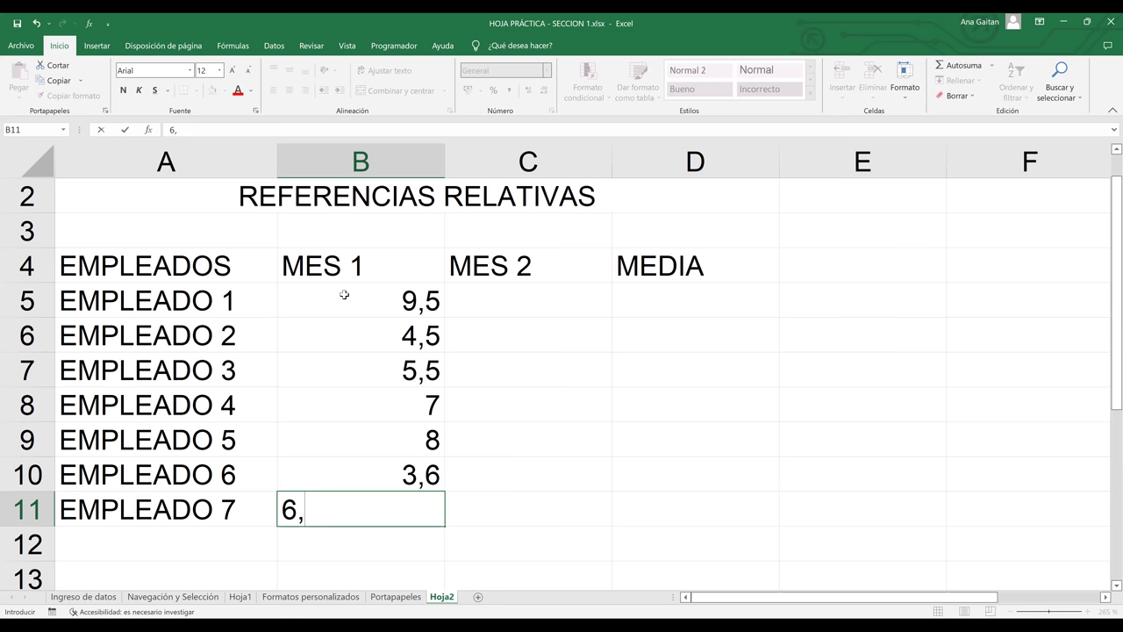
pyautogui.write('6')
pyautogui.press('Return')
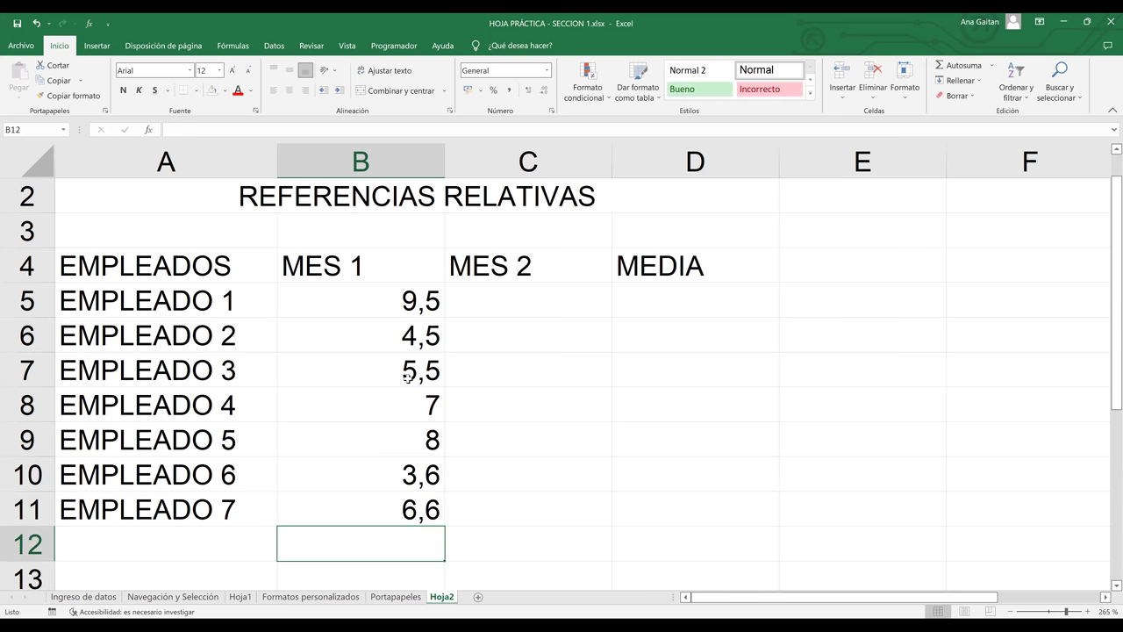
pyautogui.click(408, 406)
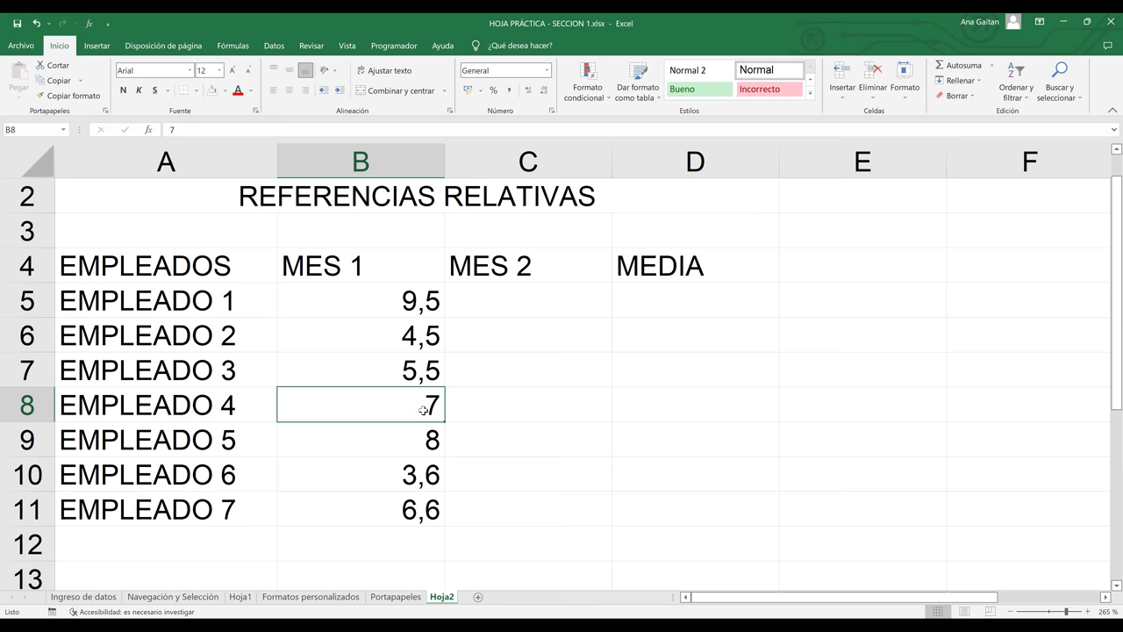
pyautogui.moveTo(410, 301); pyautogui.dragTo(409, 507)
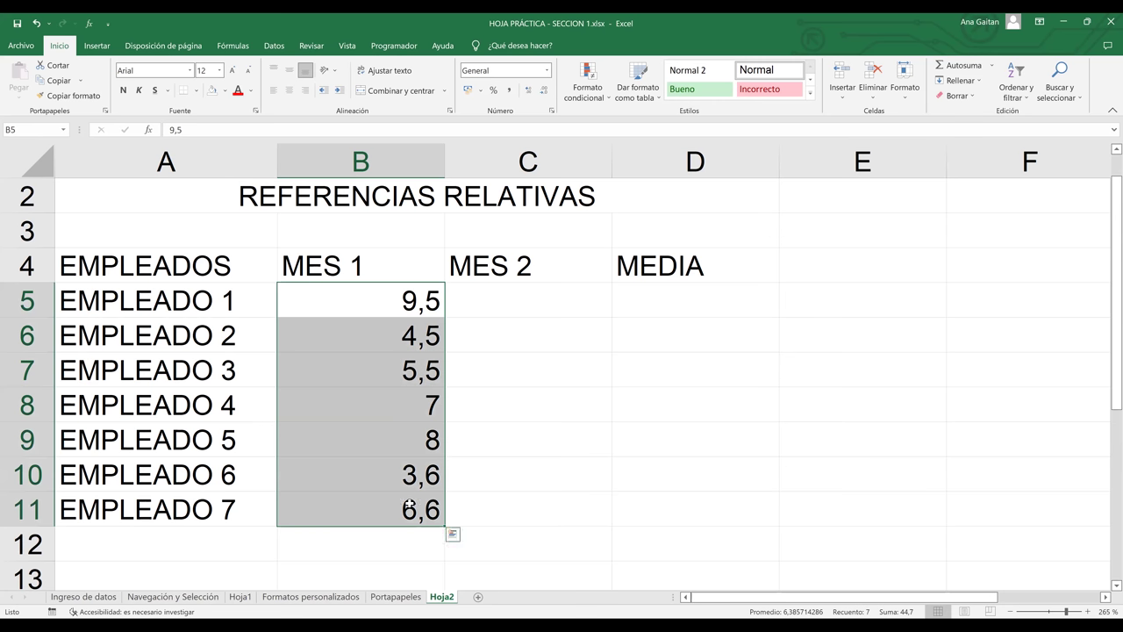
pyautogui.click(429, 406)
pyautogui.doubleClick(429, 406)
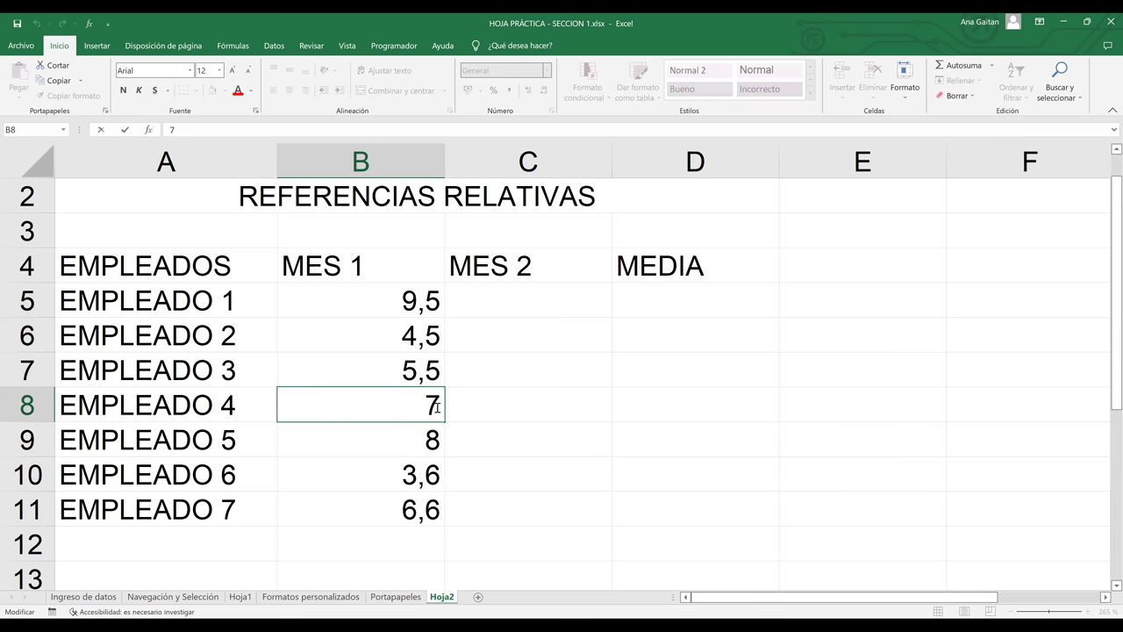
pyautogui.write(',0')
pyautogui.press('BackSpace')
pyautogui.press('BackSpace')
pyautogui.press('Return')
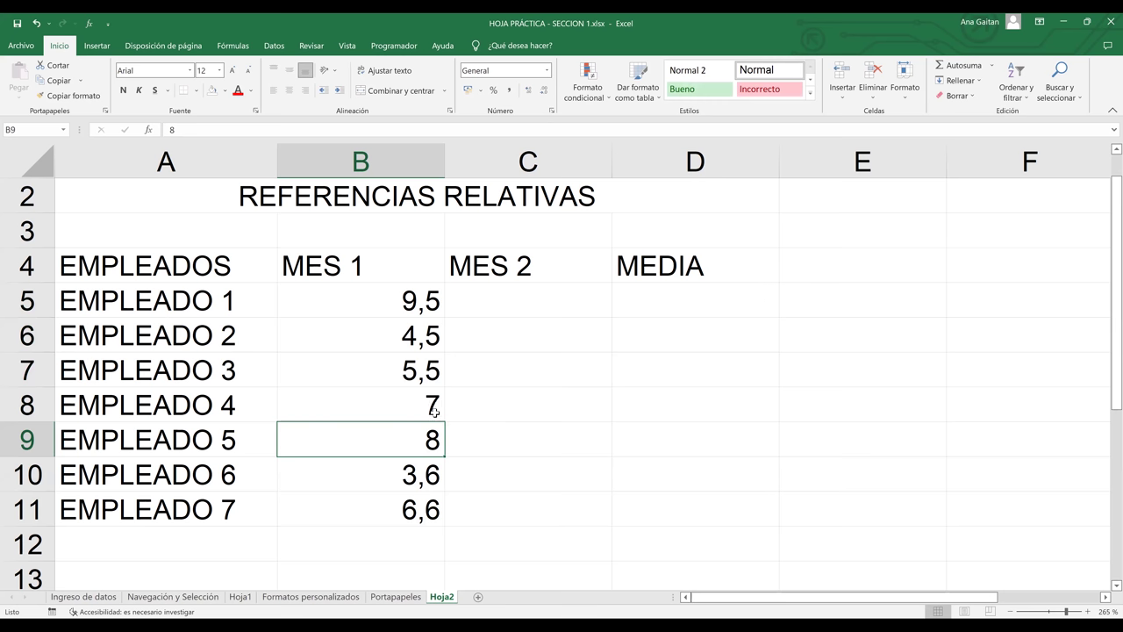
# - Format the MES 1 values in B5:B11 to show one decimal place
pyautogui.click(453, 415)
pyautogui.moveTo(375, 301); pyautogui.dragTo(377, 505)
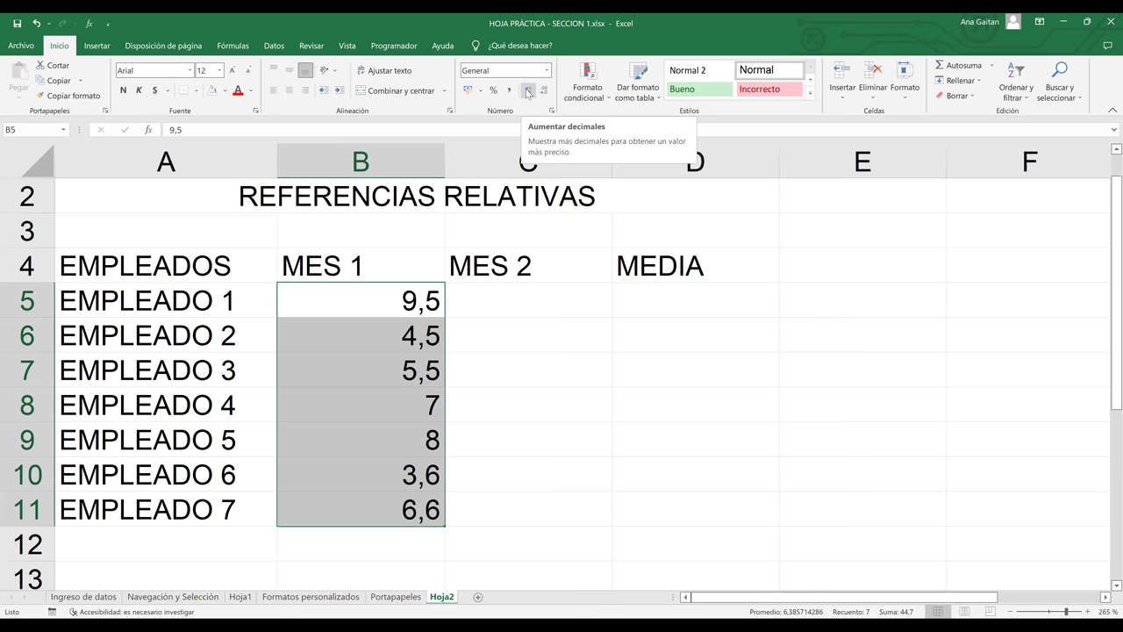
pyautogui.click(527, 91)
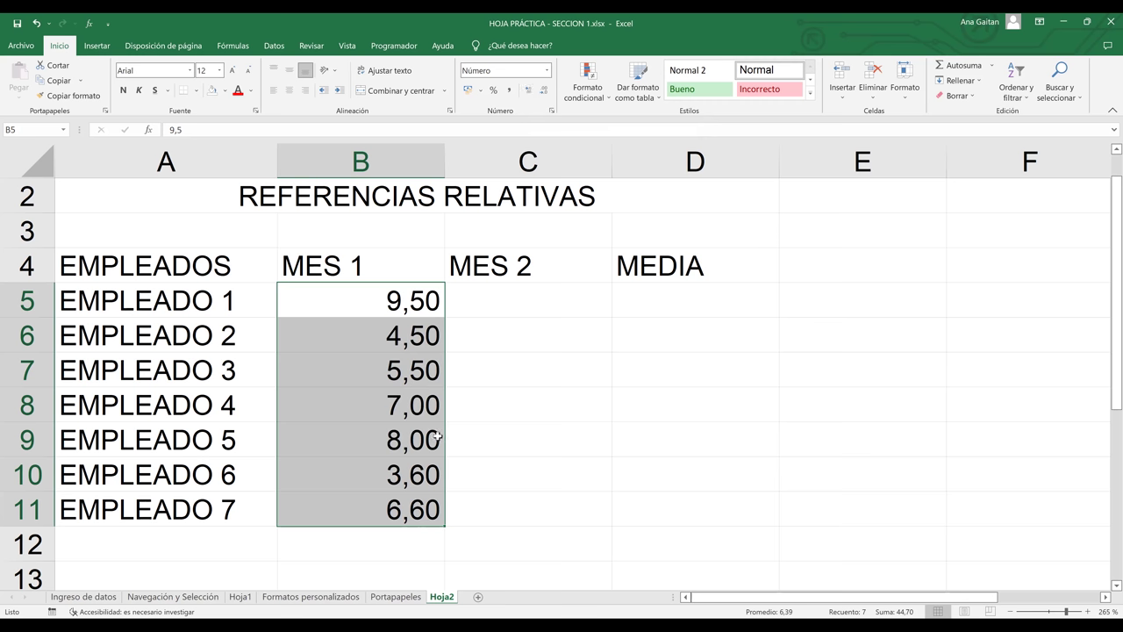
pyautogui.click(544, 91)
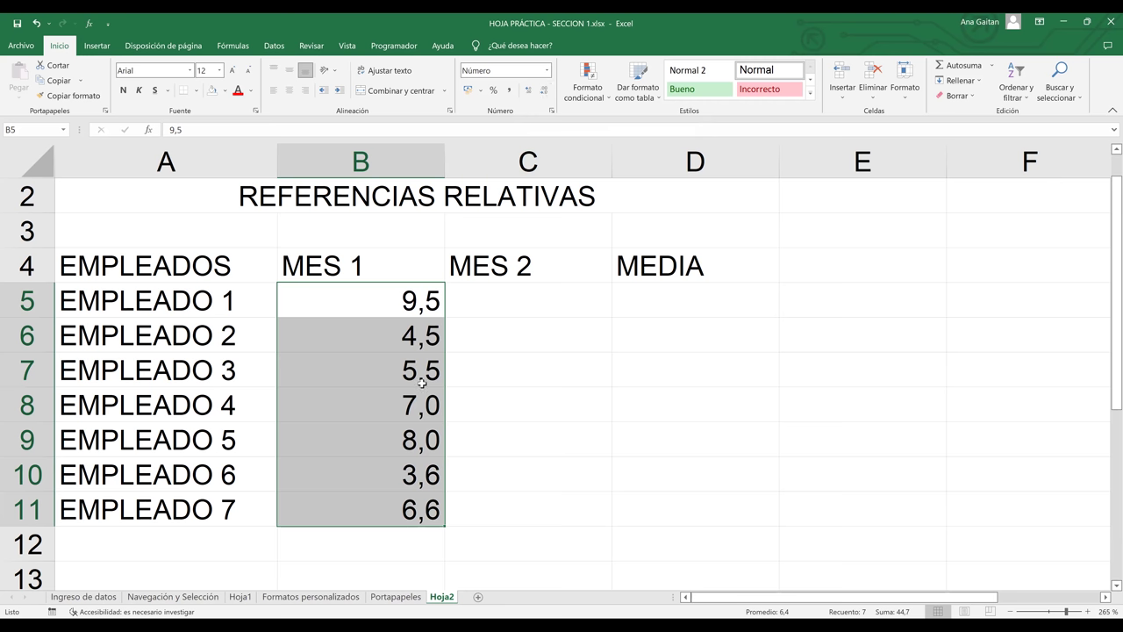
pyautogui.click(492, 410)
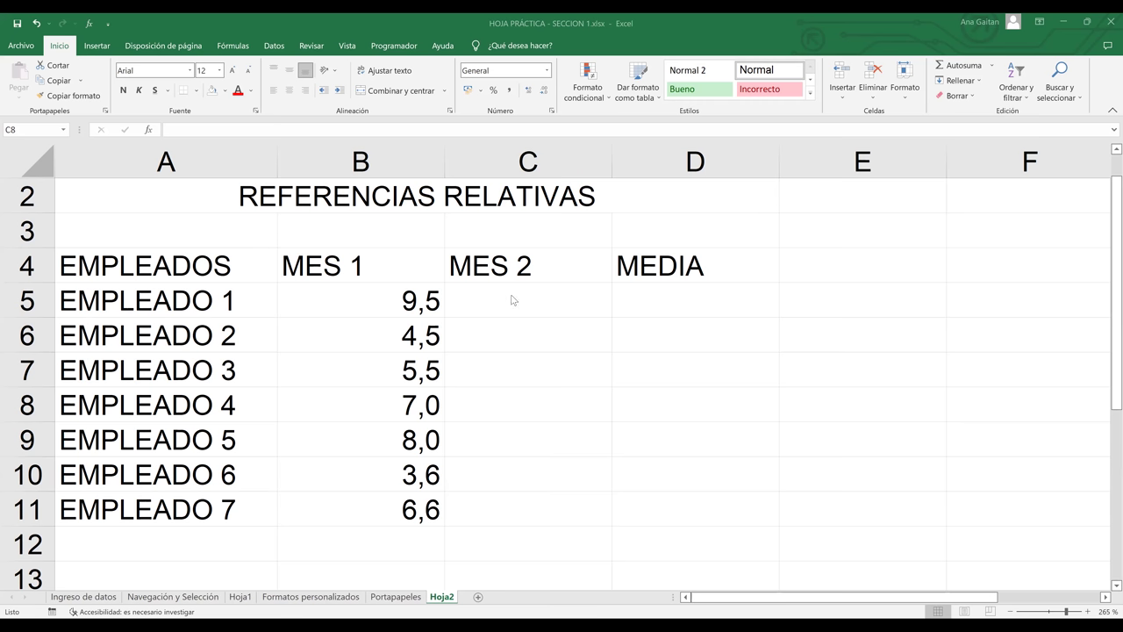
# - Copy the MES 1 values of EMPLEADO 4 to 7 (B8:B11) into the MES 2 column starting at C5
pyautogui.click(513, 300)
pyautogui.moveTo(404, 509); pyautogui.dragTo(403, 413)
pyautogui.hotkey('ctrl', 'c')
pyautogui.click(509, 294)
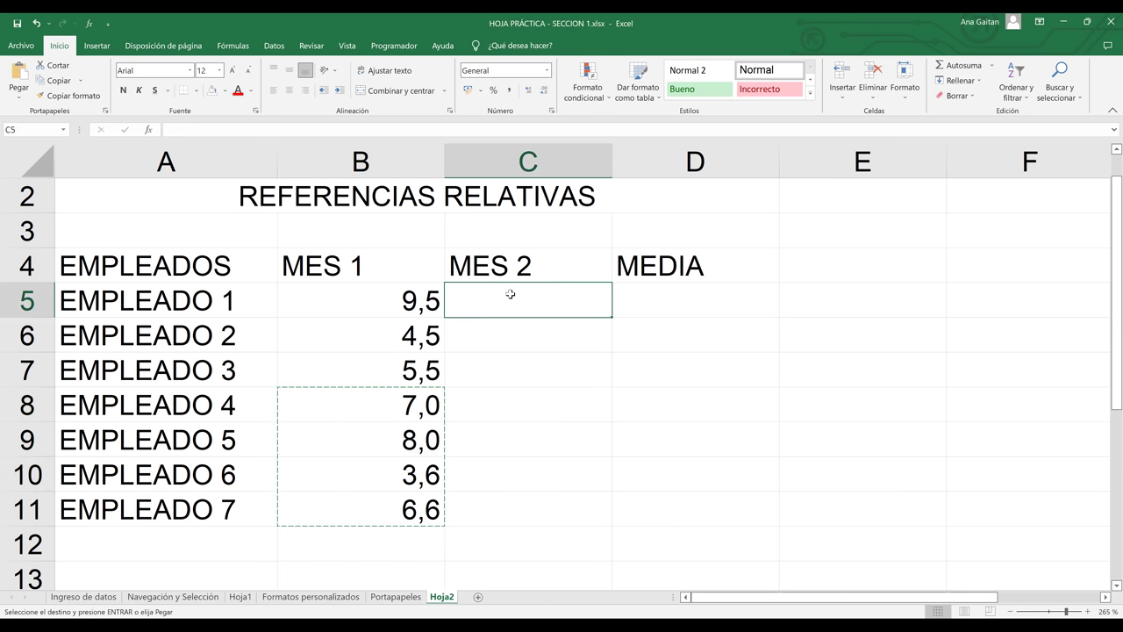
pyautogui.hotkey('ctrl', 'v')
# - Copy the MES 1 values of EMPLEADO 1 to 3 (B5:B7) into C9:C11 to complete the MES 2 column
pyautogui.moveTo(410, 372); pyautogui.dragTo(395, 301)
pyautogui.hotkey('ctrl', 'c')
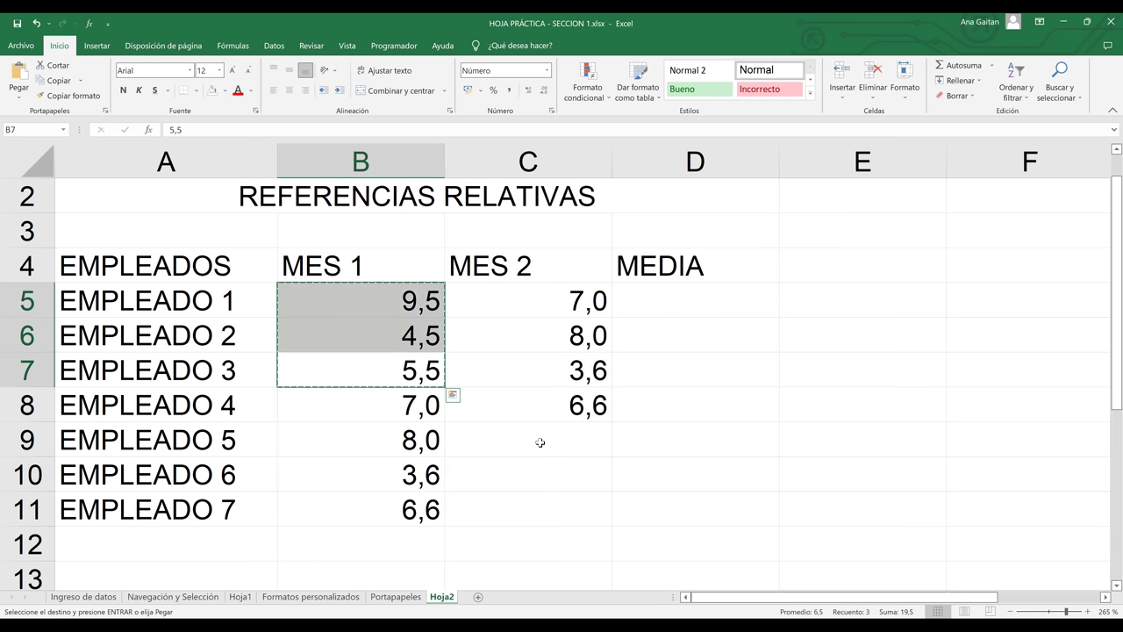
pyautogui.click(540, 442)
pyautogui.hotkey('ctrl', 'v')
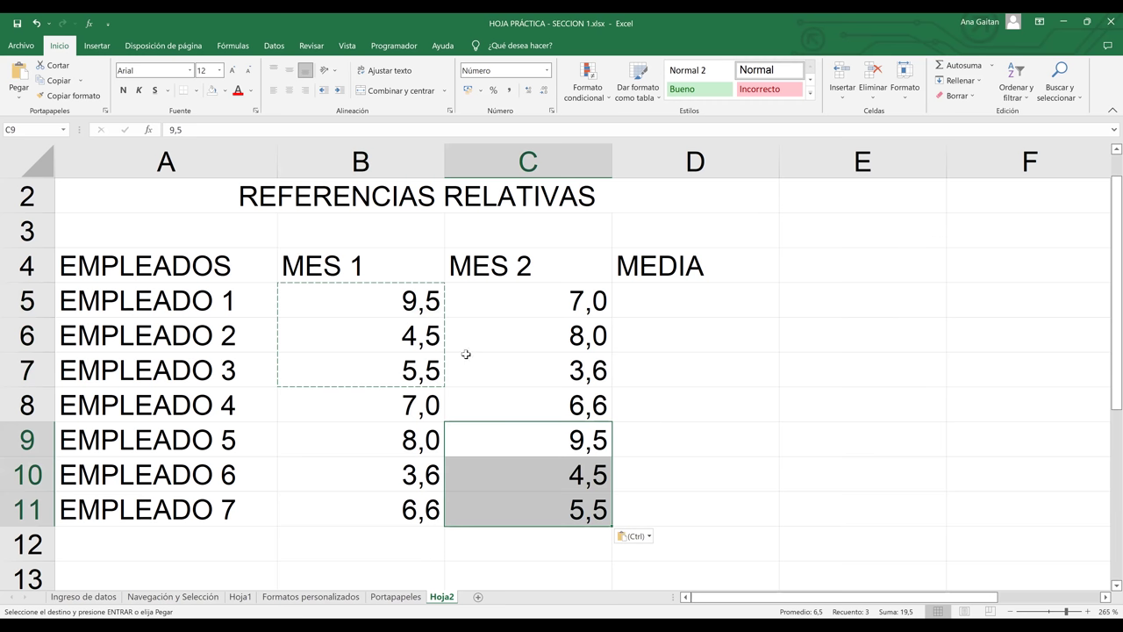
pyautogui.click(556, 322)
pyautogui.press('Escape')
# - Calculate EMPLEADO 1's average in D5 with the formula =PROMEDIO(B5;C5)
pyautogui.click(652, 311)
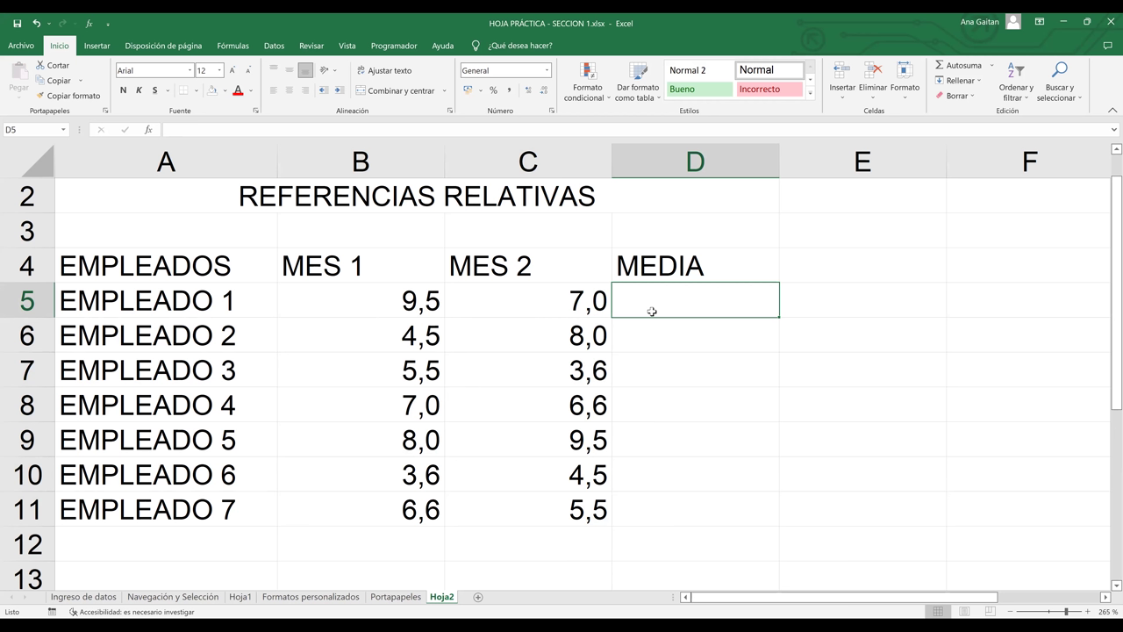
pyautogui.doubleClick(652, 311)
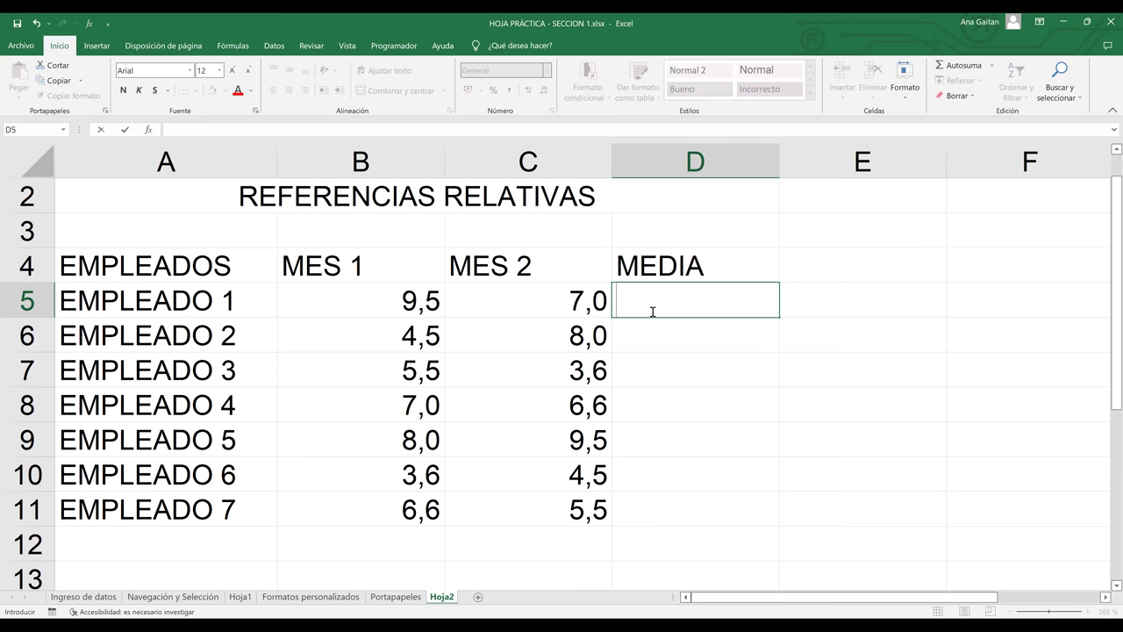
pyautogui.write('=')
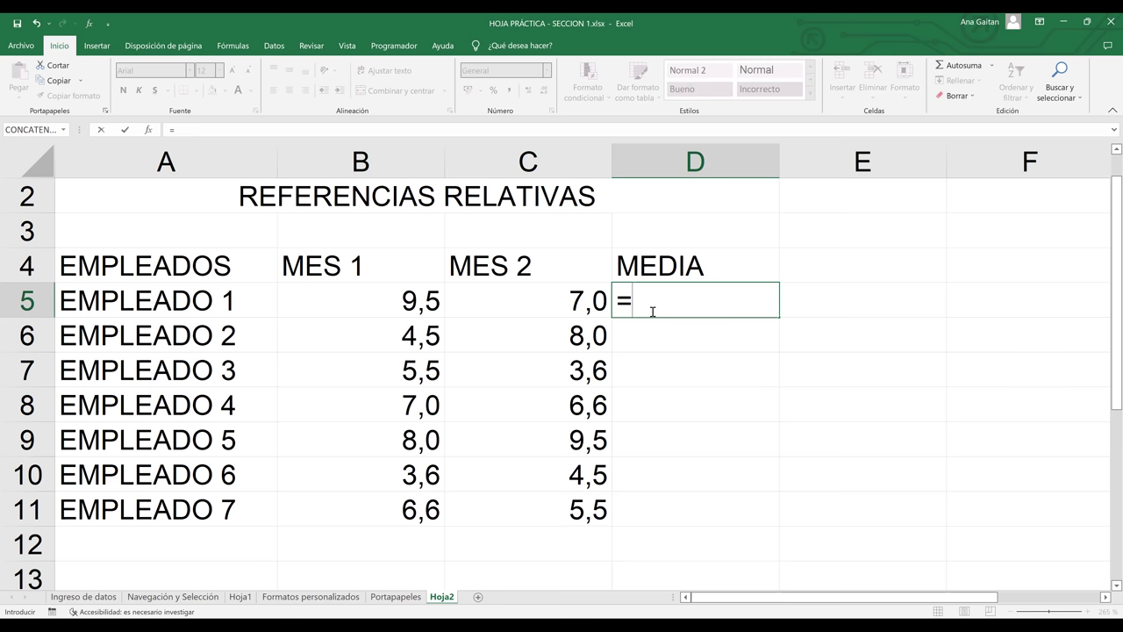
pyautogui.write('PROMEDIO')
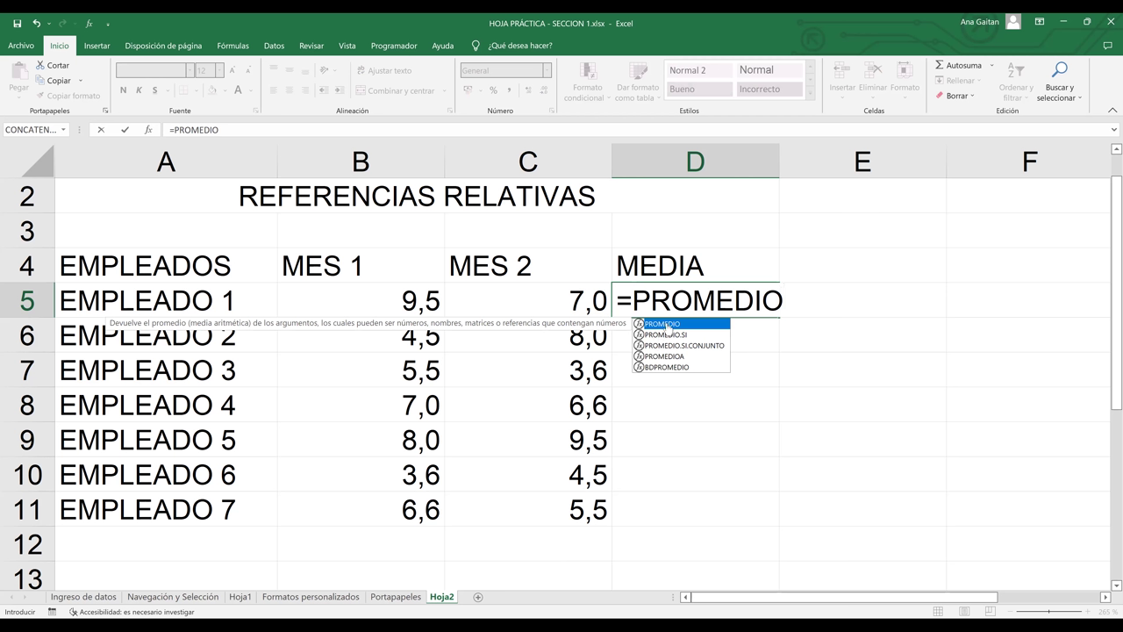
pyautogui.doubleClick(668, 325)
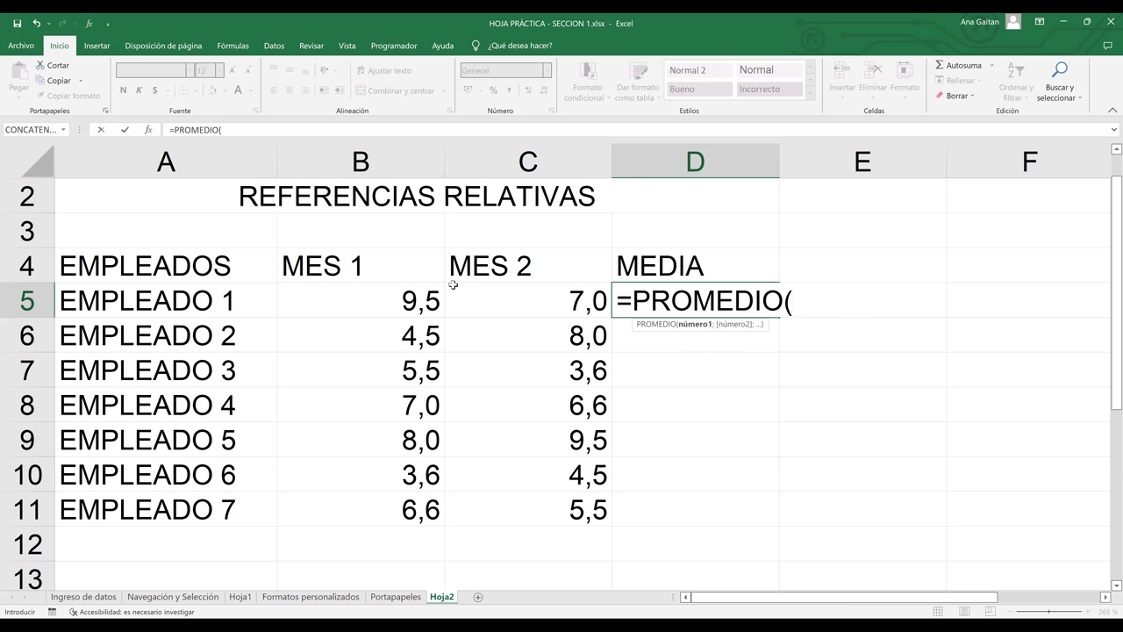
pyautogui.click(378, 305)
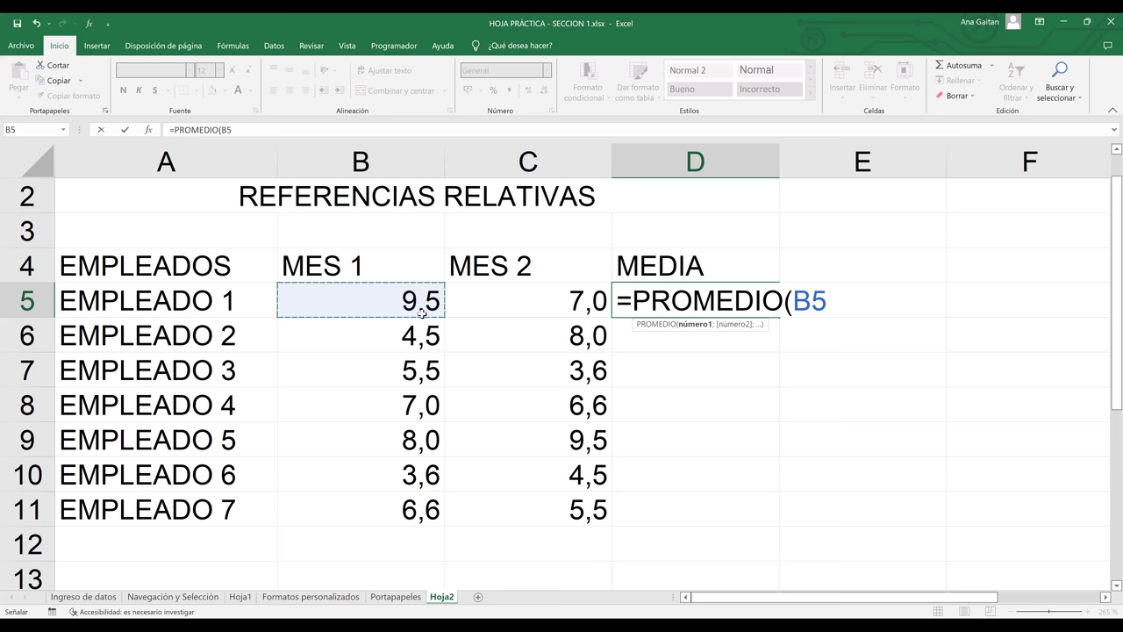
pyautogui.write('ñ')
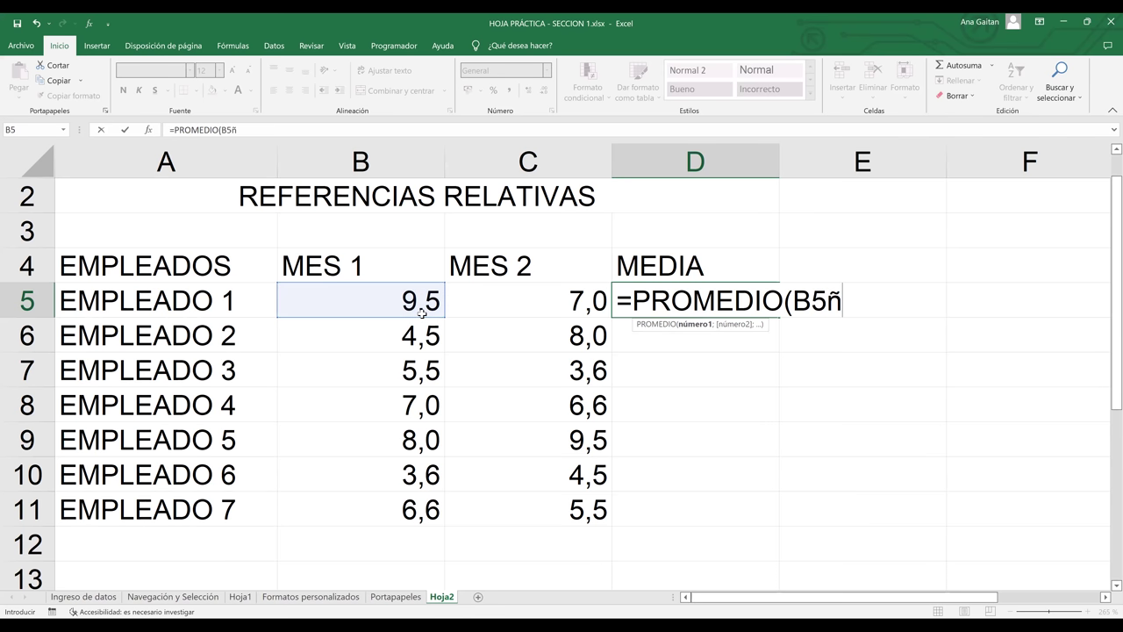
pyautogui.press('BackSpace')
pyautogui.write(';')
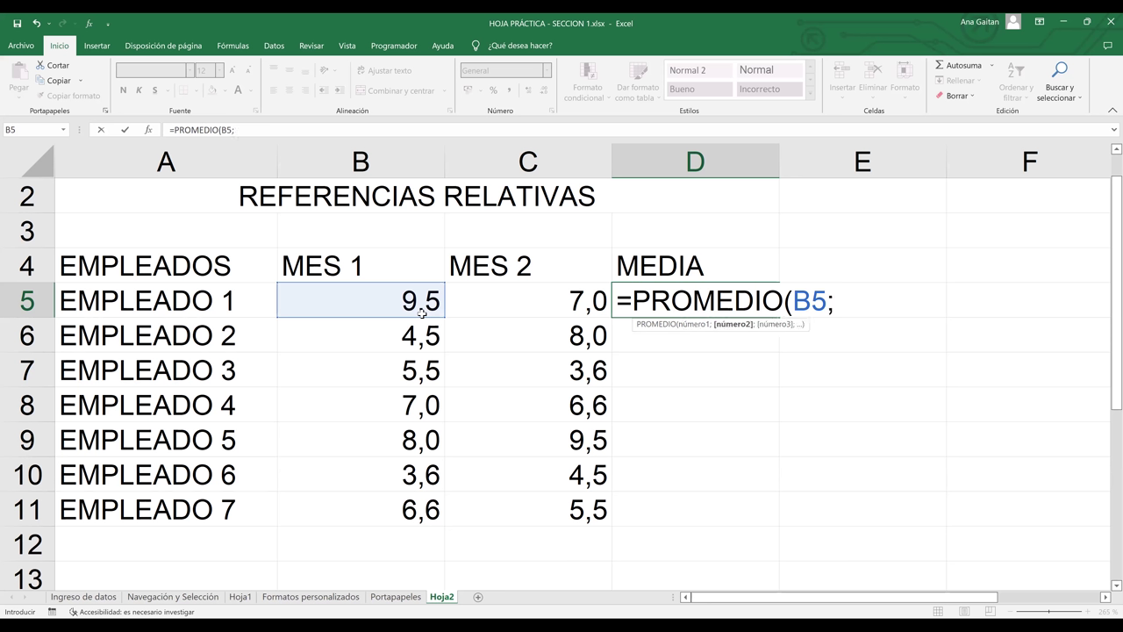
pyautogui.click(555, 307)
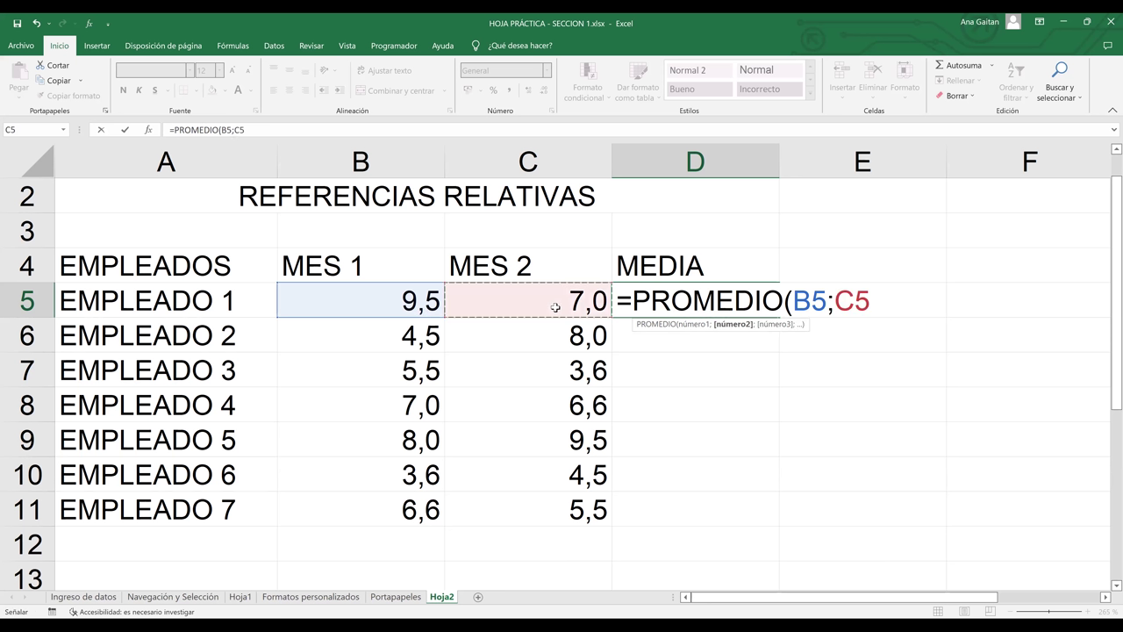
pyautogui.write(')')
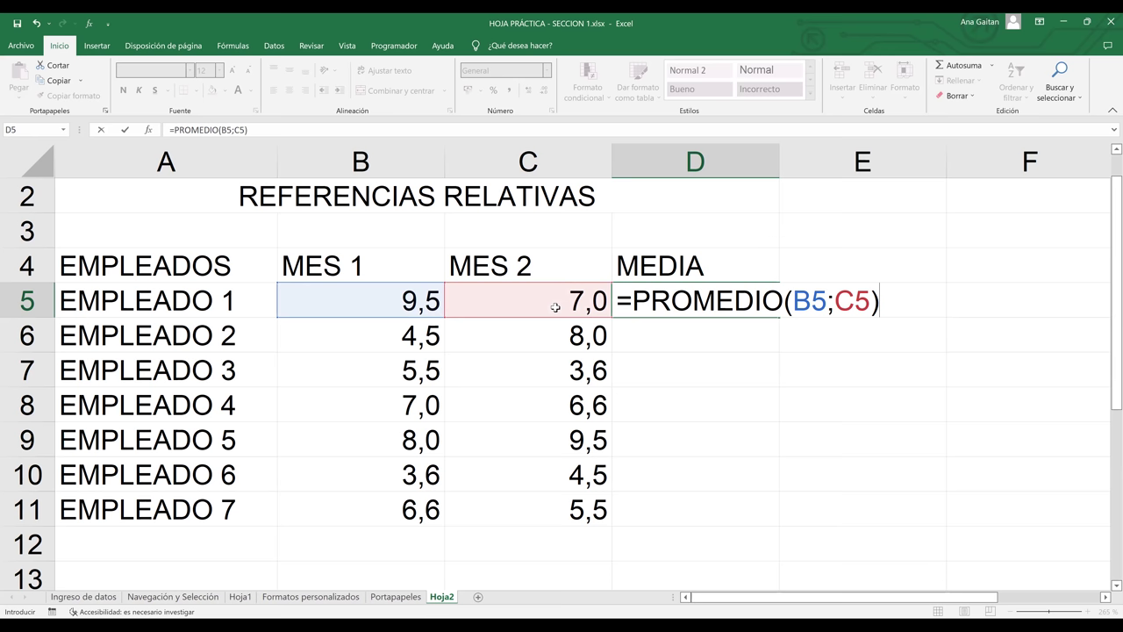
pyautogui.press('Return')
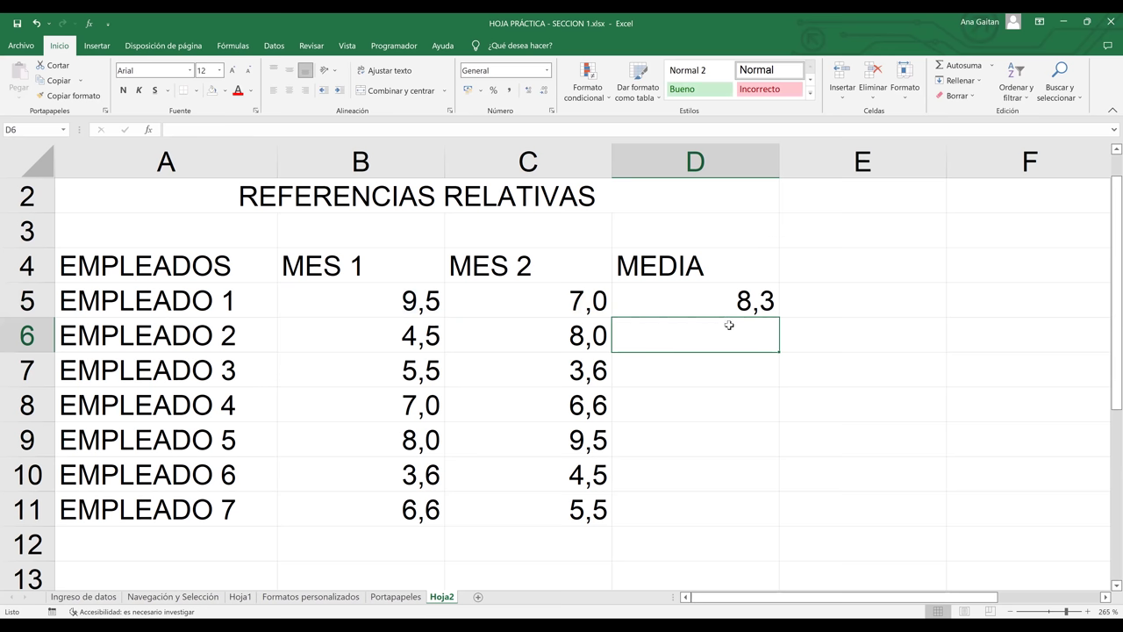
pyautogui.click(721, 373)
pyautogui.click(716, 406)
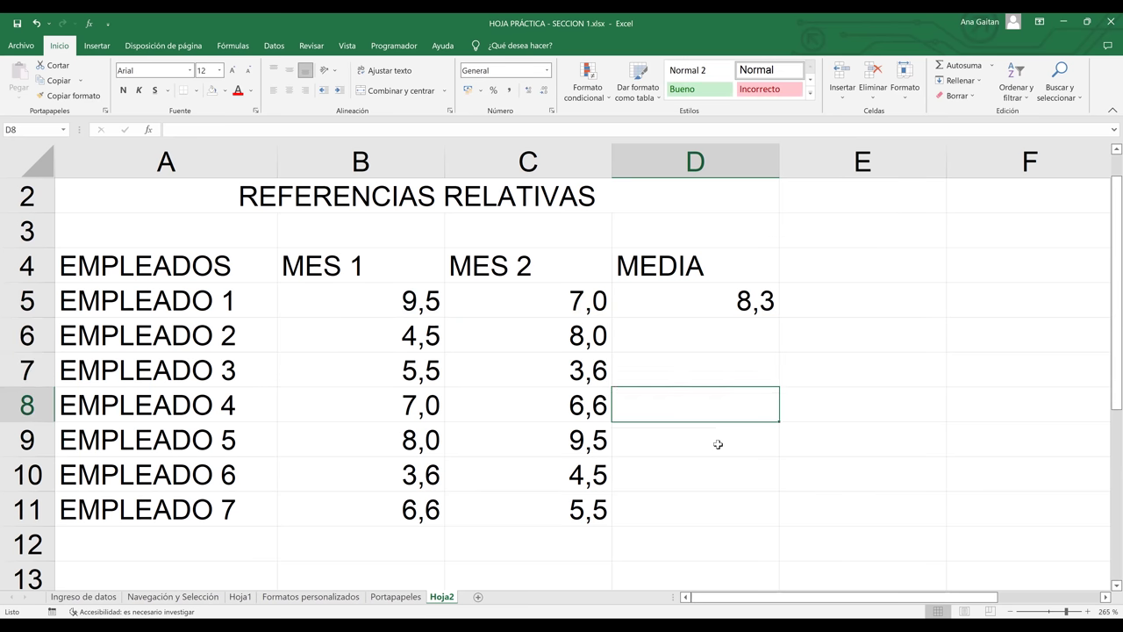
pyautogui.click(717, 443)
pyautogui.click(718, 474)
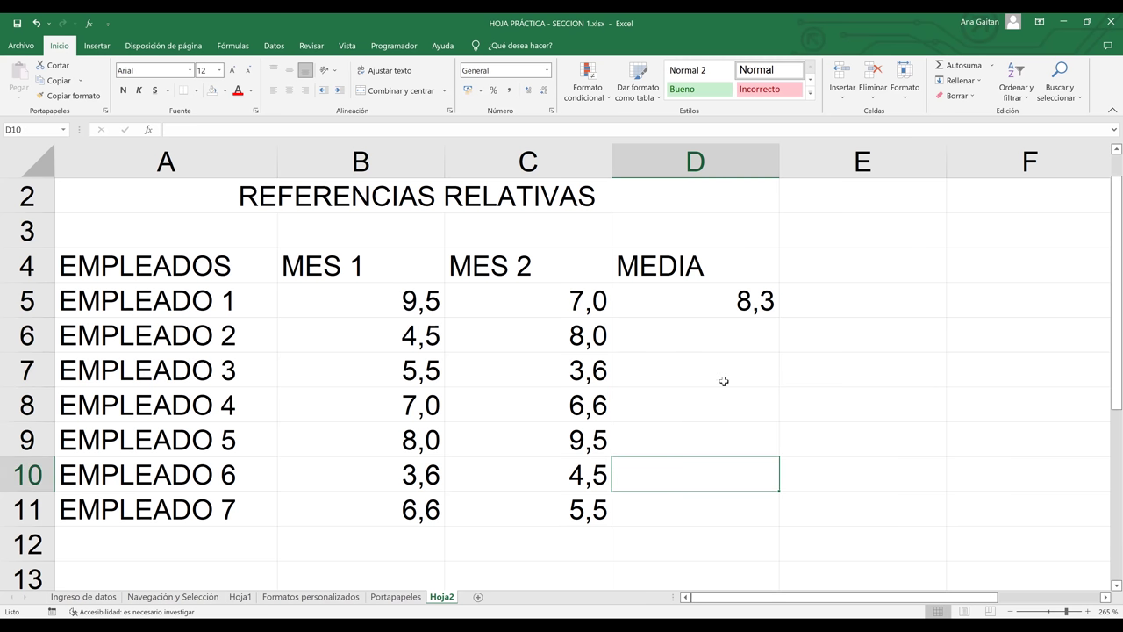
# - Calculate EMPLEADO 2's average in D6 with the range formula =PROMEDIO(B6:C6)
pyautogui.click(717, 348)
pyautogui.write('=')
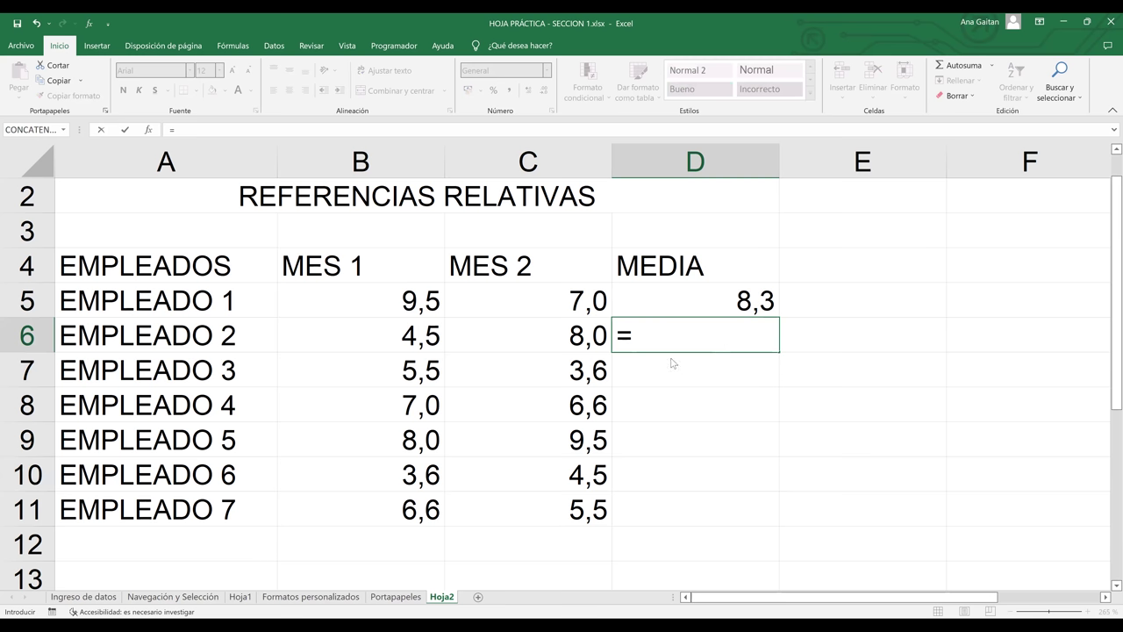
pyautogui.write('PROME')
pyautogui.press('Tab')
pyautogui.moveTo(405, 330); pyautogui.dragTo(473, 333)
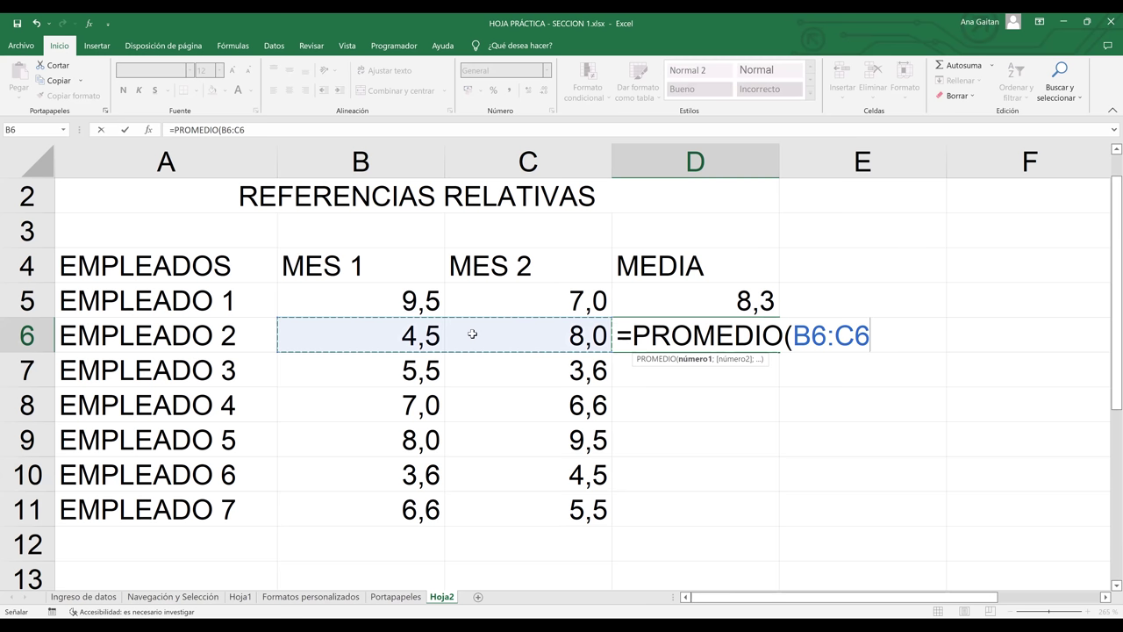
pyautogui.press('BackSpace')
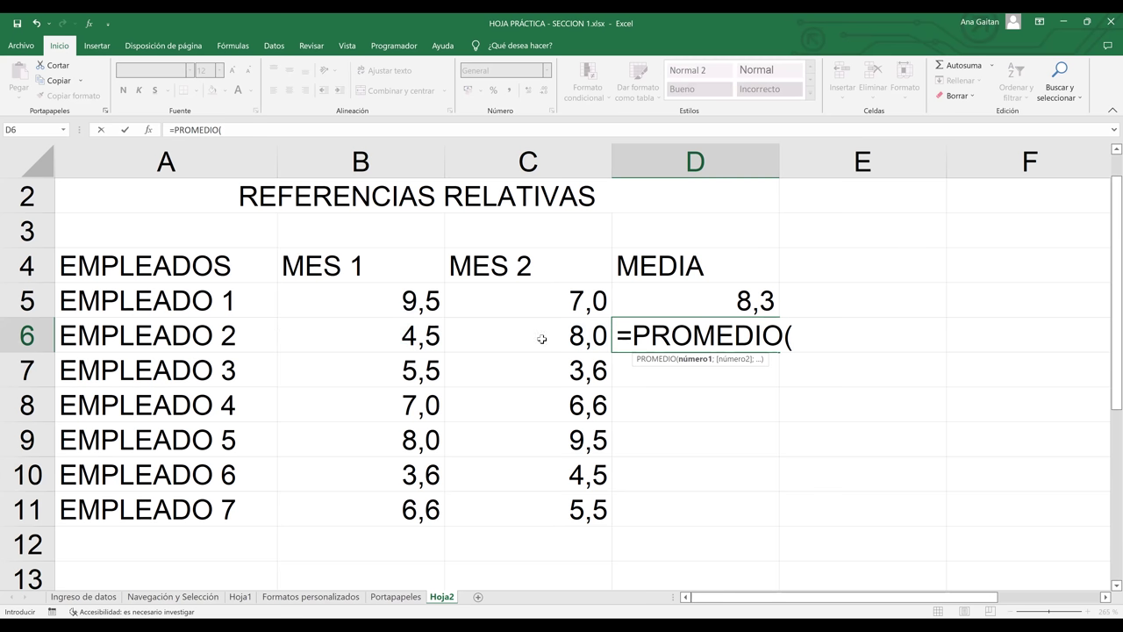
pyautogui.click(392, 339)
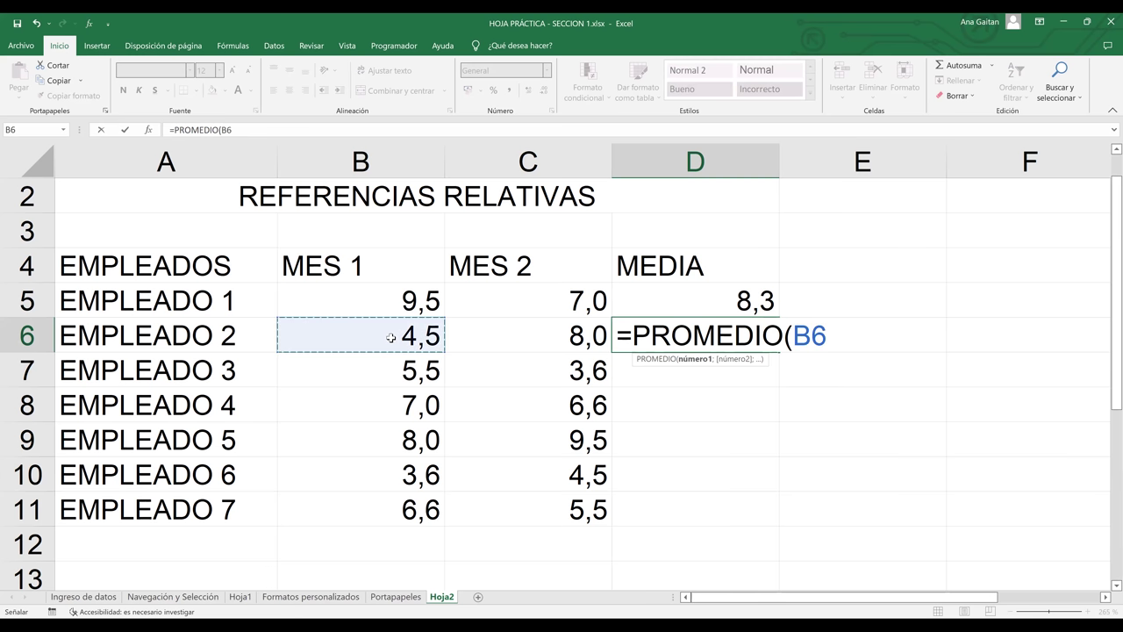
pyautogui.keyDown('shift'); pyautogui.click(494, 341); pyautogui.keyUp('shift')
pyautogui.write(')')
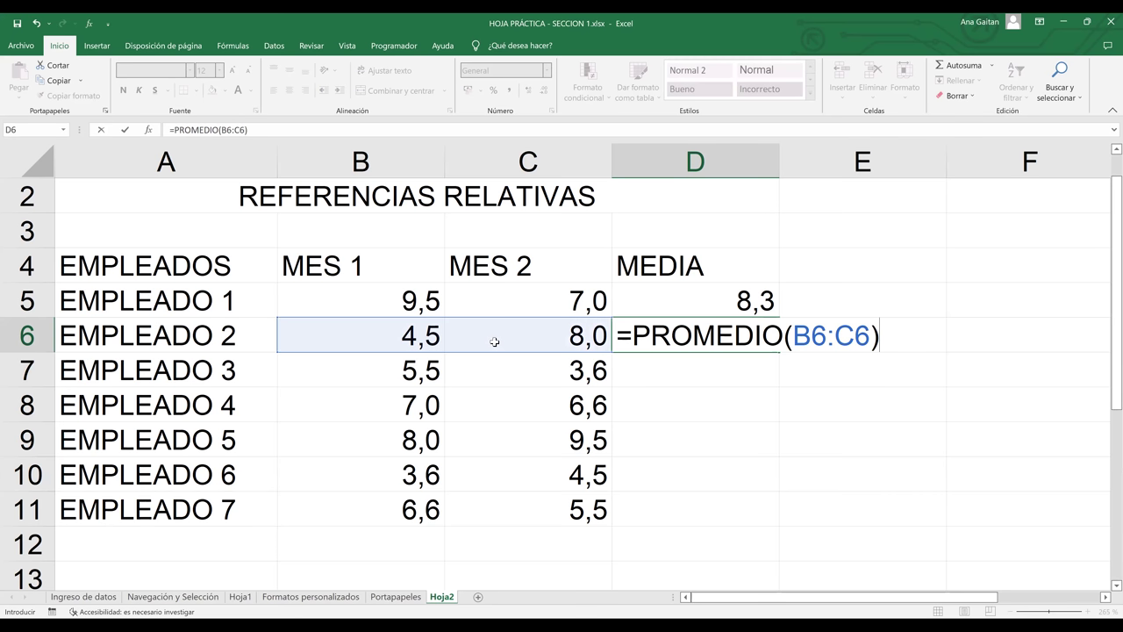
pyautogui.press('Return')
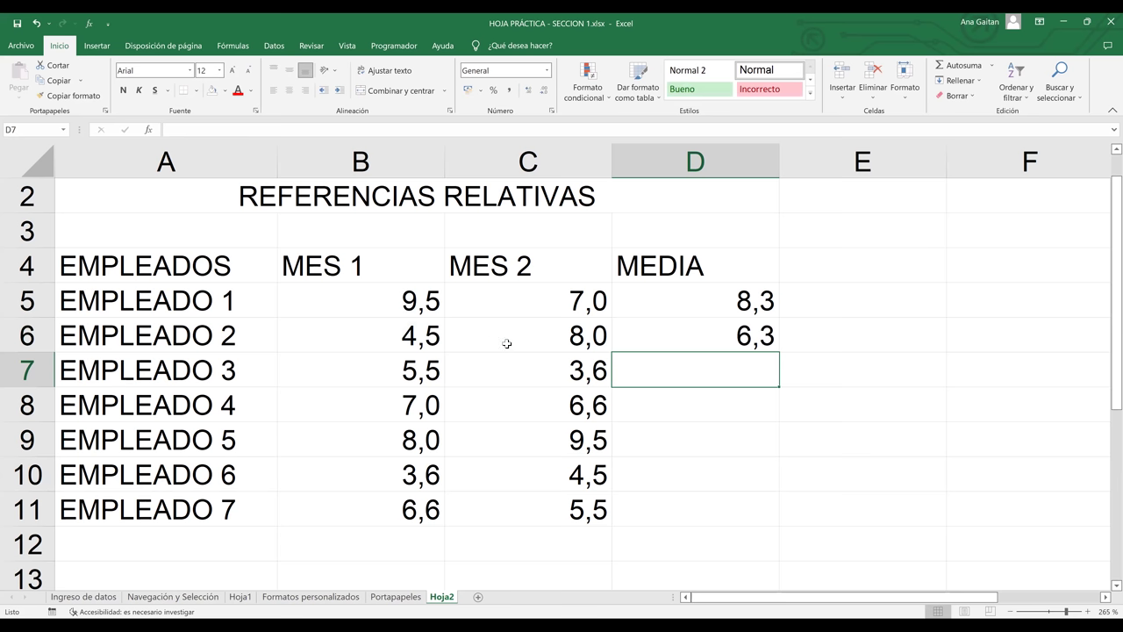
# - Fill the average formula from D6 down through D11 for EMPLEADO 3 to 7
pyautogui.click(756, 338)
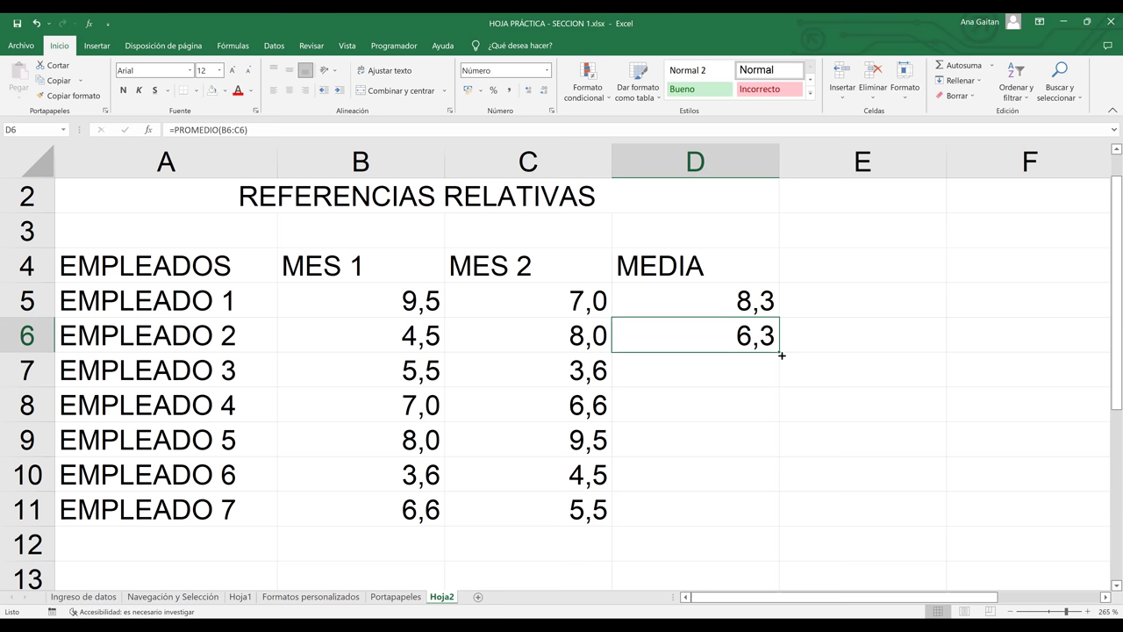
pyautogui.keyDown('ctrl'); pyautogui.scroll(1, 708, 337); pyautogui.keyUp('ctrl')
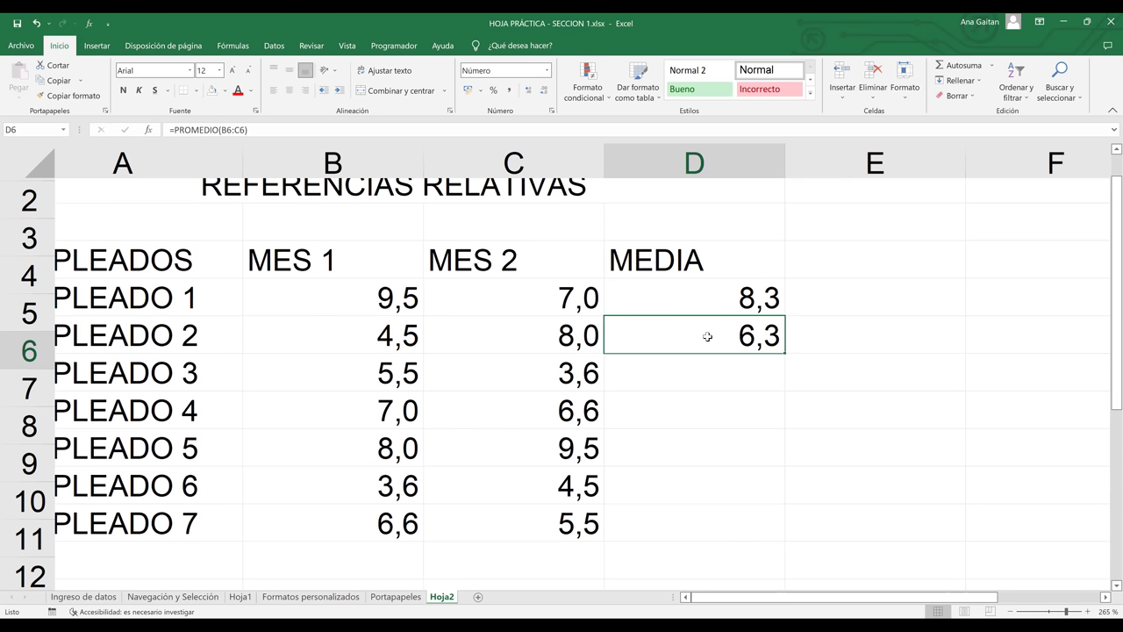
pyautogui.keyDown('ctrl'); pyautogui.scroll(9, 830, 400); pyautogui.keyUp('ctrl')
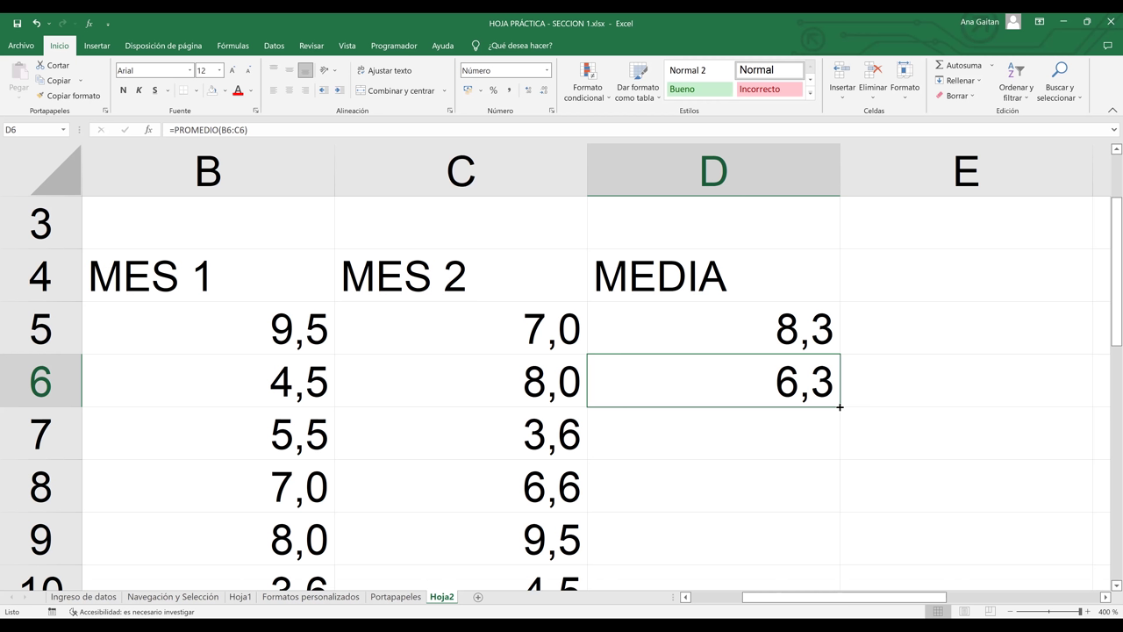
pyautogui.moveTo(840, 407); pyautogui.dragTo(824, 497)
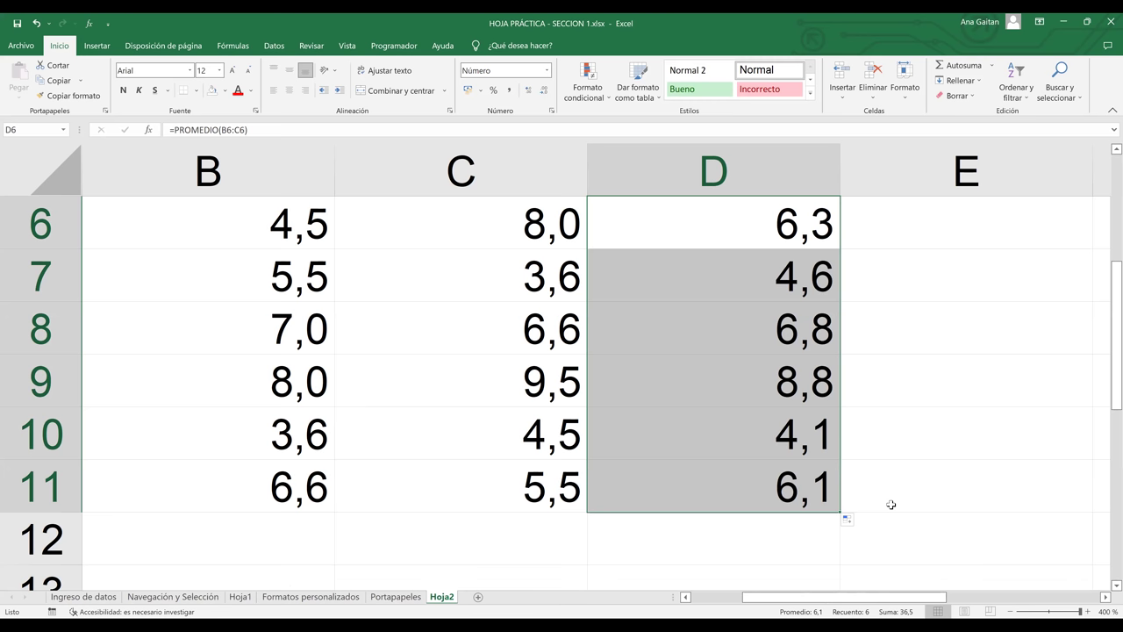
pyautogui.press('Right')
pyautogui.press('Down')
pyautogui.press('Down')
pyautogui.press('Down')
pyautogui.press('Down')
pyautogui.press('Down')
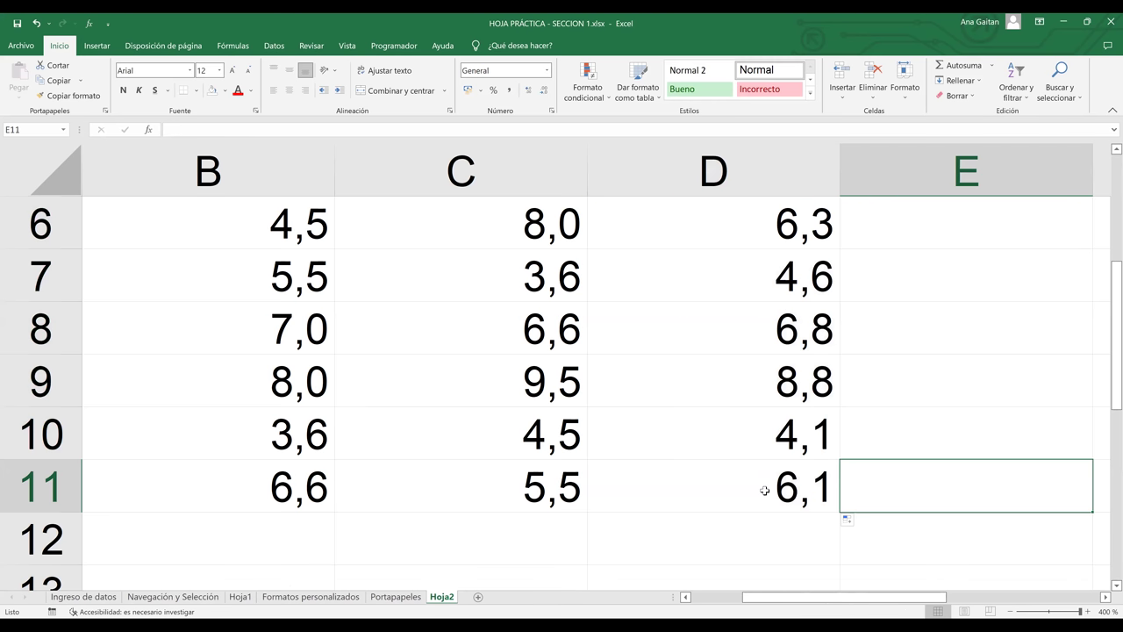
# - Examine which cells the filled average formulas in D11 and D8 refer to
pyautogui.click(764, 490)
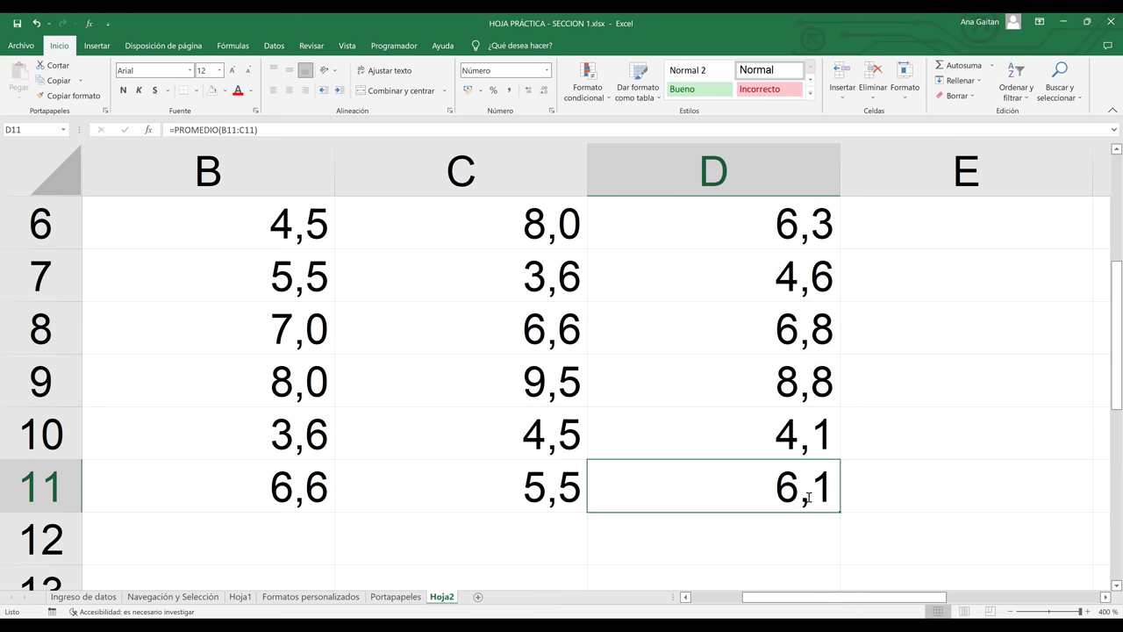
pyautogui.doubleClick(808, 496)
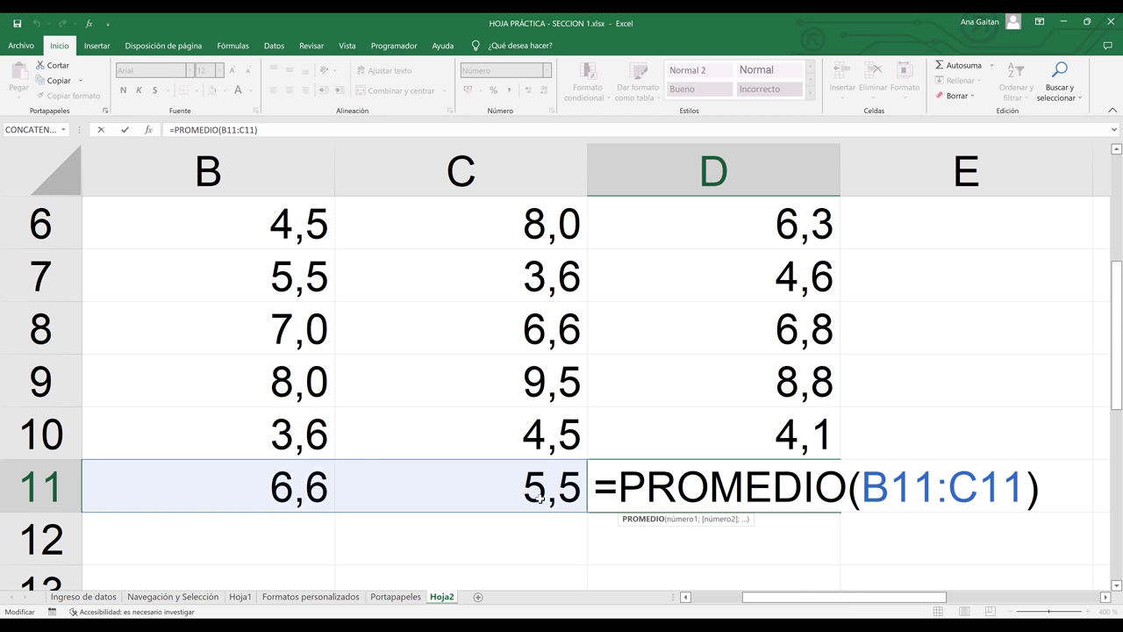
pyautogui.press('Return')
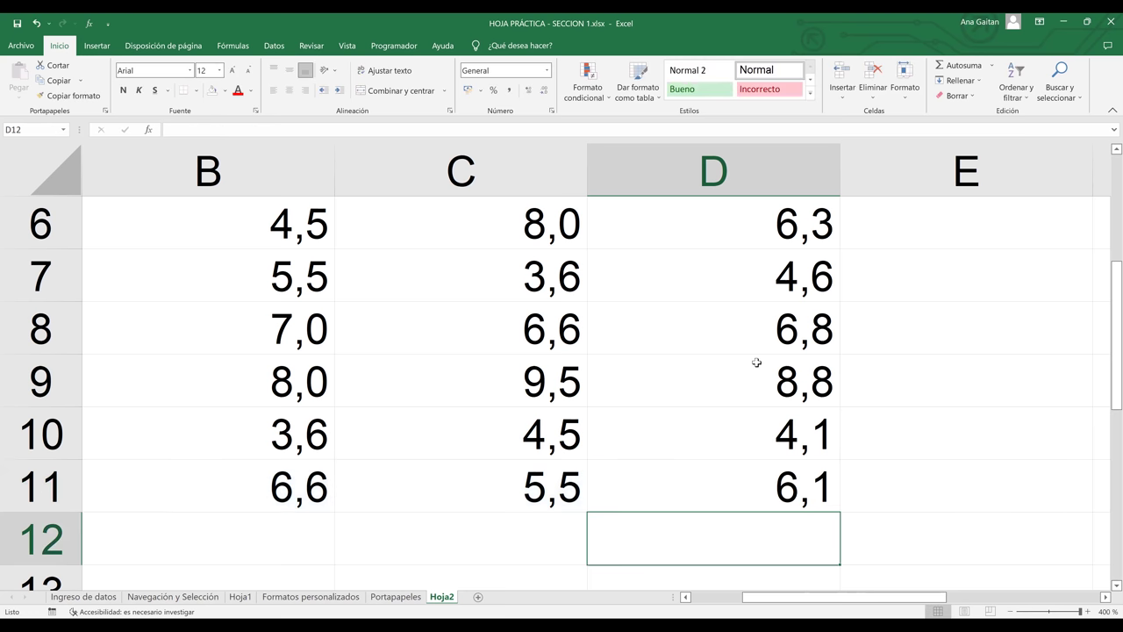
pyautogui.click(807, 314)
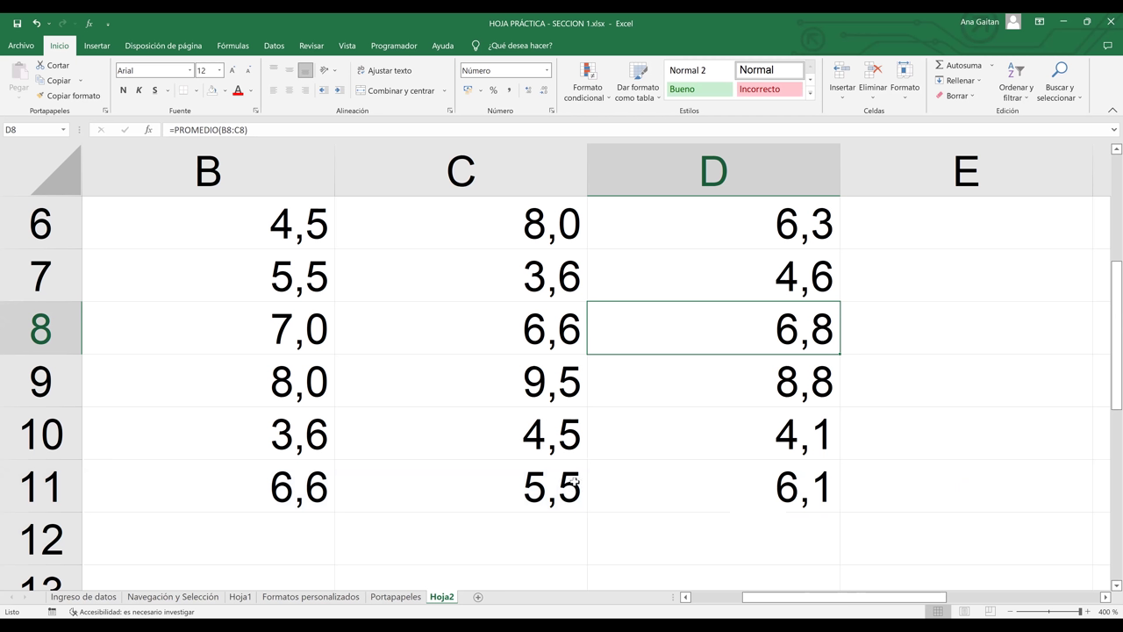
pyautogui.moveTo(1108, 316); pyautogui.dragTo(1108, 242)
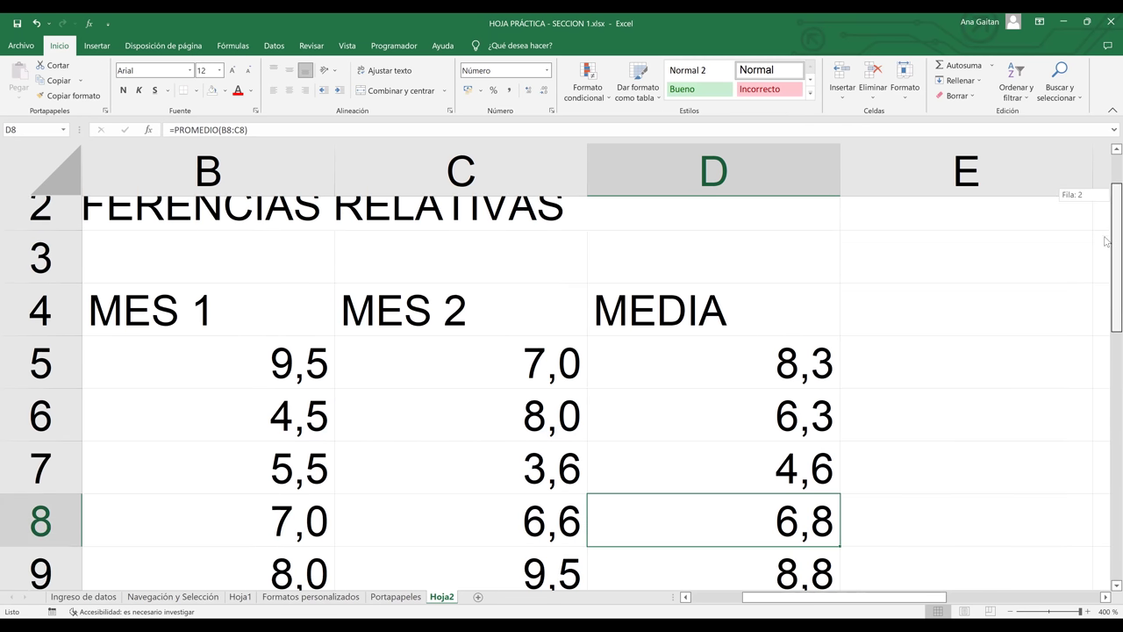
pyautogui.scroll(-1, 782, 384)
# - Clear the range-based average formulas in the MEDIA column from D6 to D12
pyautogui.click(783, 384)
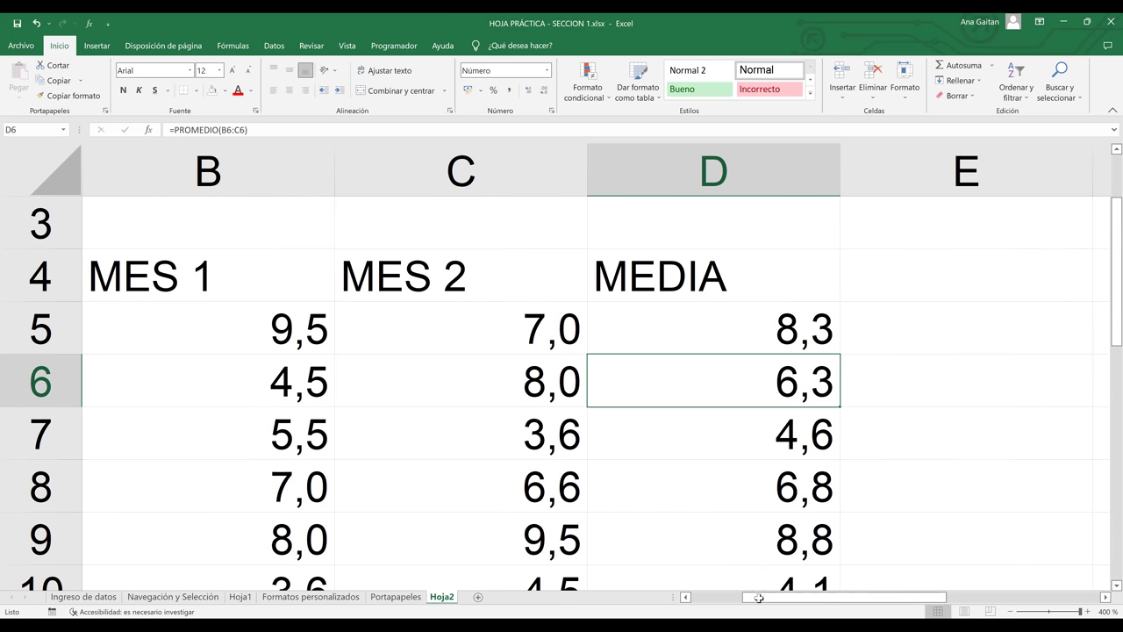
pyautogui.hotkey('ctrl', 'shift', 'Down')
pyautogui.hotkey('shift', 'Down')
pyautogui.press('Delete')
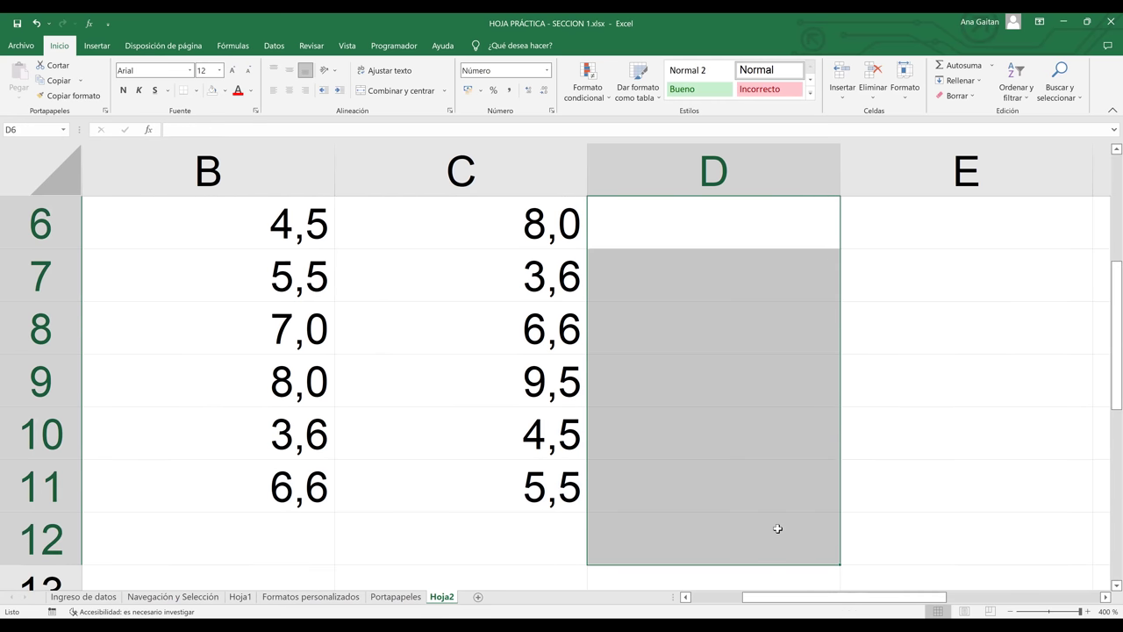
# - Fill EMPLEADO 1's average formula from D5 down through D11 to complete the MEDIA column
pyautogui.moveTo(1108, 289); pyautogui.dragTo(1107, 200)
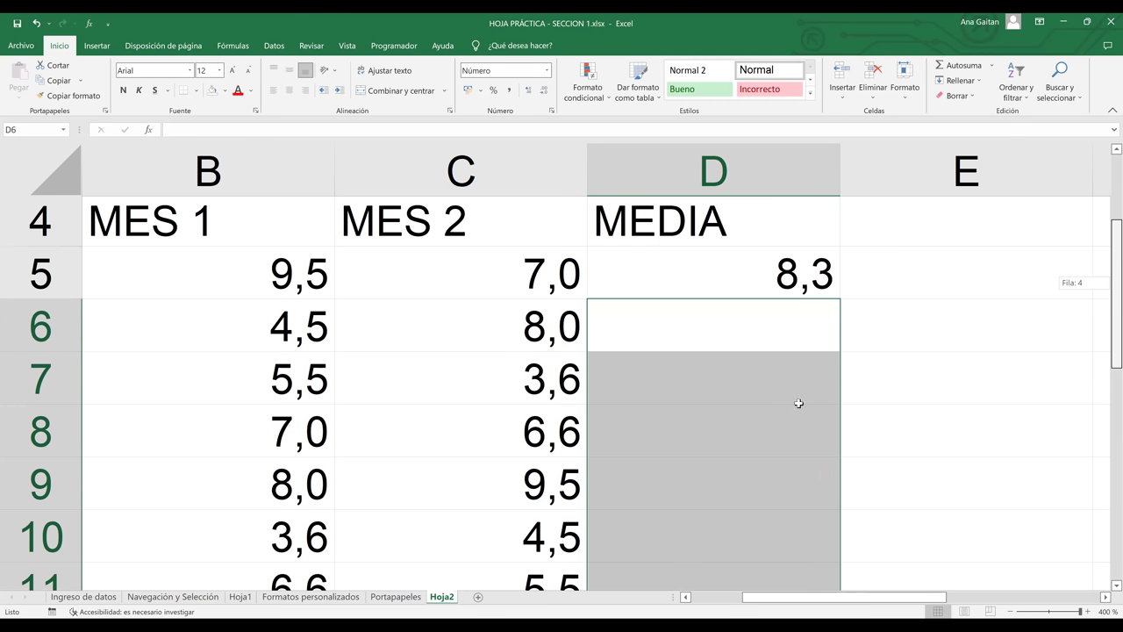
pyautogui.scroll(1, 774, 383)
pyautogui.click(773, 383)
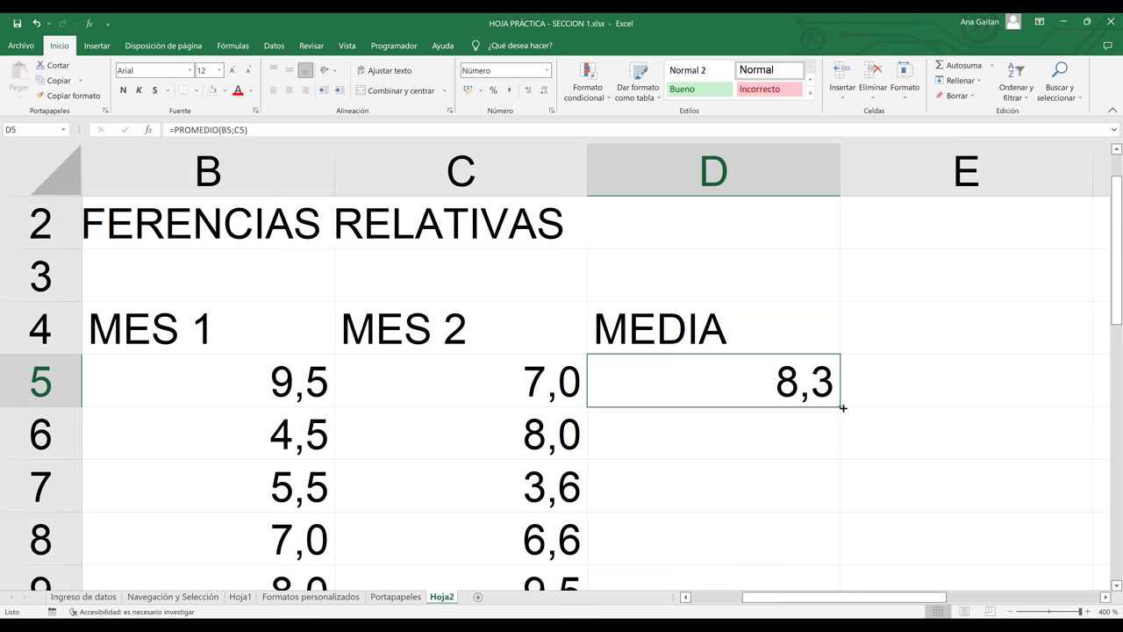
pyautogui.moveTo(842, 407)
pyautogui.mouseDown()
pyautogui.moveTo(824, 597)
pyautogui.moveTo(825, 507)
pyautogui.mouseUp()
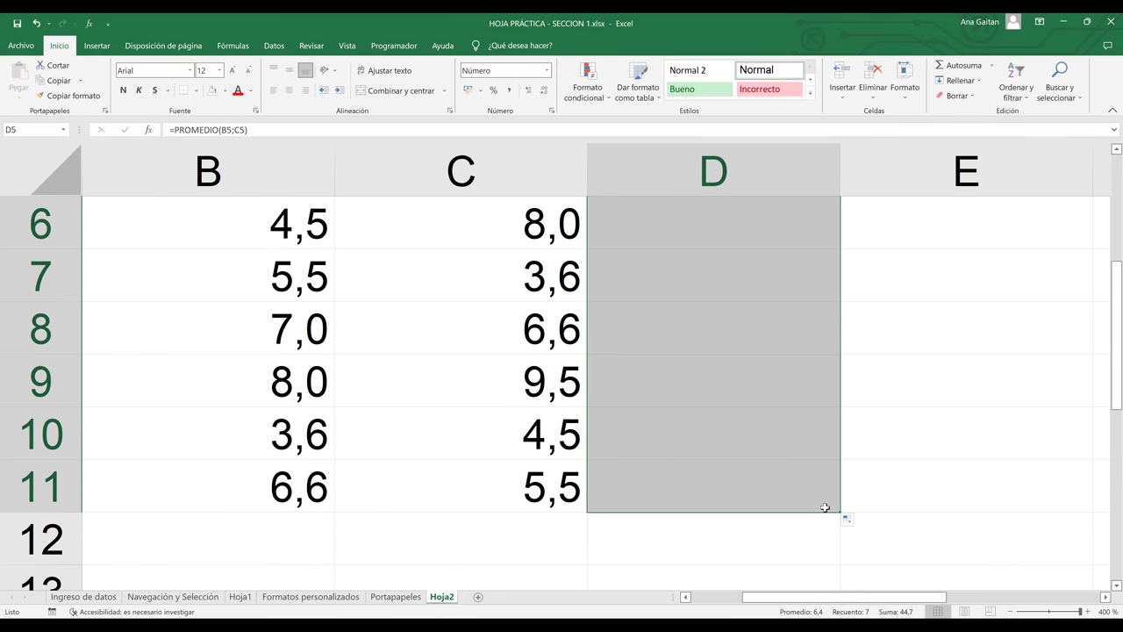
pyautogui.click(924, 483)
pyautogui.press('Up')
pyautogui.press('Up')
pyautogui.press('Up')
pyautogui.press('Up')
pyautogui.press('Up')
pyautogui.press('Up')
pyautogui.press('Up')
pyautogui.press('Up')
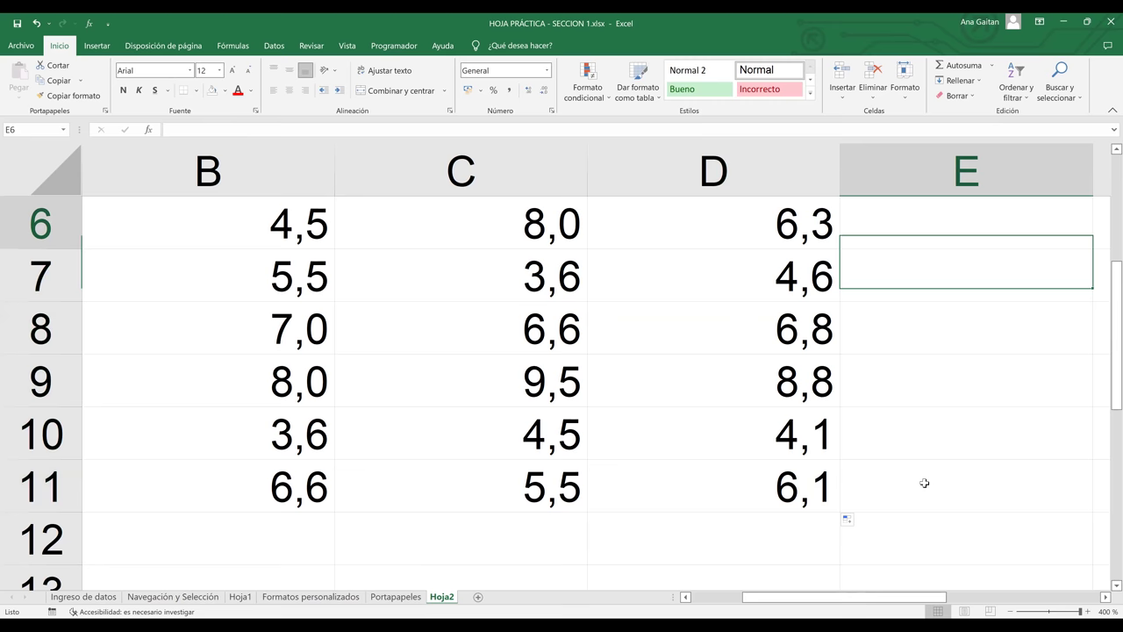
# - Examine the relative cell references used by the average formulas in D8, D9 and D5
pyautogui.click(781, 478)
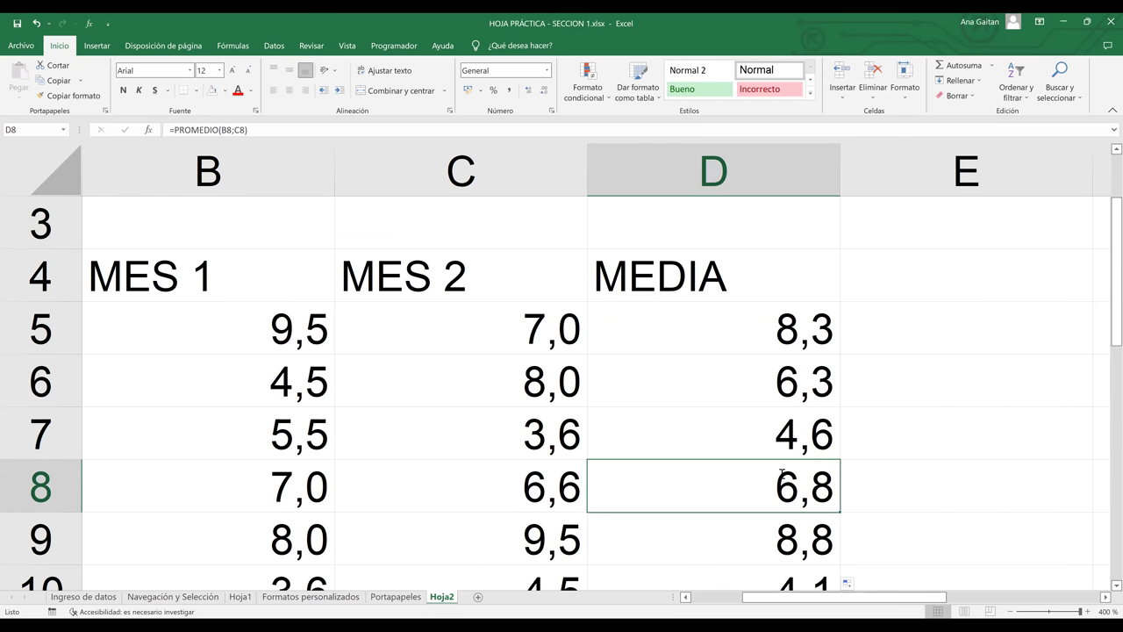
pyautogui.doubleClick(749, 478)
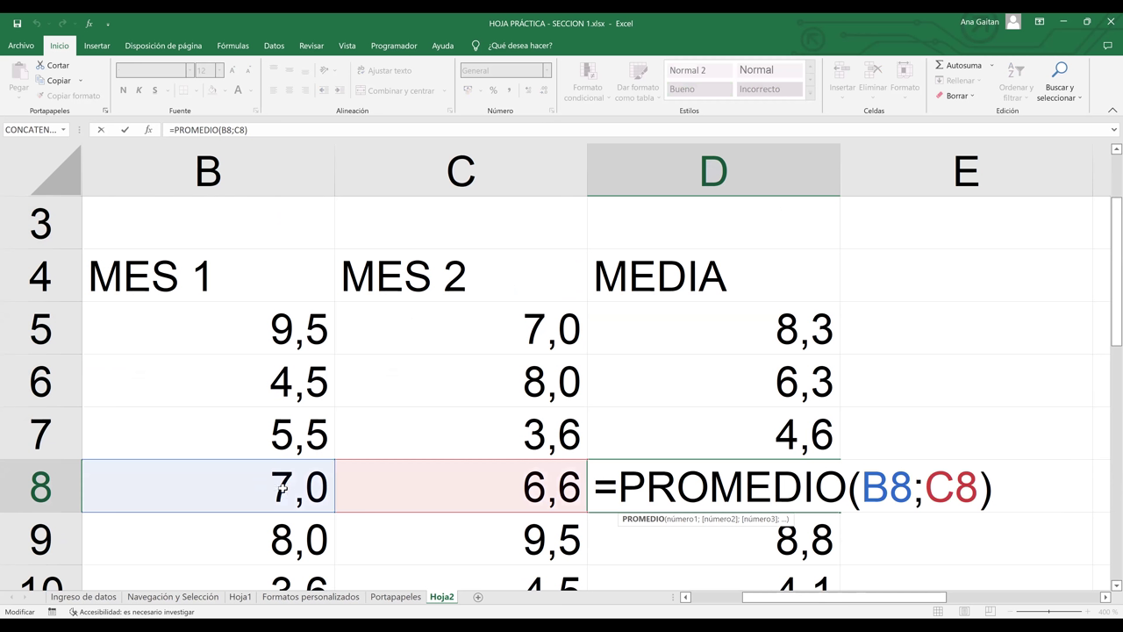
pyautogui.press('Return')
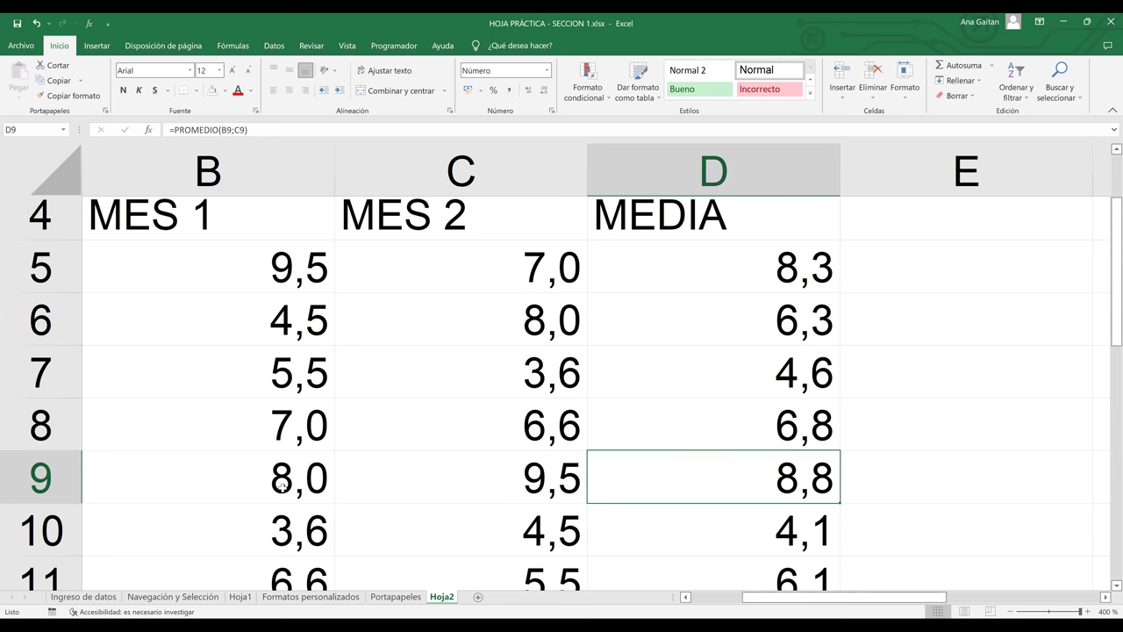
pyautogui.keyDown('ctrl'); pyautogui.scroll(-3, 346, 534); pyautogui.keyUp('ctrl')
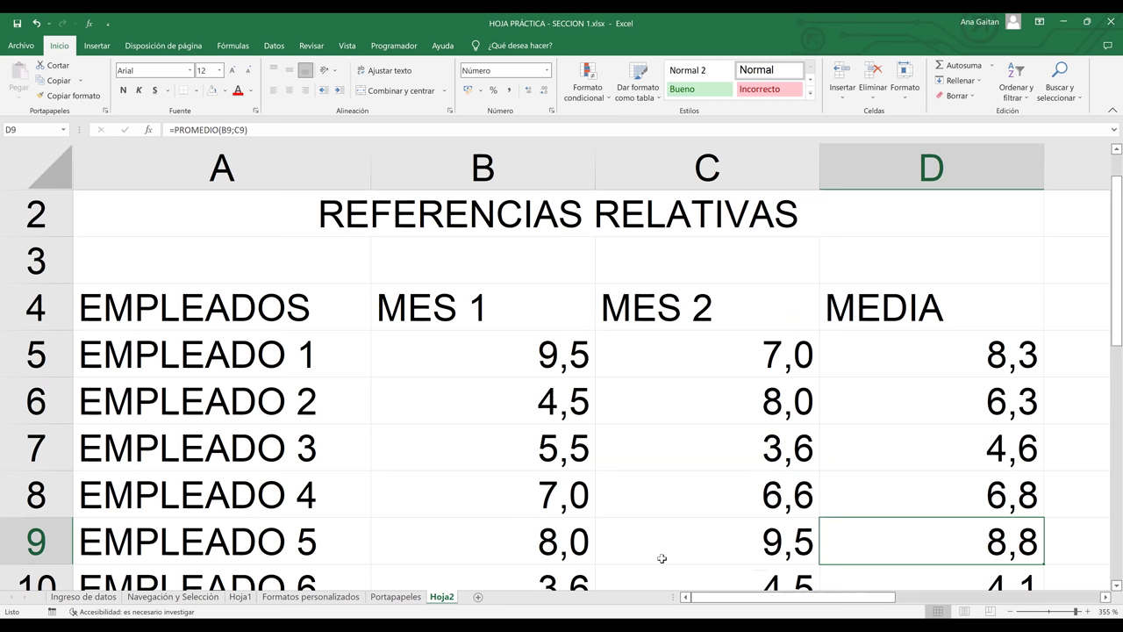
pyautogui.doubleClick(978, 542)
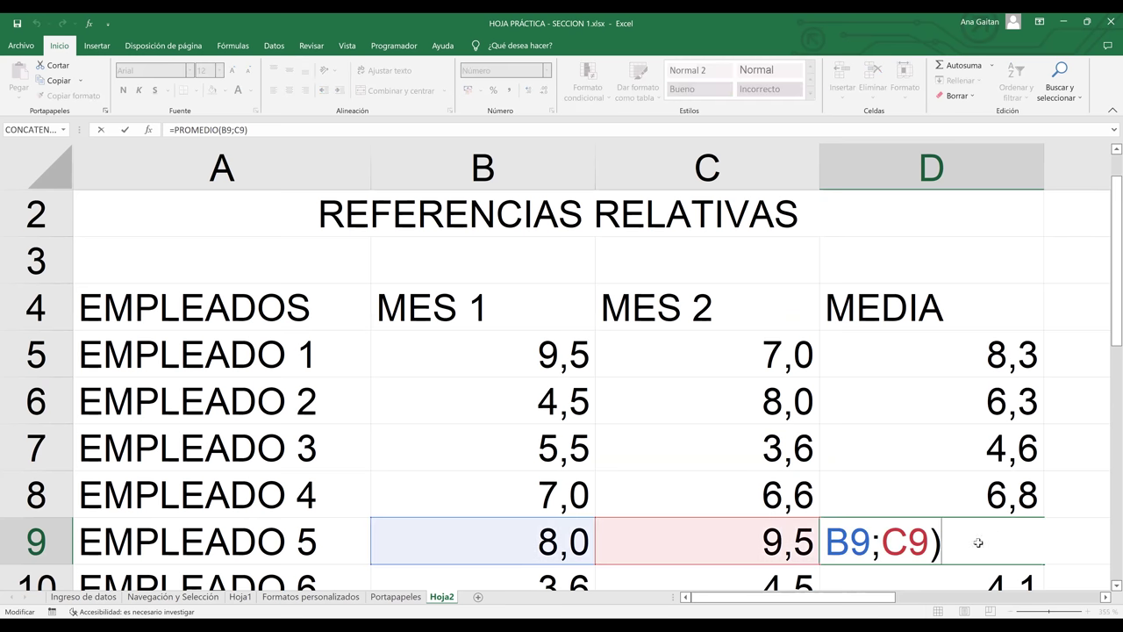
pyautogui.press('Return')
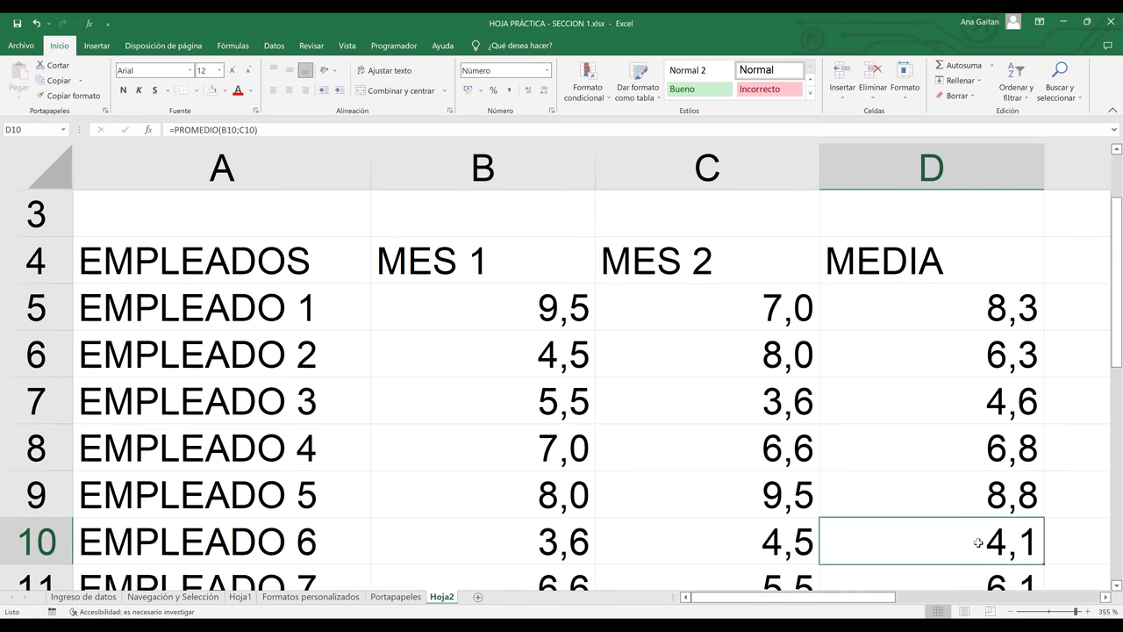
pyautogui.keyDown('ctrl'); pyautogui.scroll(-1, 978, 542); pyautogui.keyUp('ctrl')
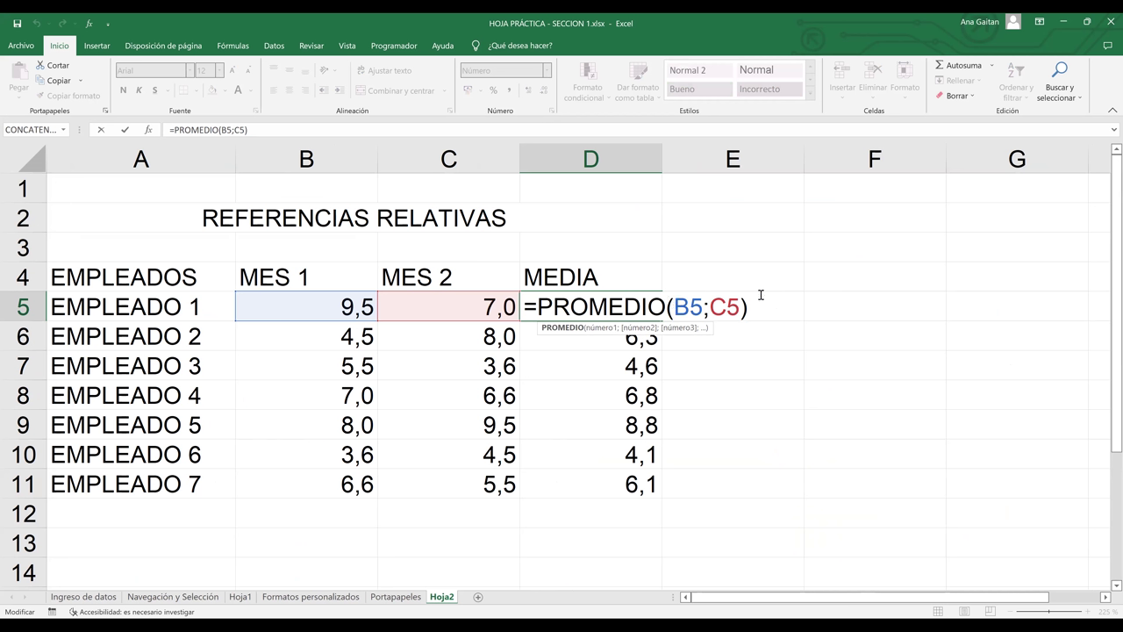
pyautogui.press('Return')
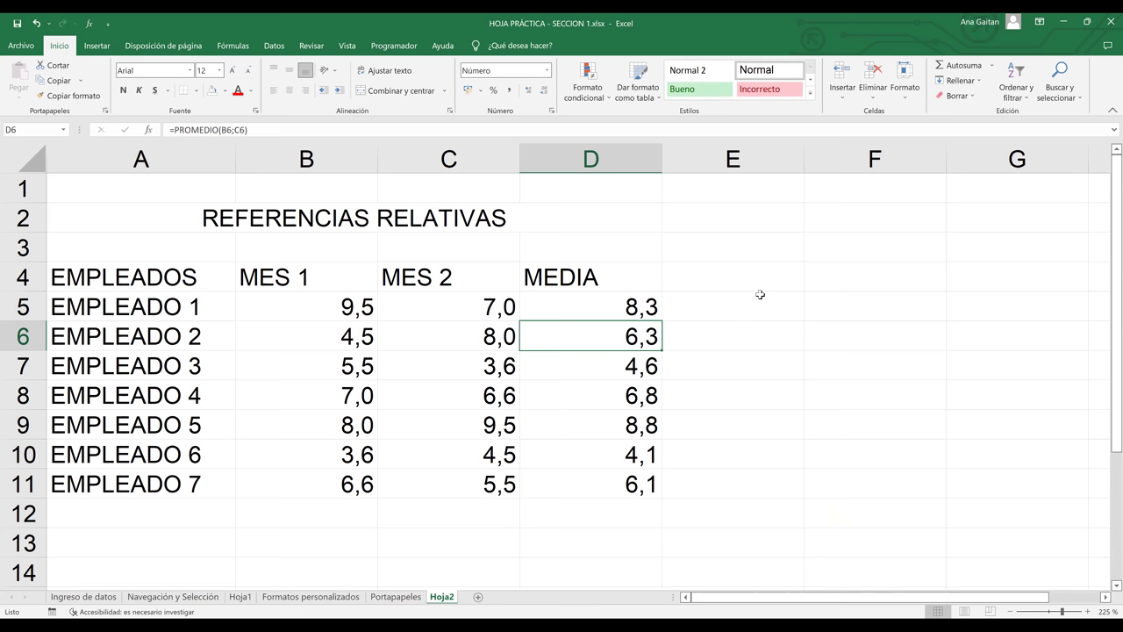
# - Apply a light green fill to the REFERENCIAS RELATIVAS title and the header row A4:D4
pyautogui.click(512, 216)
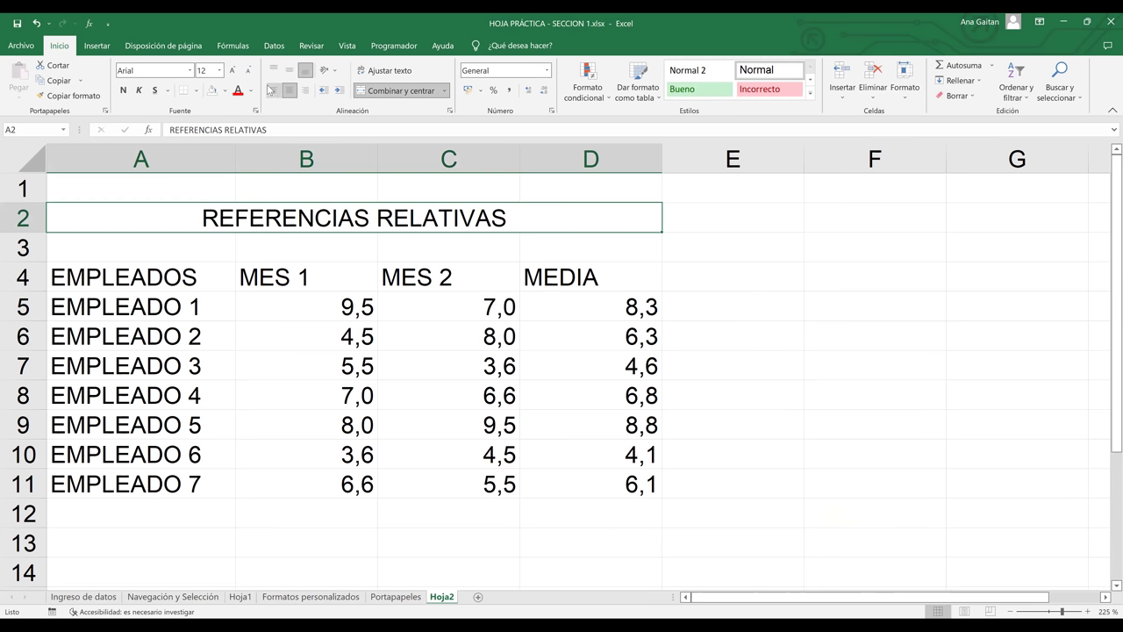
pyautogui.click(226, 92)
pyautogui.click(309, 132)
pyautogui.moveTo(544, 279); pyautogui.dragTo(167, 271)
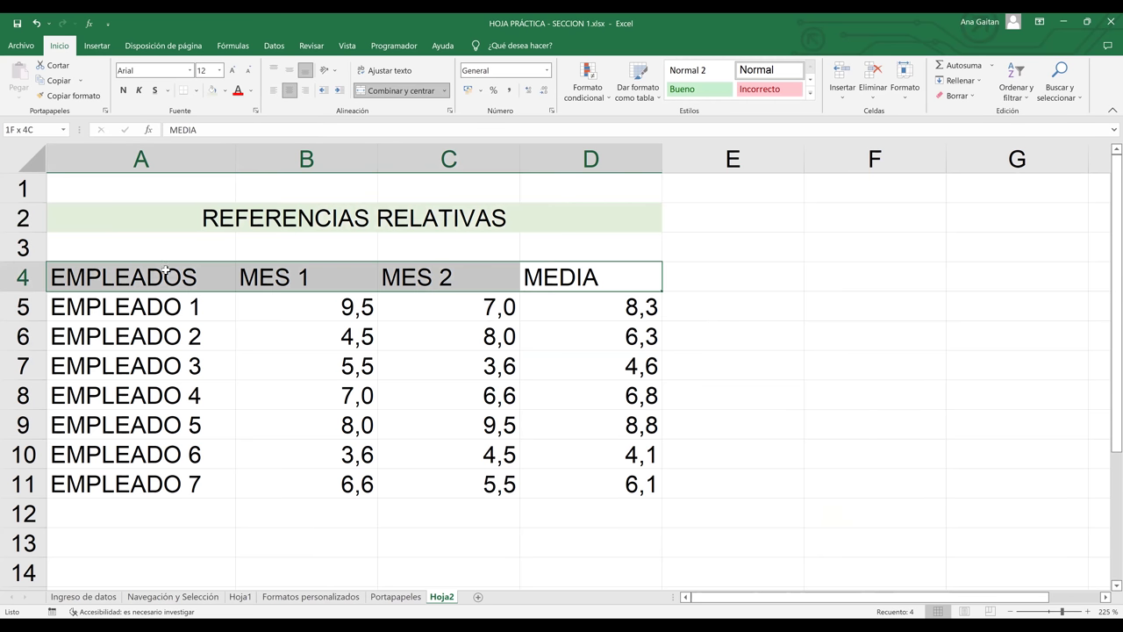
pyautogui.click(212, 90)
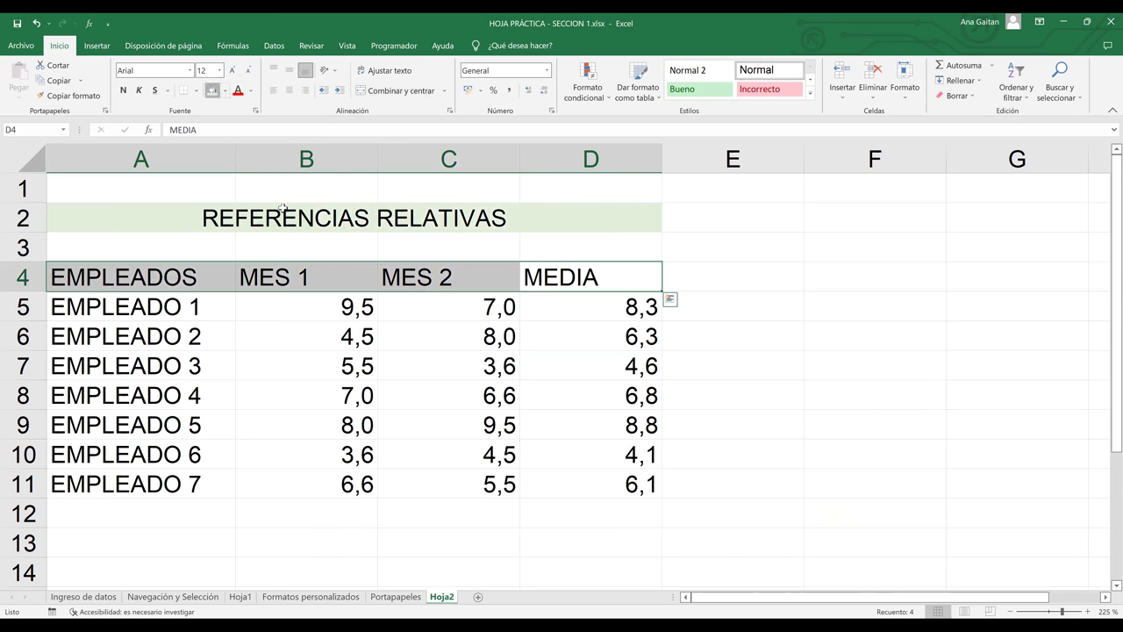
# - Add borders around all cells of the employee table A4:D11
pyautogui.click(641, 488)
pyautogui.moveTo(640, 488); pyautogui.dragTo(453, 225)
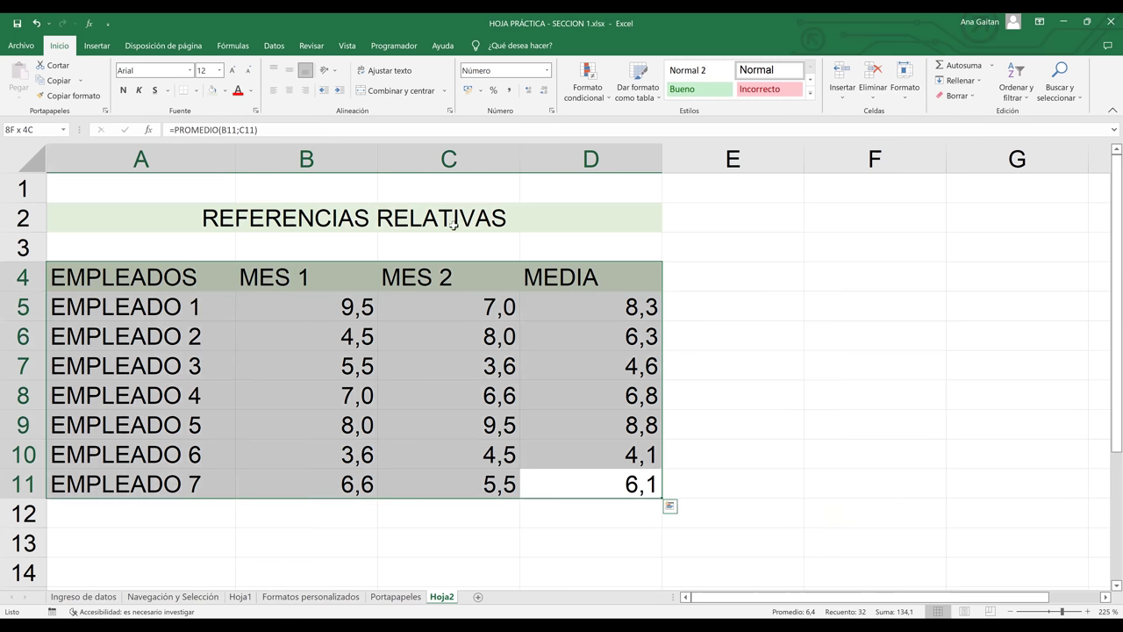
pyautogui.click(197, 90)
pyautogui.click(219, 210)
pyautogui.click(742, 444)
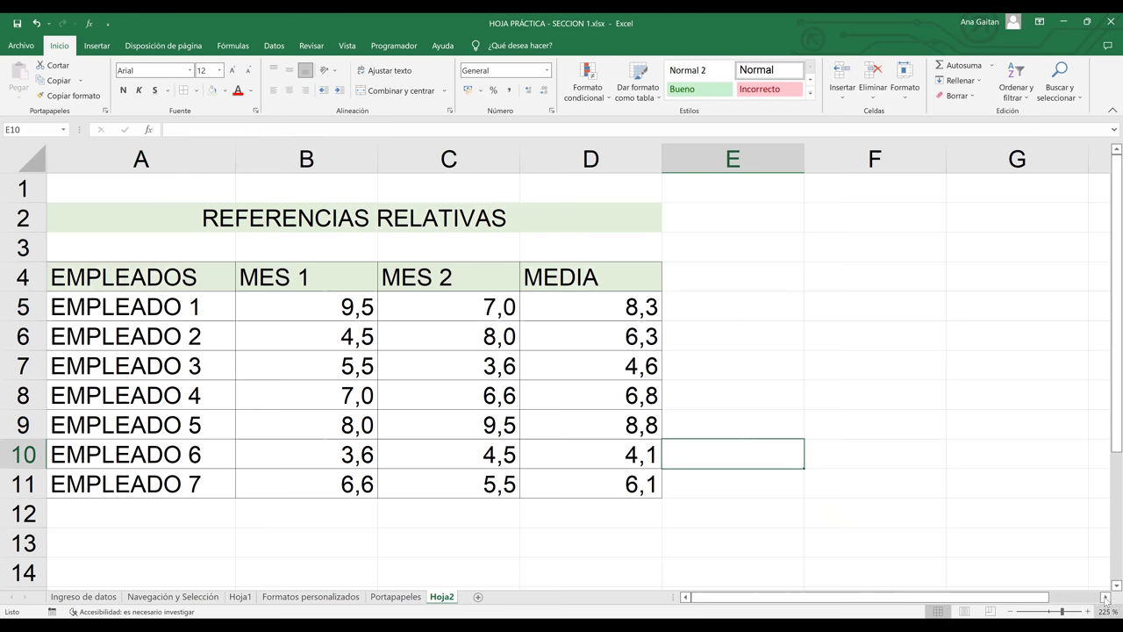
# - Merge and center F2:J2 and enter the title REFERENCIAS ABSOLUTAS EN FILAS in it
pyautogui.click(1106, 598)
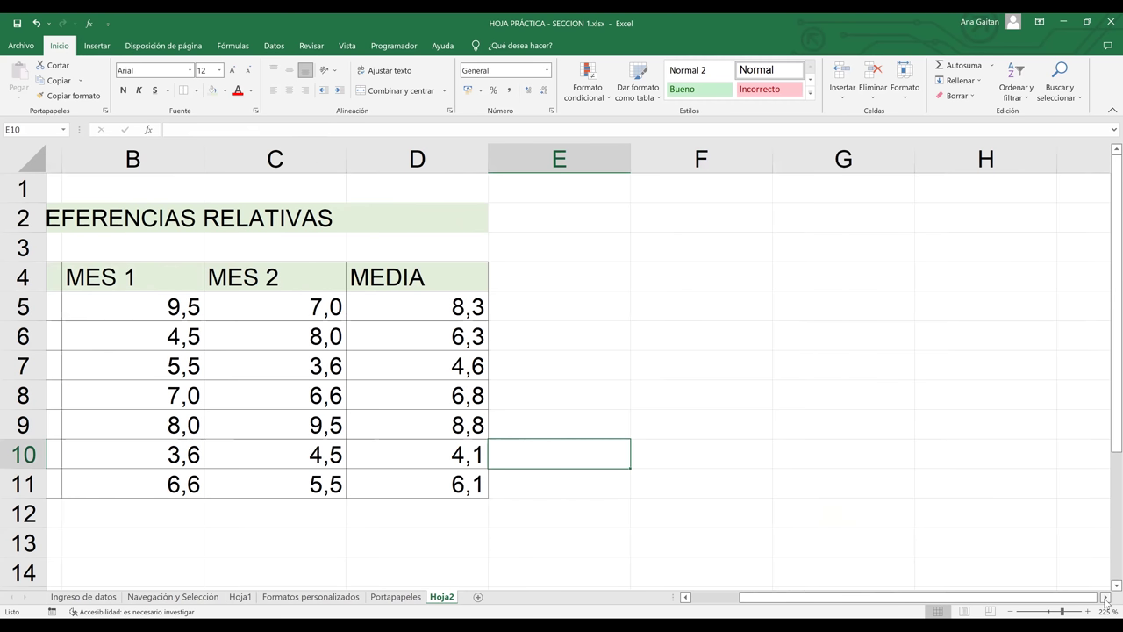
pyautogui.hscroll(2, 619, 360)
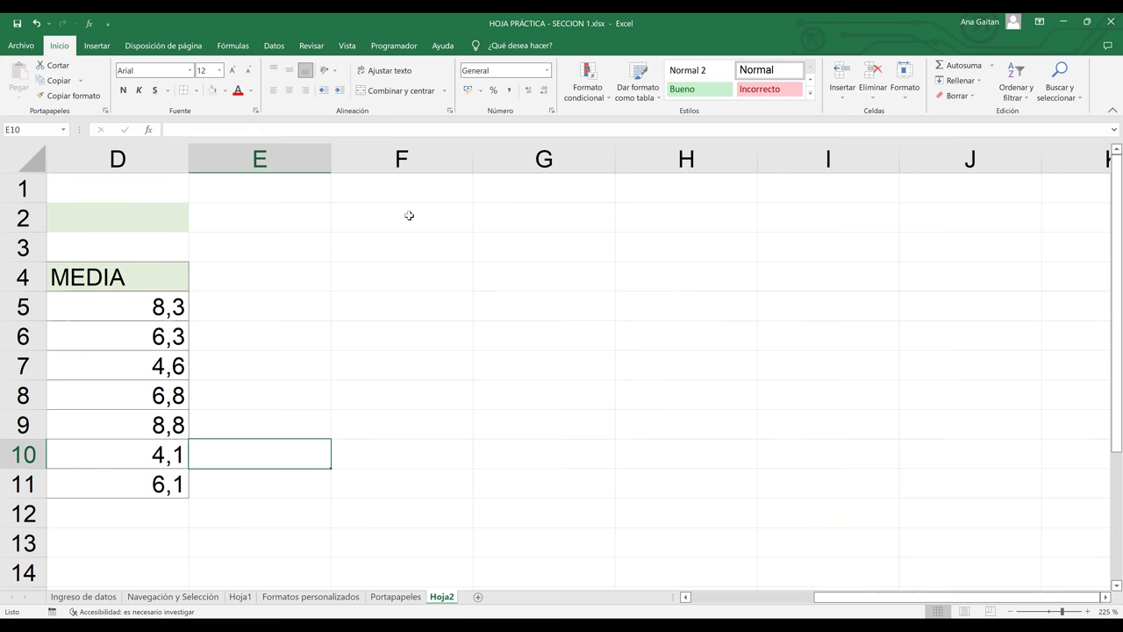
pyautogui.moveTo(401, 218); pyautogui.dragTo(929, 222)
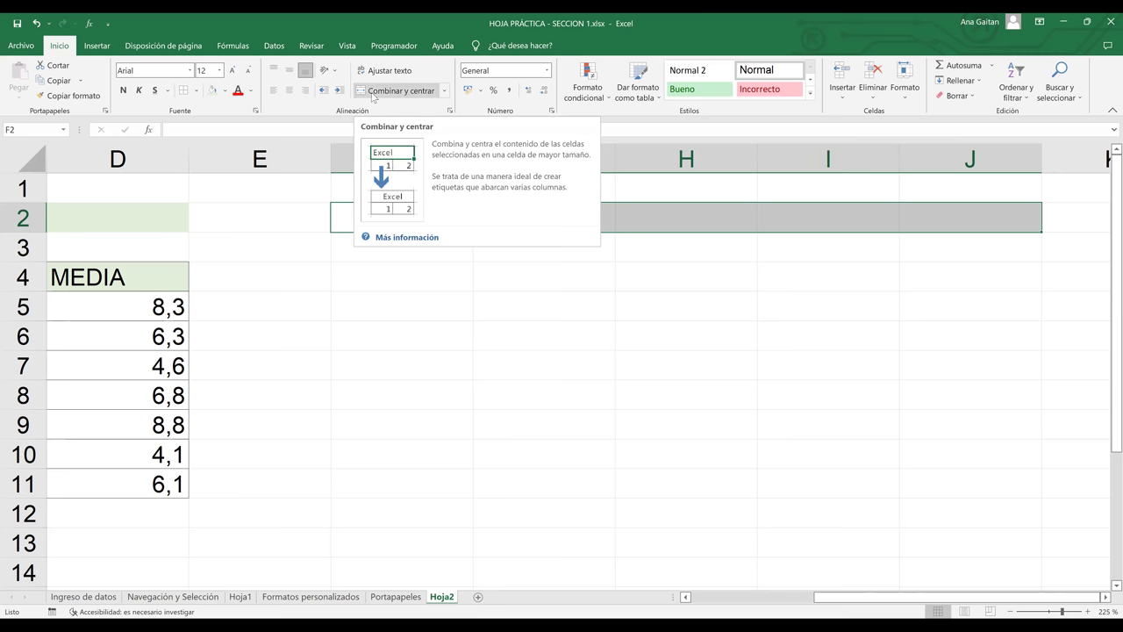
pyautogui.click(373, 92)
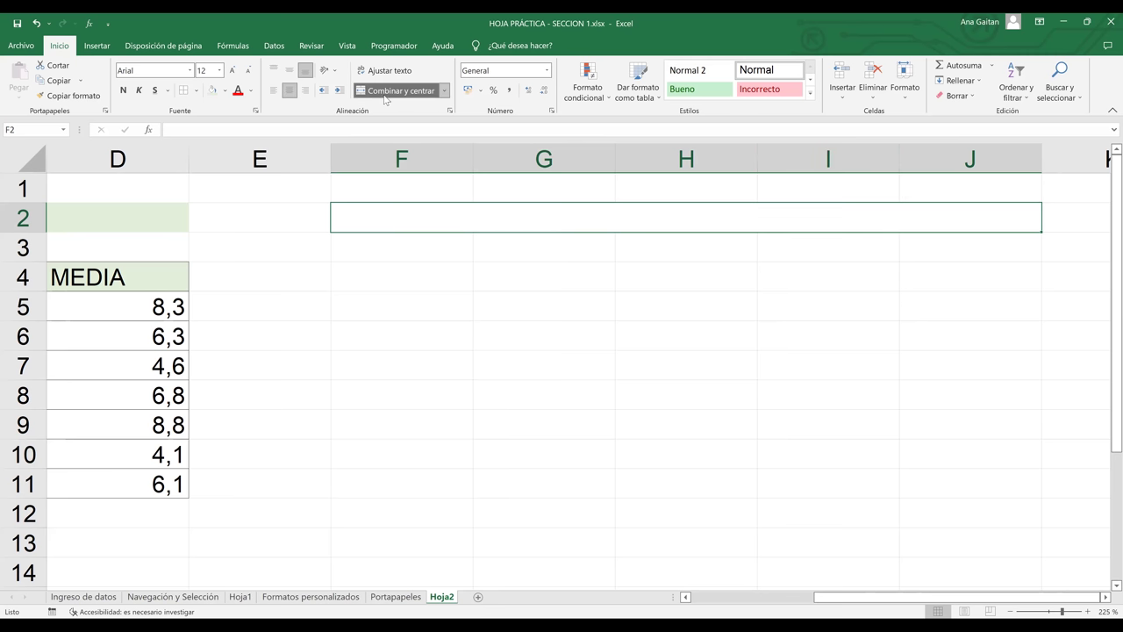
pyautogui.write('REFERENCIAS ABSOLUTAS EN FILAS')
pyautogui.press('Return')
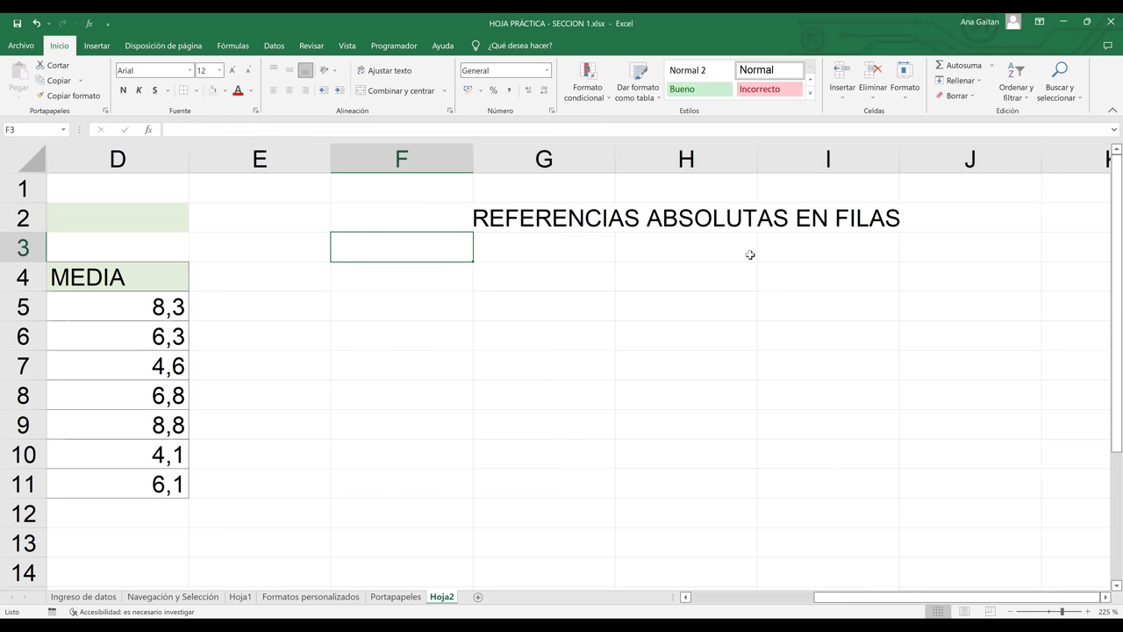
pyautogui.click(485, 305)
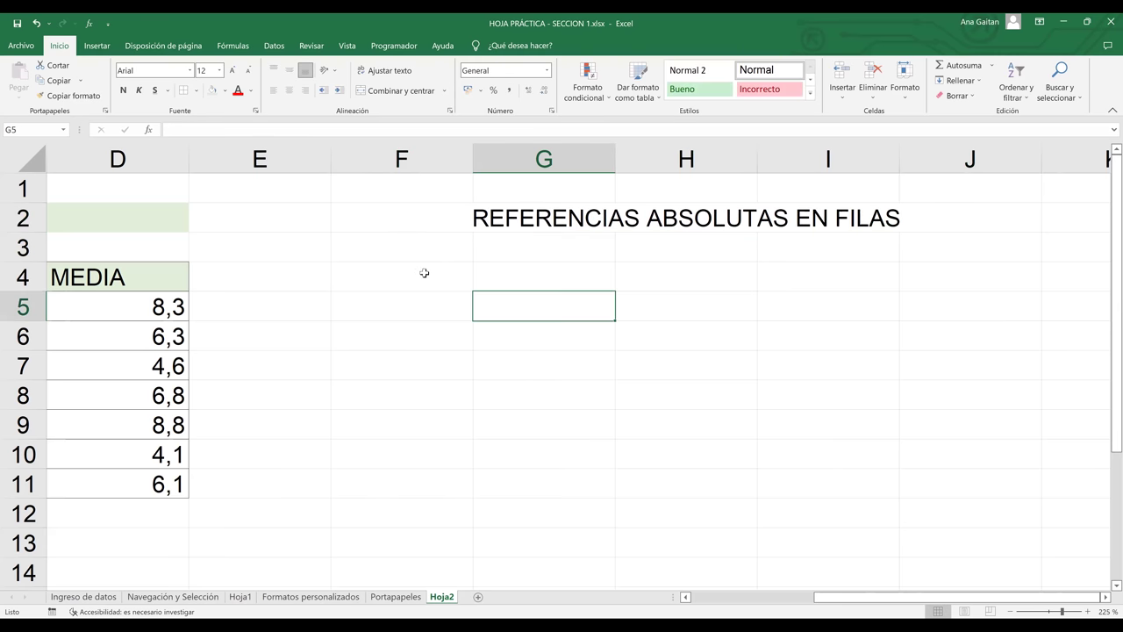
pyautogui.click(402, 231)
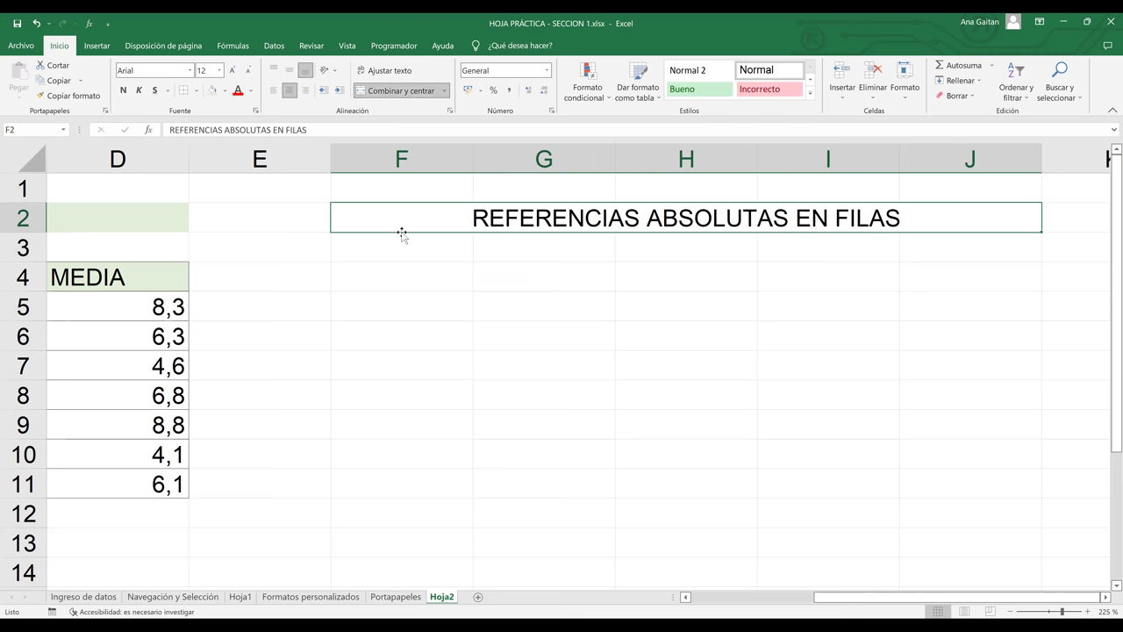
# - Enter the headers GANANCIA in F4, PRODUCTOS in H4, PRECIOS in I4 and PRECIO FINAL in J4
pyautogui.click(398, 277)
pyautogui.write('GA')
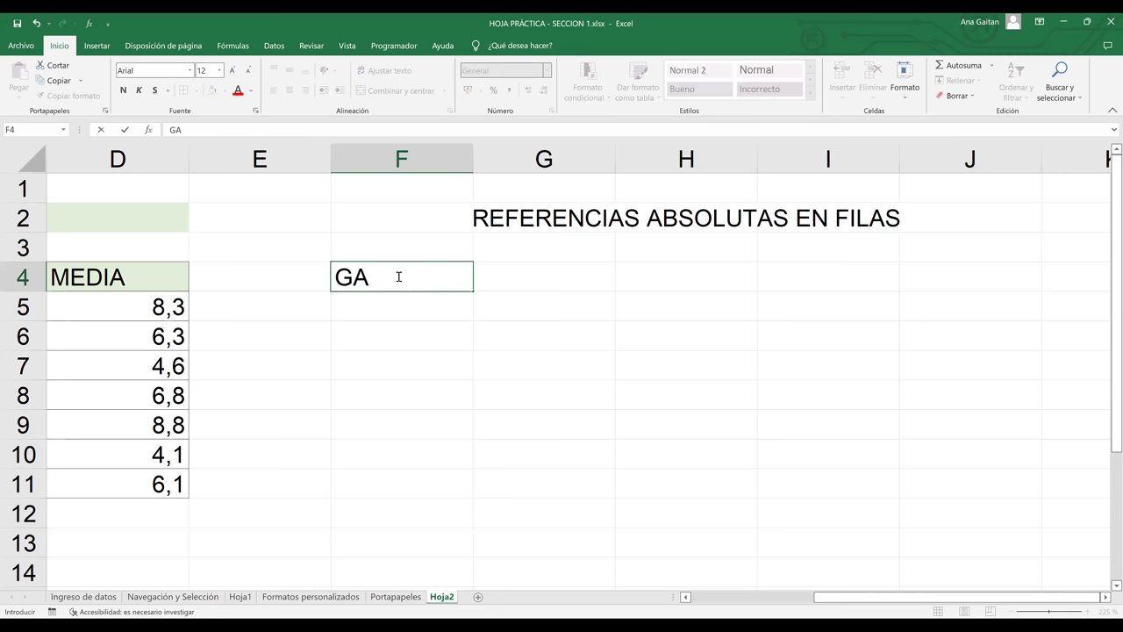
pyautogui.write('NANCIA')
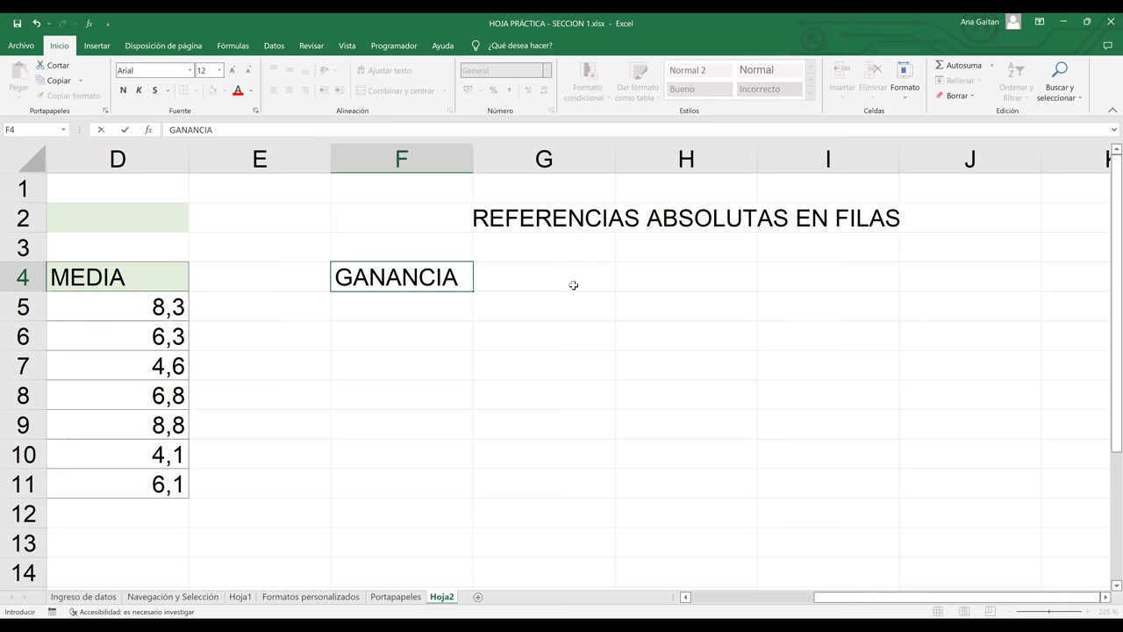
pyautogui.click(665, 279)
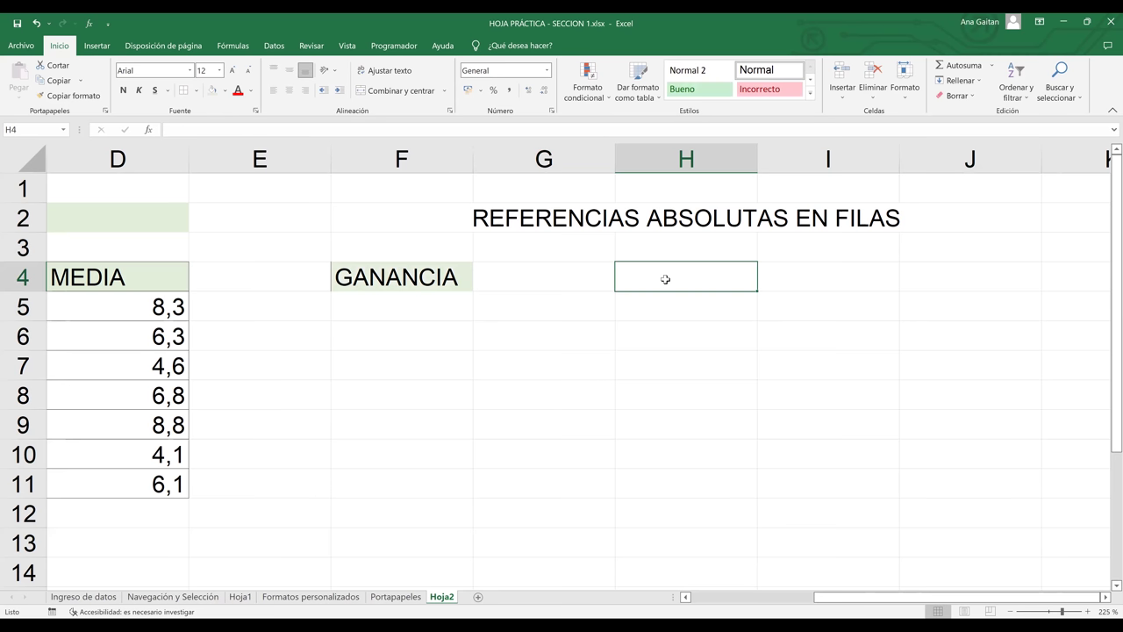
pyautogui.write('PRODU')
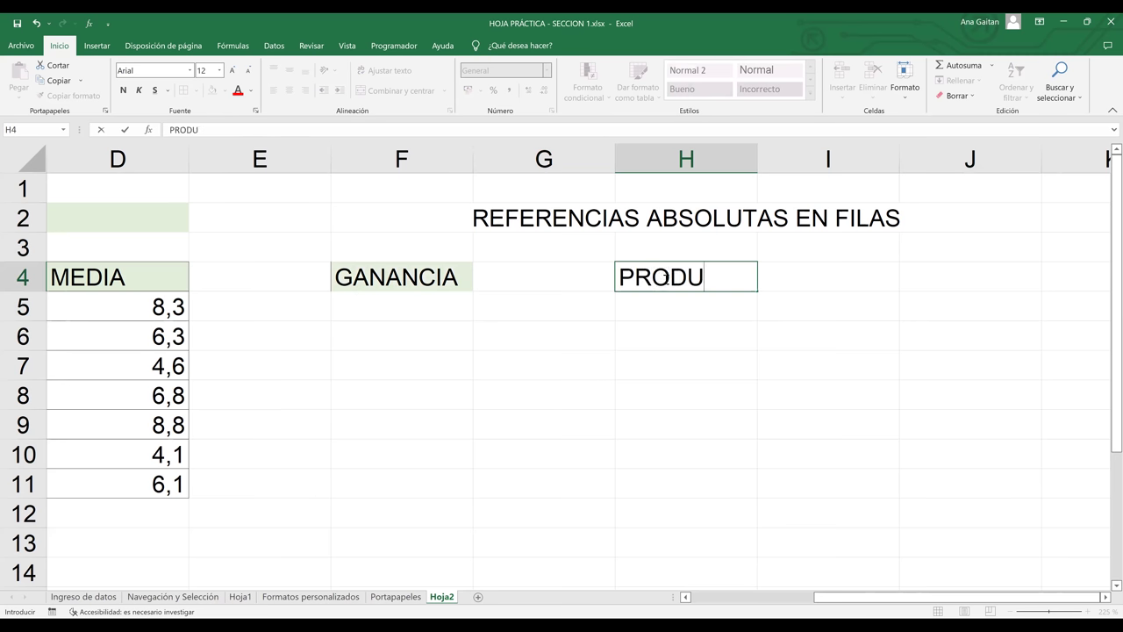
pyautogui.write('CTOS')
pyautogui.hotkey('ctrl', 'Return')
pyautogui.press('Tab')
pyautogui.write('PRECIOS')
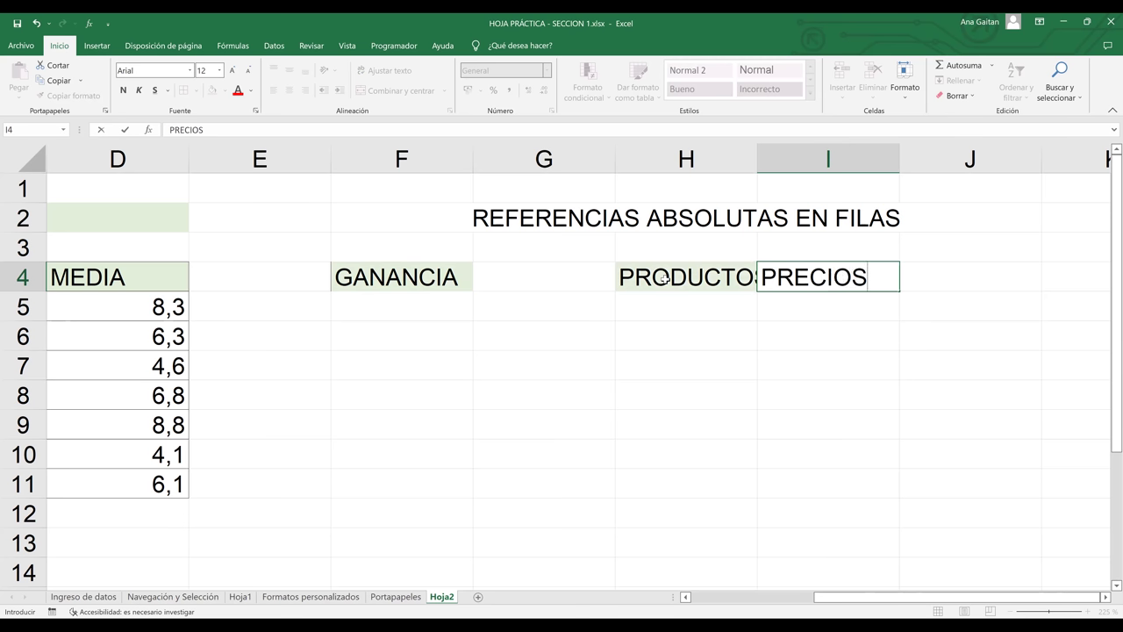
pyautogui.press('Tab')
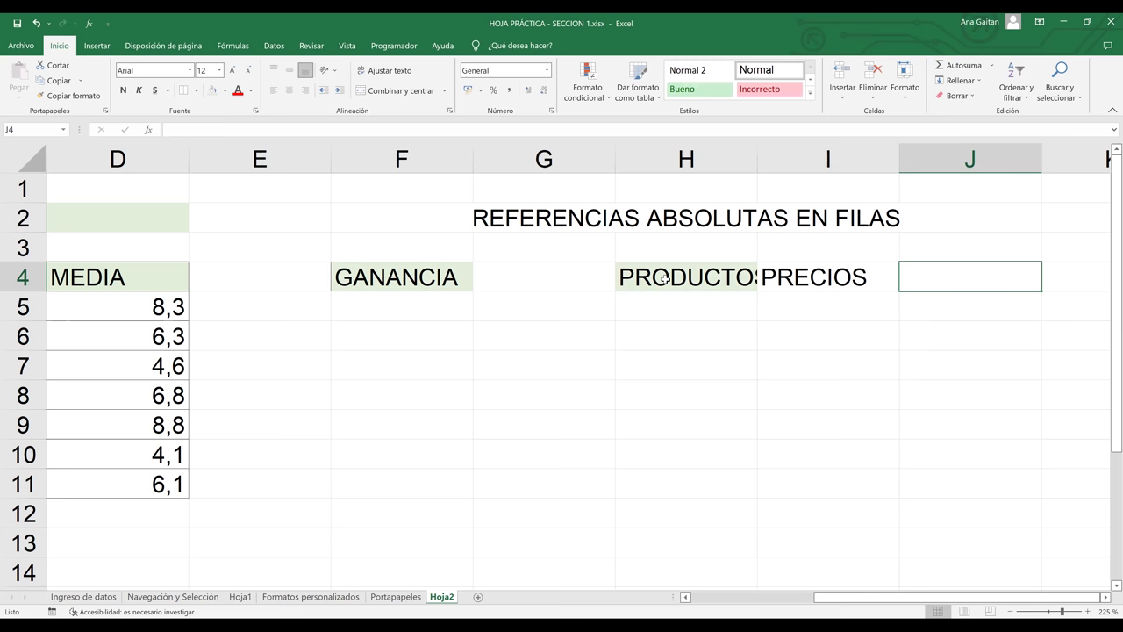
pyautogui.write('PRECIO FINAL')
pyautogui.press('Tab')
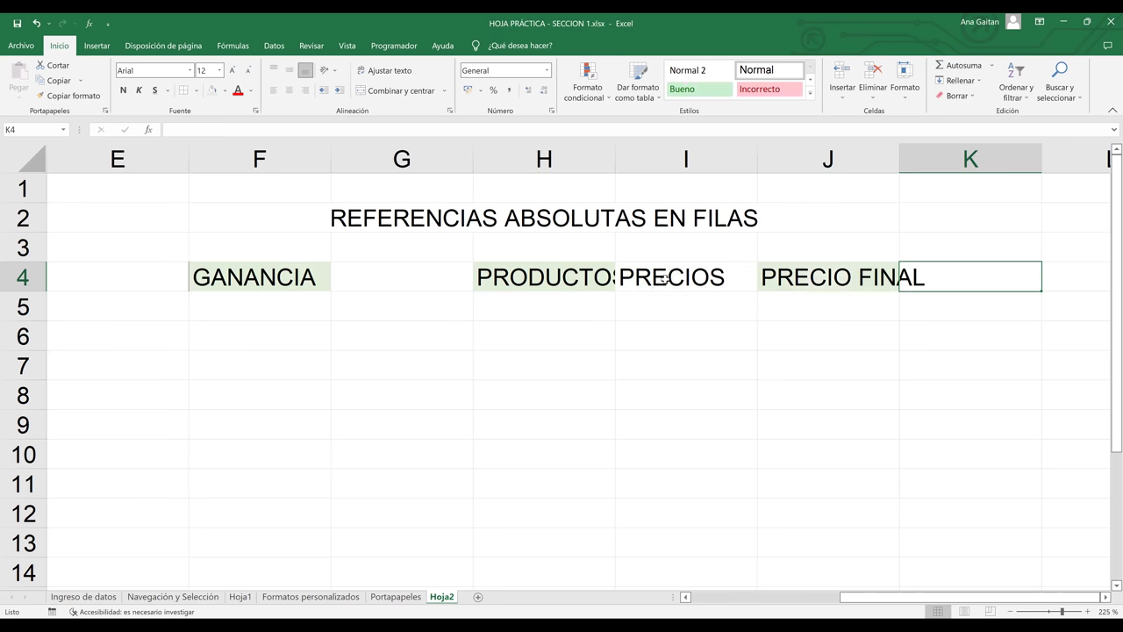
# - Narrow the empty column G, widen column H to fit PRODUCTOS and widen column J to about 15 to fit PRECIO FINAL
pyautogui.click(882, 225)
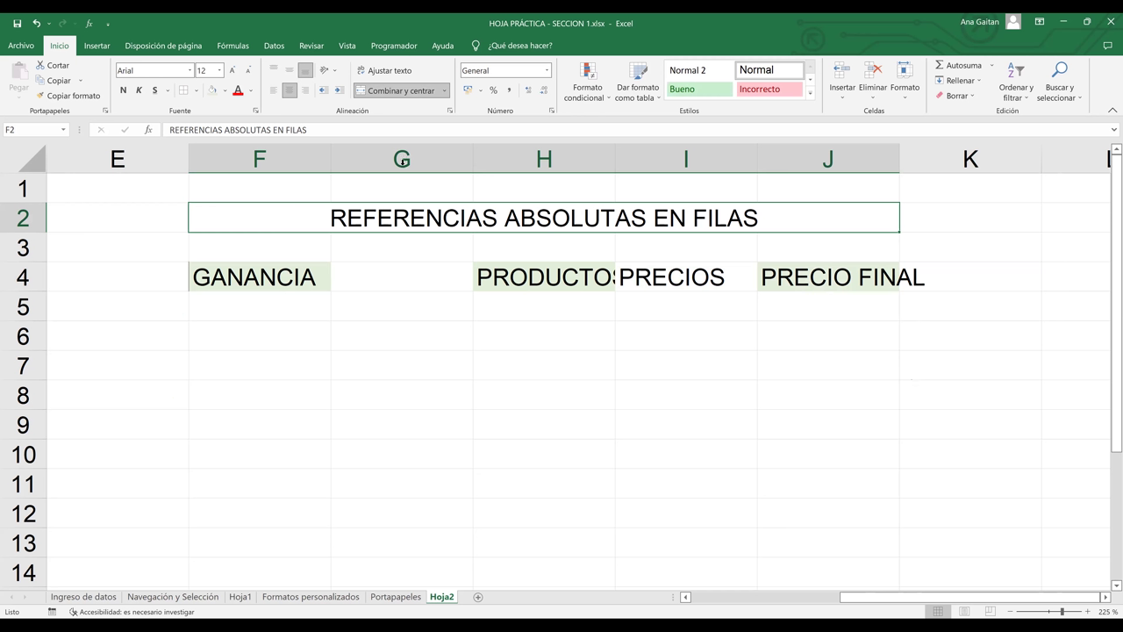
pyautogui.moveTo(477, 158); pyautogui.dragTo(360, 178)
pyautogui.moveTo(505, 155); pyautogui.dragTo(564, 159)
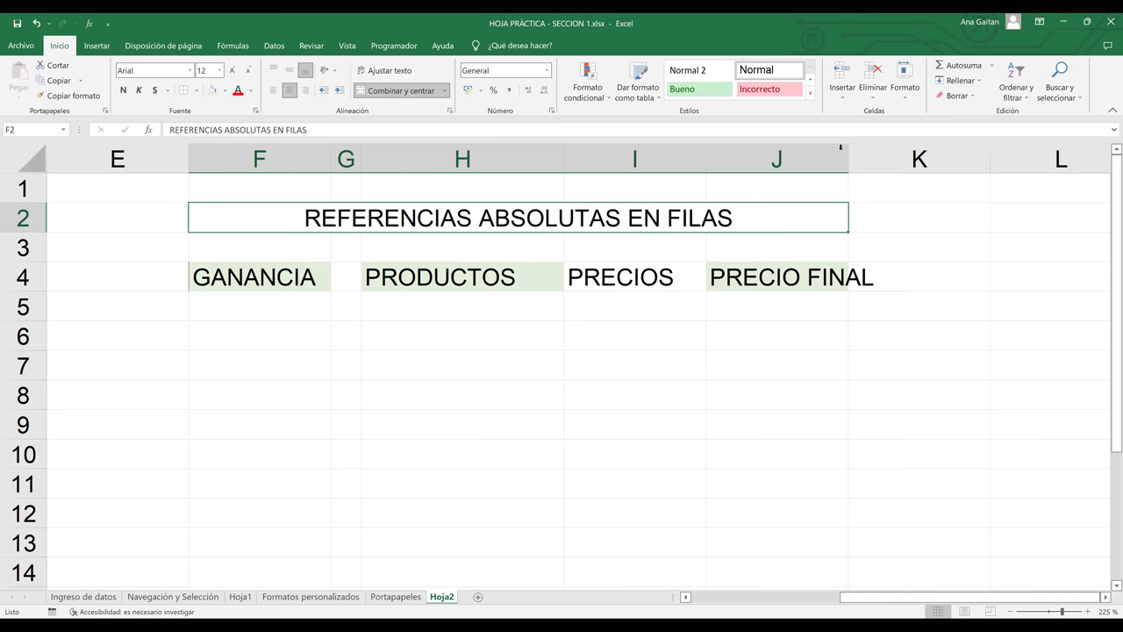
pyautogui.moveTo(846, 151); pyautogui.dragTo(908, 165)
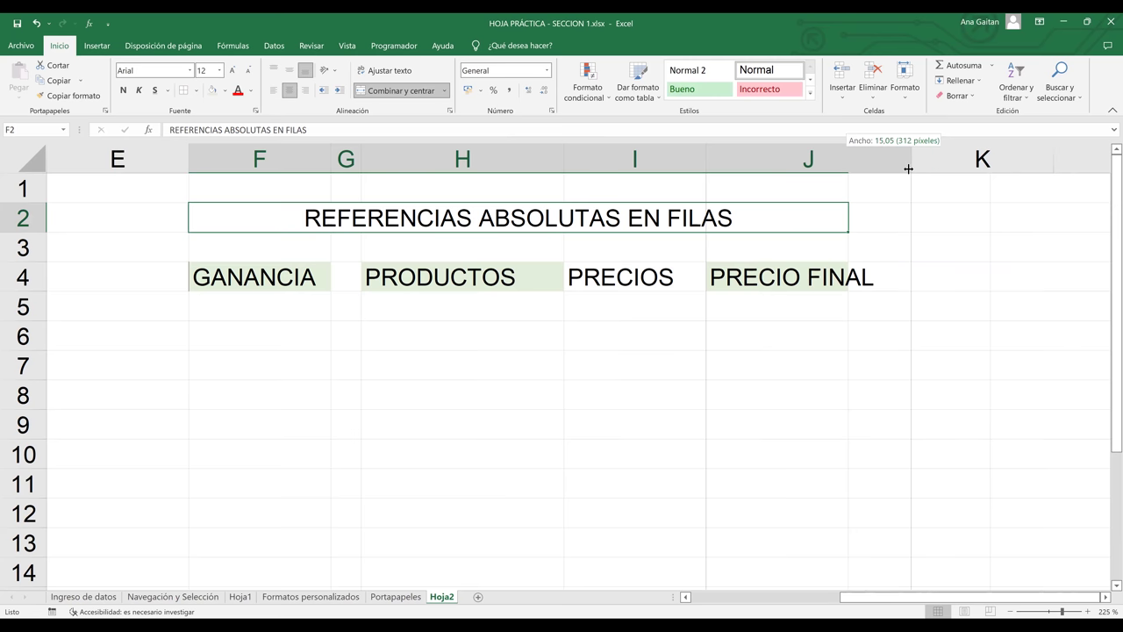
pyautogui.click(800, 349)
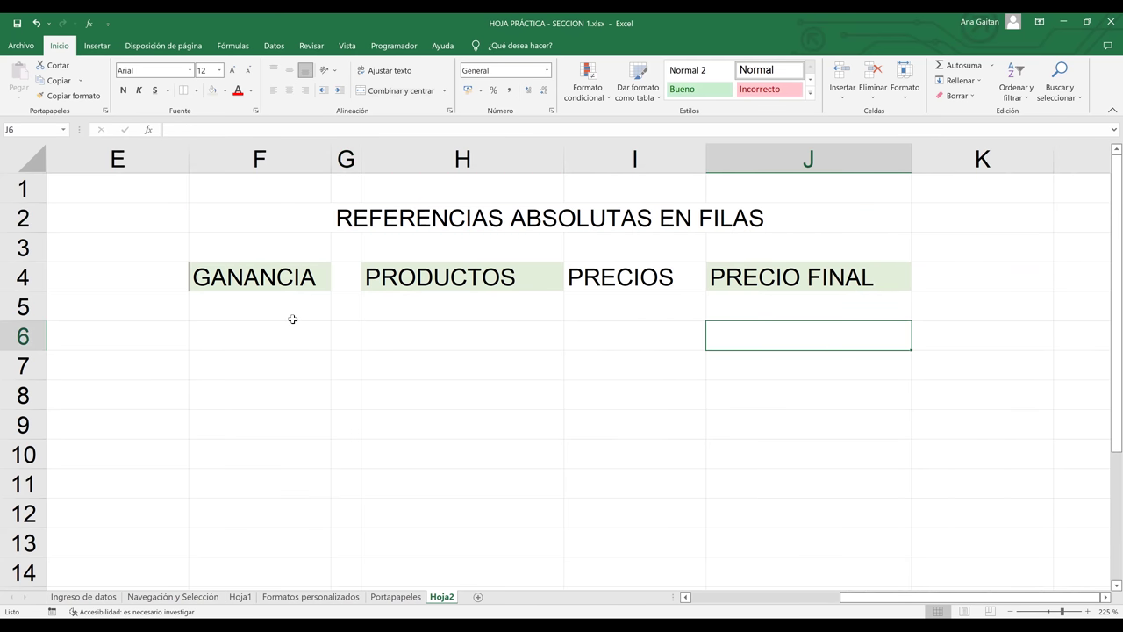
# - Add borders around the GANANCIA header and the cell below it, F4:F5
pyautogui.click(285, 306)
pyautogui.click(265, 283)
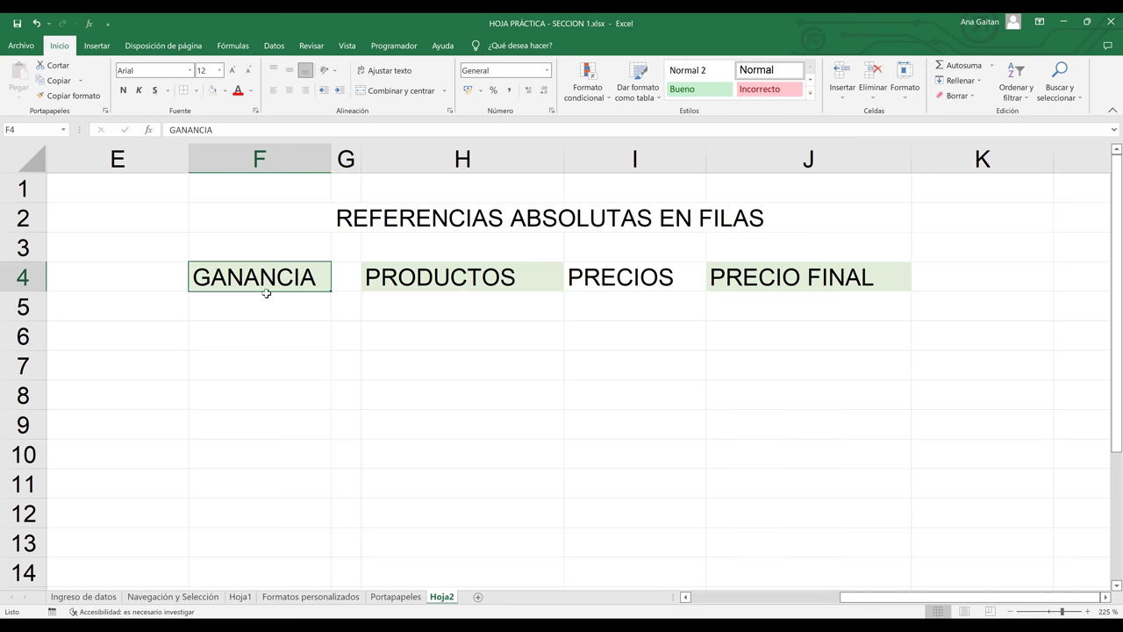
pyautogui.moveTo(266, 293); pyautogui.dragTo(264, 307)
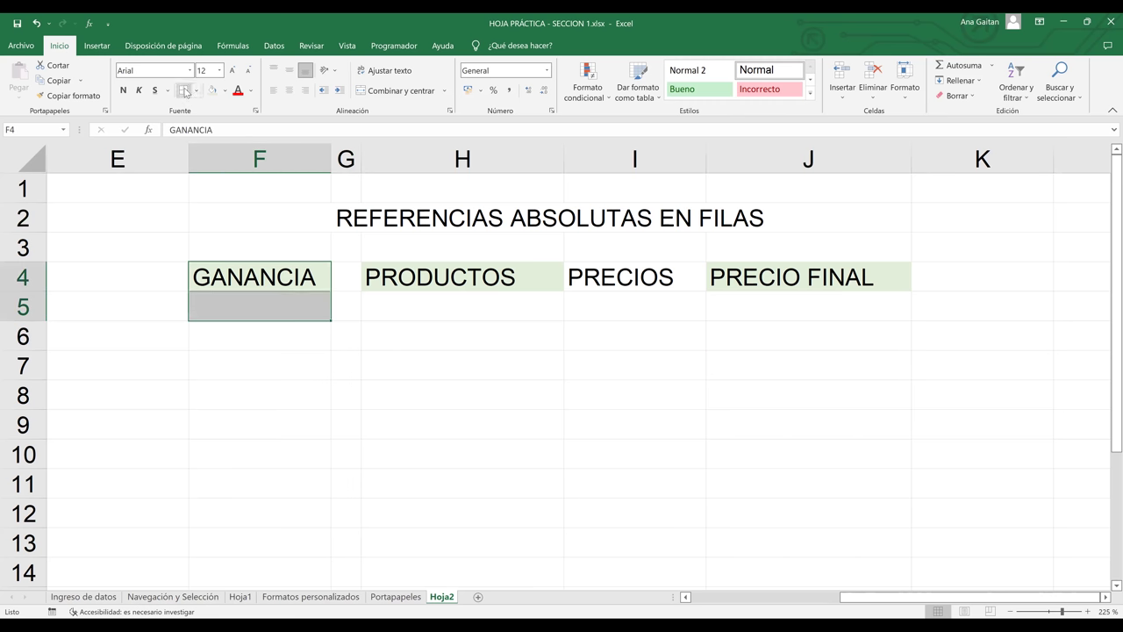
# - Format F5 as a percentage and enter 125% as the GANANCIA value
pyautogui.click(238, 300)
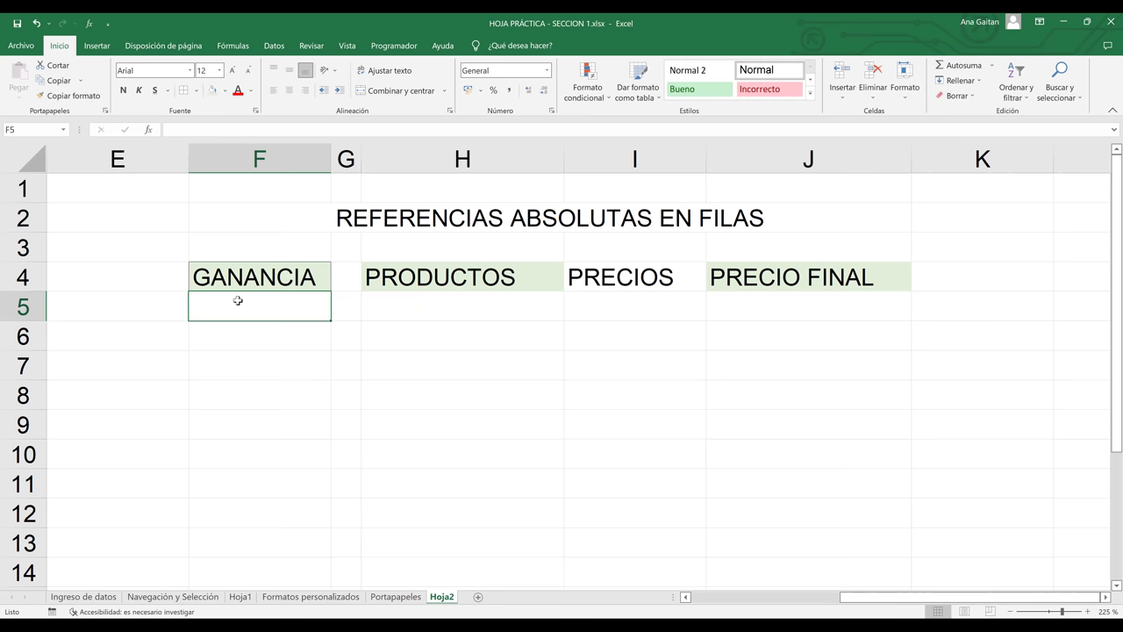
pyautogui.click(494, 91)
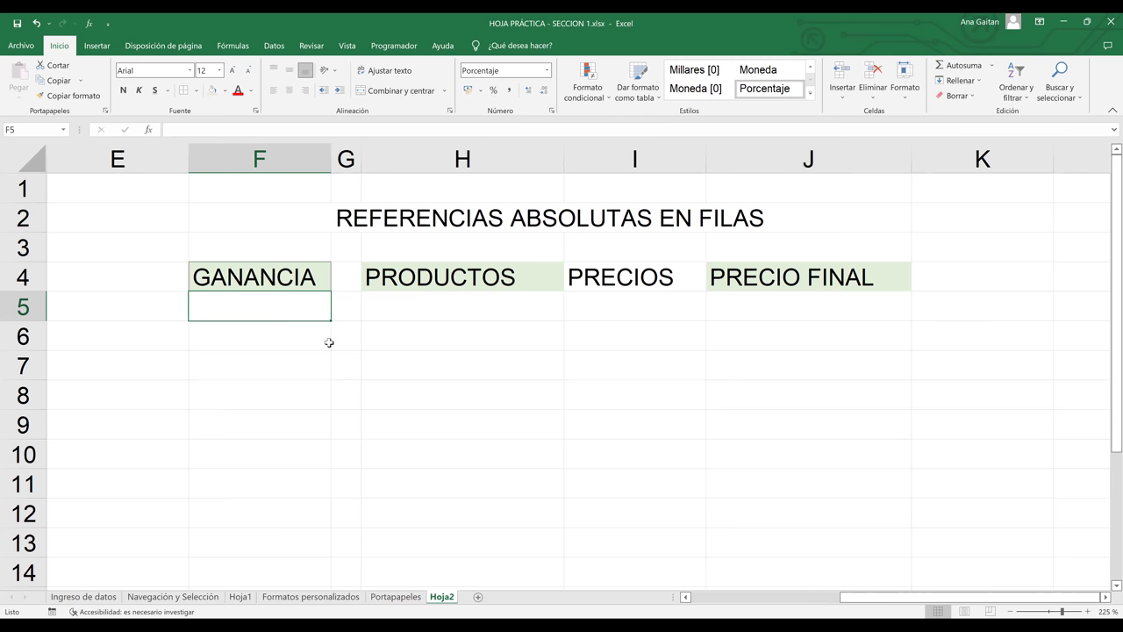
pyautogui.write('125')
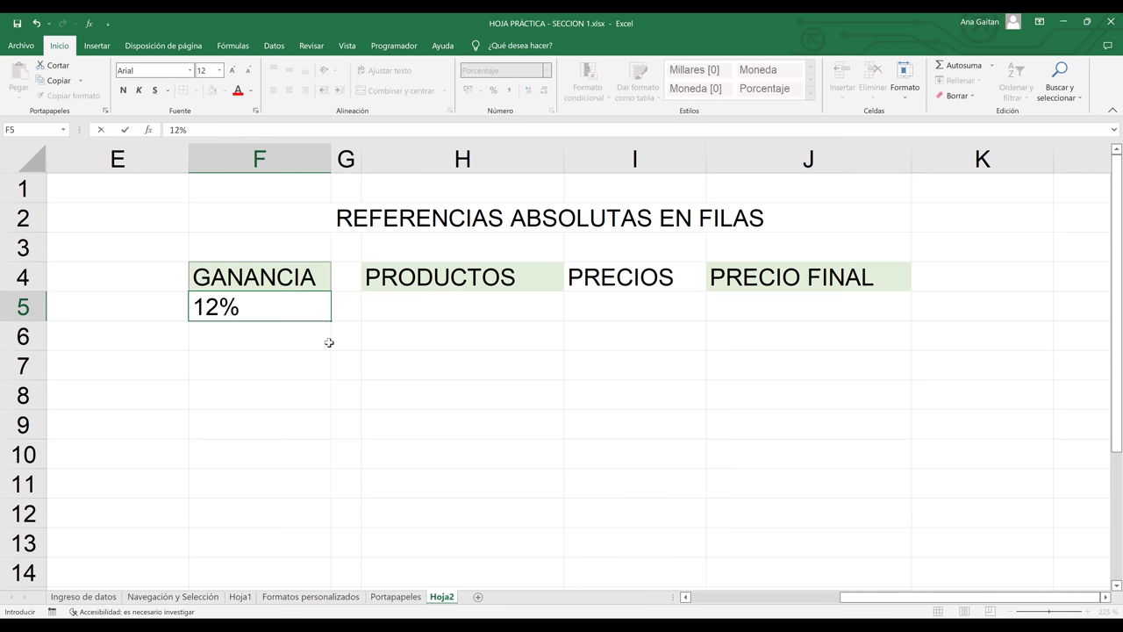
pyautogui.press('Return')
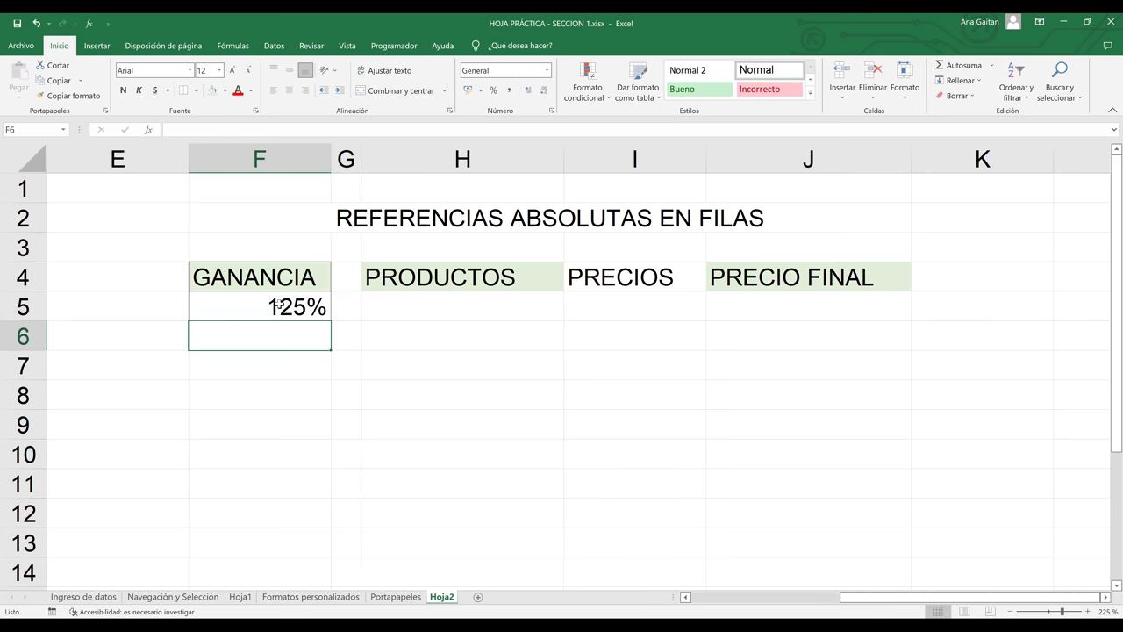
pyautogui.click(278, 304)
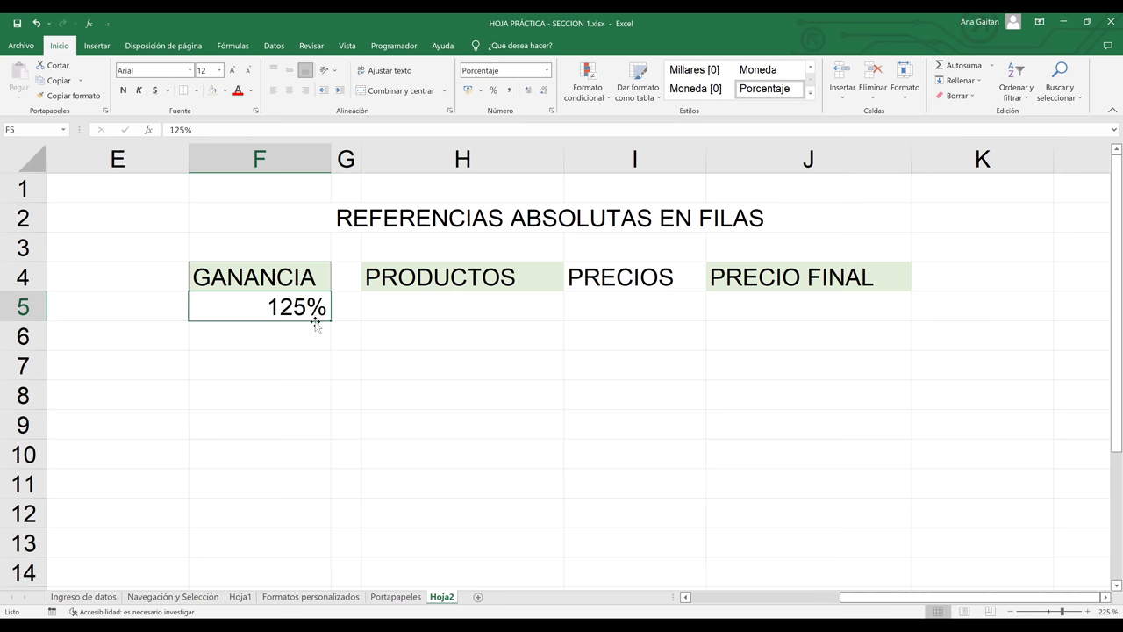
# - Enter PRODUCTO 1 in H5 as the first item under PRODUCTOS
pyautogui.click(418, 317)
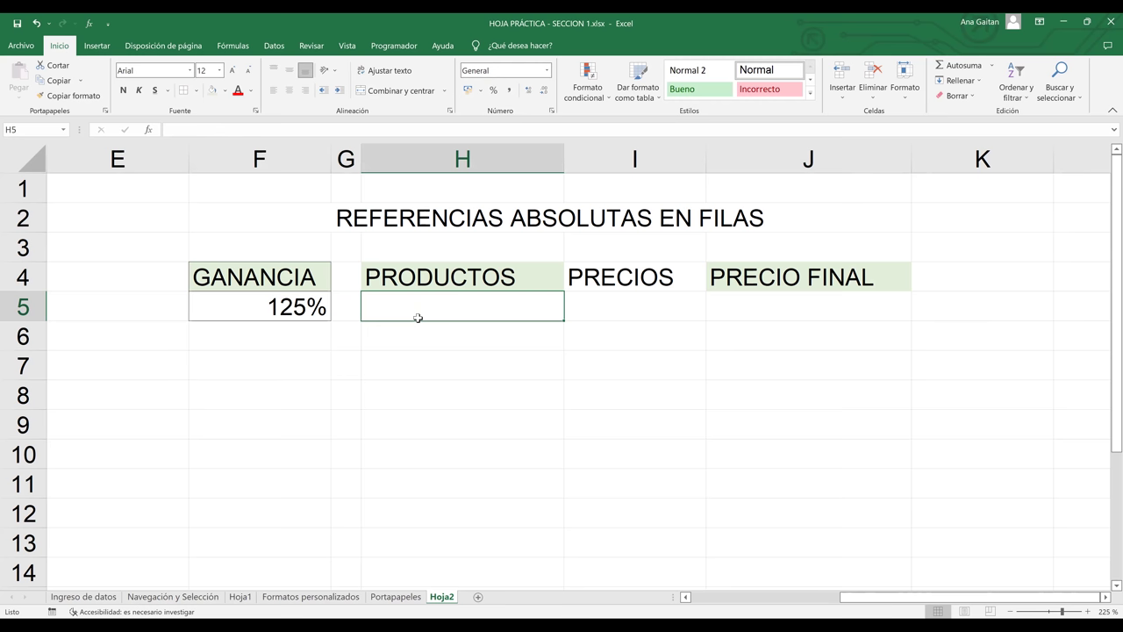
pyautogui.write('PROC')
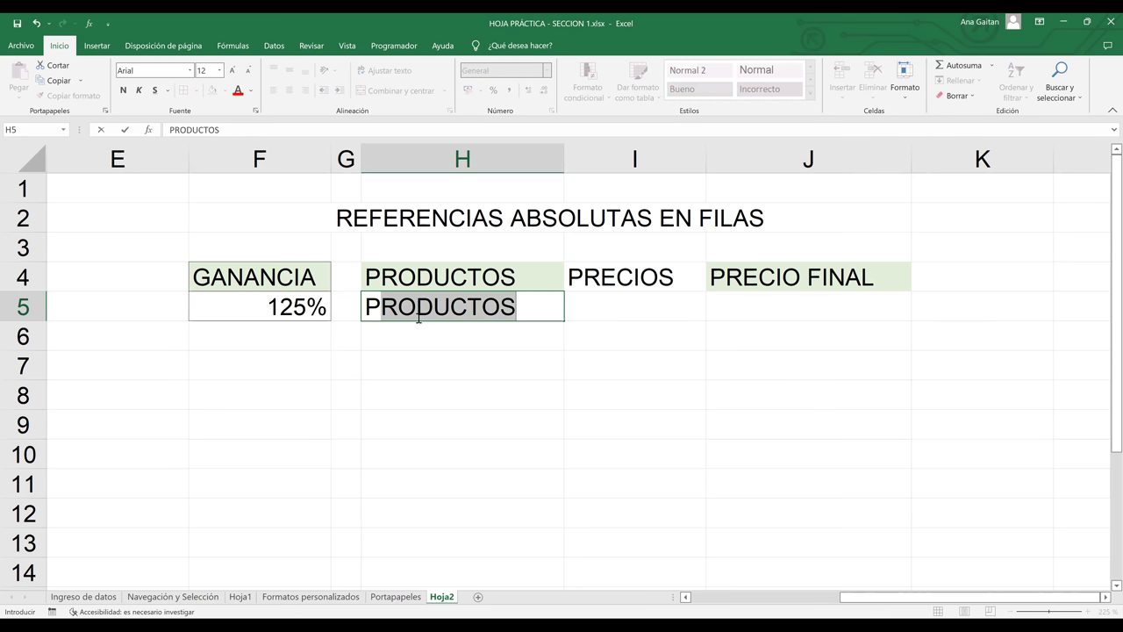
pyautogui.write('TO 1')
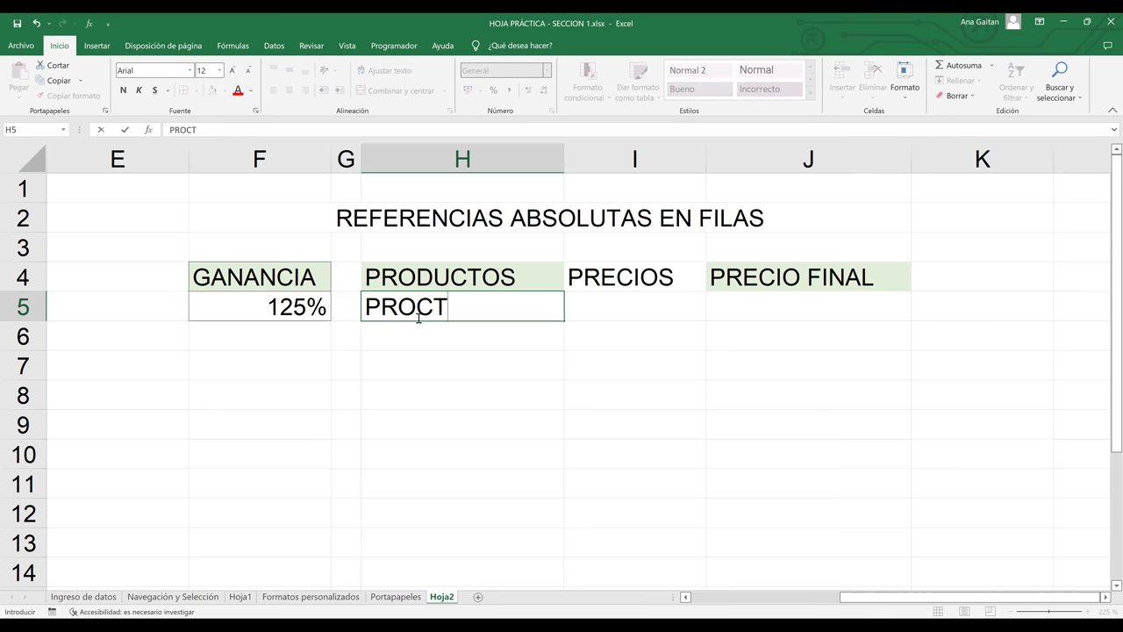
pyautogui.press('BackSpace')
pyautogui.press('BackSpace')
pyautogui.press('BackSpace')
pyautogui.press('BackSpace')
pyautogui.press('BackSpace')
pyautogui.write('DUCTO')
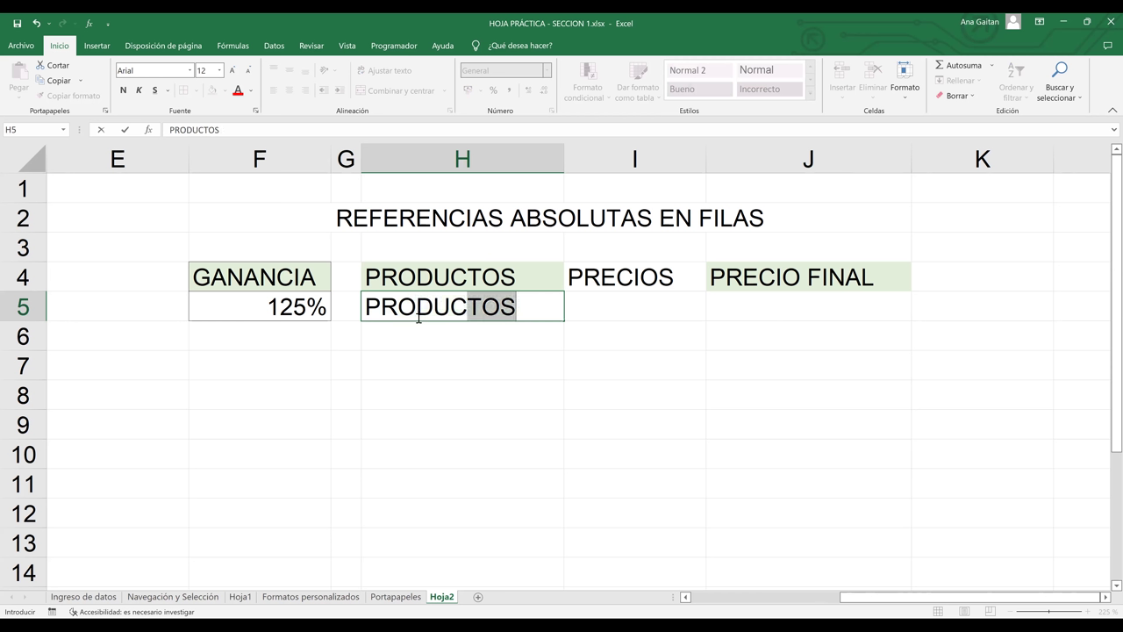
pyautogui.write(' 1')
pyautogui.press('Return')
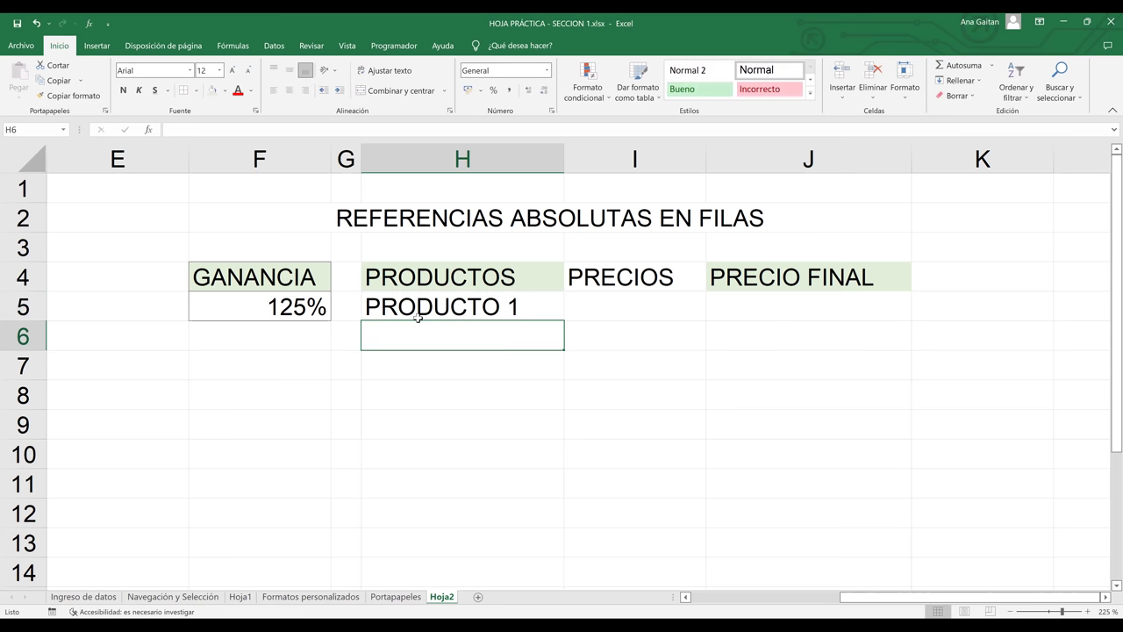
# - Continue the PRODUCTOS list with PRODUCTO 2 in H6 and PRODUCTO 3 in H7
pyautogui.write('PRO')
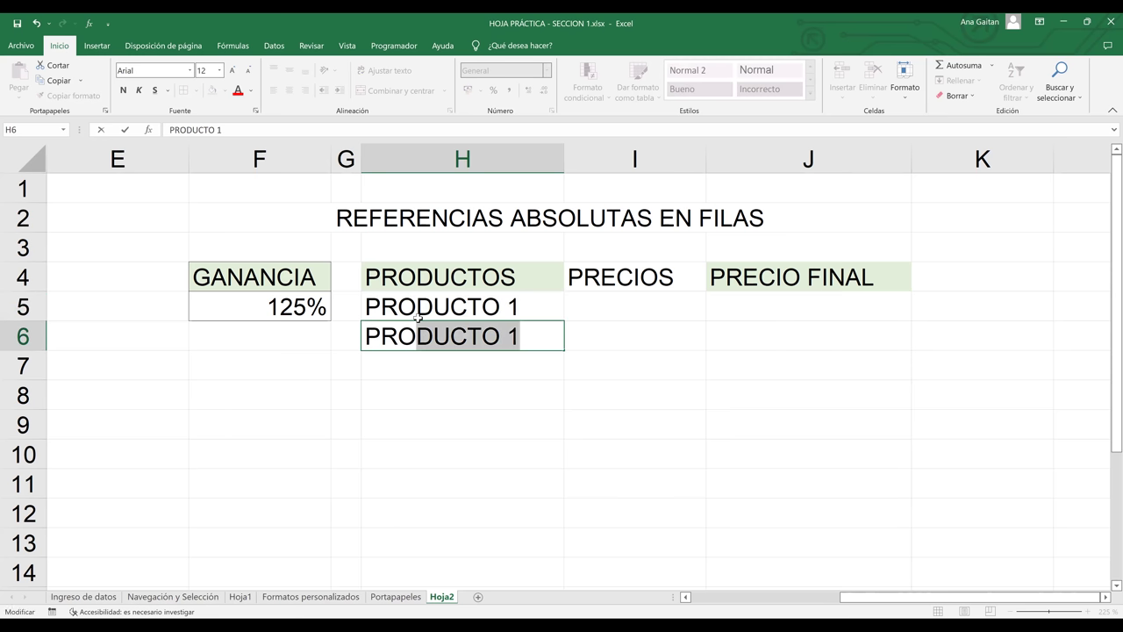
pyautogui.press('F2')
pyautogui.press('End')
pyautogui.press('BackSpace')
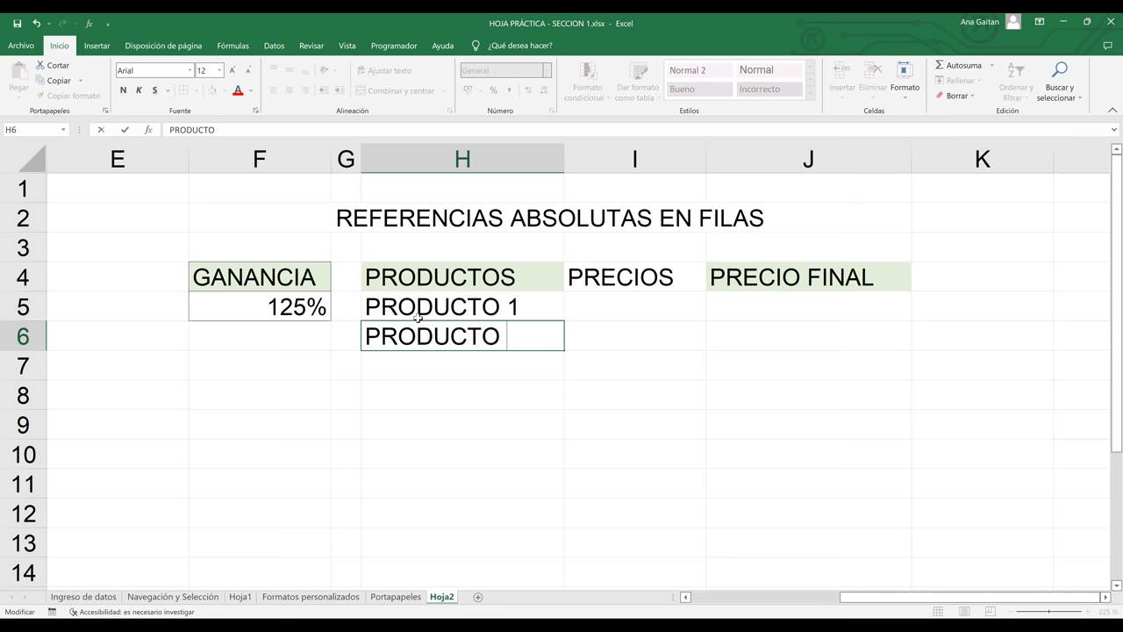
pyautogui.write('2')
pyautogui.press('Return')
pyautogui.write('PRODU')
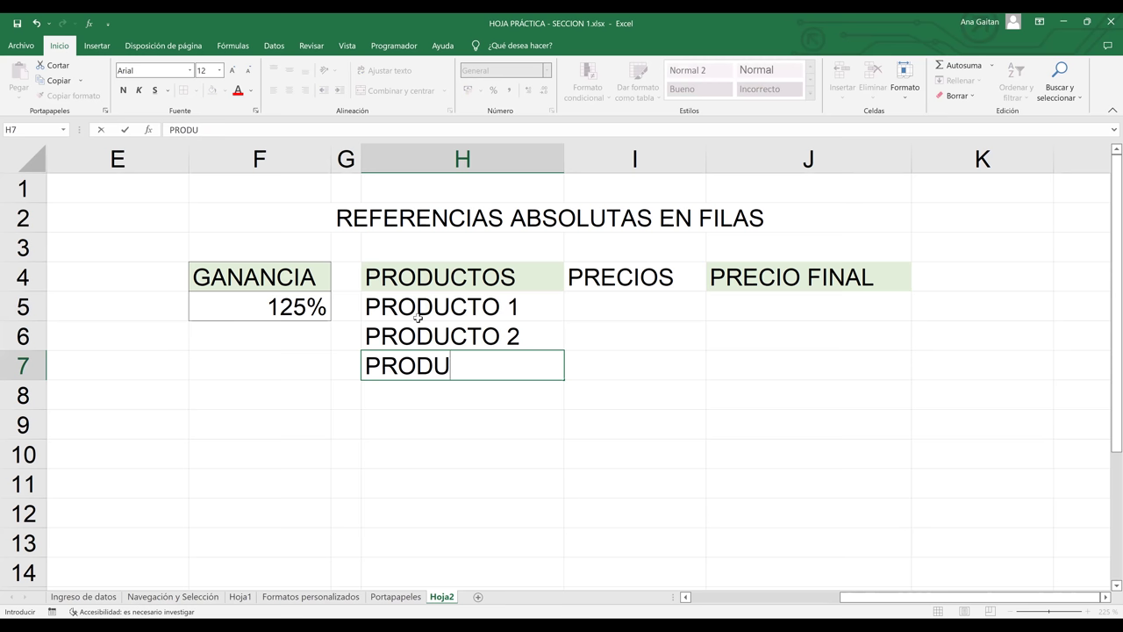
pyautogui.write('CTO 3')
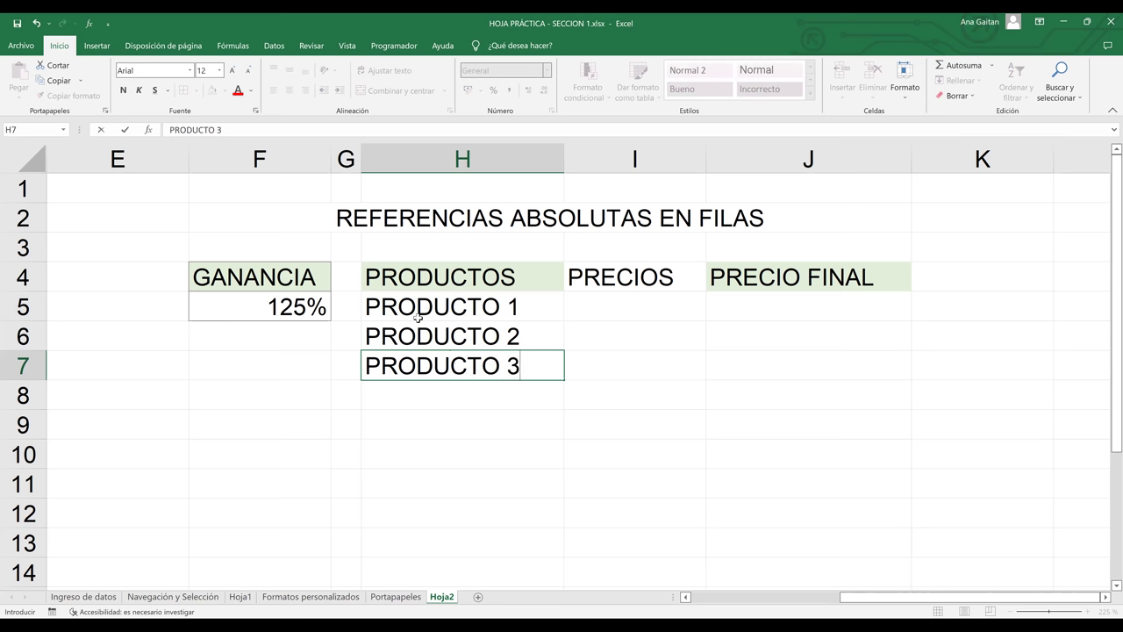
pyautogui.press('Return')
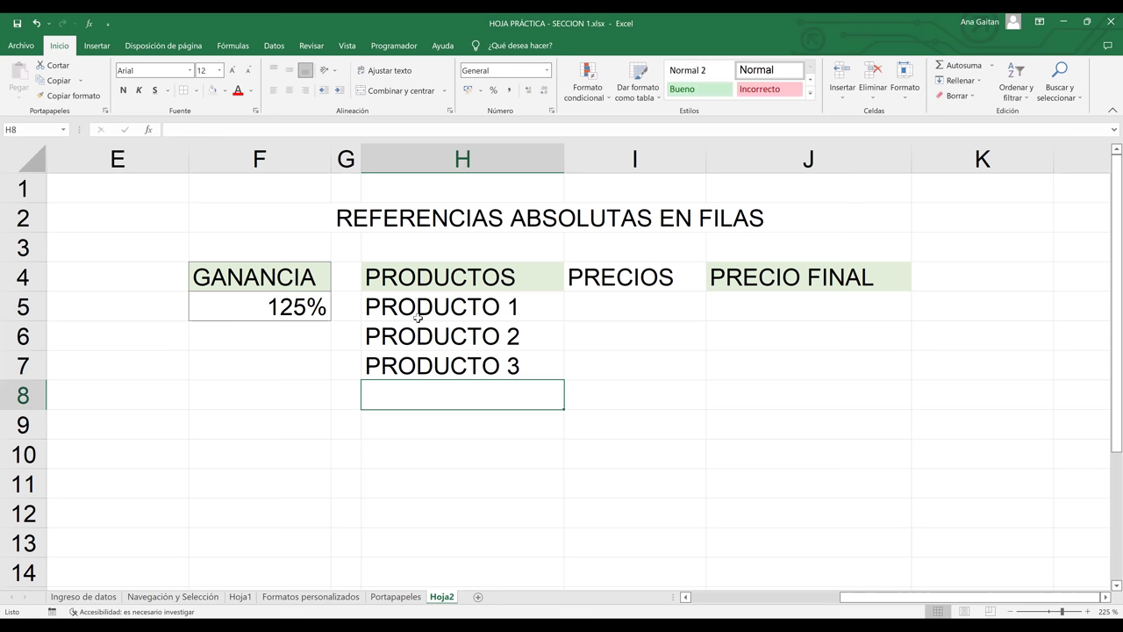
# - Complete the PRODUCTOS list with PRODUCTO 4 in H8 and PRODUCTO 5 in H9
pyautogui.write('PRODUC')
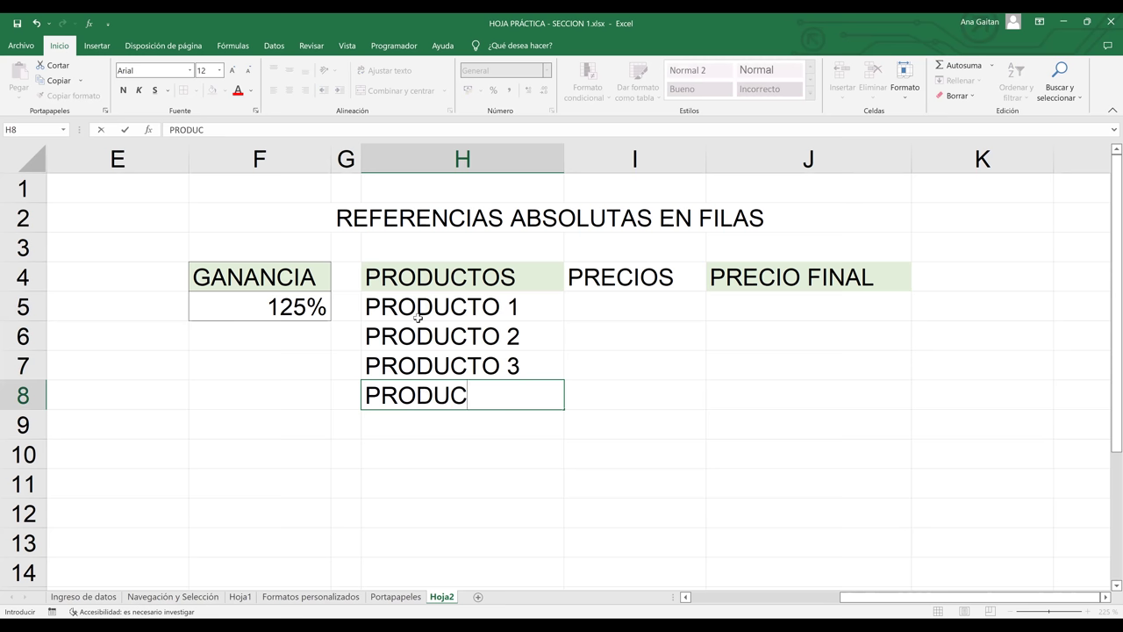
pyautogui.write('TO 4')
pyautogui.press('Return')
pyautogui.write('P')
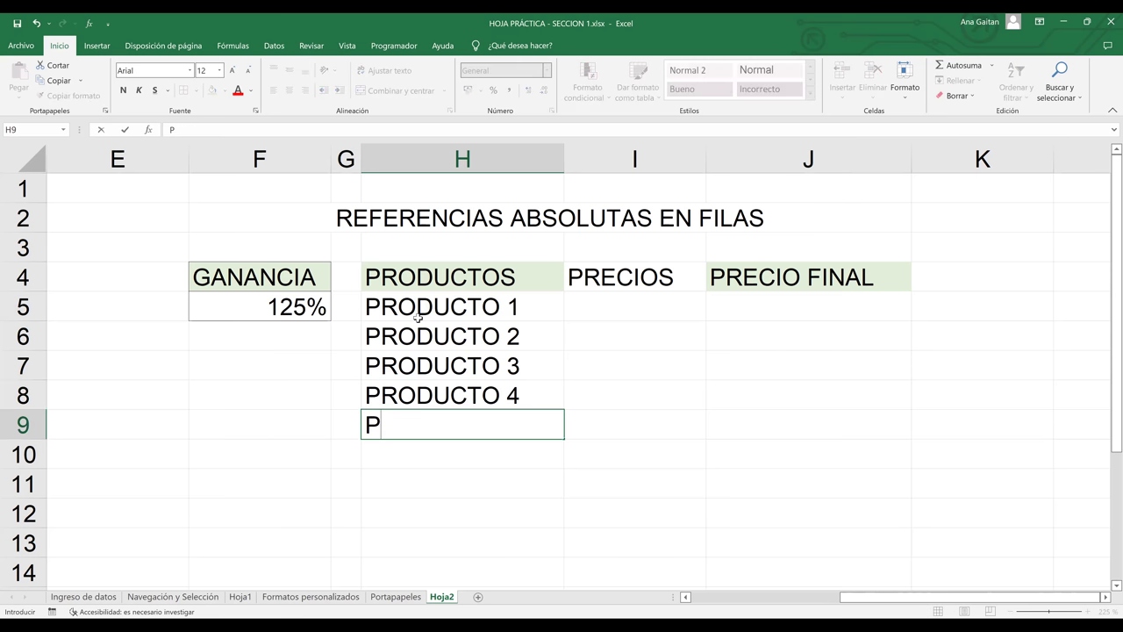
pyautogui.write('RODUCTO 5')
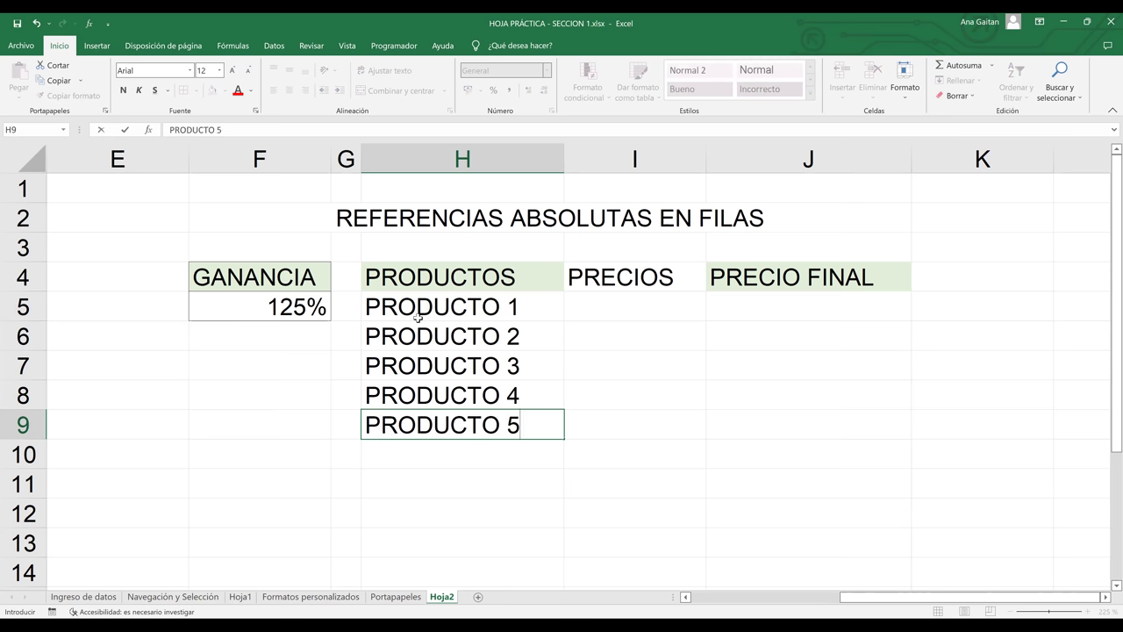
pyautogui.press('Return')
# - Apply the Contabilidad number format to the empty PRECIOS cells I5:I9
pyautogui.click(612, 306)
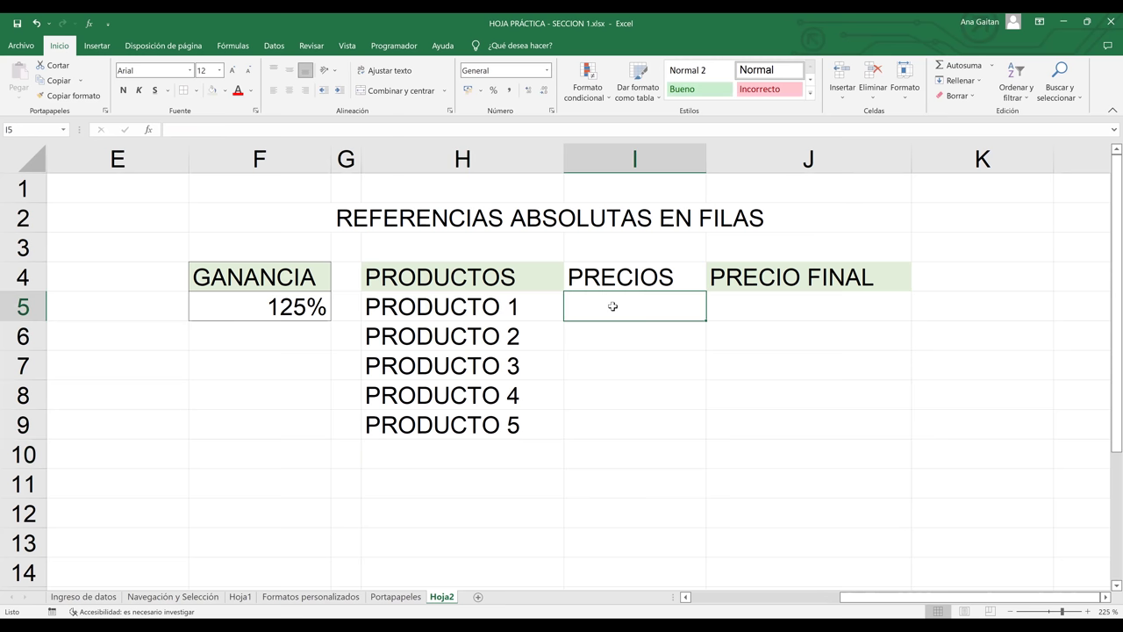
pyautogui.moveTo(612, 306); pyautogui.dragTo(608, 413)
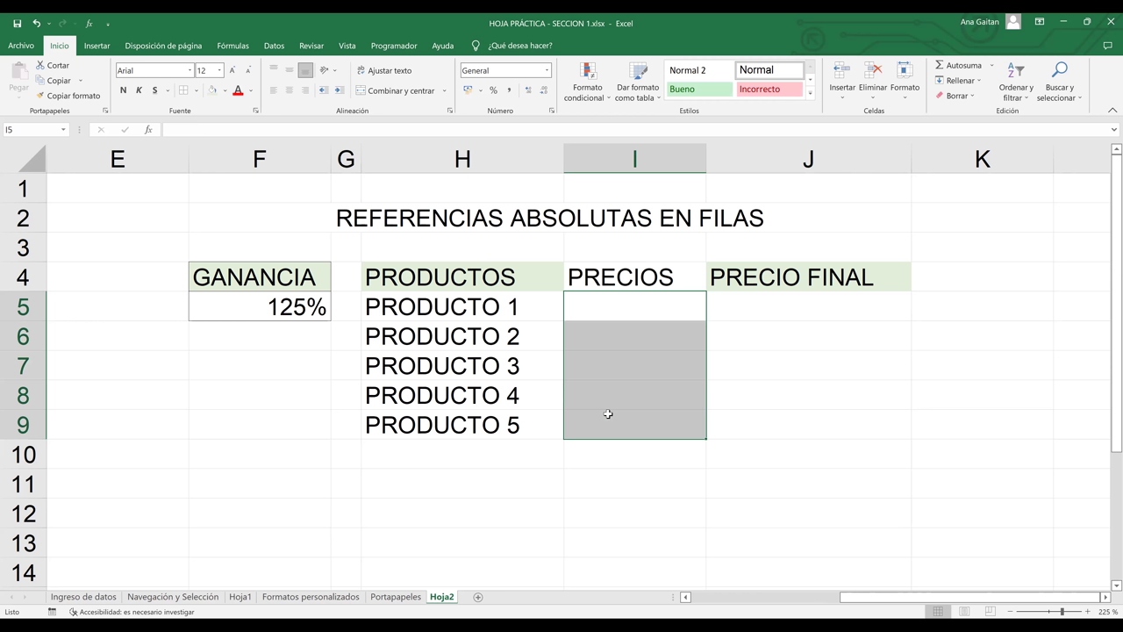
pyautogui.click(547, 76)
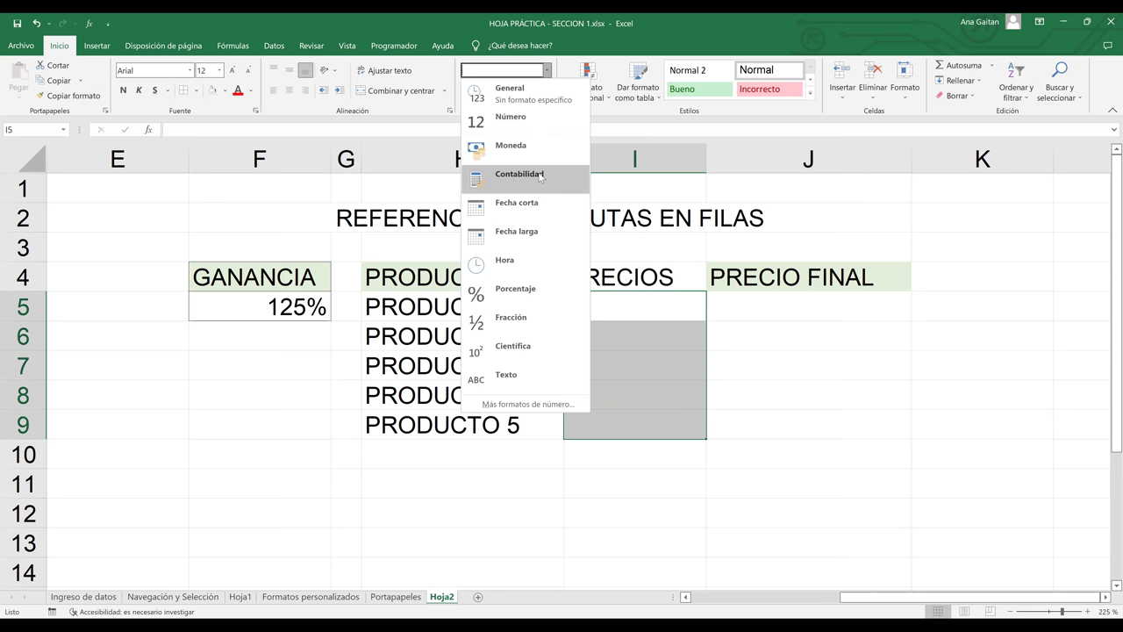
pyautogui.click(539, 176)
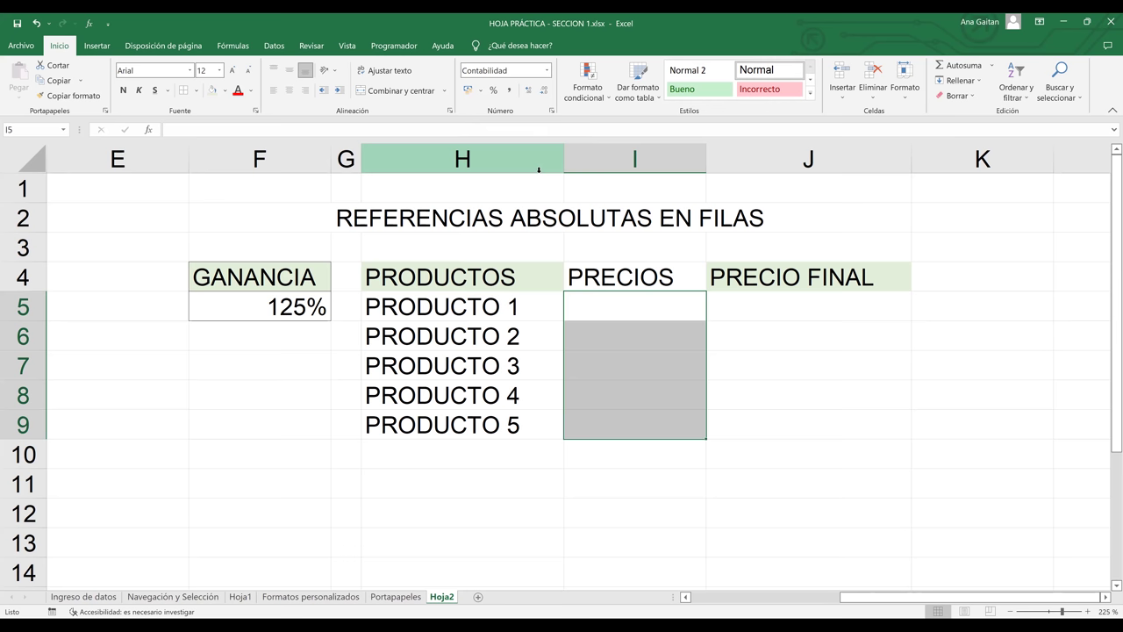
# - Fill the PRECIOS column from I5 to I9 with the prices 71, 75, 86, 149 and 31
pyautogui.click(645, 304)
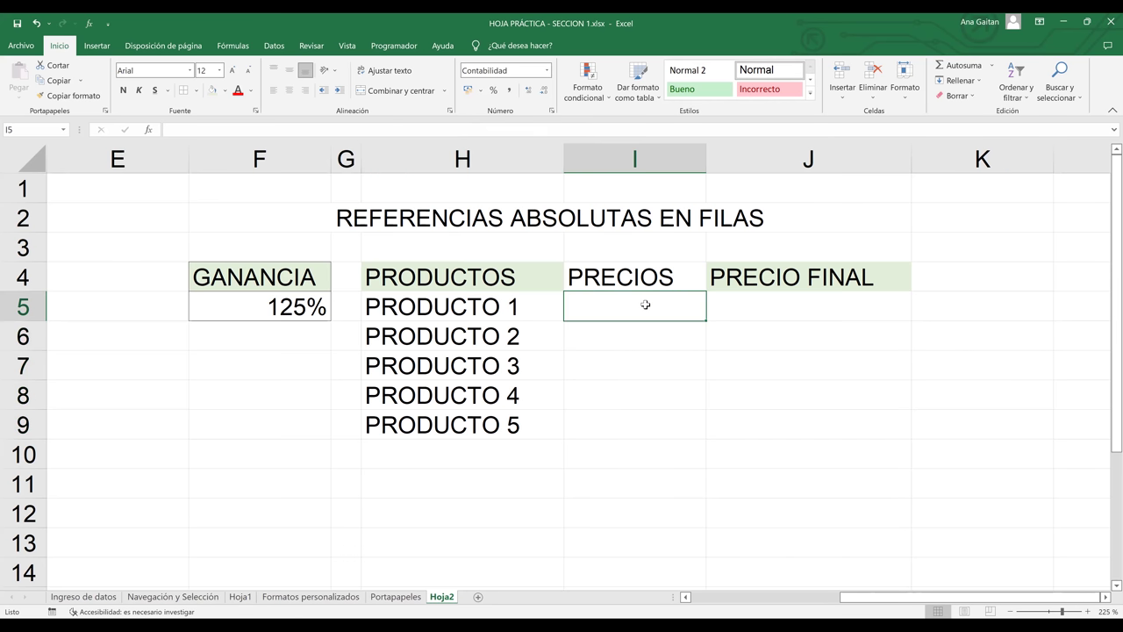
pyautogui.write('71')
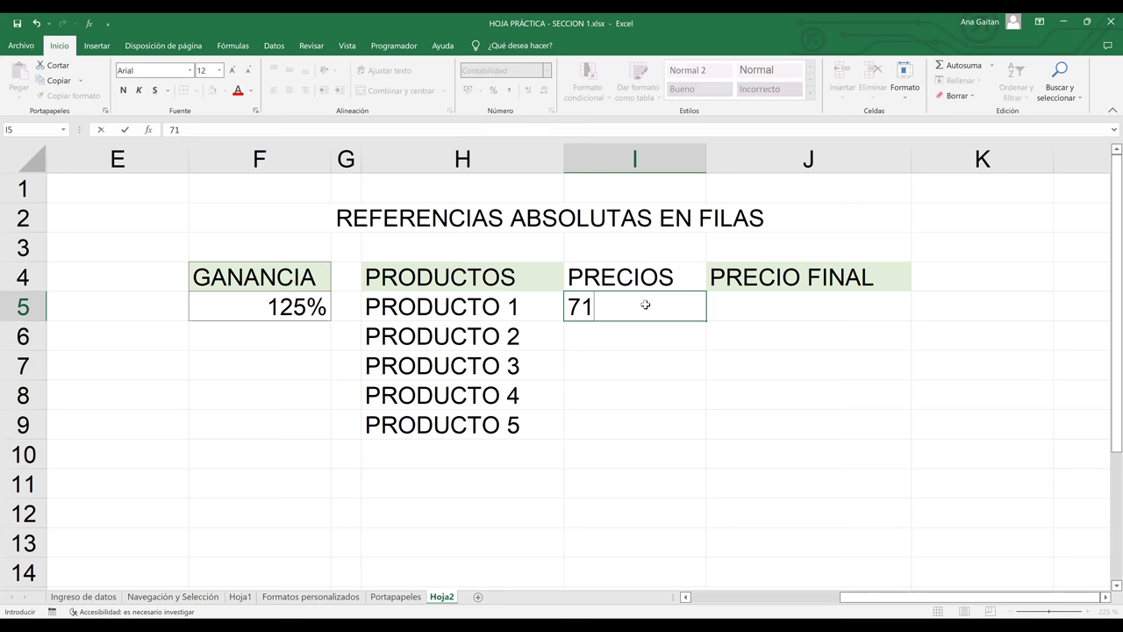
pyautogui.press('Return')
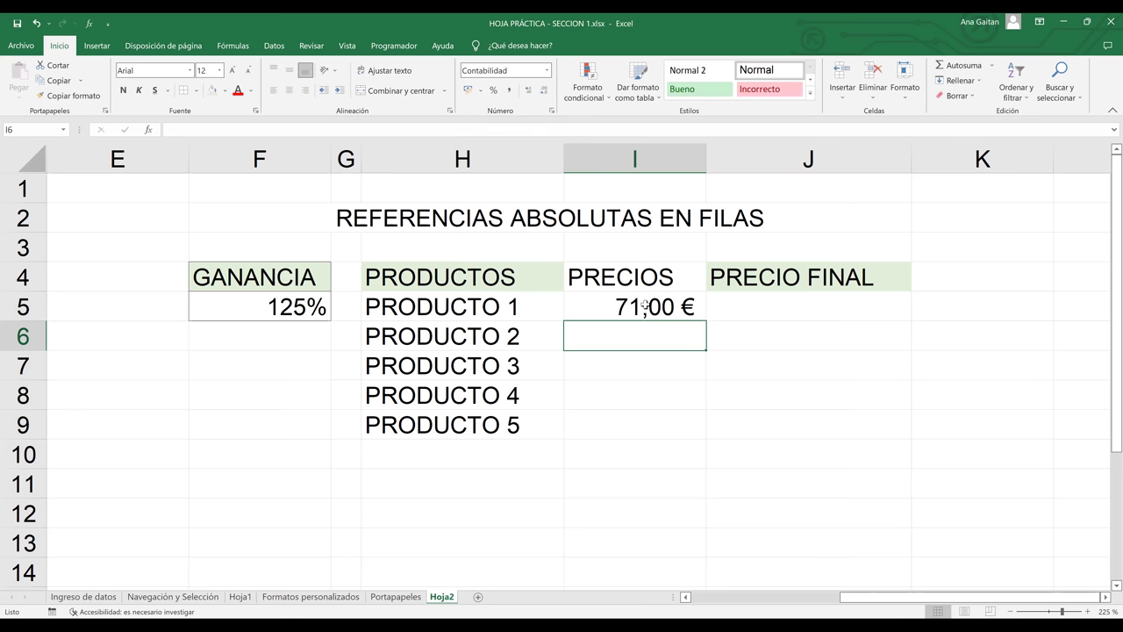
pyautogui.write('7')
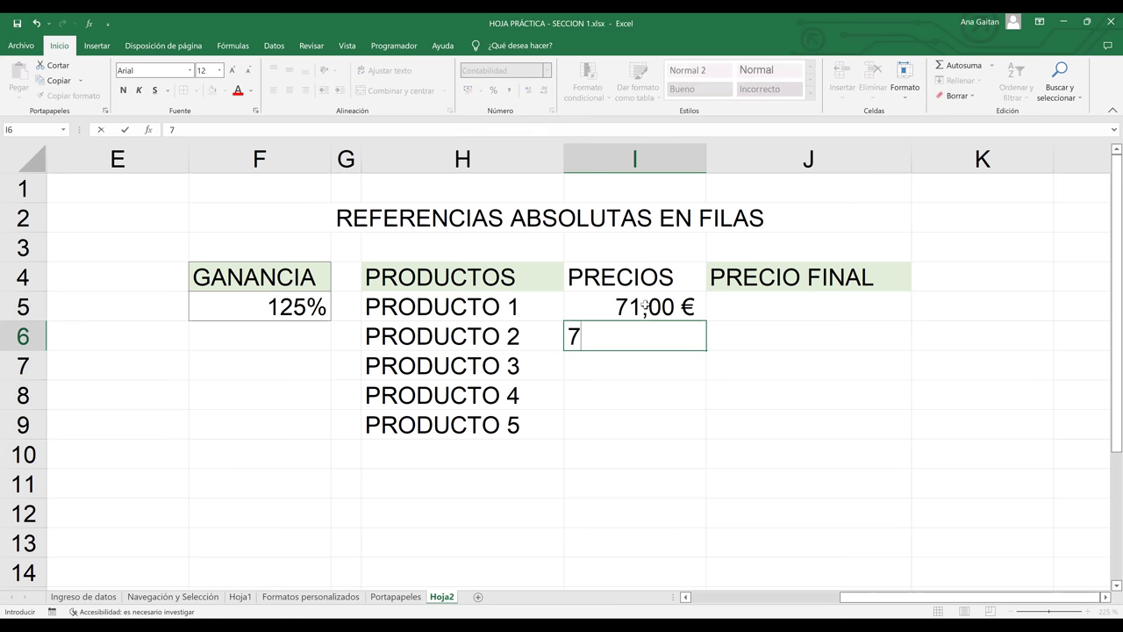
pyautogui.write('5')
pyautogui.press('Return')
pyautogui.write('8')
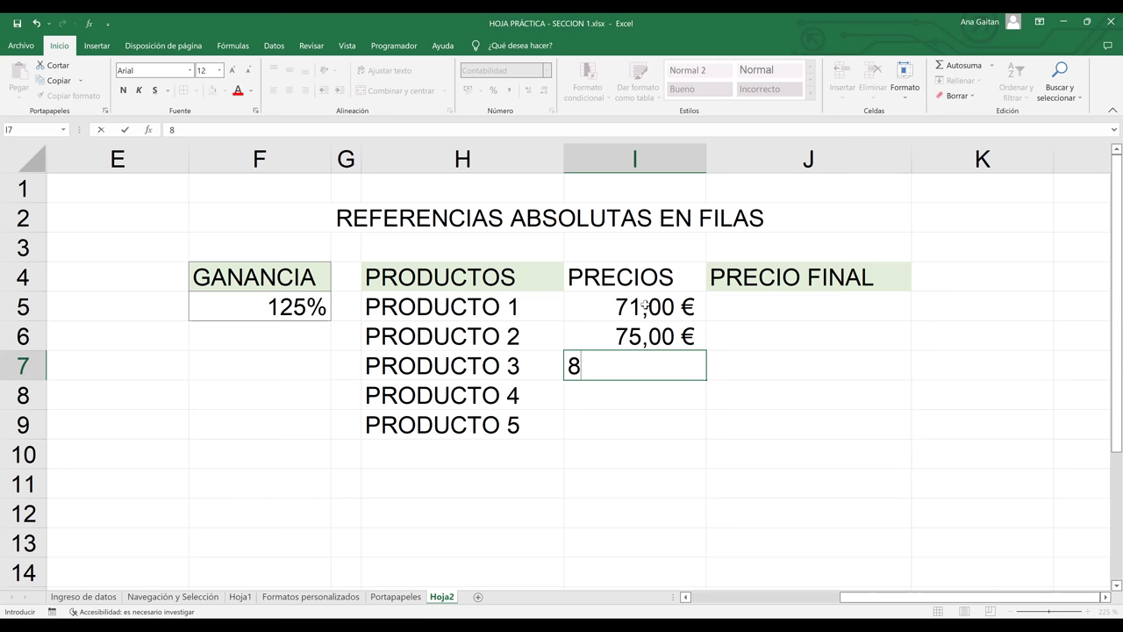
pyautogui.write('6')
pyautogui.press('Return')
pyautogui.write('149')
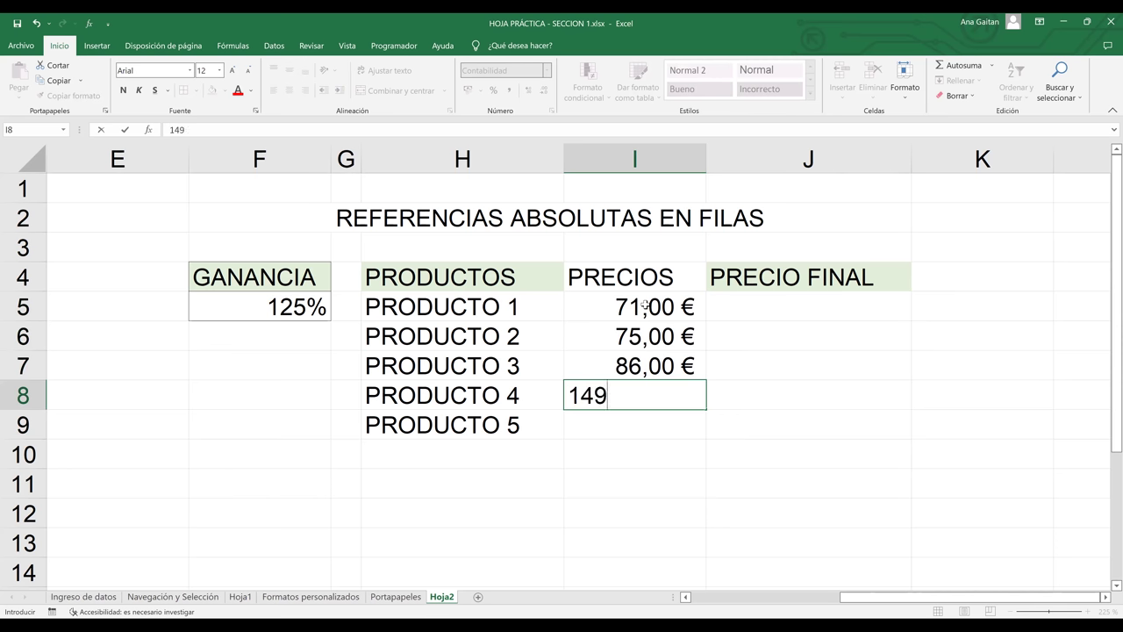
pyautogui.press('Return')
pyautogui.write('31')
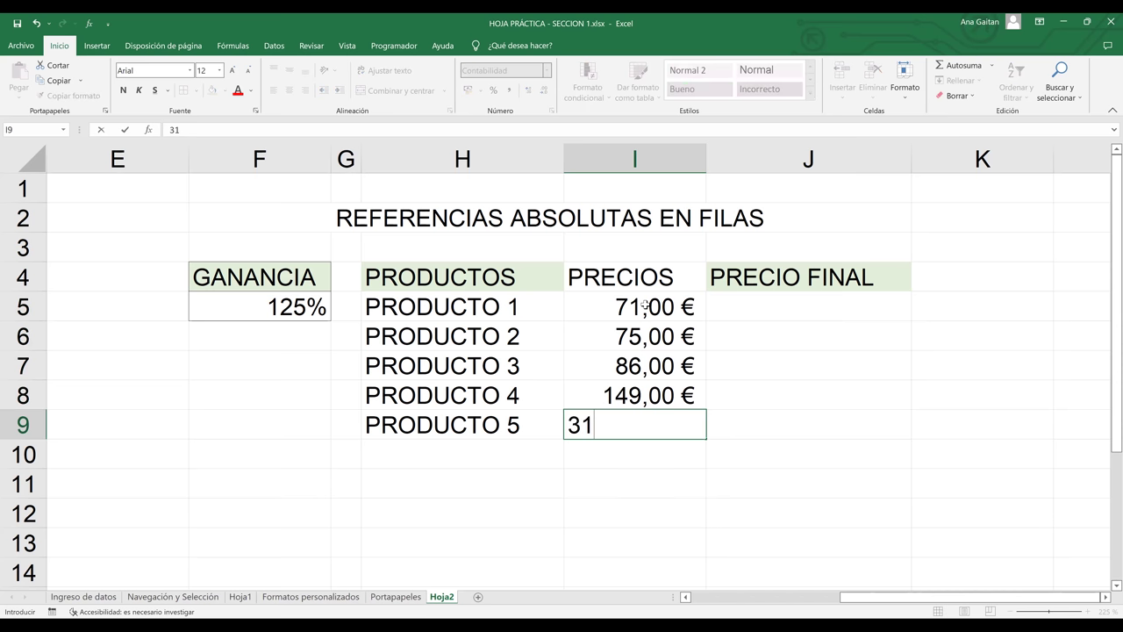
# - Format the prices in I5:I9 as accounting with the dollar ($) symbol
pyautogui.moveTo(645, 306); pyautogui.dragTo(654, 426)
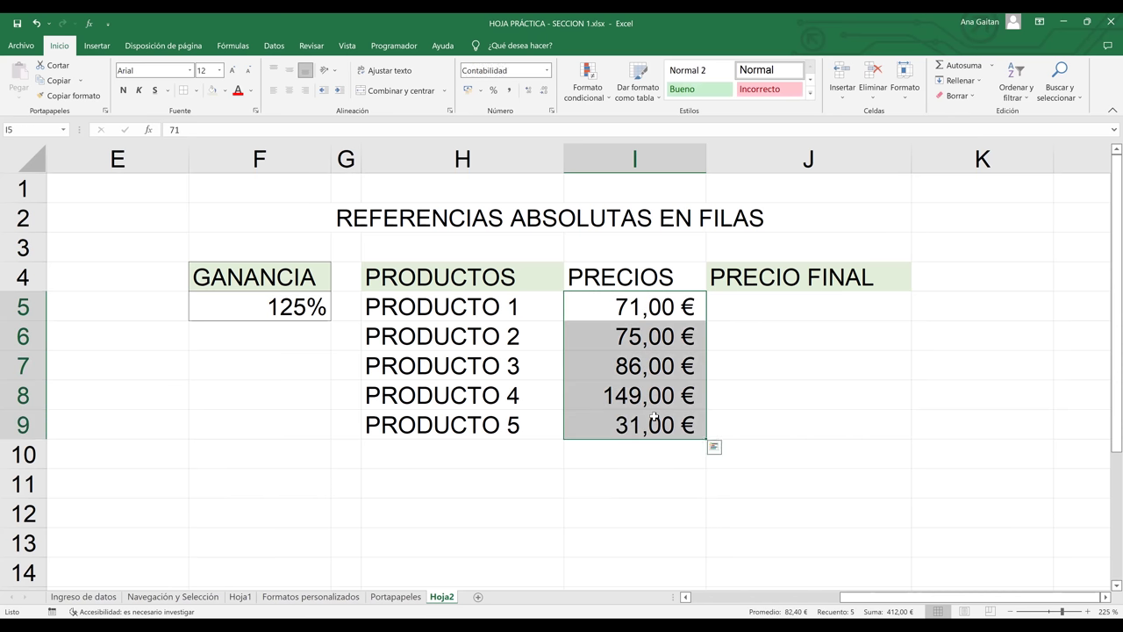
pyautogui.click(552, 111)
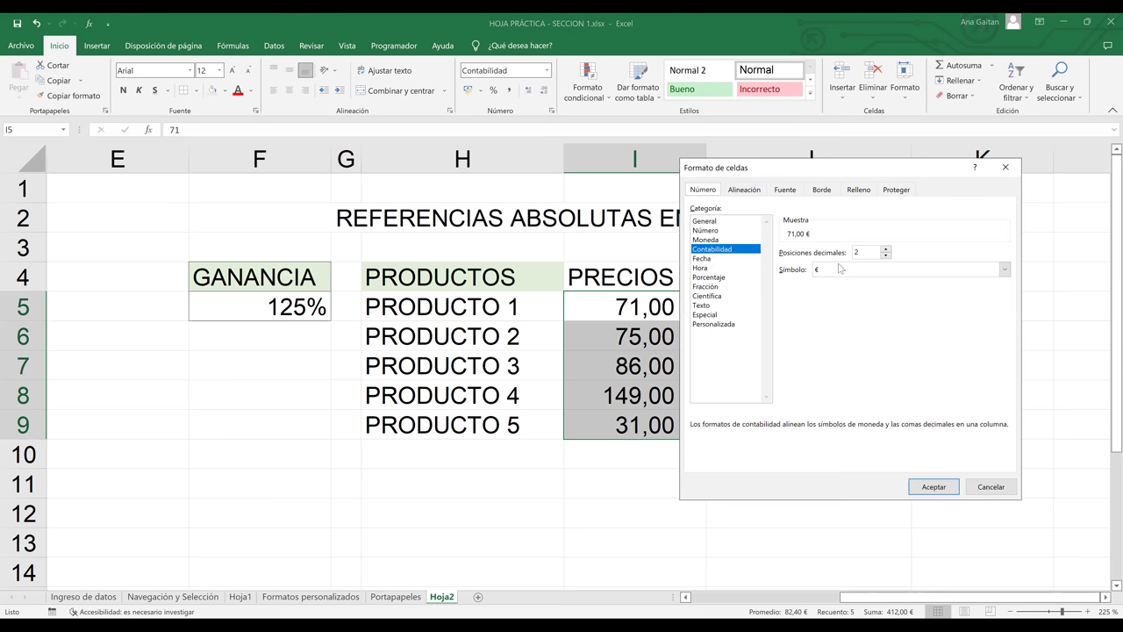
pyautogui.click(874, 274)
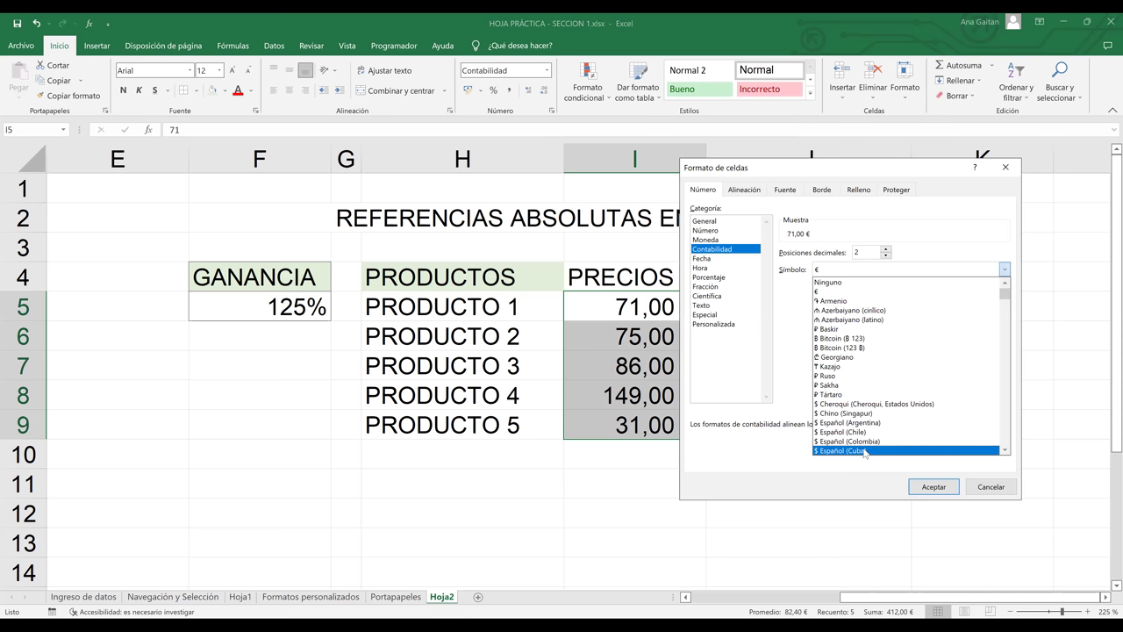
pyautogui.scroll(-1, 865, 450)
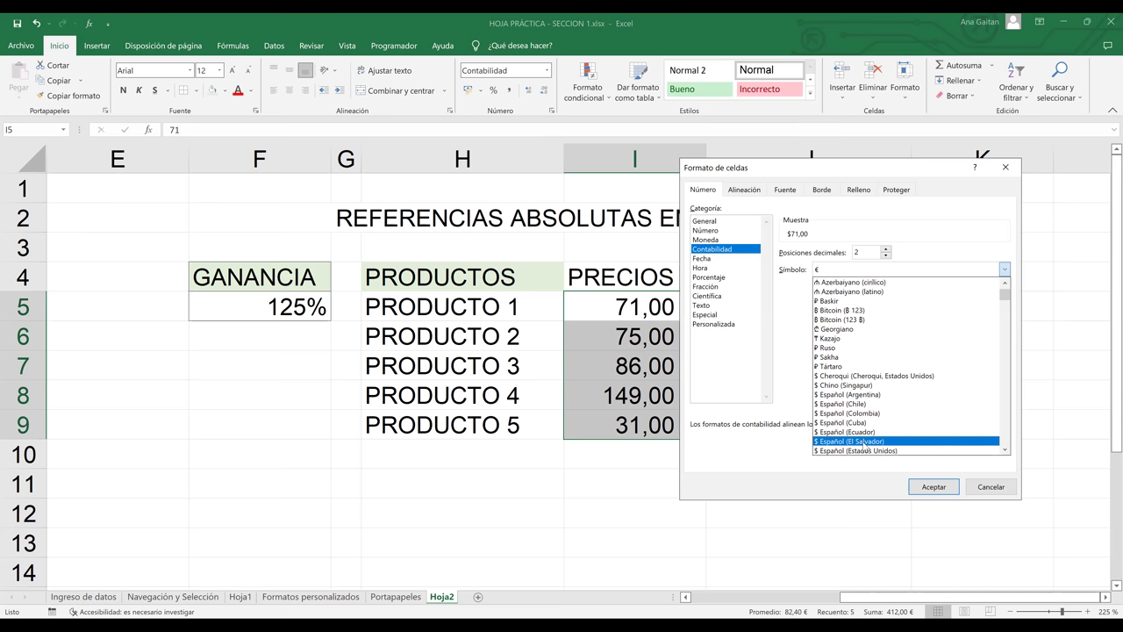
pyautogui.click(930, 488)
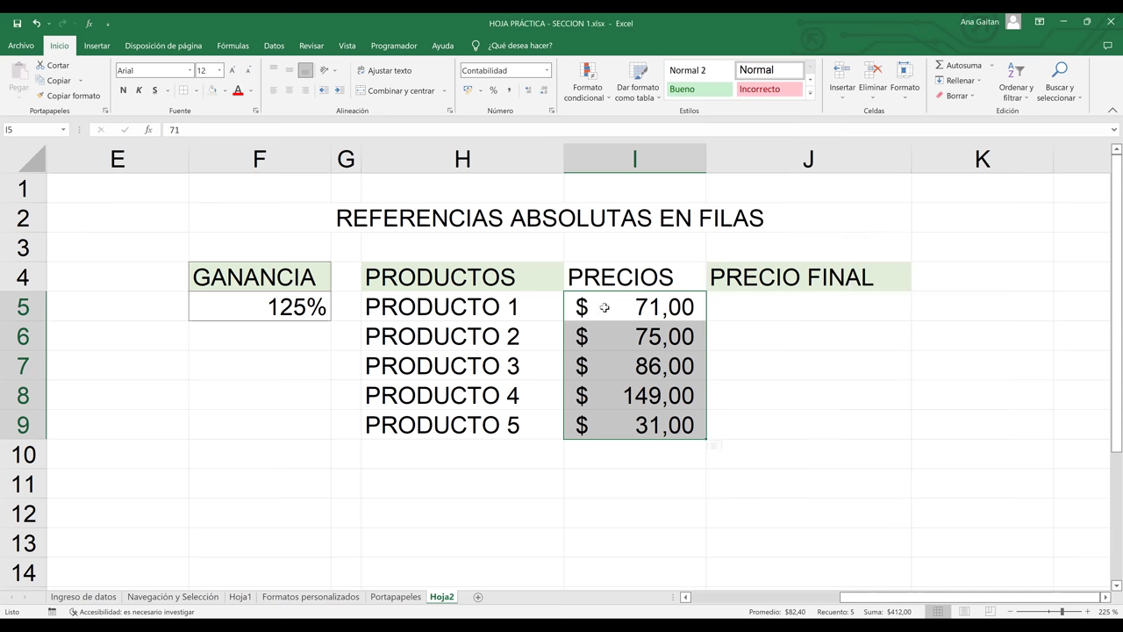
# - Enter the formula =I5*F5 in J5 to calculate the final price of PRODUCTO 1
pyautogui.click(814, 314)
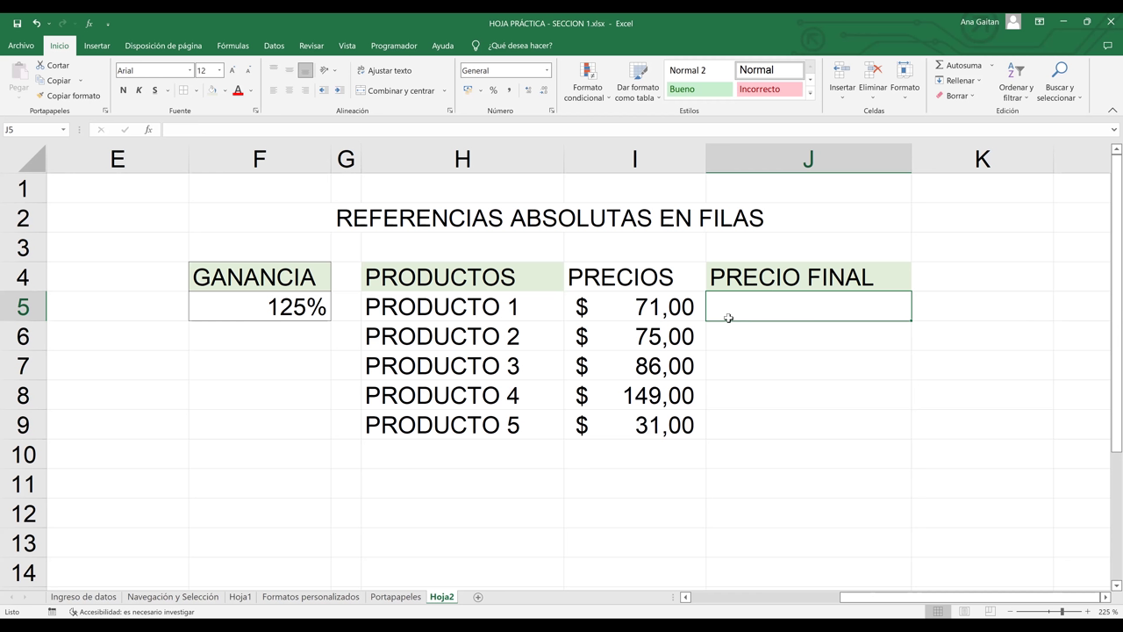
pyautogui.click(655, 308)
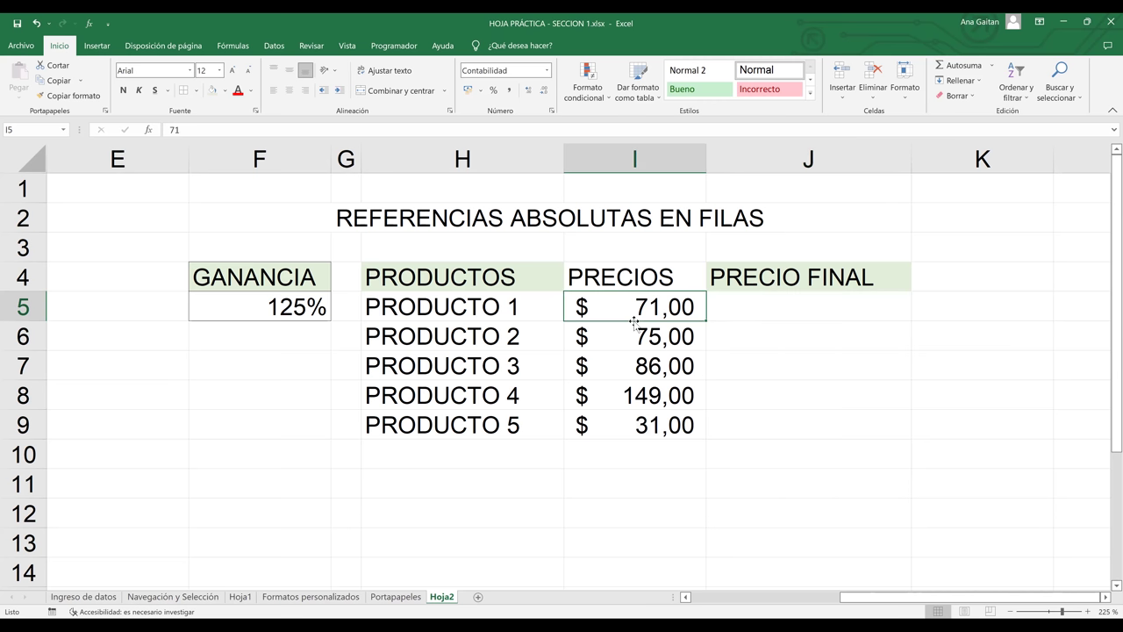
pyautogui.click(262, 309)
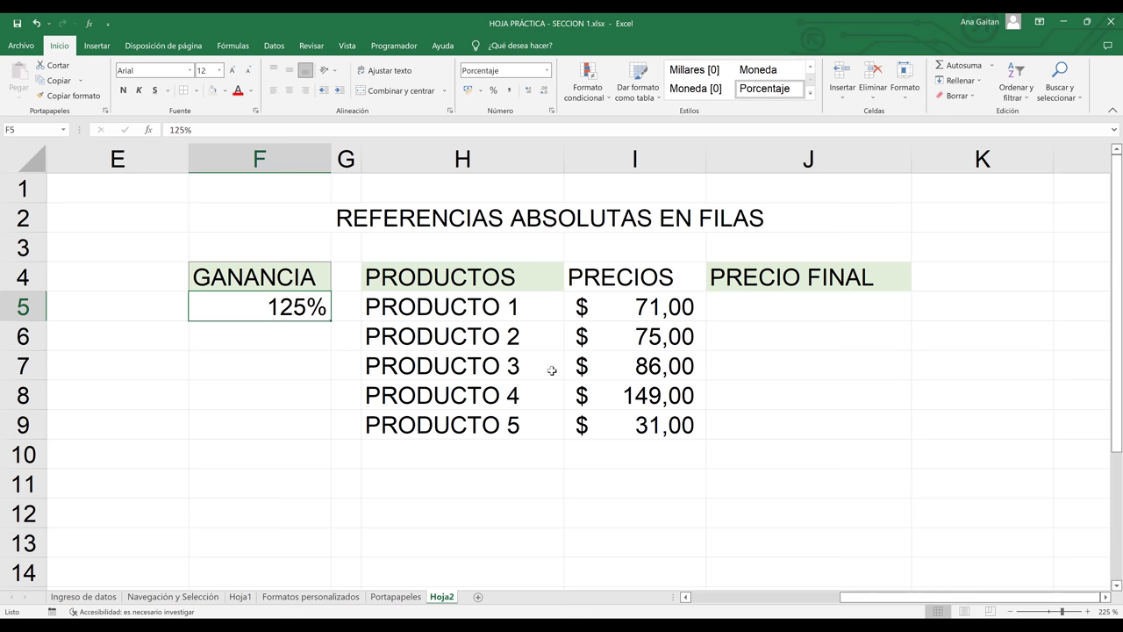
pyautogui.click(781, 310)
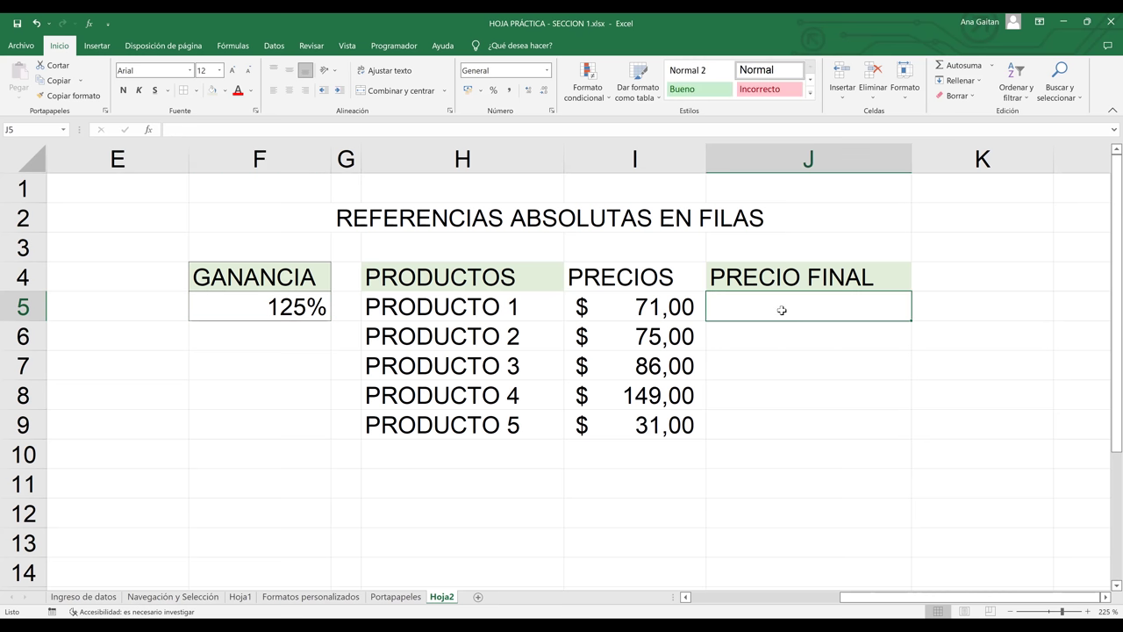
pyautogui.write('=')
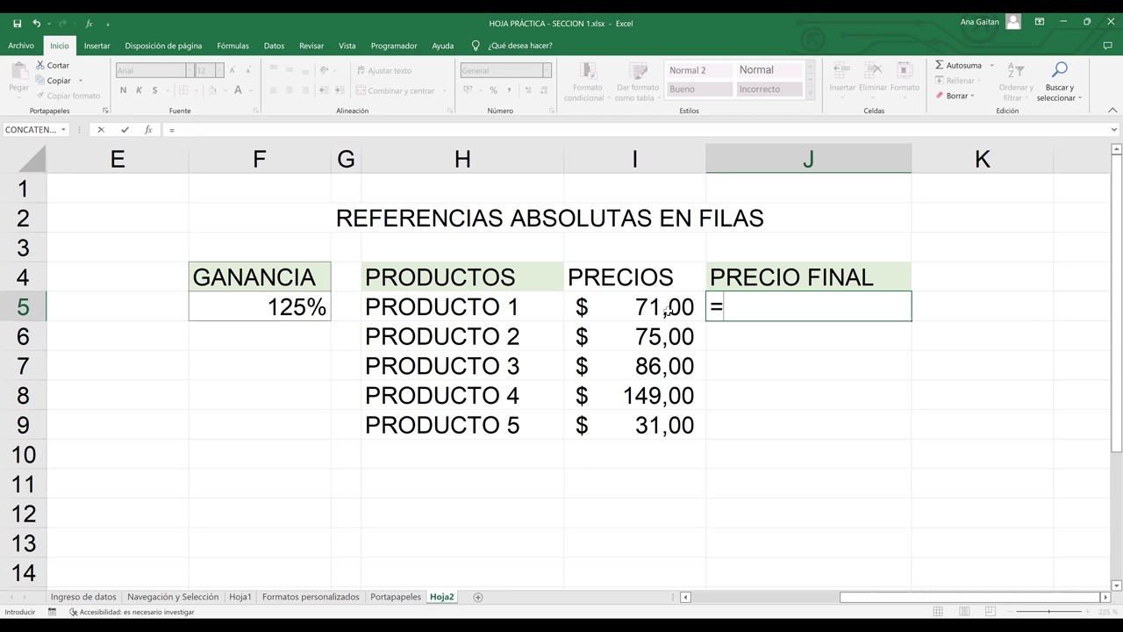
pyautogui.click(660, 309)
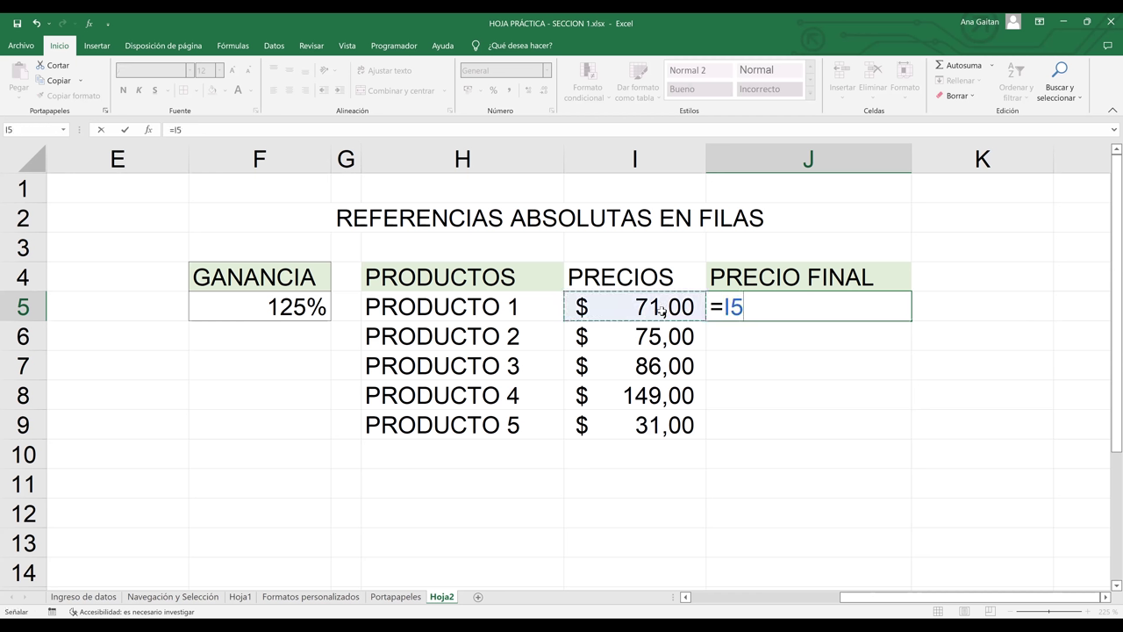
pyautogui.write('*')
pyautogui.click(299, 306)
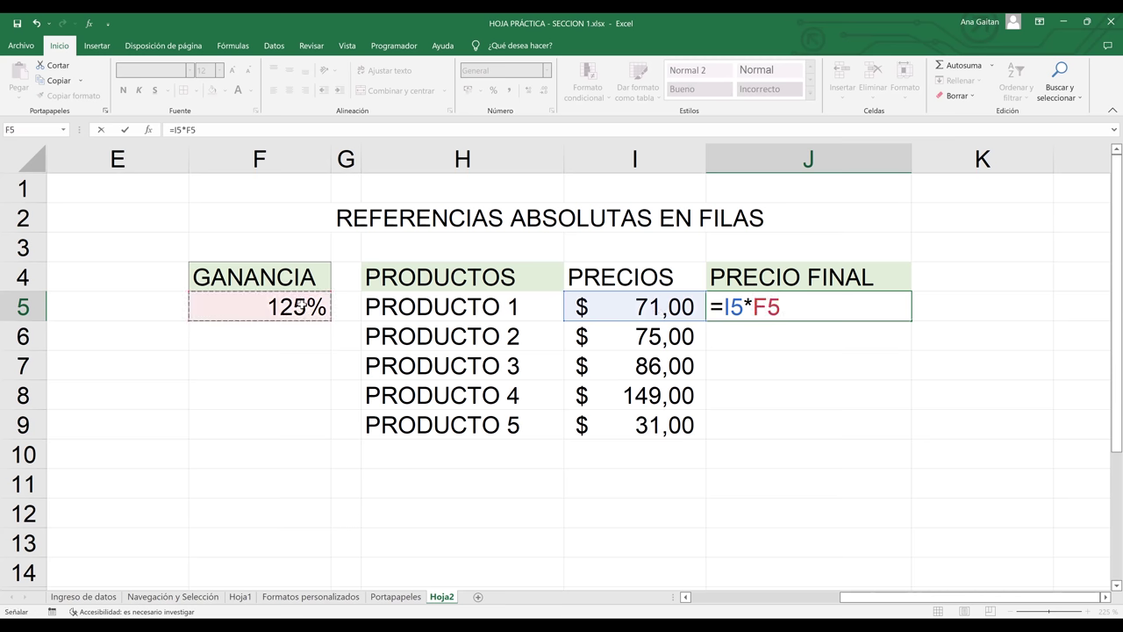
pyautogui.press('Return')
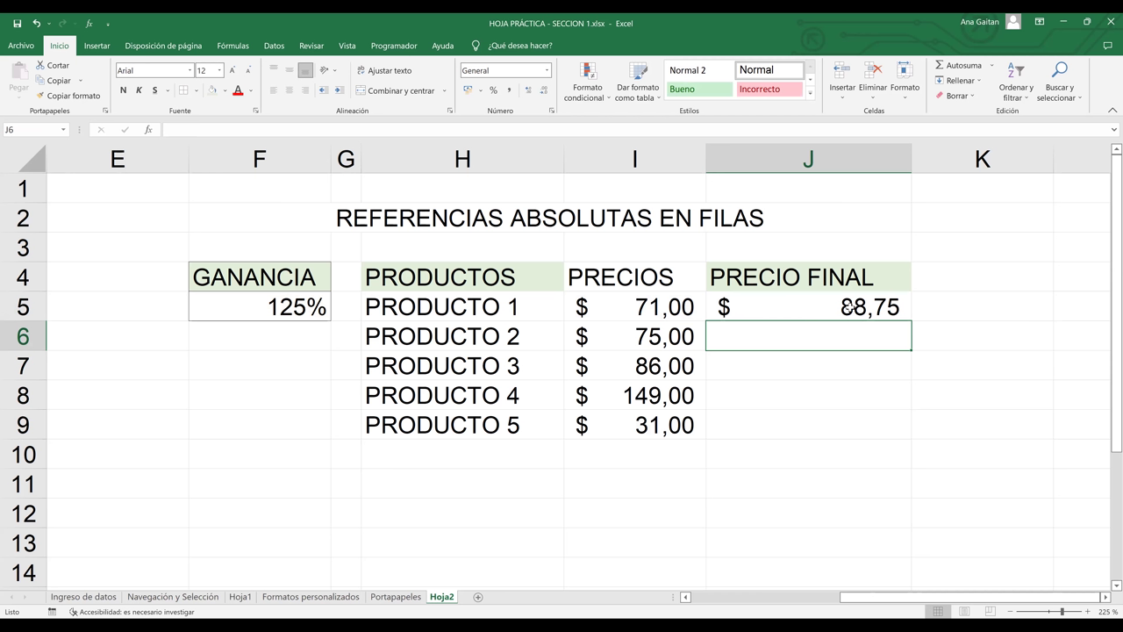
# - Fill the final price formula from J5 down to J9
pyautogui.click(849, 306)
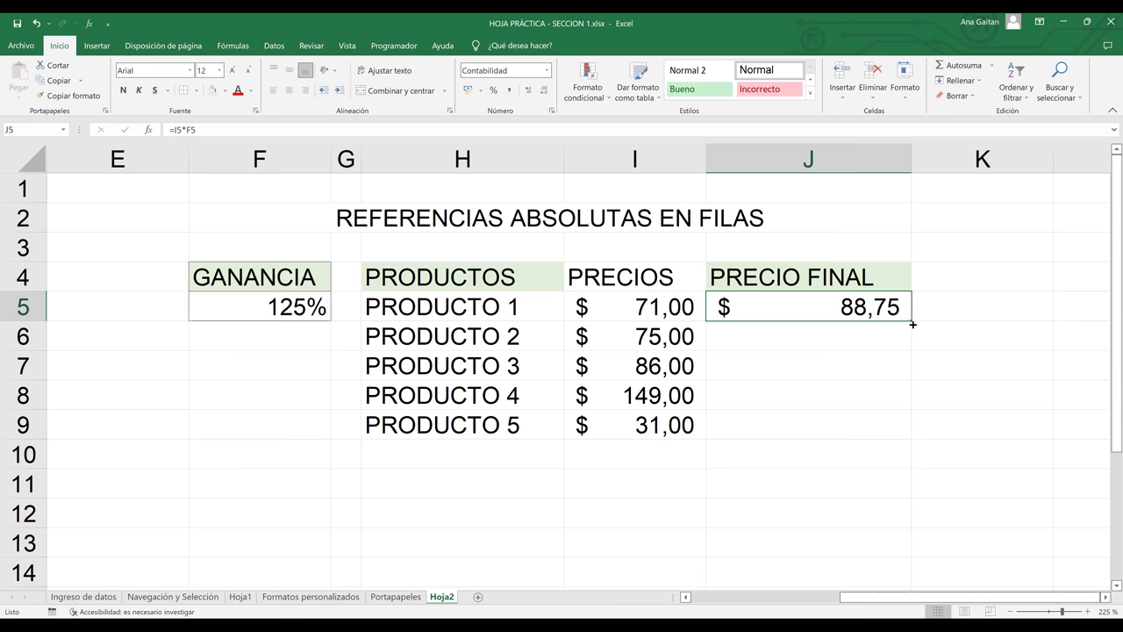
pyautogui.moveTo(912, 320); pyautogui.dragTo(882, 432)
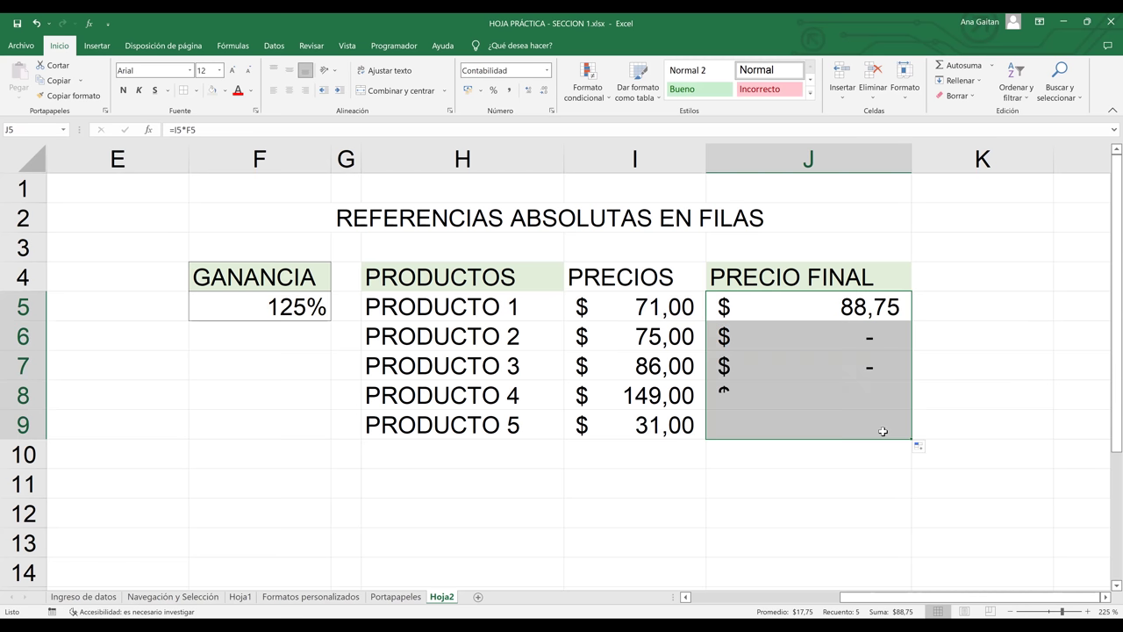
pyautogui.click(882, 431)
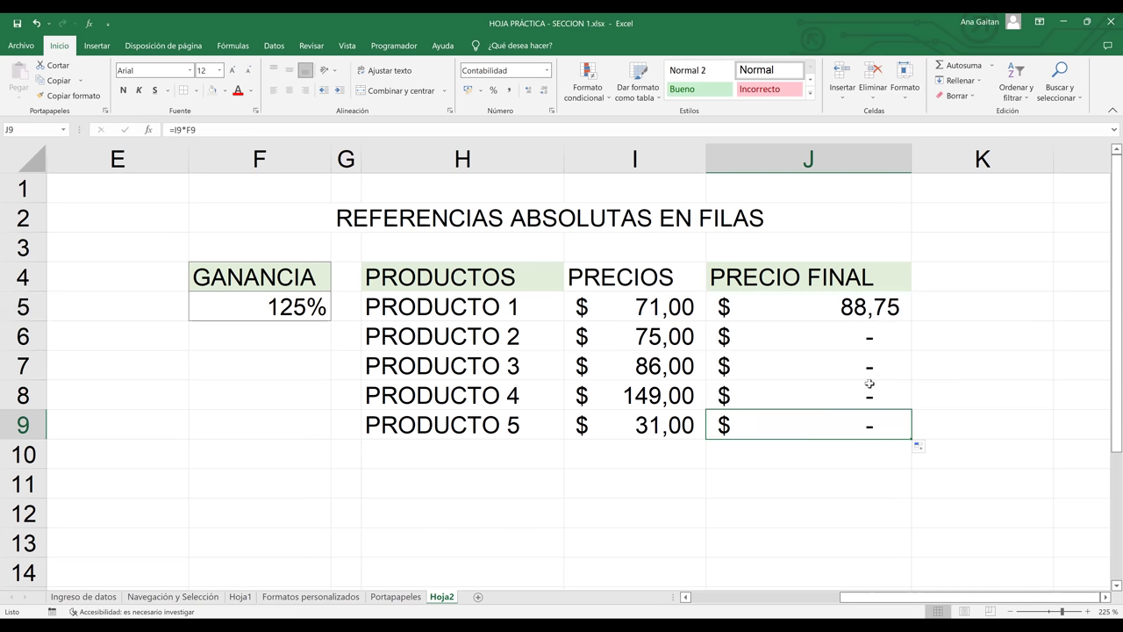
# - Check which cells the copied formula in J6 refers to and clear J6
pyautogui.click(862, 338)
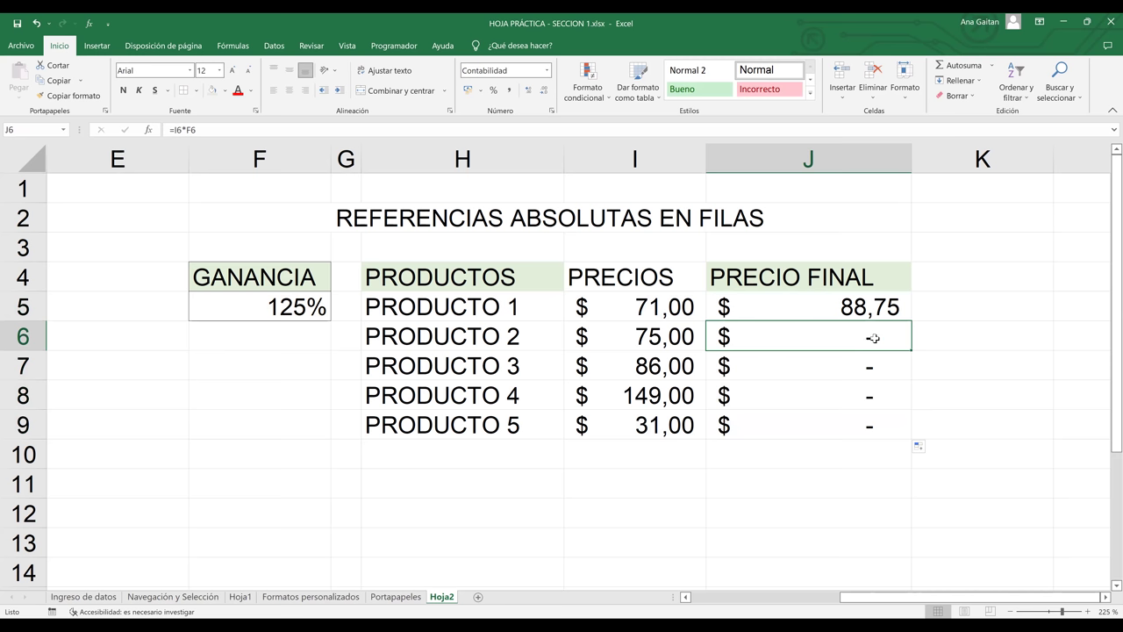
pyautogui.doubleClick(874, 337)
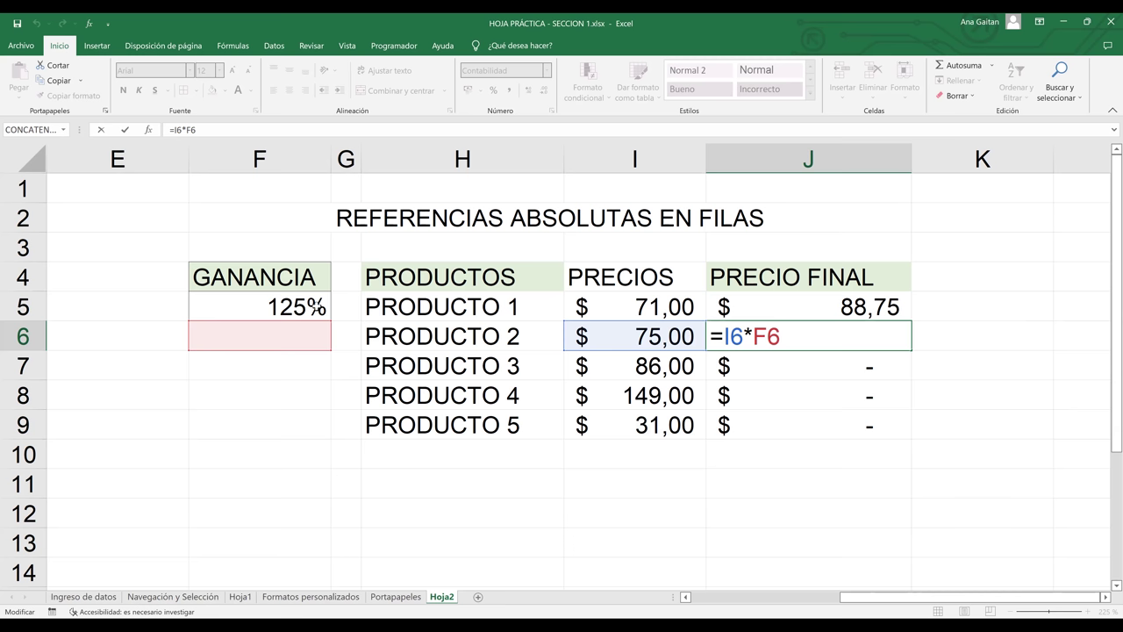
pyautogui.press('Escape')
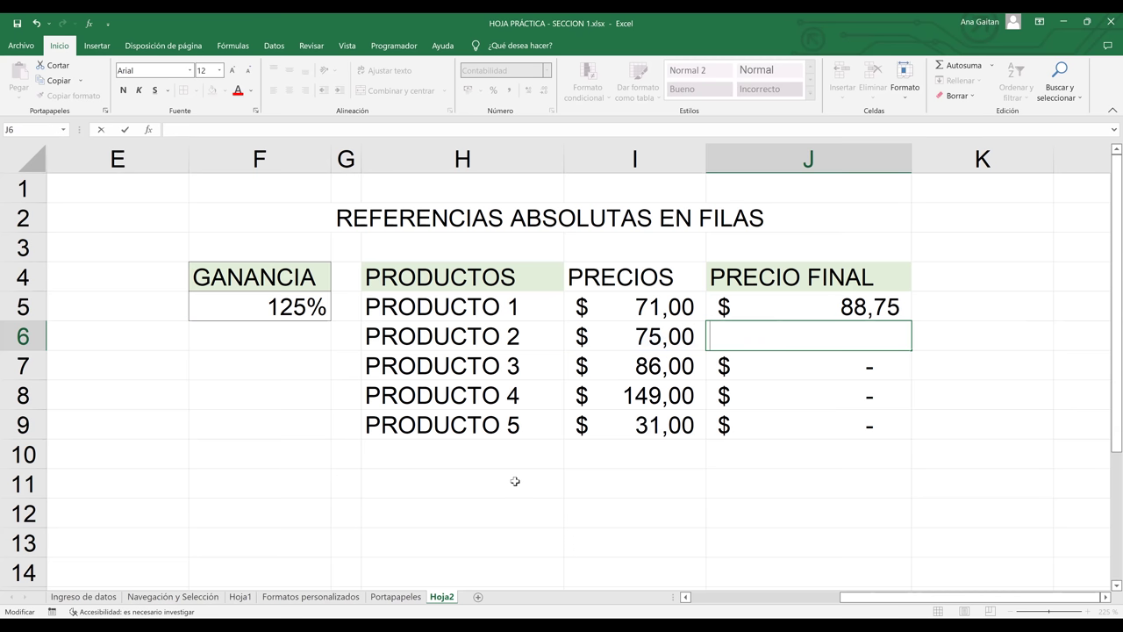
pyautogui.click(900, 384)
# - Change the formula in J5 to =I5*F$5 and fill it down to J9
pyautogui.doubleClick(882, 312)
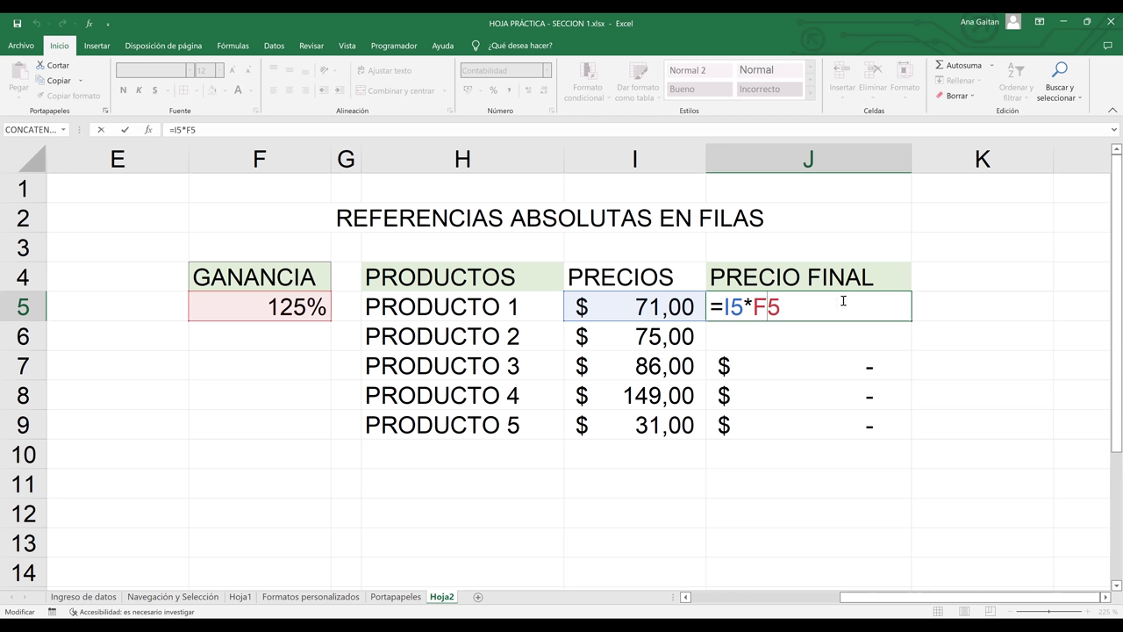
pyautogui.press('Left')
pyautogui.write('$')
pyautogui.hotkey('ctrl', 'Return')
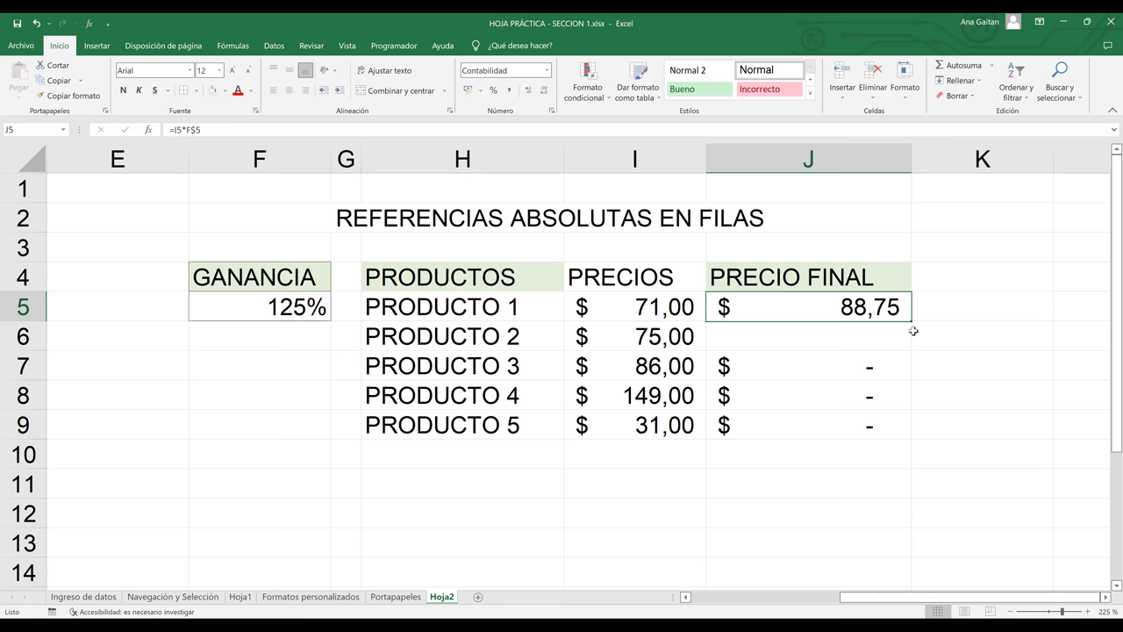
pyautogui.moveTo(909, 321); pyautogui.dragTo(887, 427)
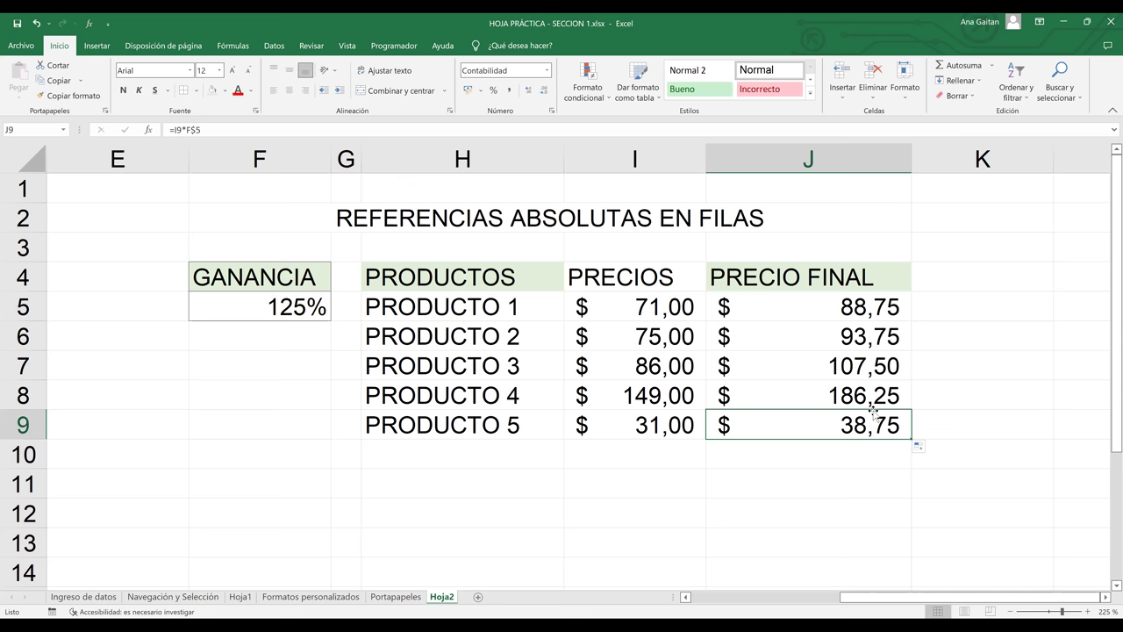
# - Examine the cell references used by the PRECIO FINAL formula in J8
pyautogui.click(865, 396)
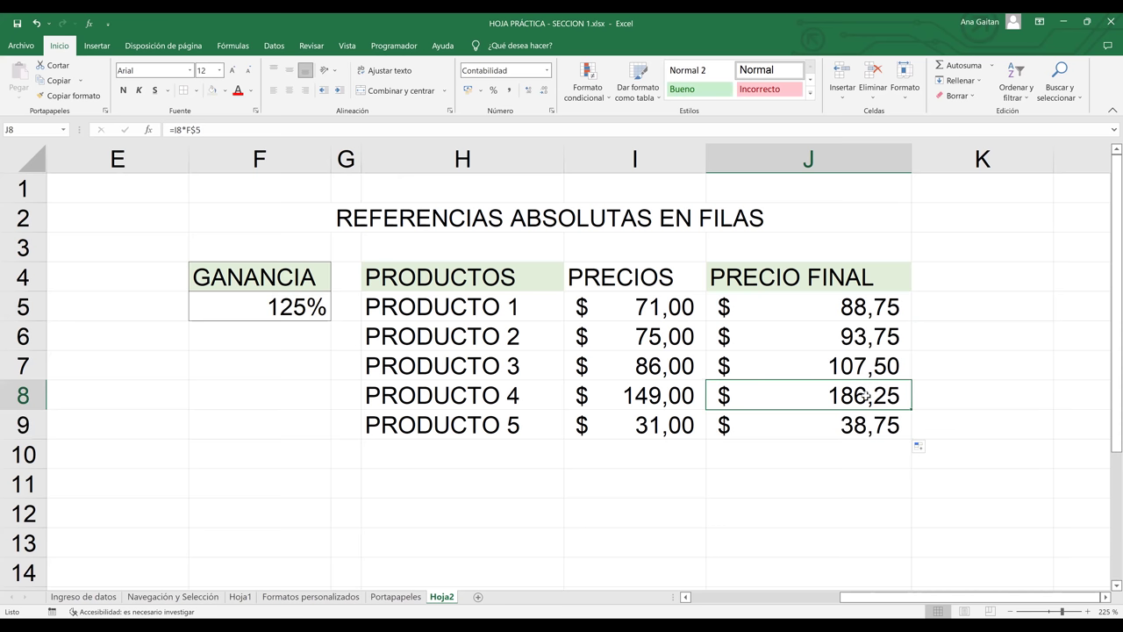
pyautogui.doubleClick(865, 397)
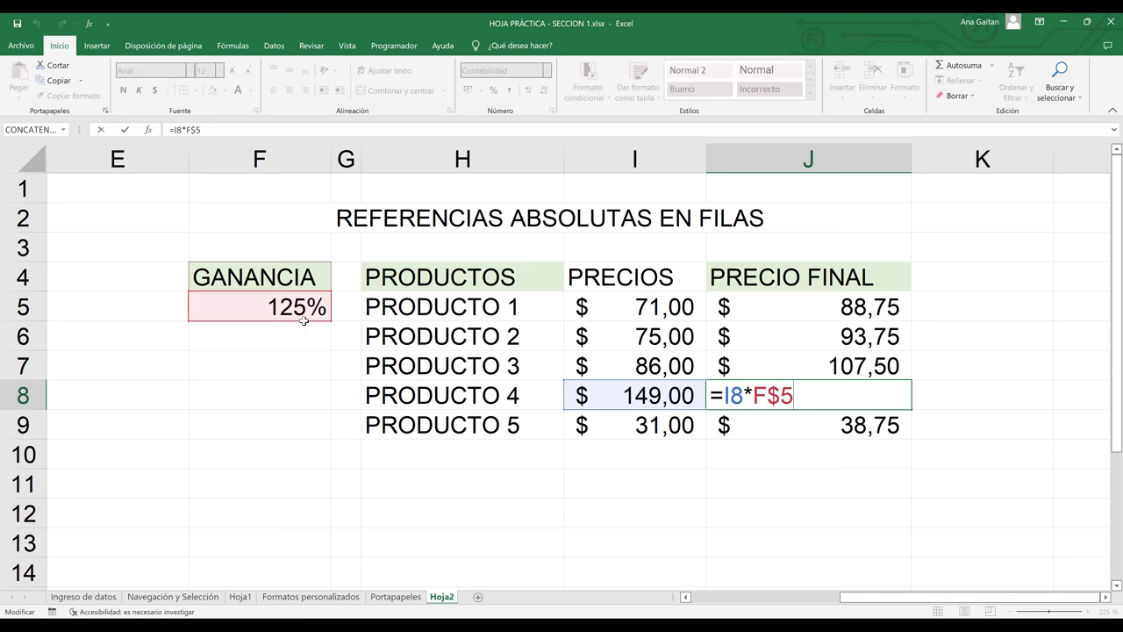
pyautogui.press('Return')
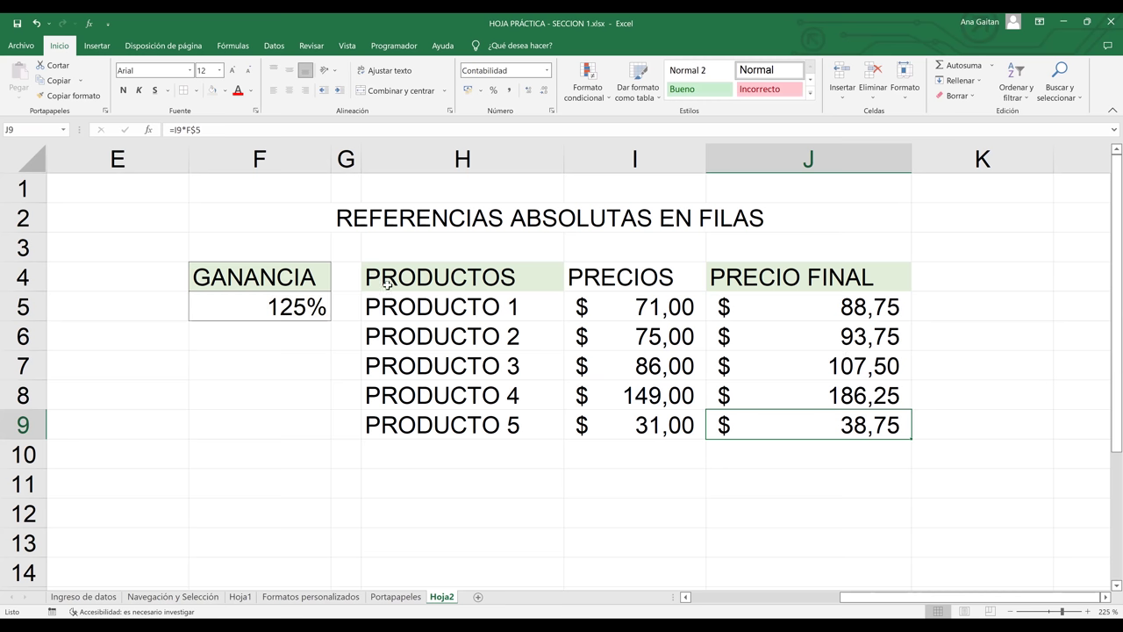
# - Apply the light green header fill to the title cell REFERENCIAS ABSOLUTAS EN FILAS
pyautogui.click(307, 307)
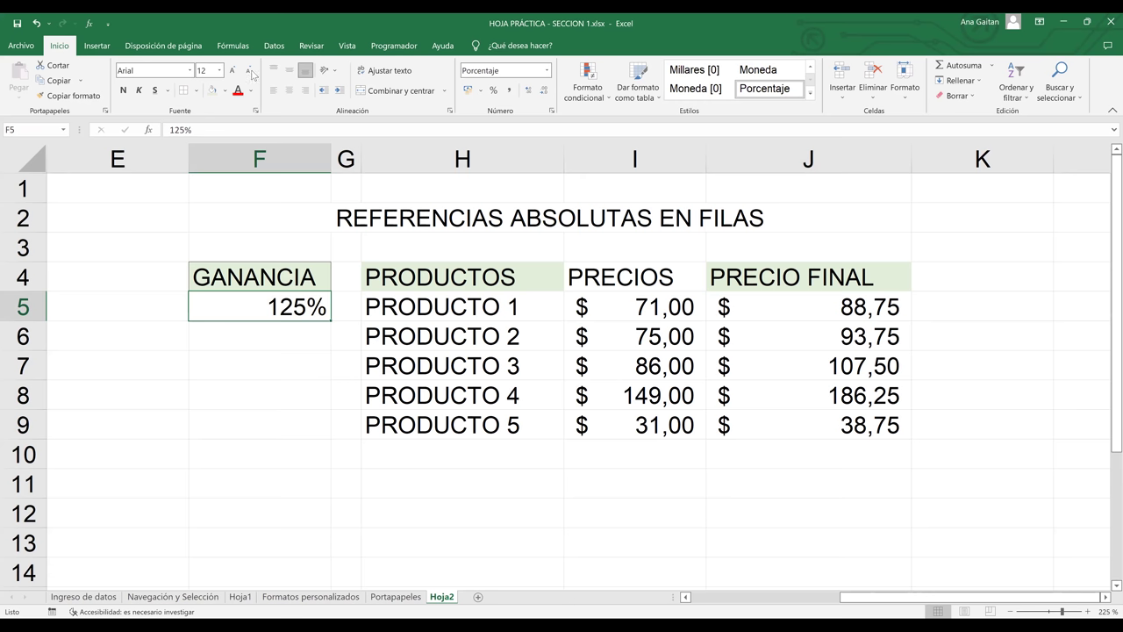
pyautogui.click(230, 215)
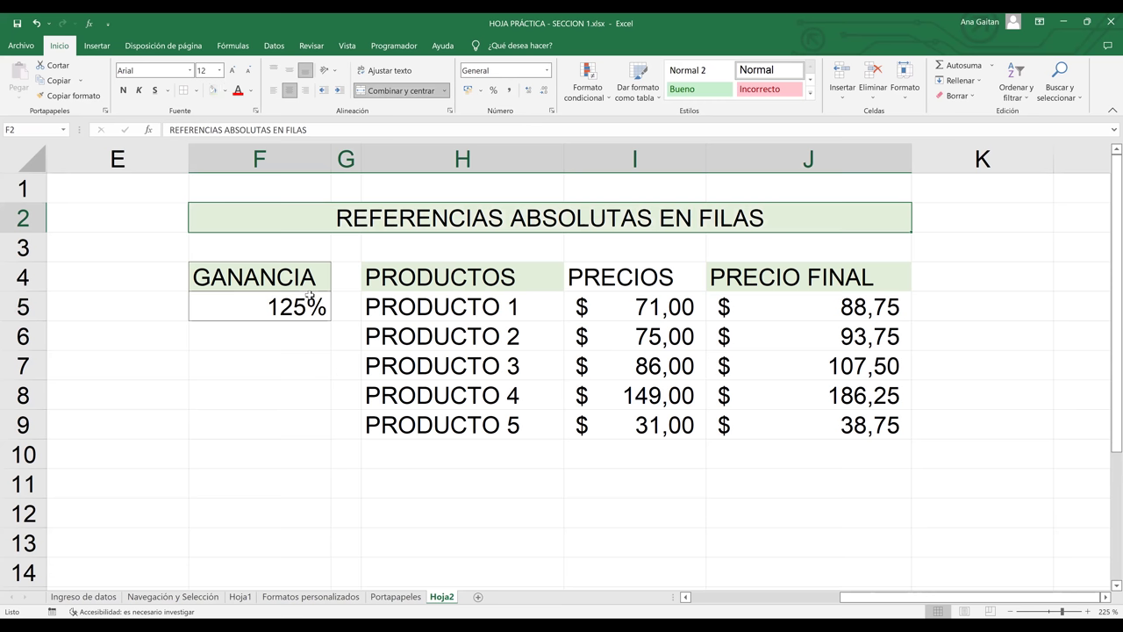
pyautogui.click(444, 254)
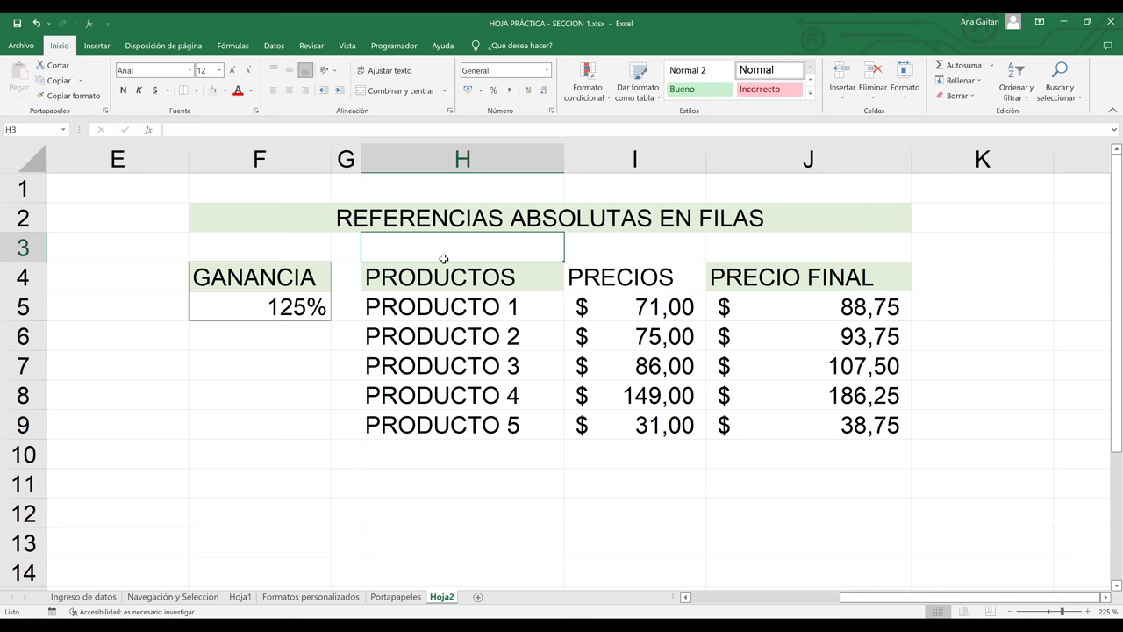
pyautogui.click(502, 367)
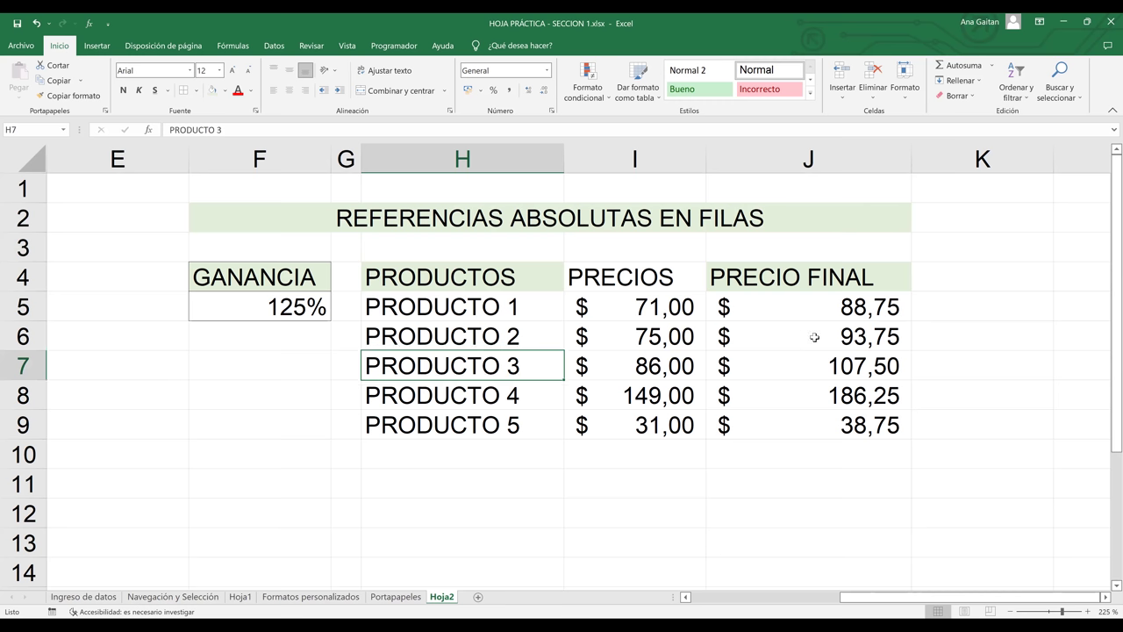
# - Copy the product table H4:J9 and paste it transposed starting at M4
pyautogui.click(841, 303)
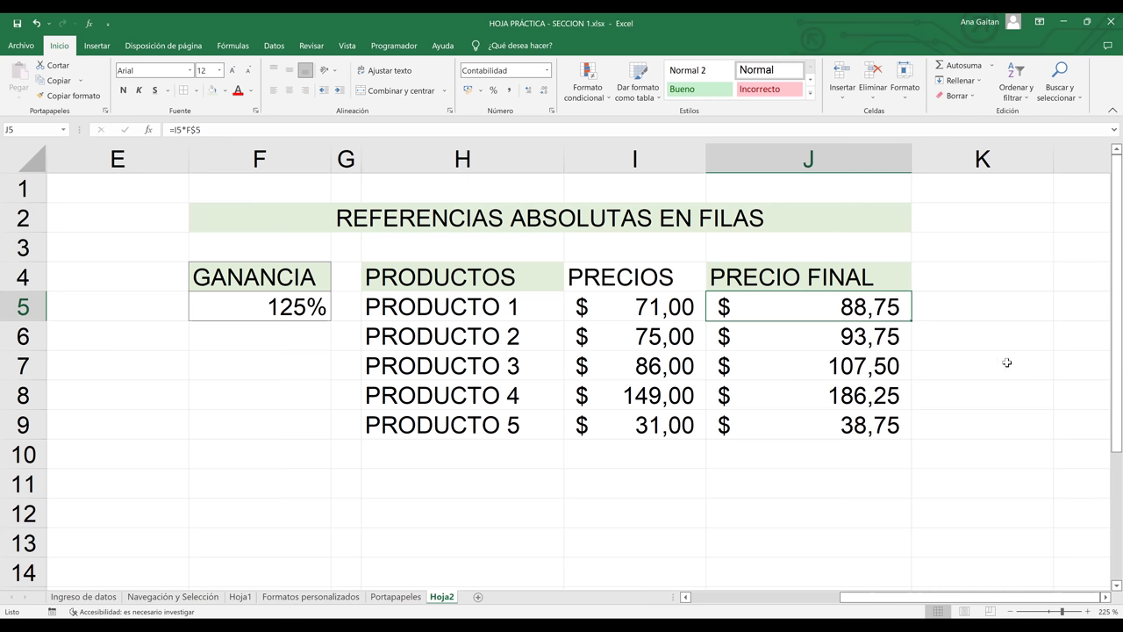
pyautogui.click(1105, 597)
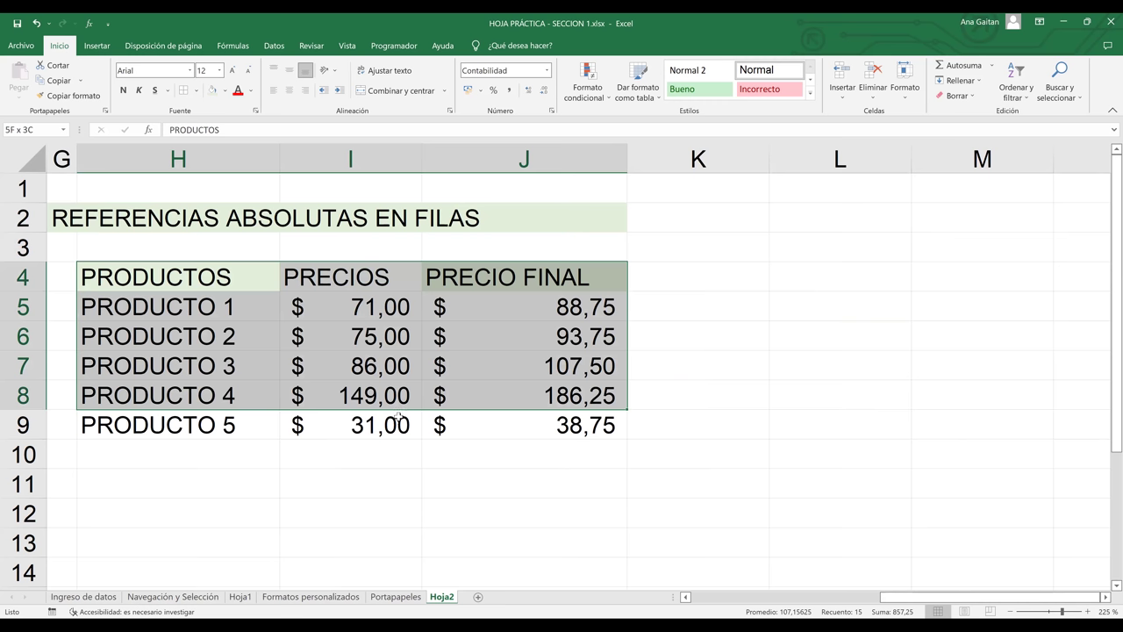
pyautogui.hotkey('shift', 'Down')
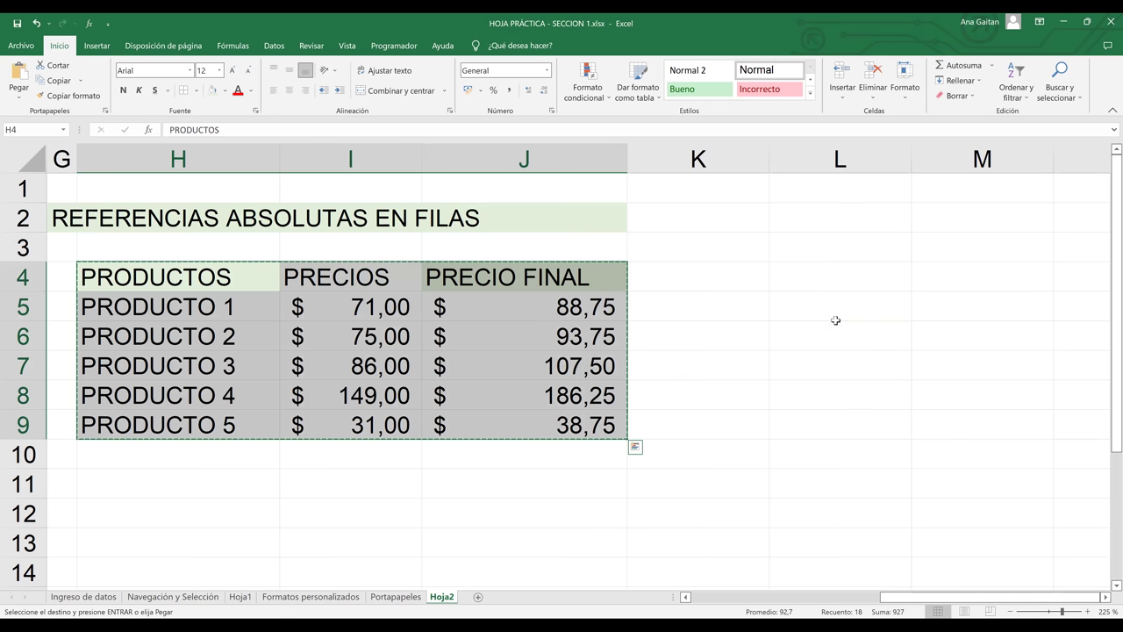
pyautogui.hotkey('ctrl', 'c')
pyautogui.click(965, 279)
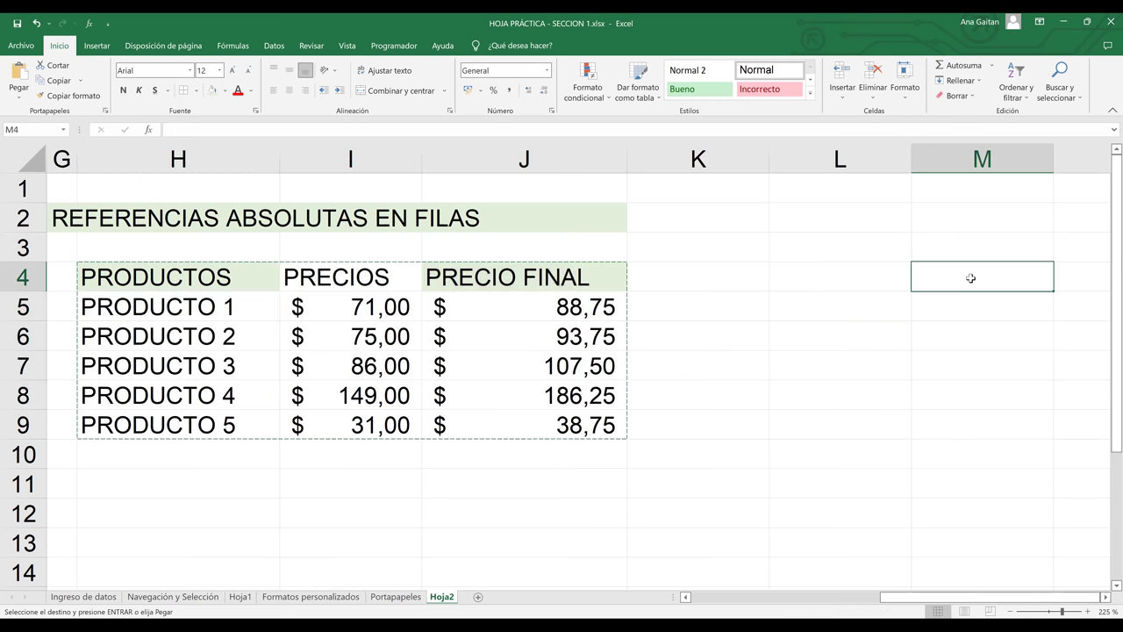
pyautogui.rightClick(972, 283)
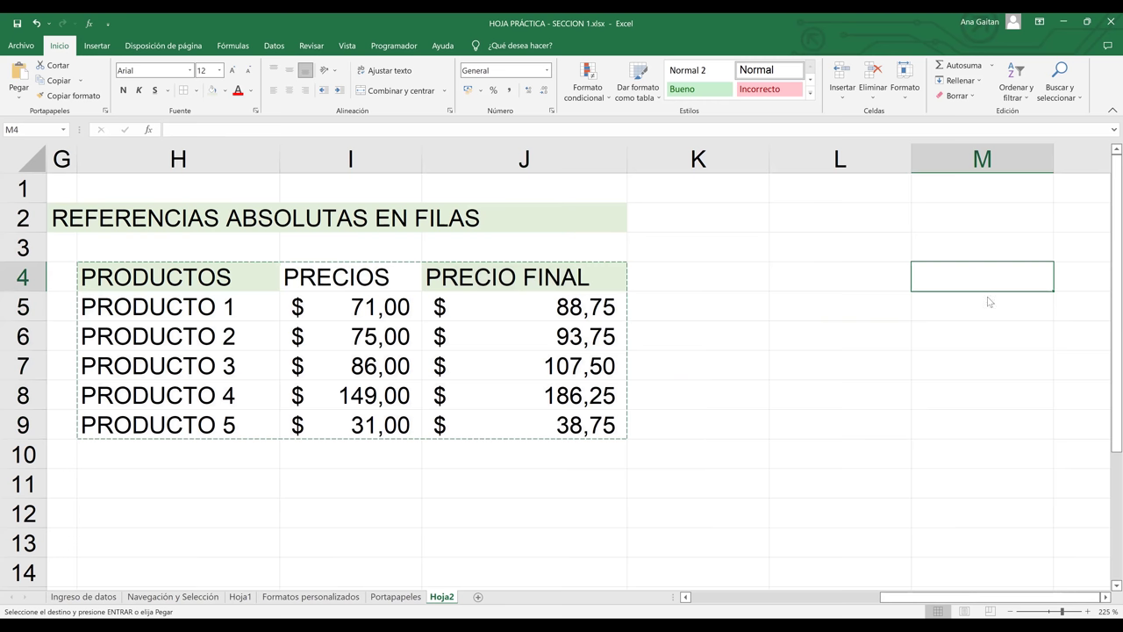
pyautogui.click(1059, 342)
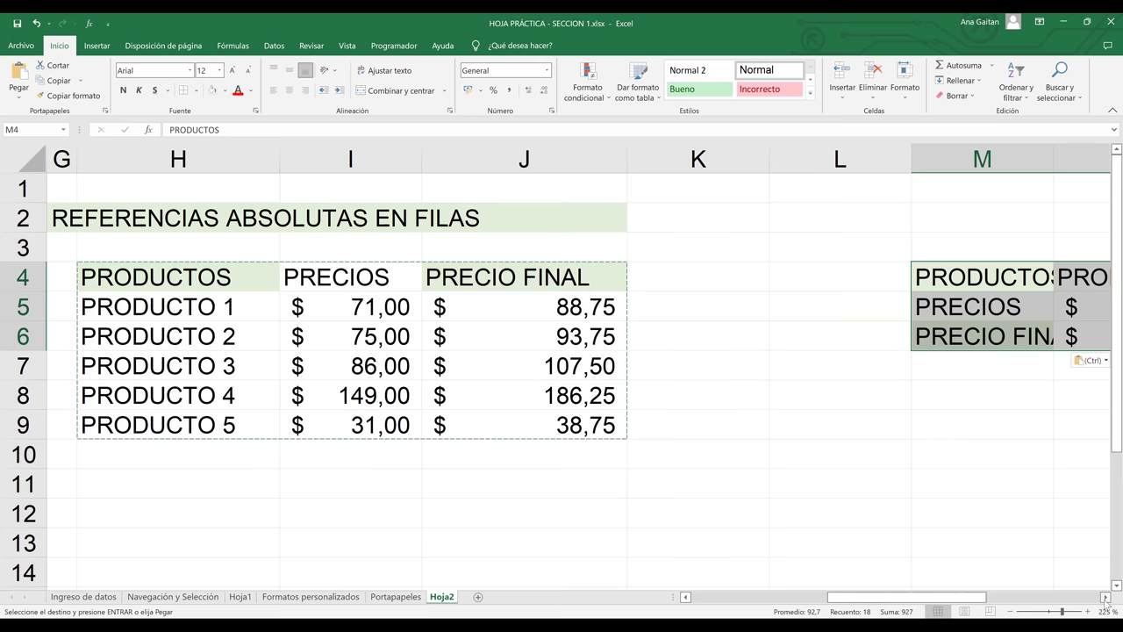
# - Widen column R so the PRODUCTO 5 heading fits within its cell
pyautogui.click(1105, 597)
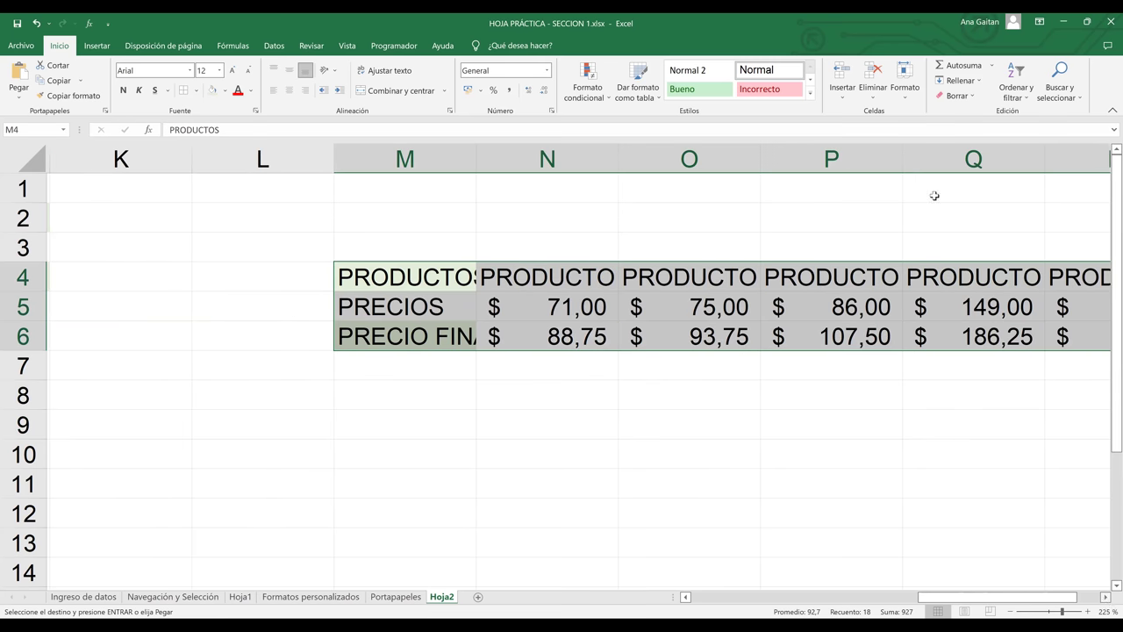
pyautogui.hscroll(2, 932, 195)
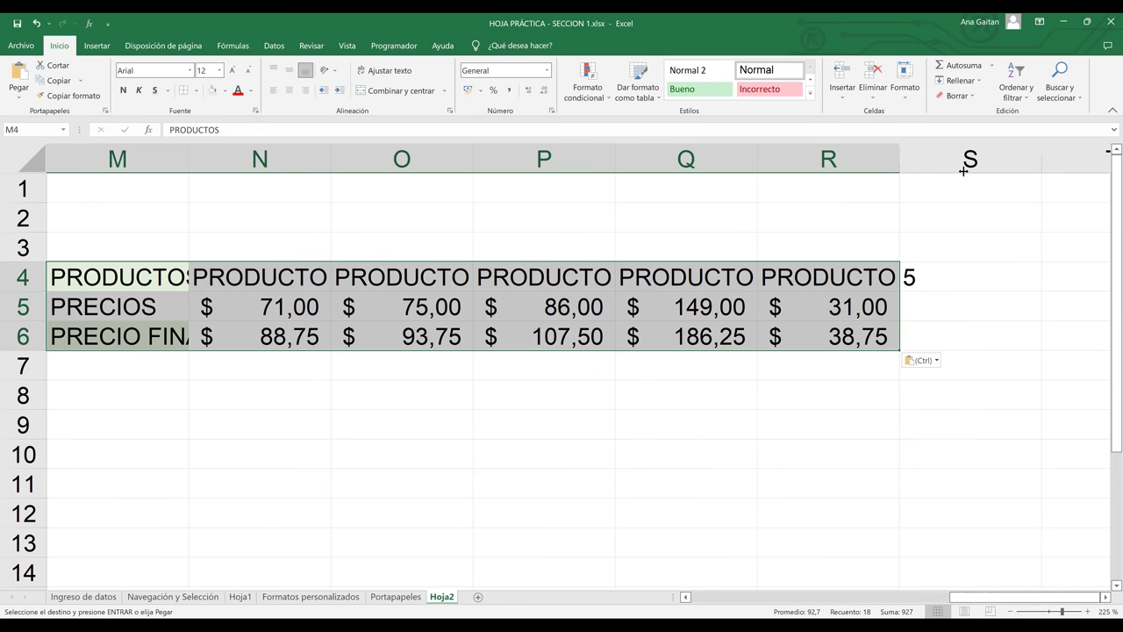
pyautogui.moveTo(963, 171); pyautogui.dragTo(965, 171)
# - Clear the transposed PRECIO FINAL values in N6:R6
pyautogui.moveTo(904, 336); pyautogui.dragTo(903, 364)
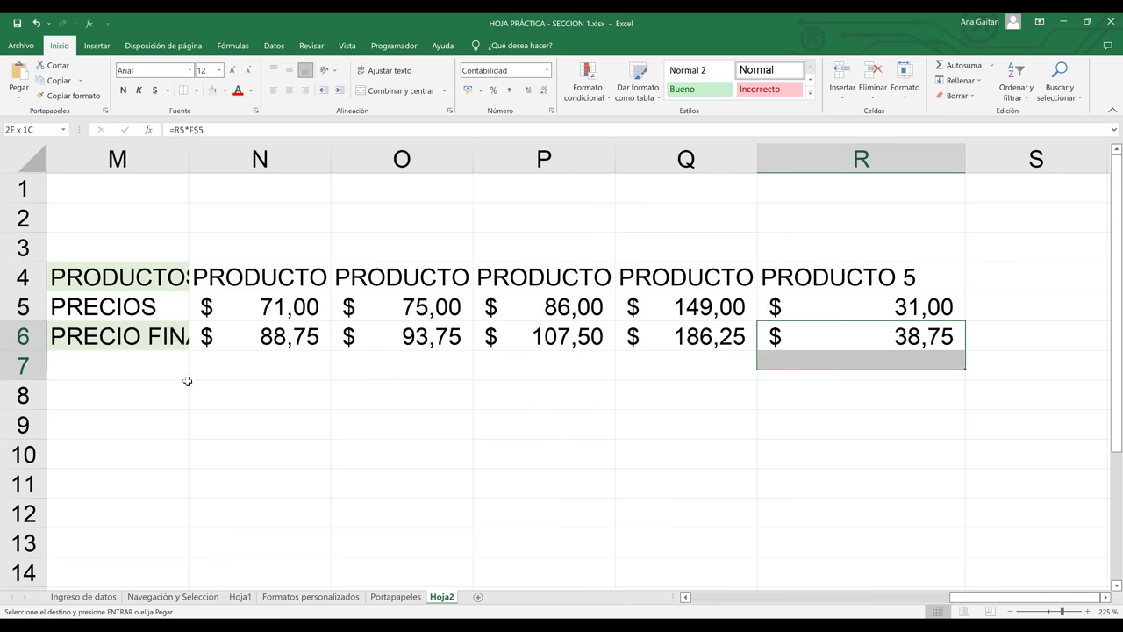
pyautogui.moveTo(229, 340); pyautogui.dragTo(230, 339)
pyautogui.press('Delete')
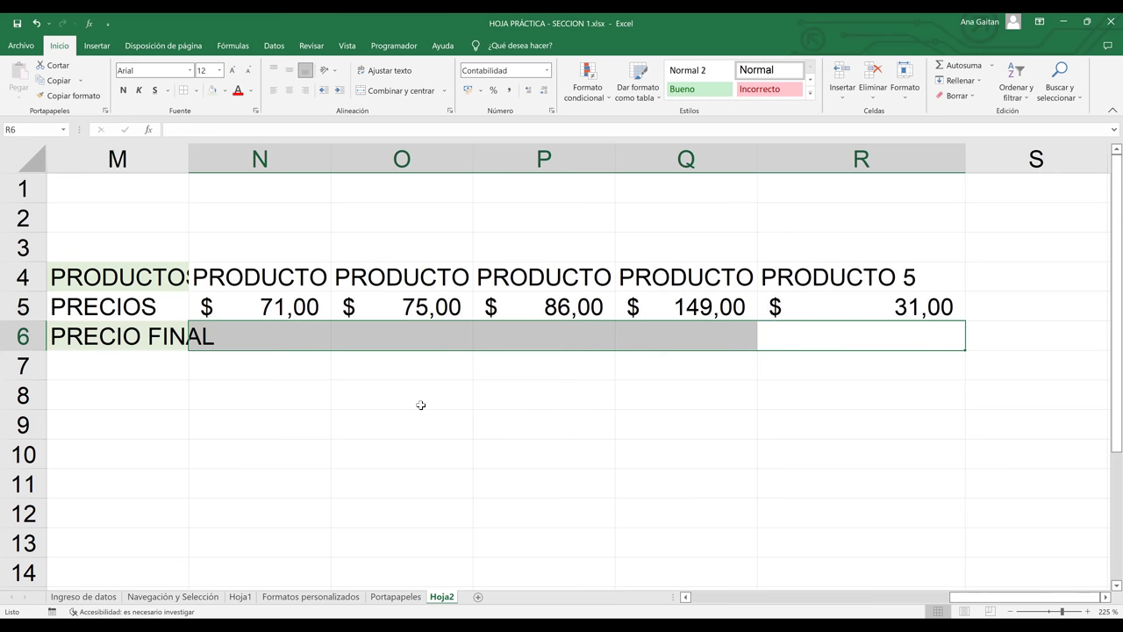
pyautogui.click(541, 478)
# - Copy the GANANCIA block F4:F5 and paste it at L4 beside the transposed table
pyautogui.moveTo(959, 600); pyautogui.dragTo(825, 614)
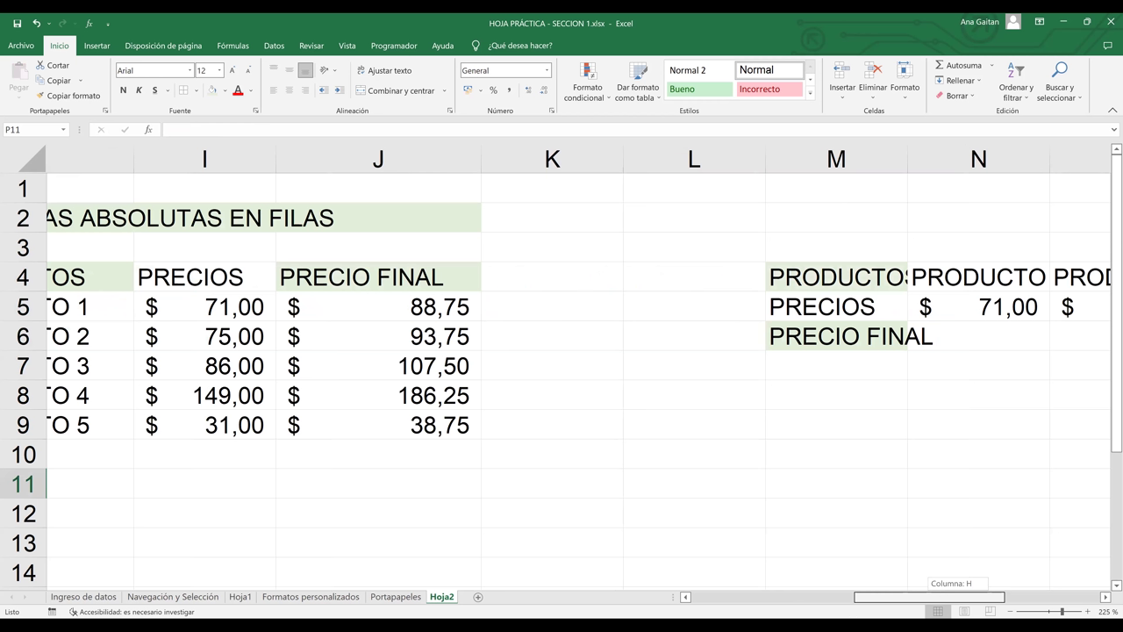
pyautogui.moveTo(236, 279); pyautogui.dragTo(238, 301)
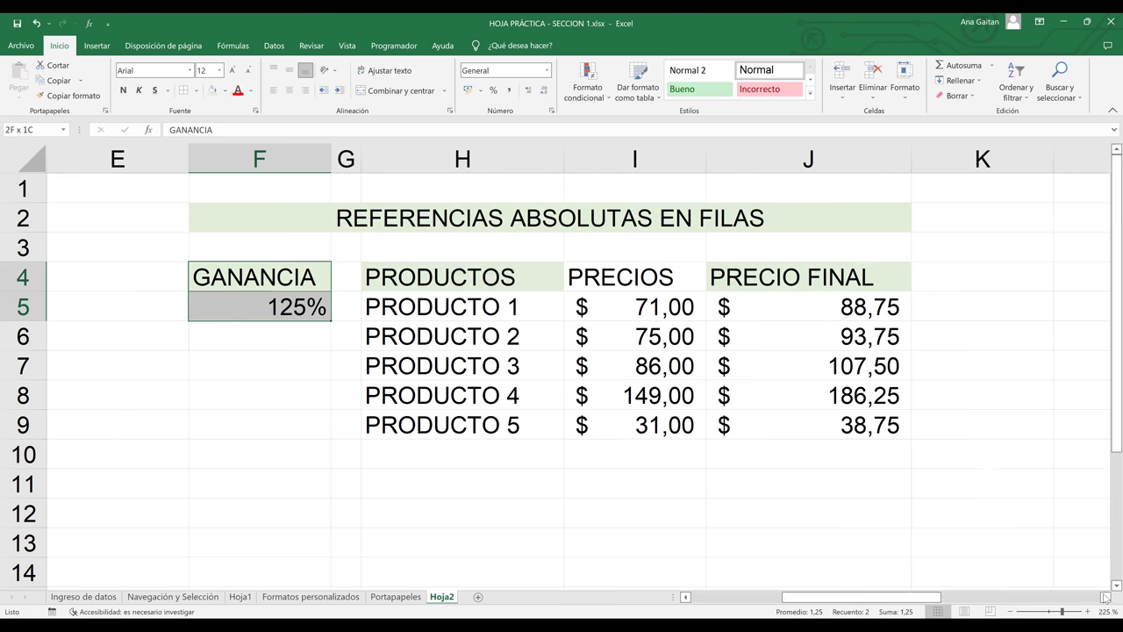
pyautogui.click(1106, 598)
pyautogui.hotkey('ctrl', 'c')
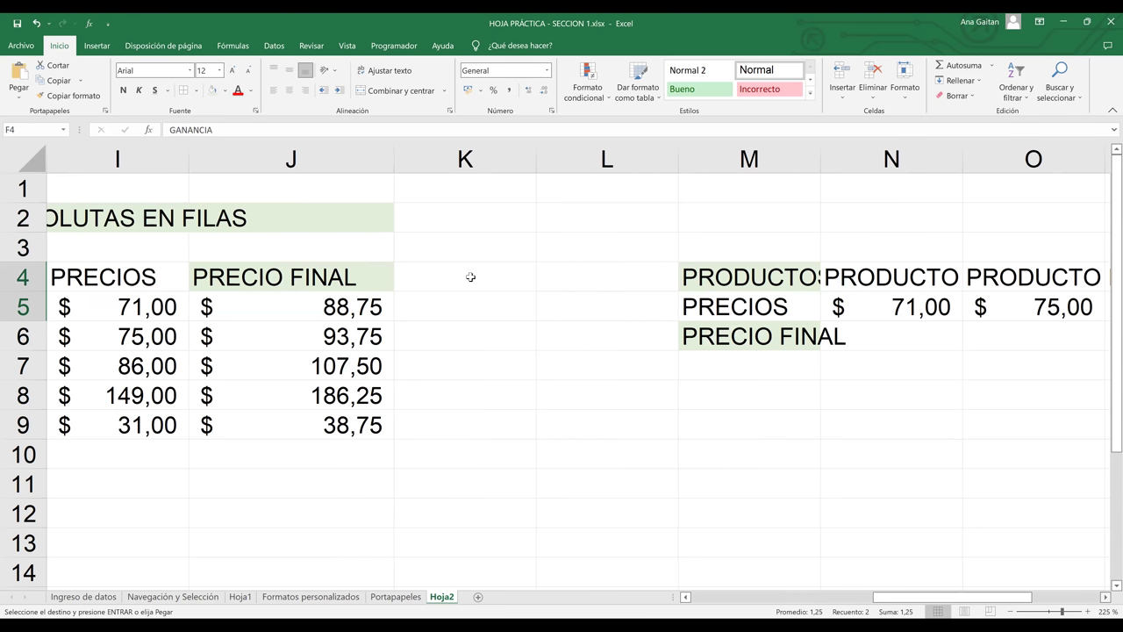
pyautogui.click(556, 282)
pyautogui.hotkey('ctrl', 'v')
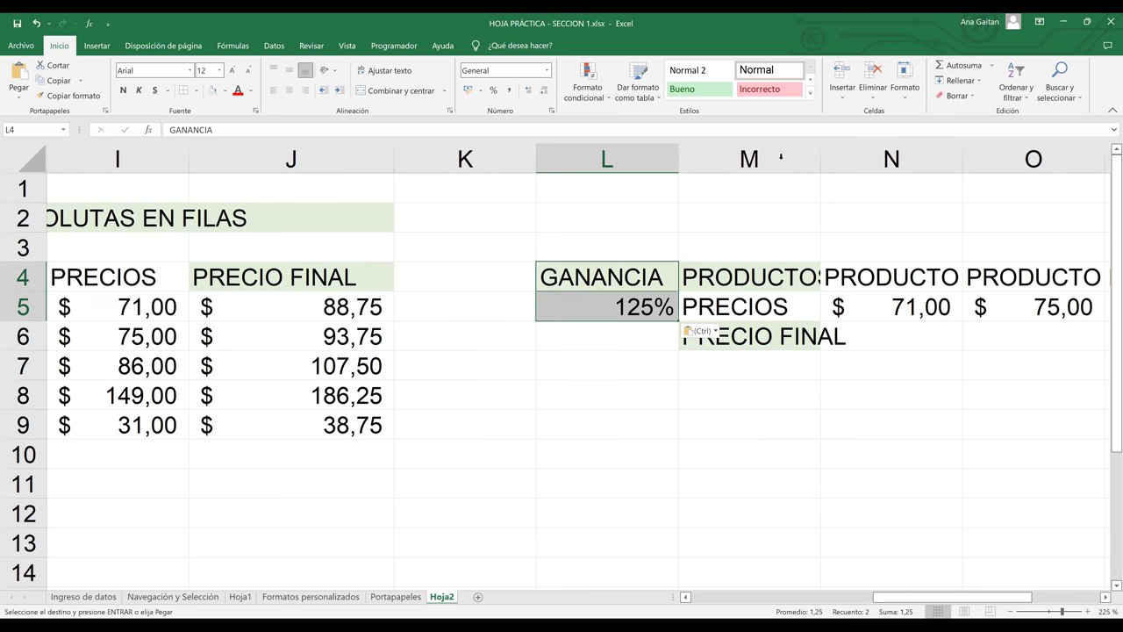
# - Insert a blank column M between GANANCIA and the transposed table, and remove the fill from M4
pyautogui.click(781, 156)
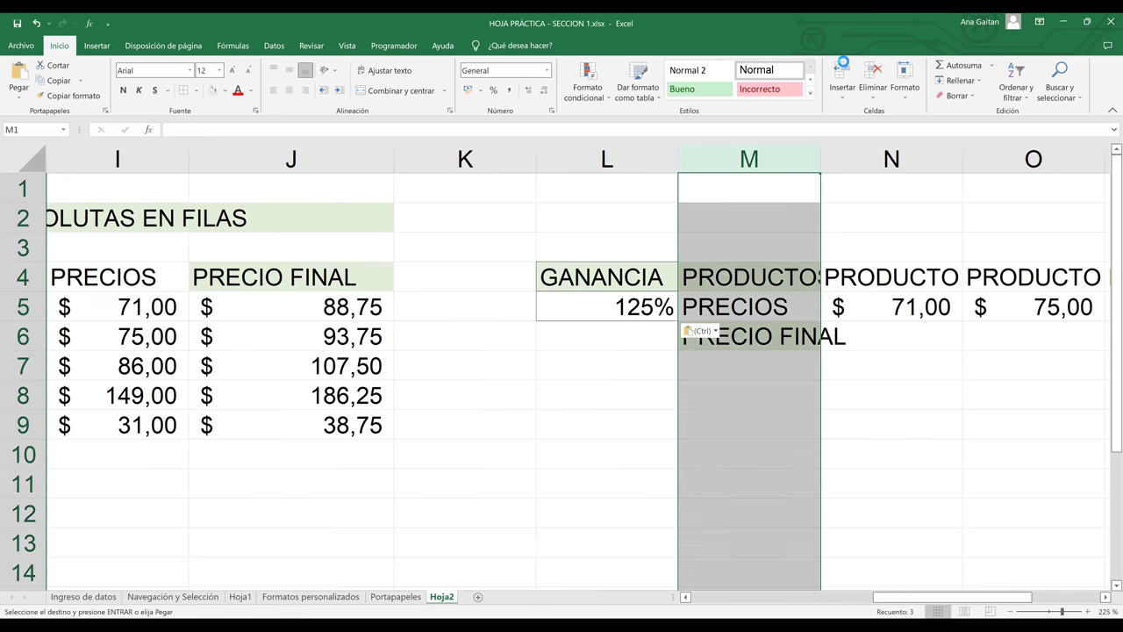
pyautogui.hotkey('ctrl', '+')
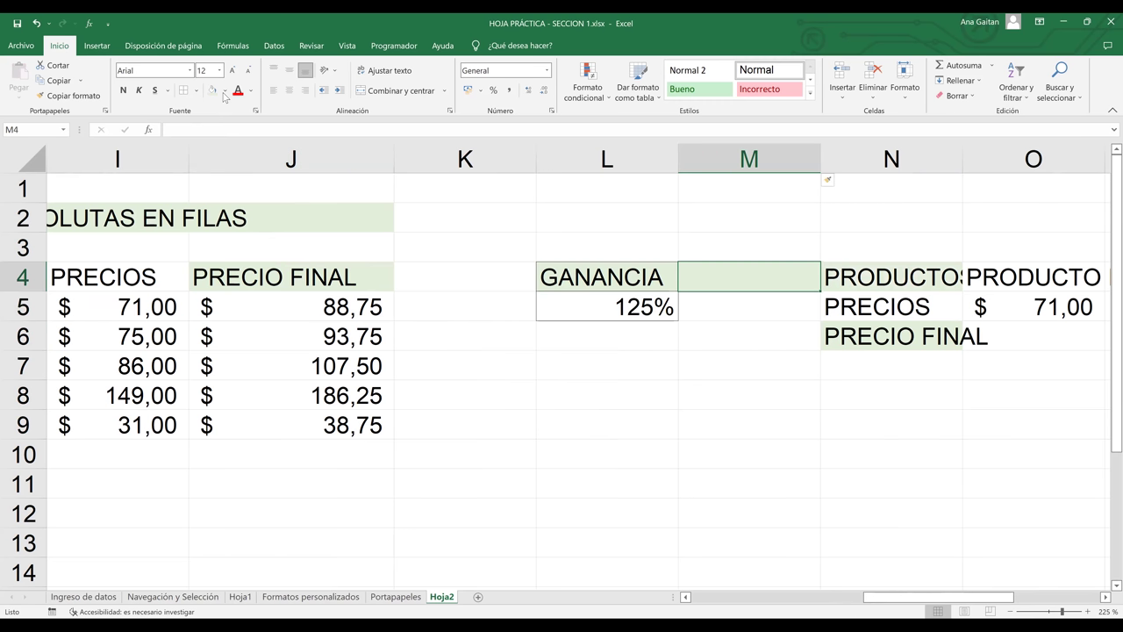
pyautogui.press('Down')
pyautogui.press('Down')
pyautogui.press('Down')
pyautogui.press('Down')
pyautogui.press('Down')
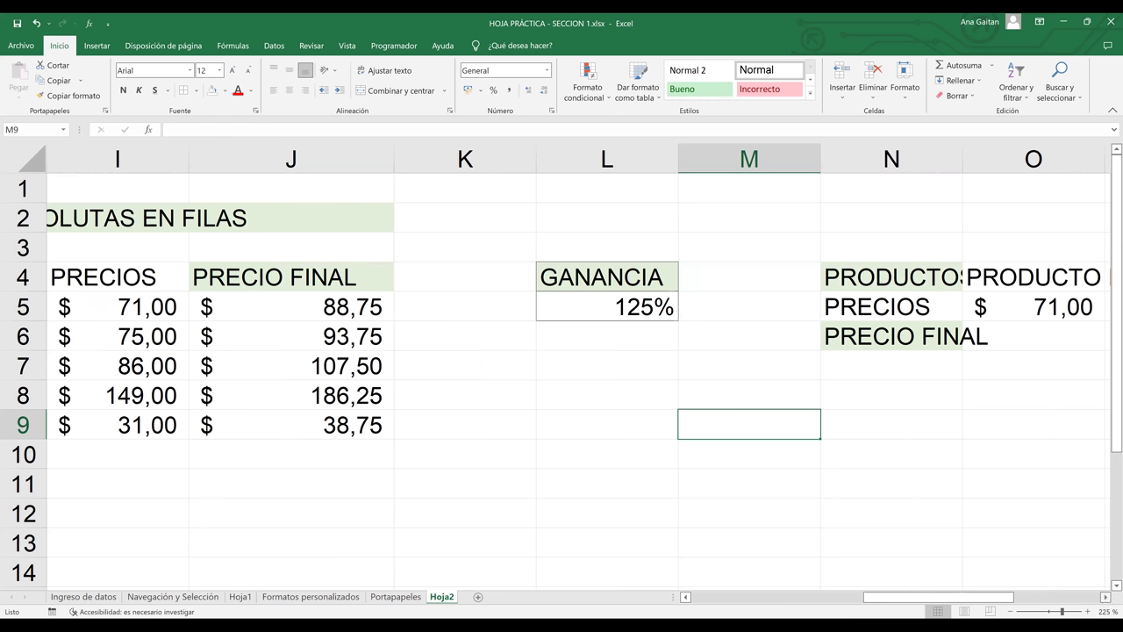
# - Widen column N so the PRECIO FINAL label fits within its cell
pyautogui.scroll(-1, 555, 368)
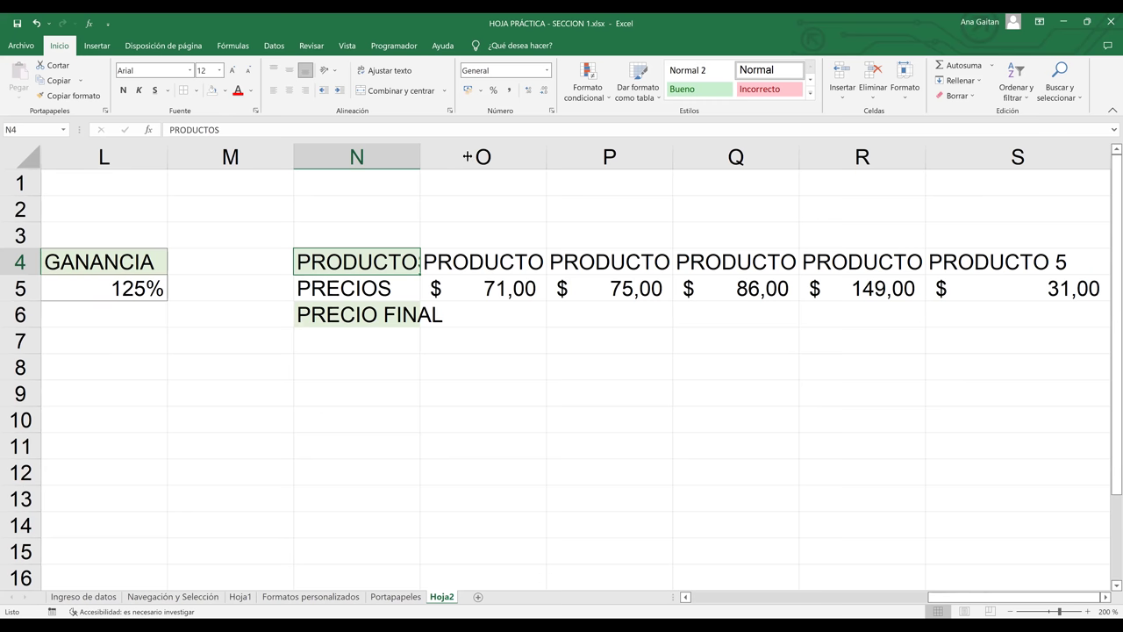
pyautogui.doubleClick(476, 156)
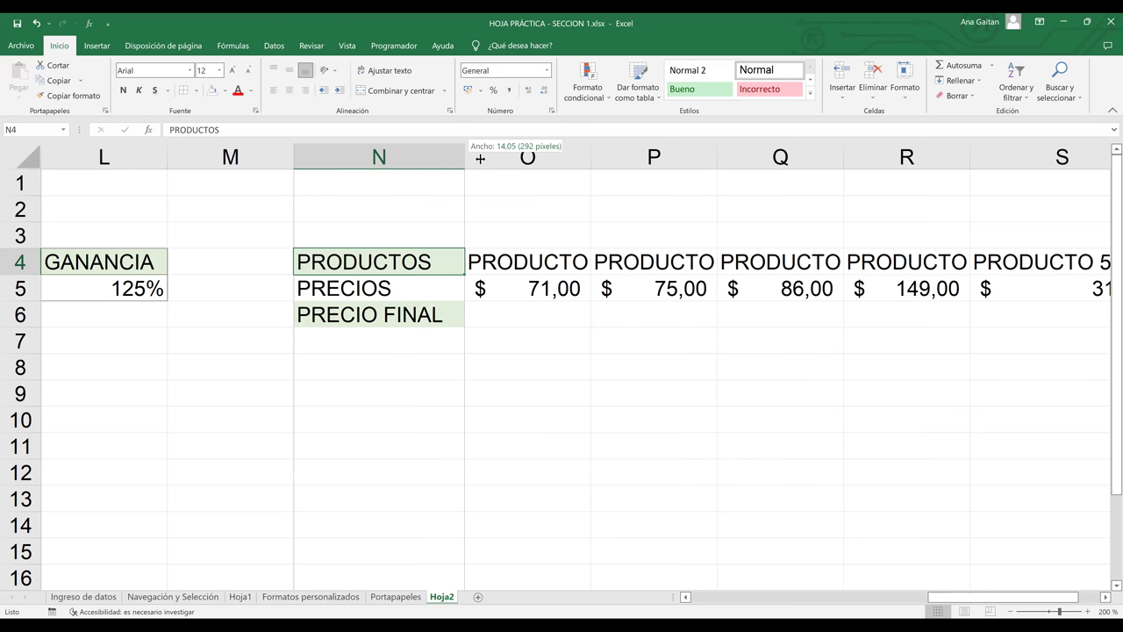
pyautogui.click(546, 288)
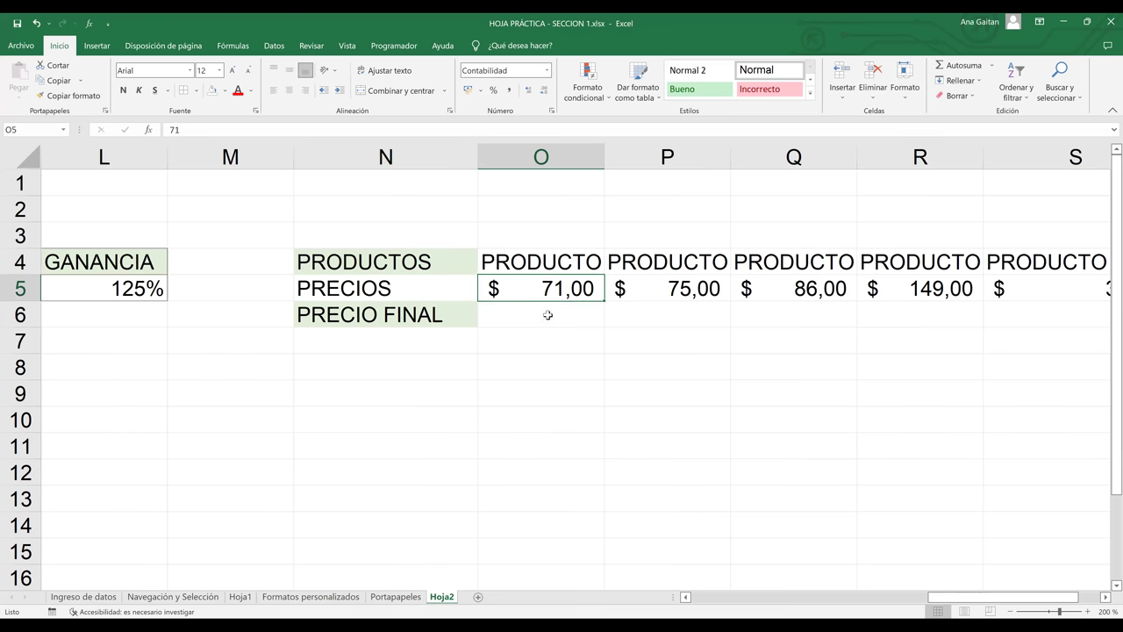
pyautogui.click(548, 314)
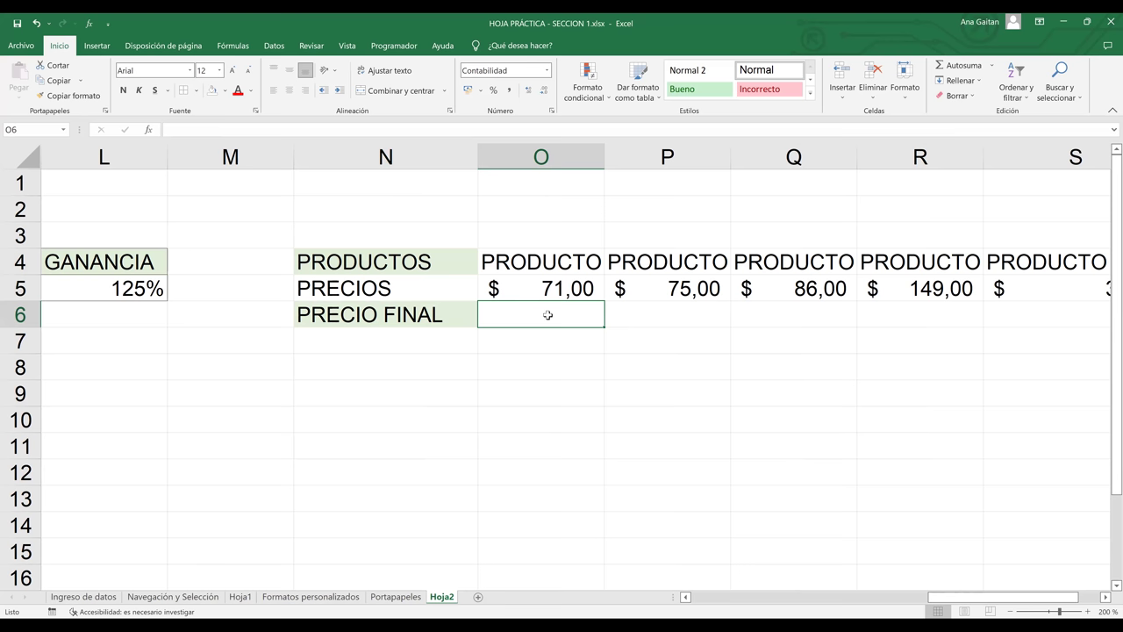
pyautogui.click(11, 319)
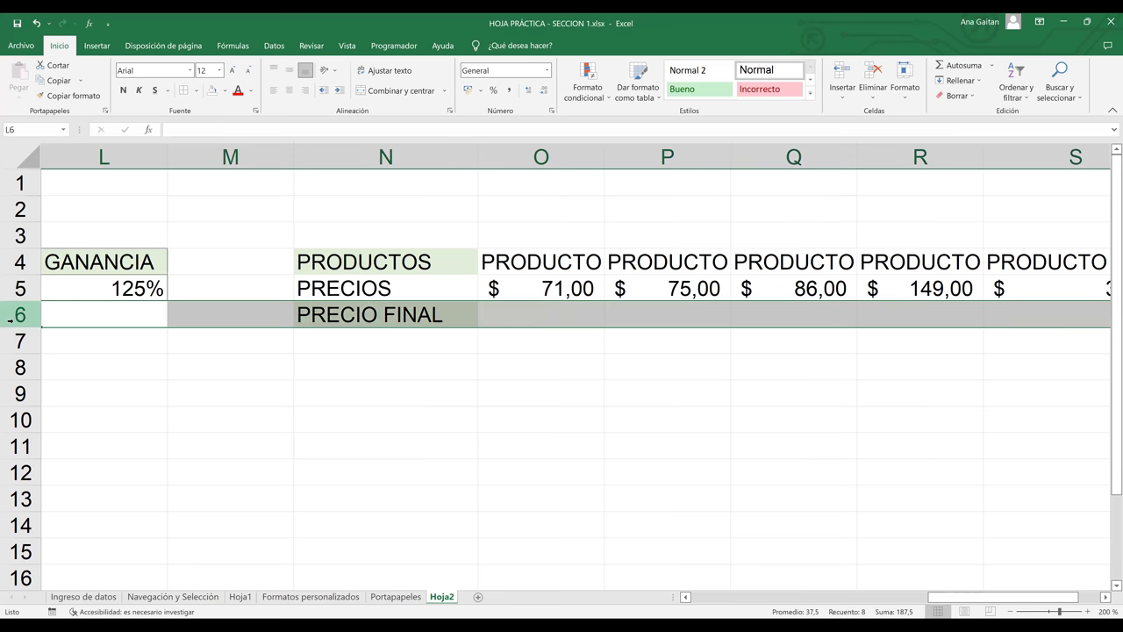
pyautogui.click(551, 314)
pyautogui.write('=')
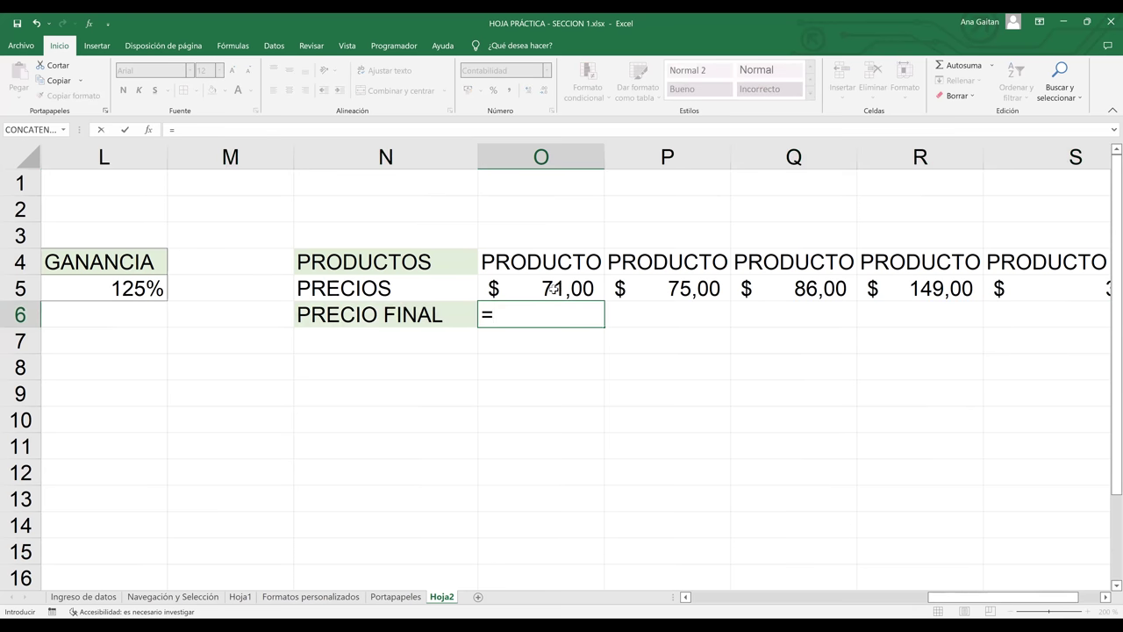
pyautogui.press('Escape')
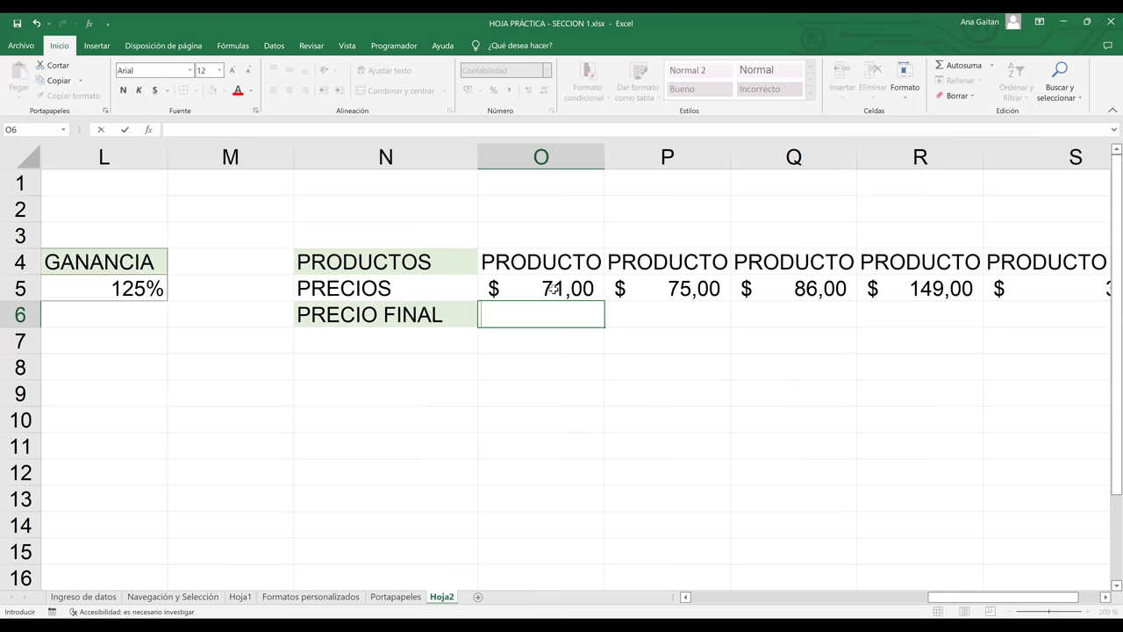
# - Widen column O to fit the PRODUCTO 1 heading and enter the formula =O5*L5 in O6
pyautogui.click(672, 337)
pyautogui.moveTo(606, 153); pyautogui.dragTo(635, 162)
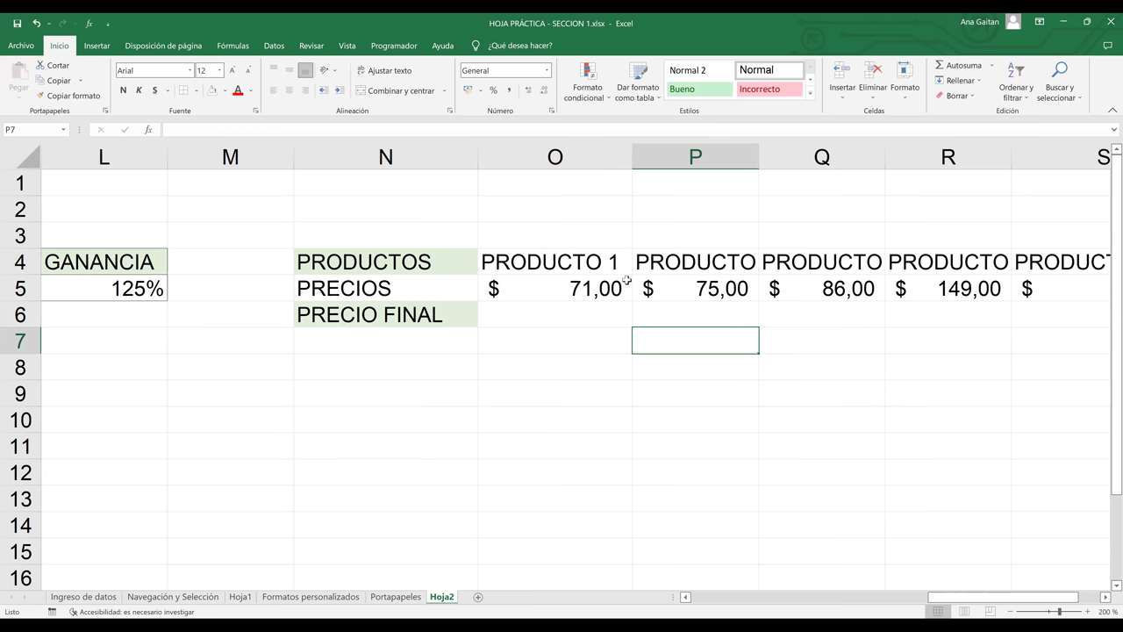
pyautogui.click(554, 310)
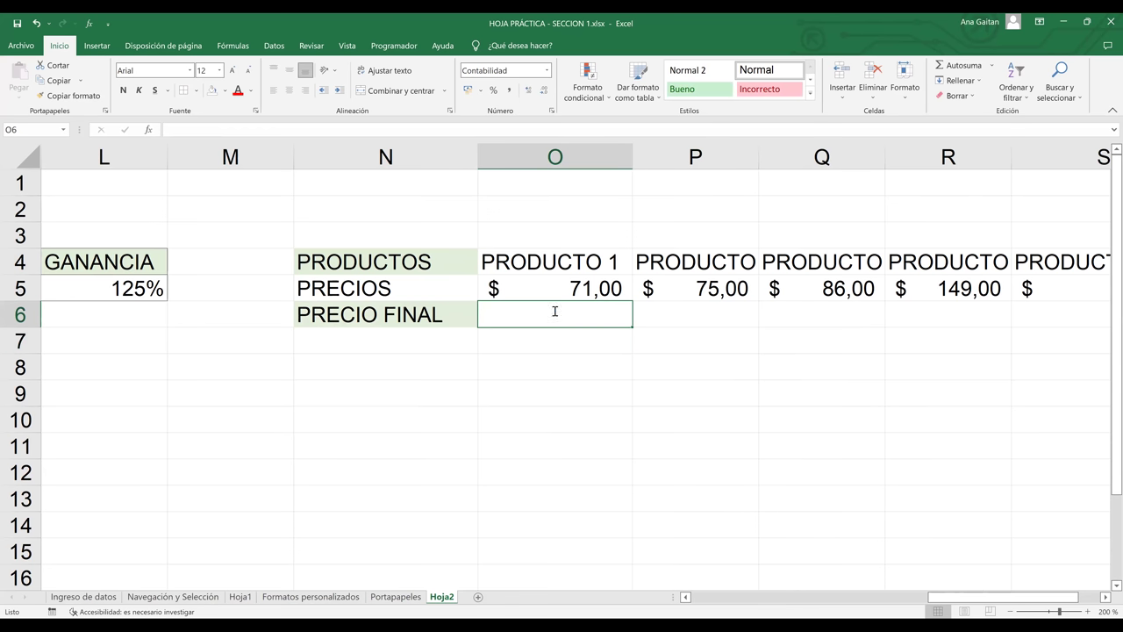
pyautogui.write('?')
pyautogui.press('BackSpace')
pyautogui.write('¿')
pyautogui.press('BackSpace')
pyautogui.write('=')
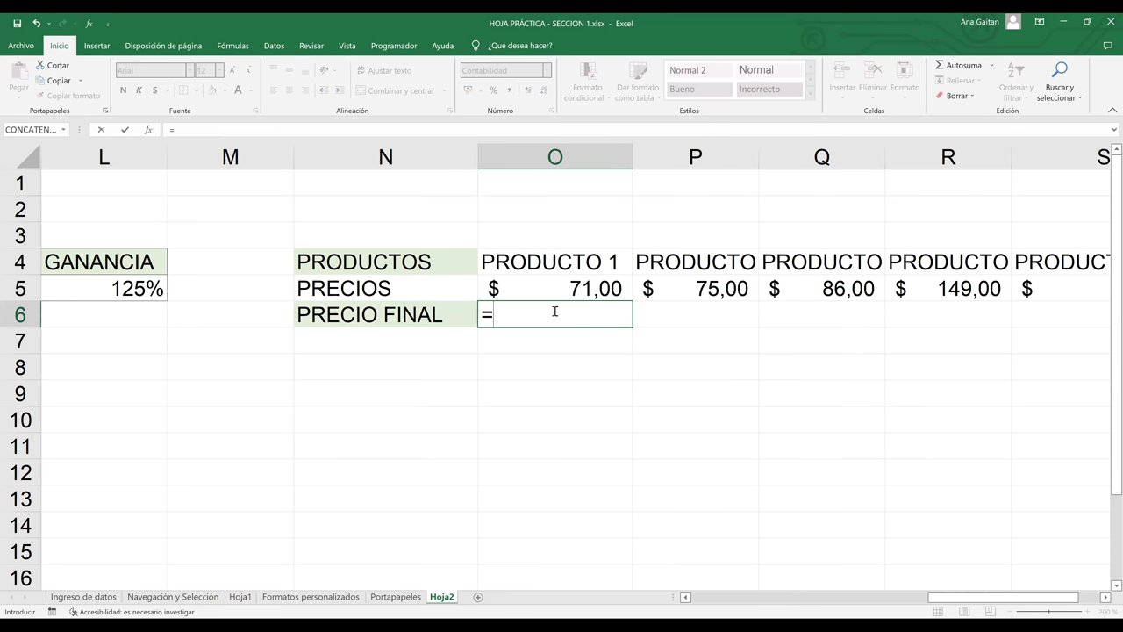
pyautogui.click(572, 288)
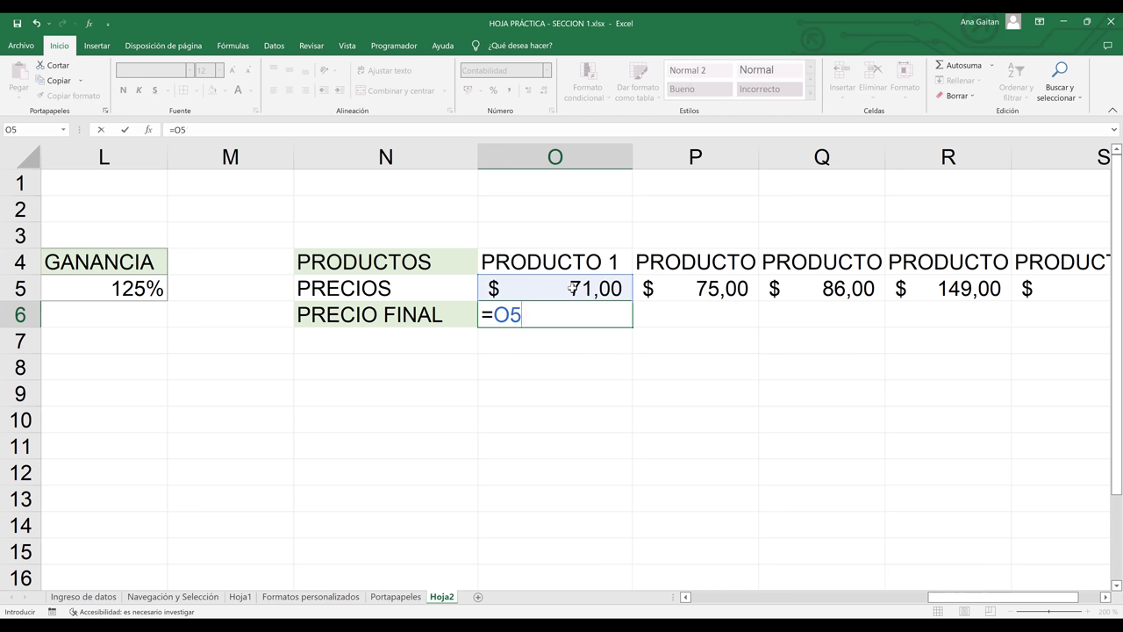
pyautogui.write('*')
pyautogui.click(128, 288)
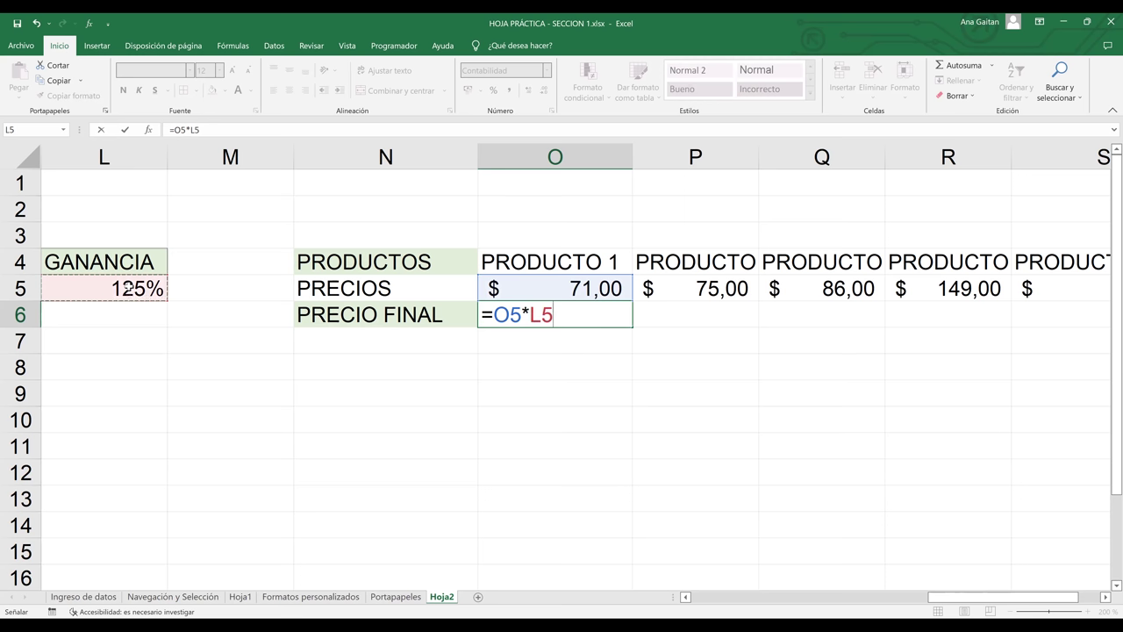
pyautogui.press('Return')
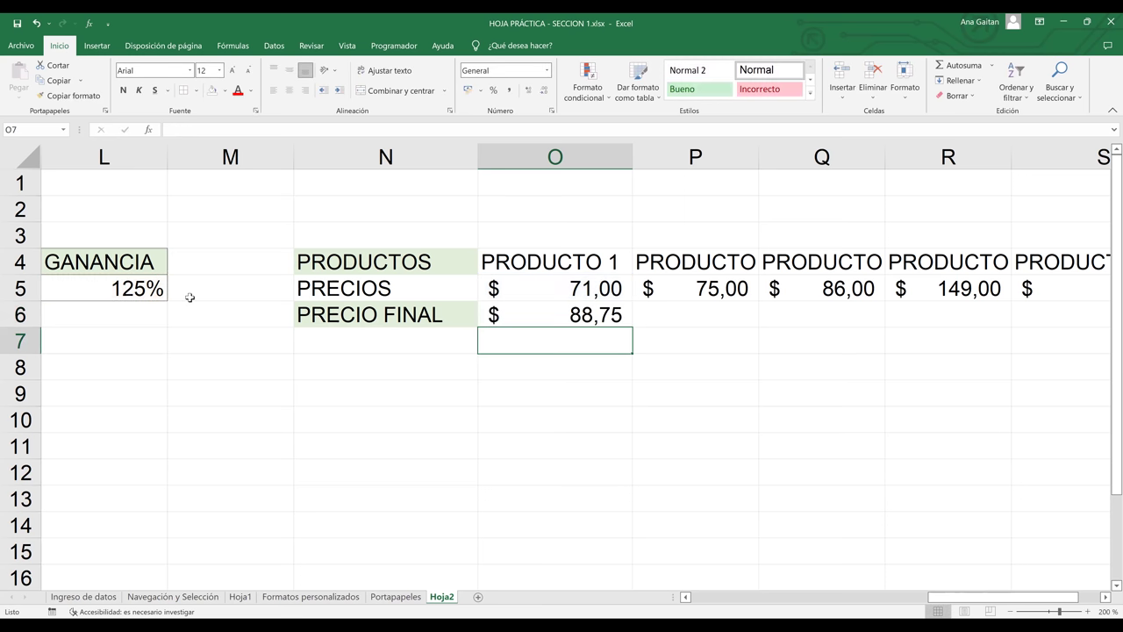
# - Fill the PRECIO FINAL formula from O6 across to S6
pyautogui.click(587, 316)
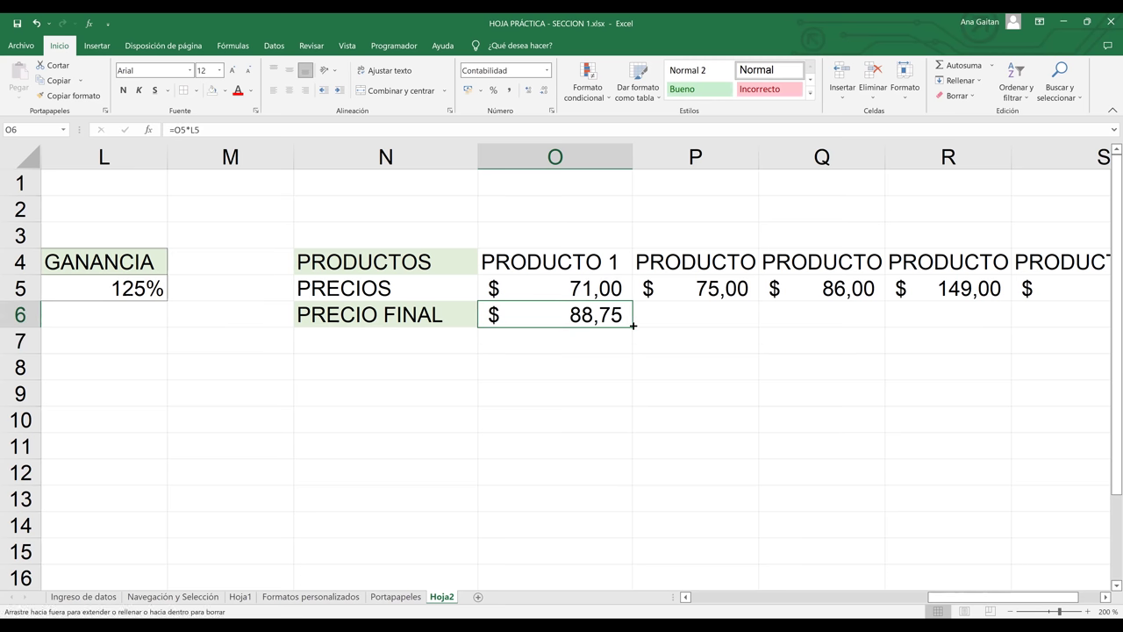
pyautogui.moveTo(633, 326); pyautogui.dragTo(869, 309)
pyautogui.click(834, 451)
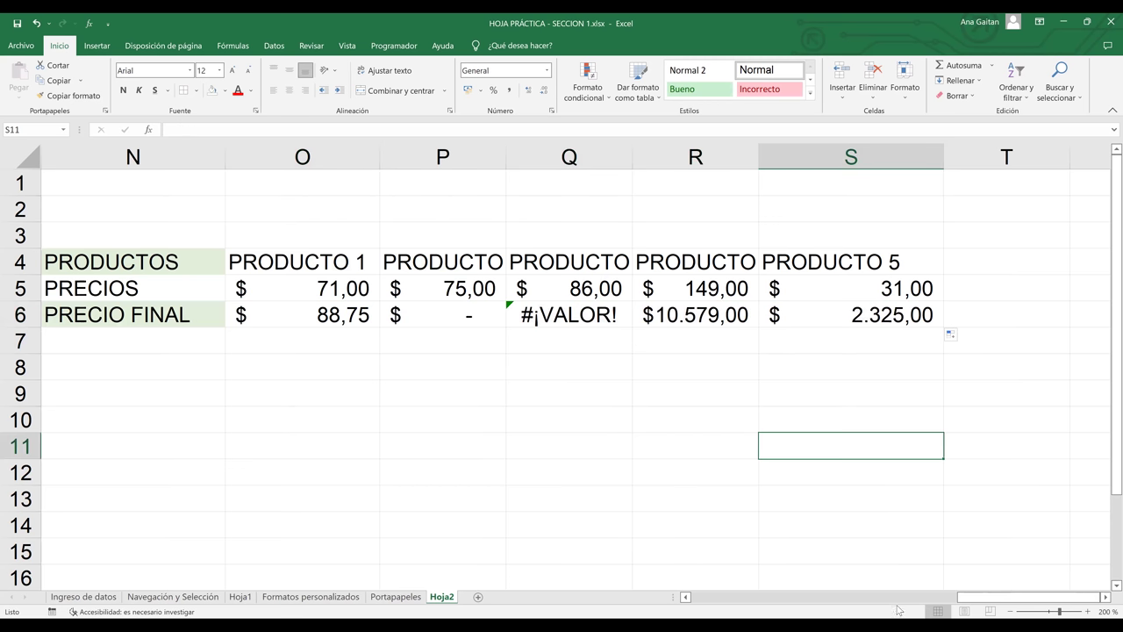
# - AutoFit the widths of columns O to S to the product headings in O4:S4
pyautogui.click(1010, 612)
pyautogui.click(1010, 612)
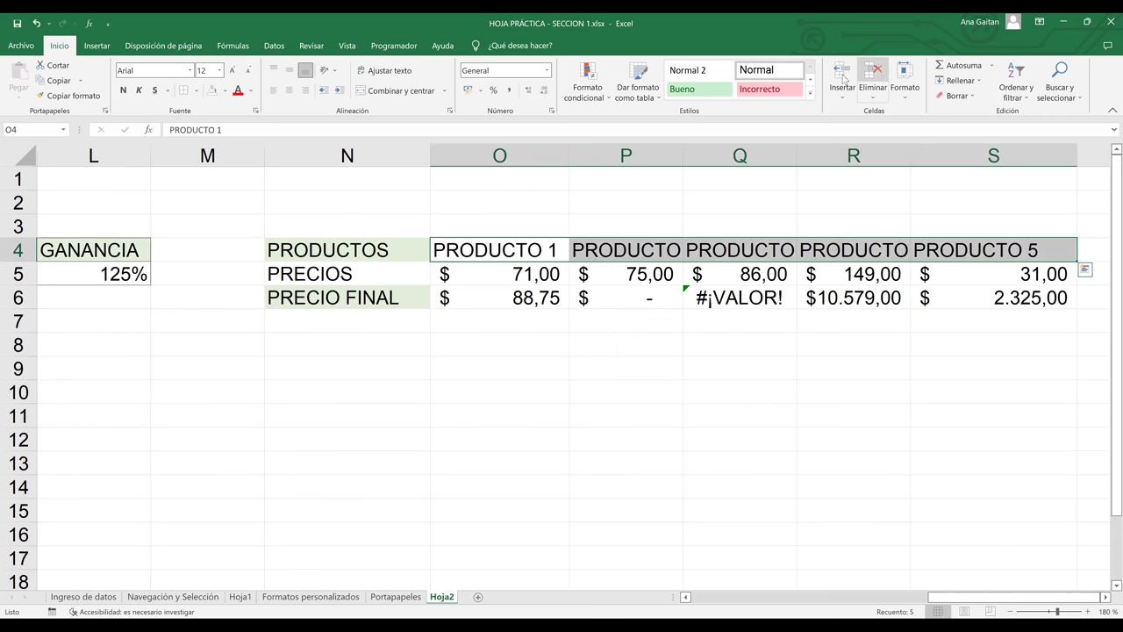
pyautogui.click(908, 102)
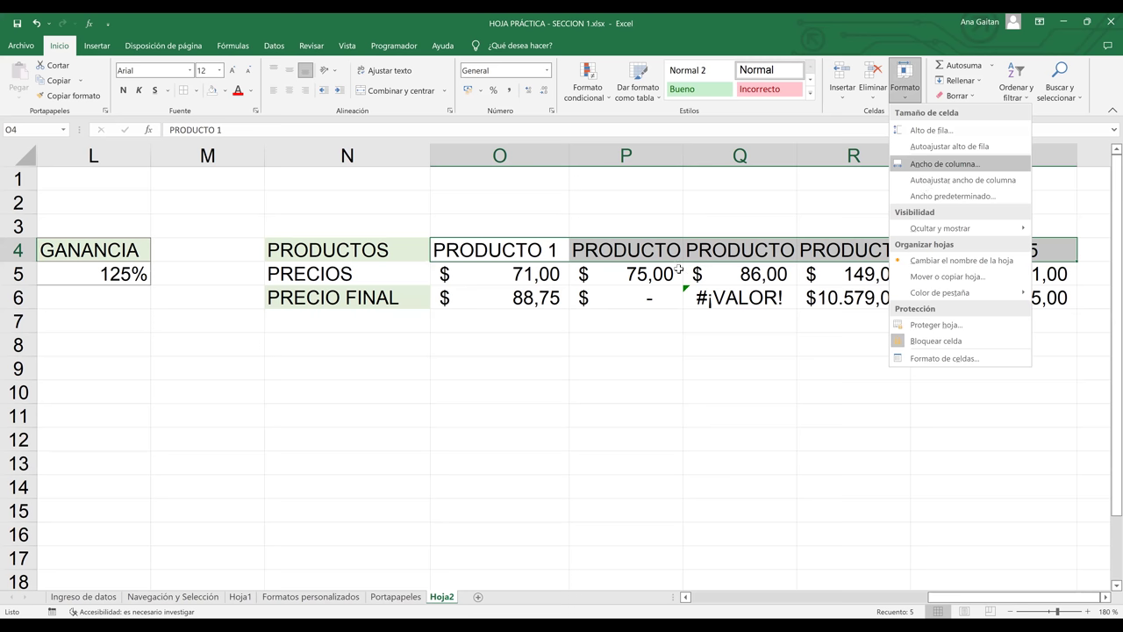
pyautogui.click(923, 180)
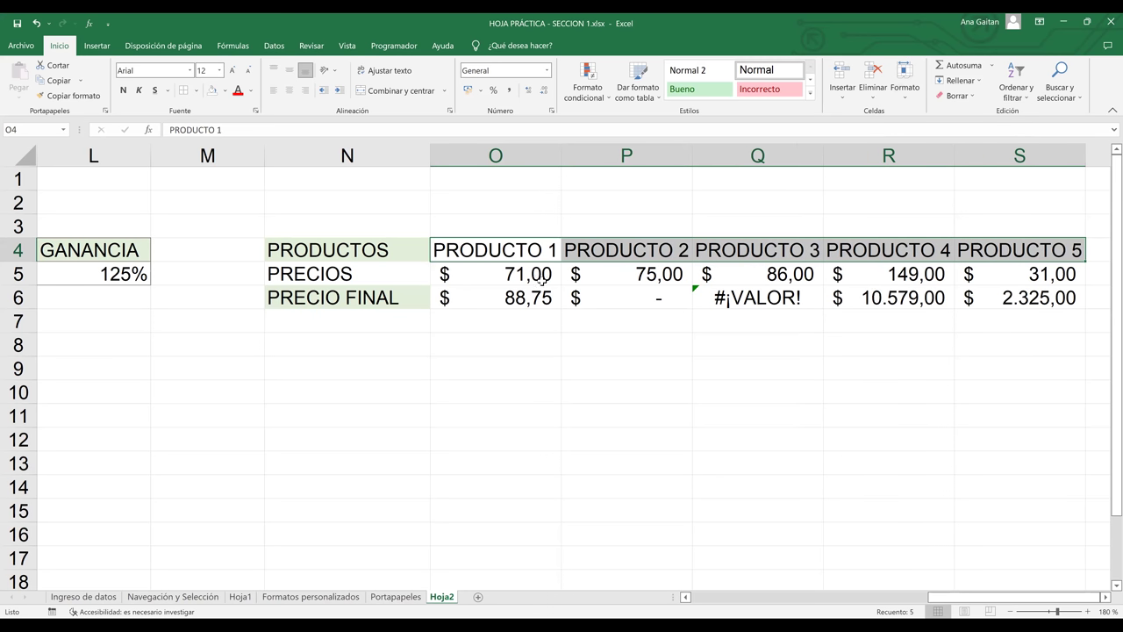
pyautogui.press('Right')
pyautogui.press('Right')
pyautogui.press('Right')
pyautogui.press('Down')
pyautogui.press('Down')
pyautogui.press('Down')
pyautogui.press('Down')
pyautogui.press('Down')
pyautogui.press('Down')
pyautogui.press('Down')
pyautogui.press('Down')
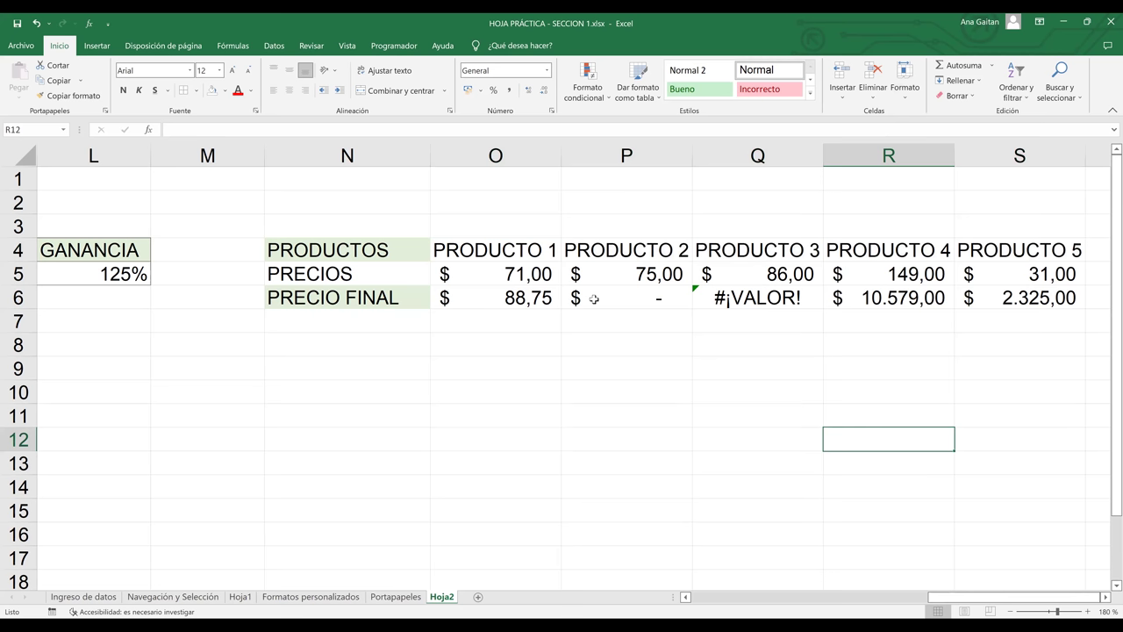
# - Inspect the PRECIO FINAL formulas in P6, Q6, R6 and O6 to compare which cells they reference
pyautogui.click(608, 299)
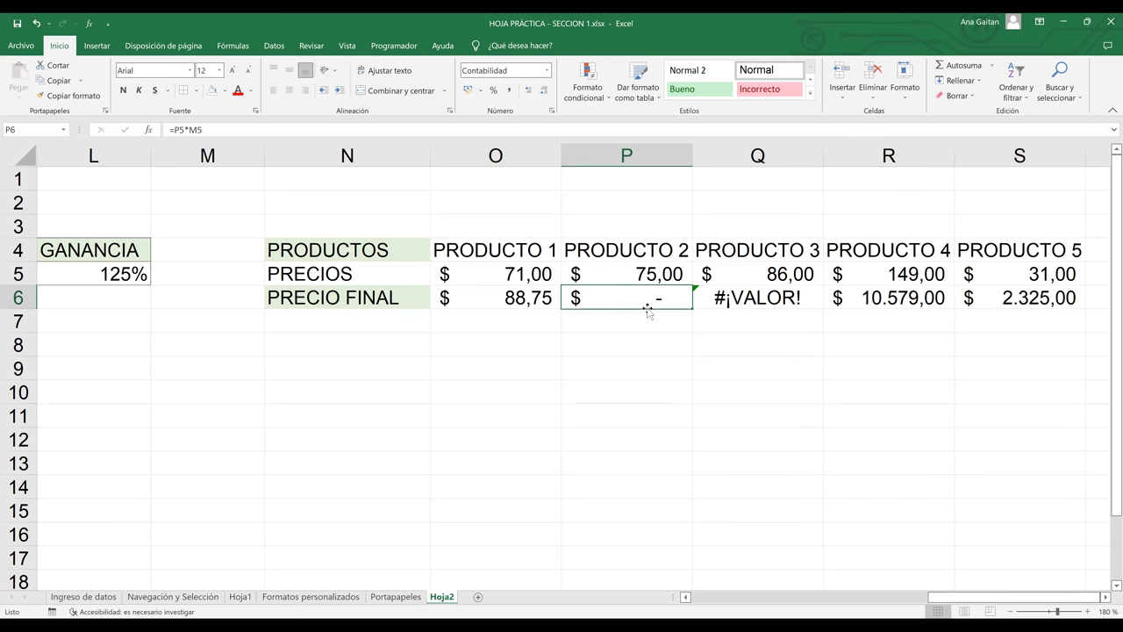
pyautogui.click(776, 308)
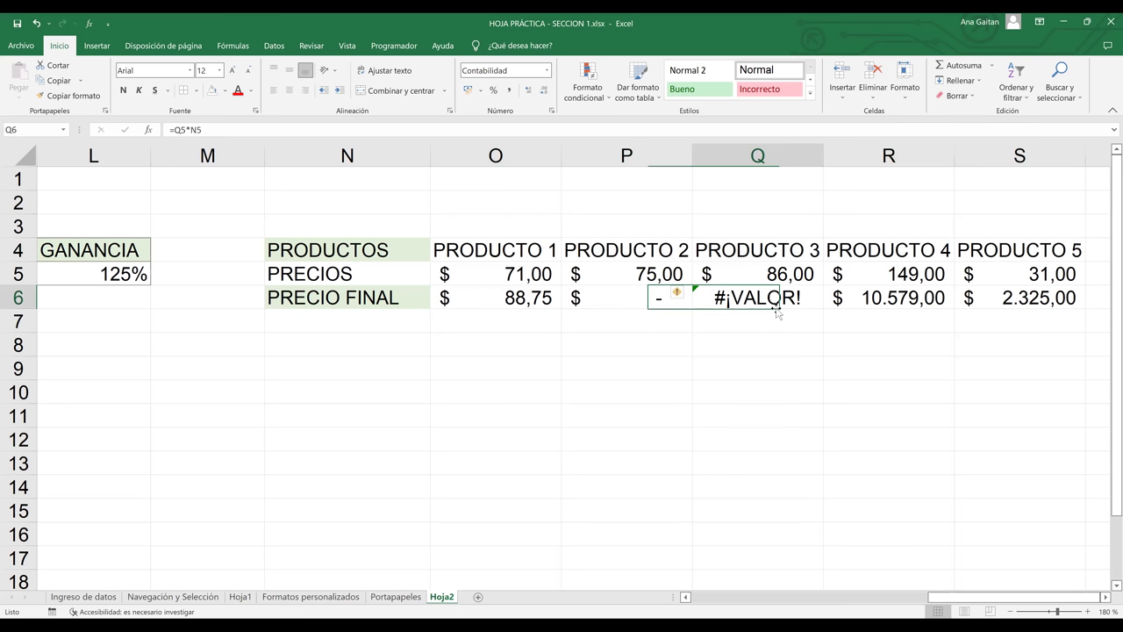
pyautogui.click(880, 309)
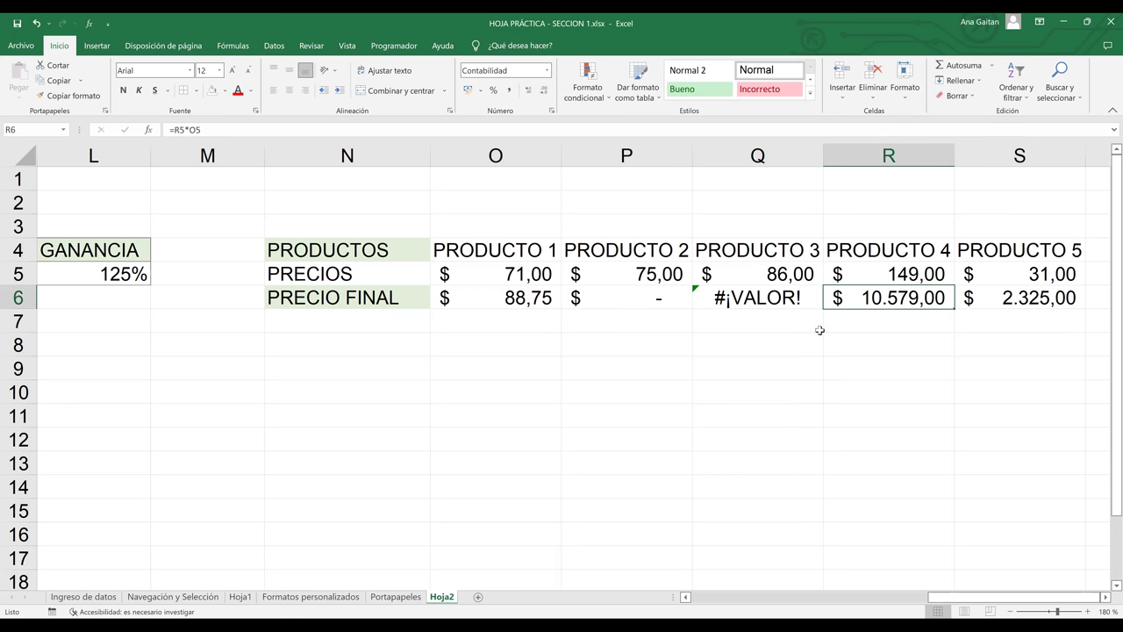
pyautogui.doubleClick(512, 301)
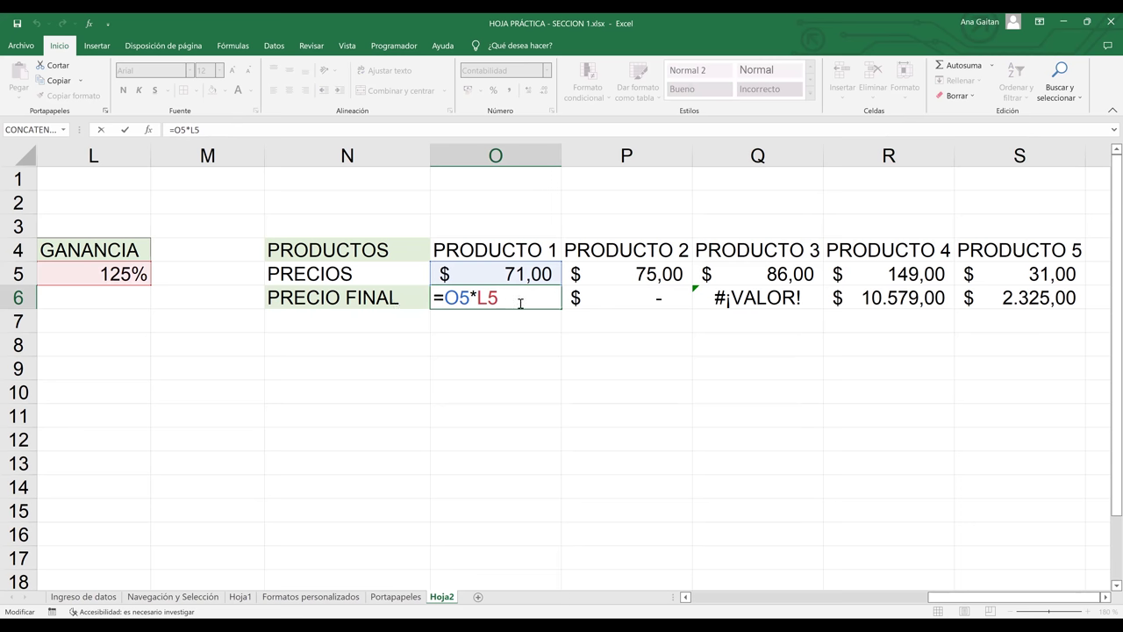
pyautogui.press('Return')
# - Try anchoring column M in P6's formula as =P5*$M5, and clear the cell
pyautogui.doubleClick(632, 290)
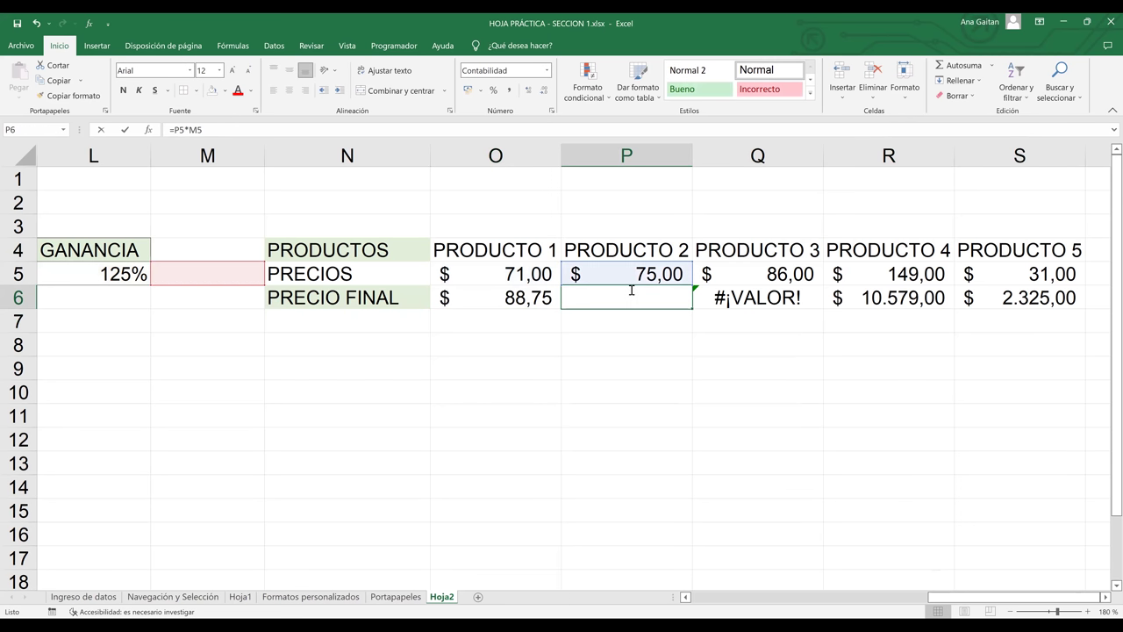
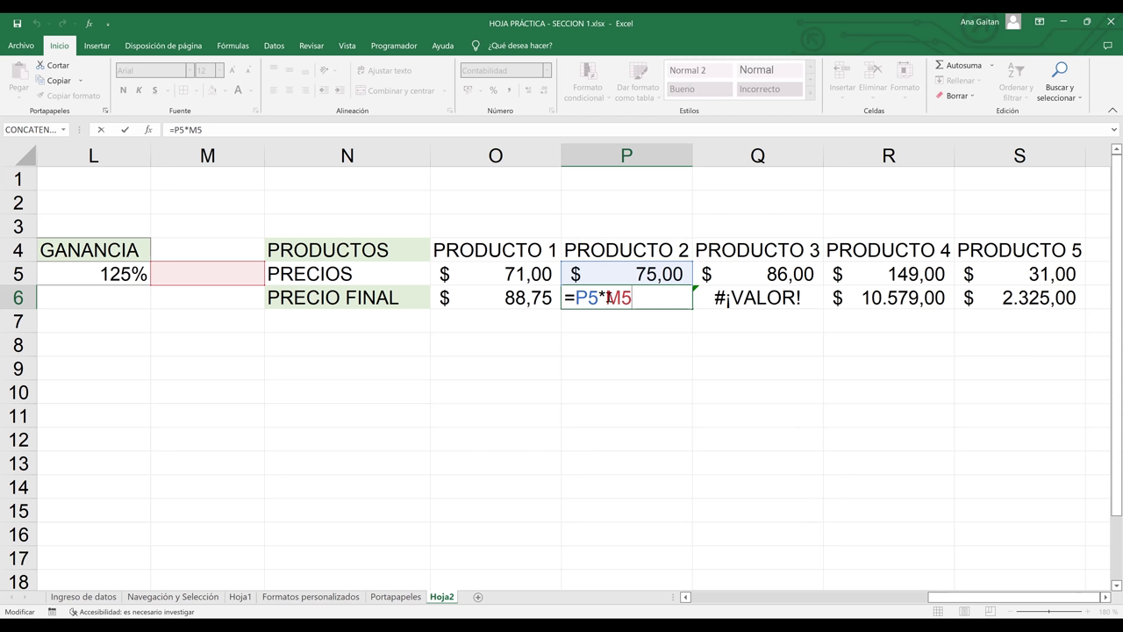
pyautogui.click(606, 298)
pyautogui.write('$')
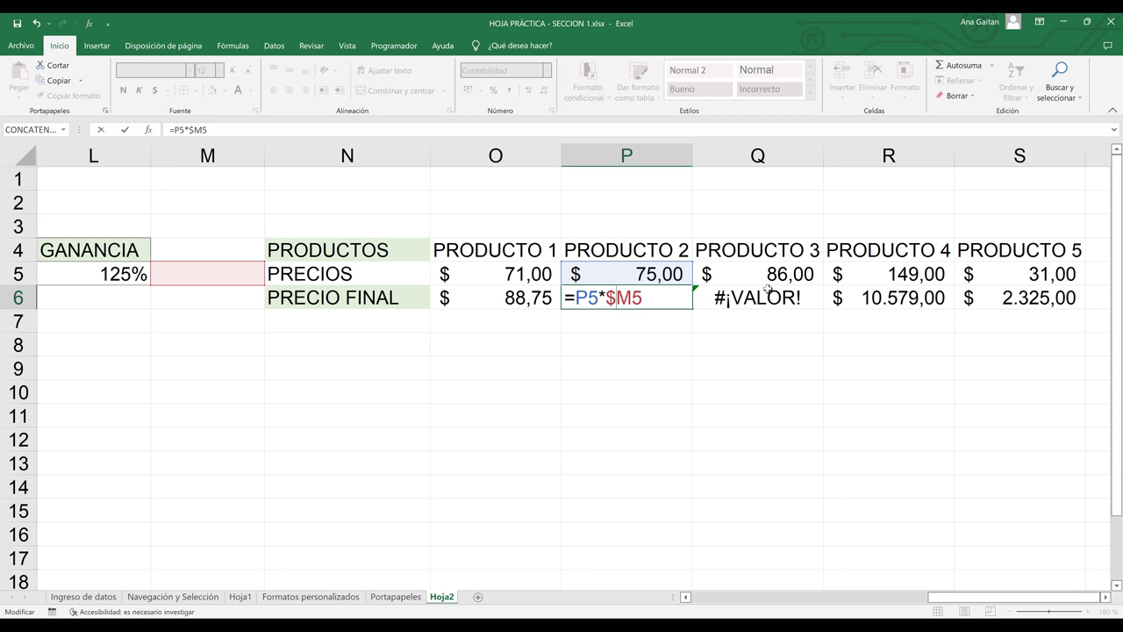
pyautogui.press('Delete')
pyautogui.press('Escape')
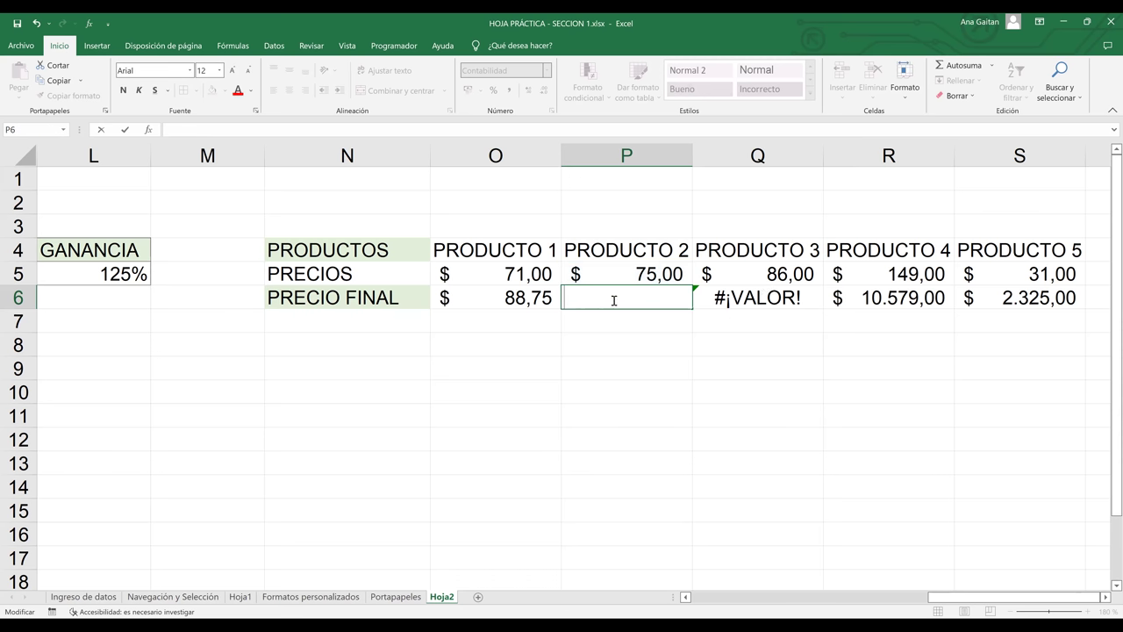
pyautogui.click(630, 343)
# - Anchor the GANANCIA column in O6 by changing the formula to =O5*$L5
pyautogui.click(516, 299)
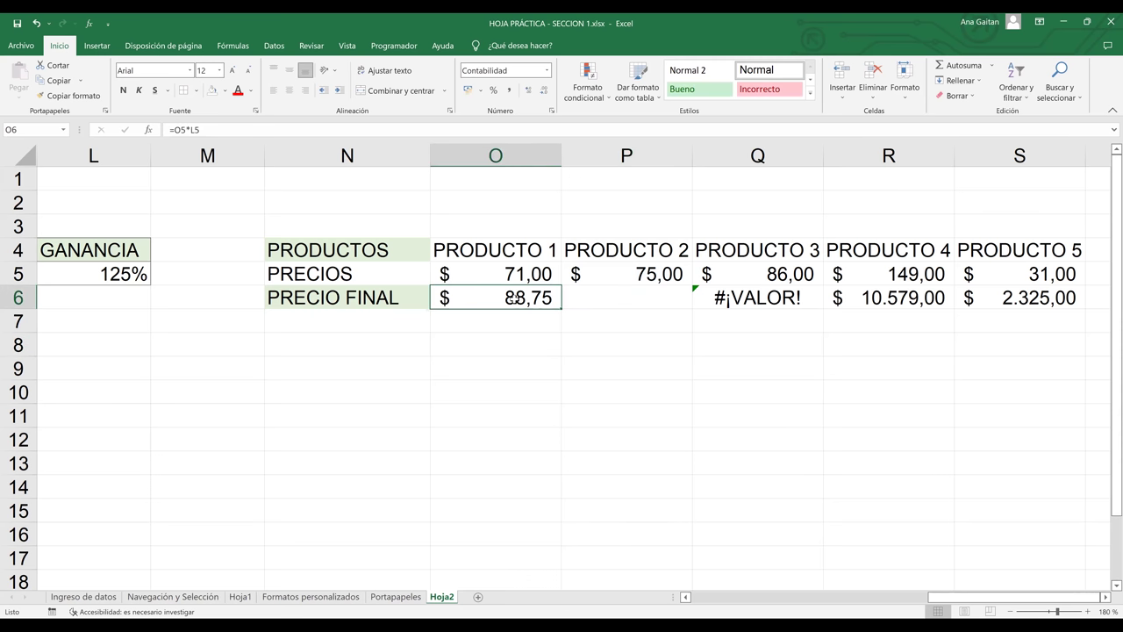
pyautogui.doubleClick(502, 298)
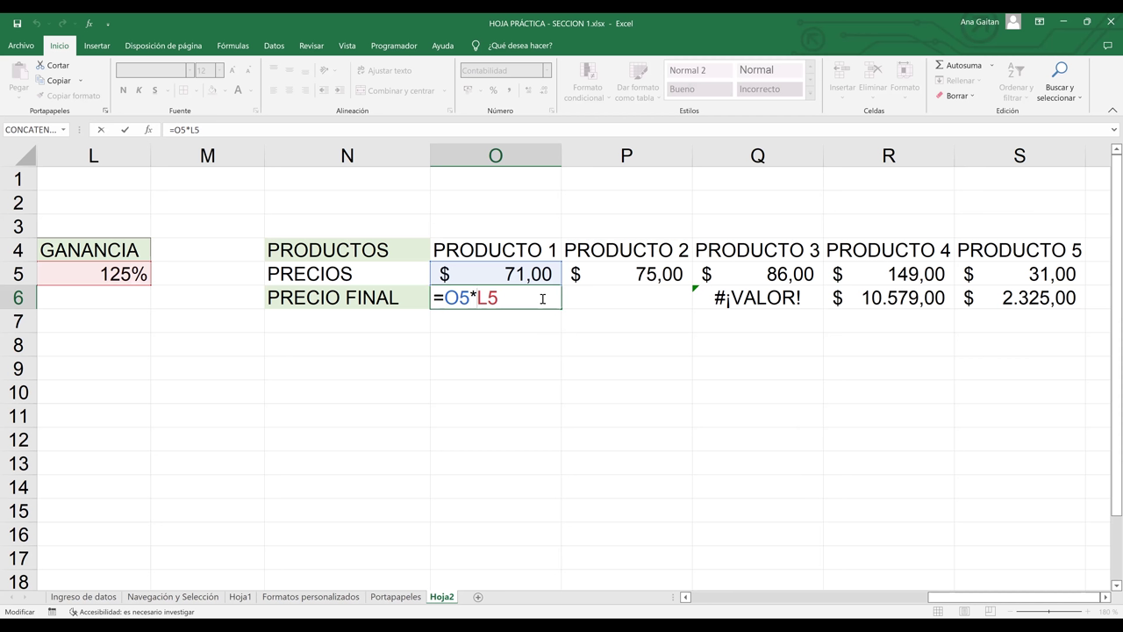
pyautogui.write('$')
pyautogui.press('Return')
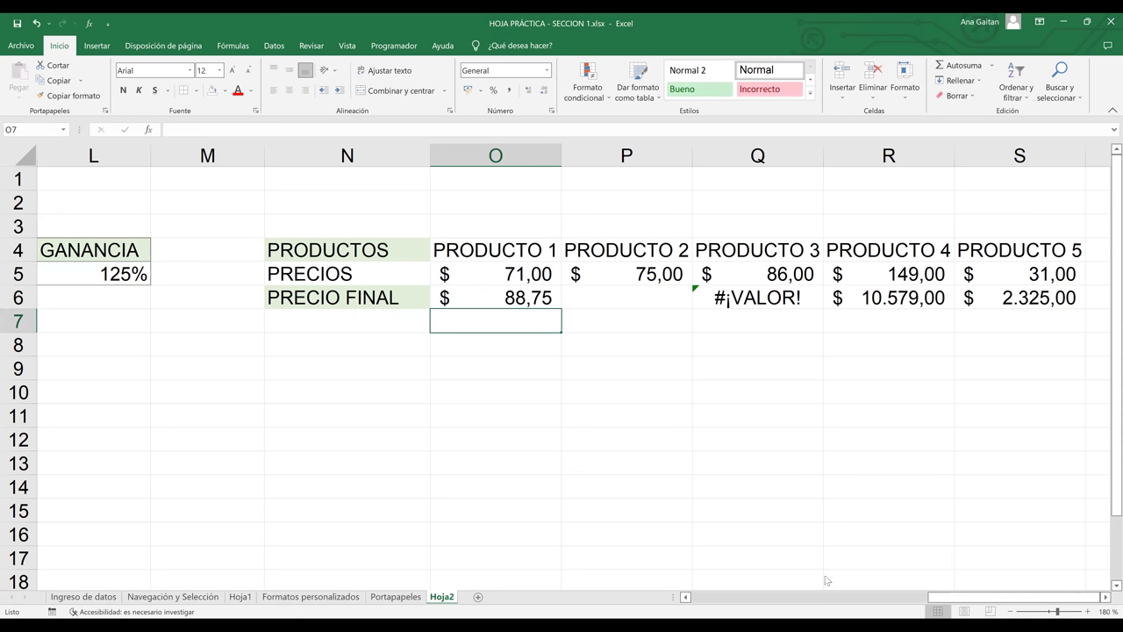
# - Examine the PRECIO FINAL formula in J6 of the REFERENCIAS ABSOLUTAS EN FILAS table, and return to O6
pyautogui.click(687, 597)
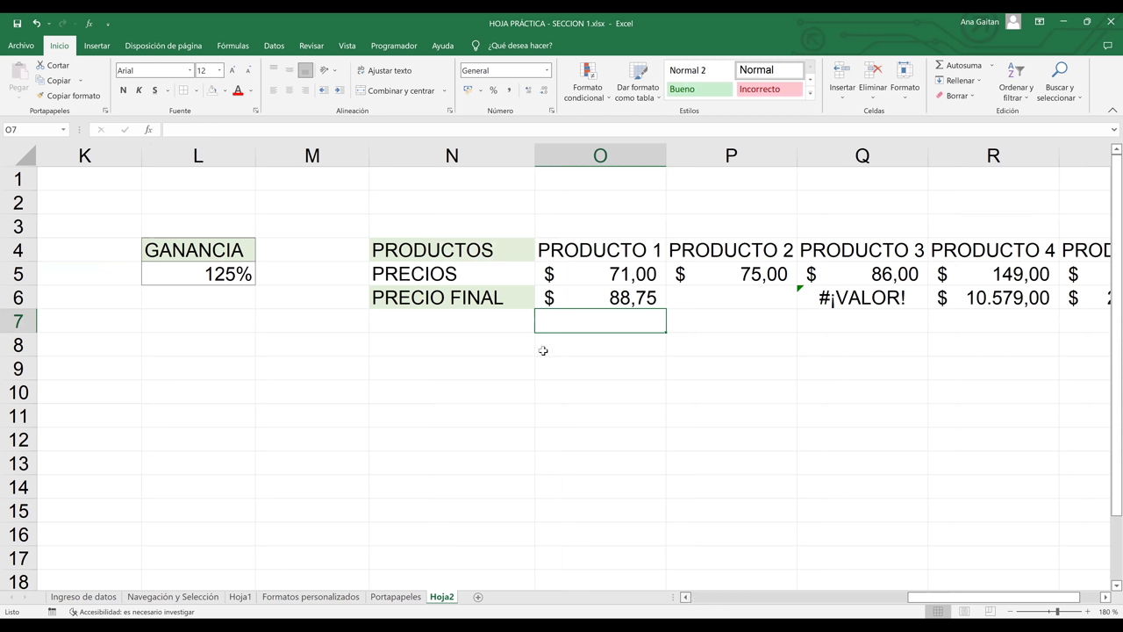
pyautogui.hscroll(-2, 469, 280)
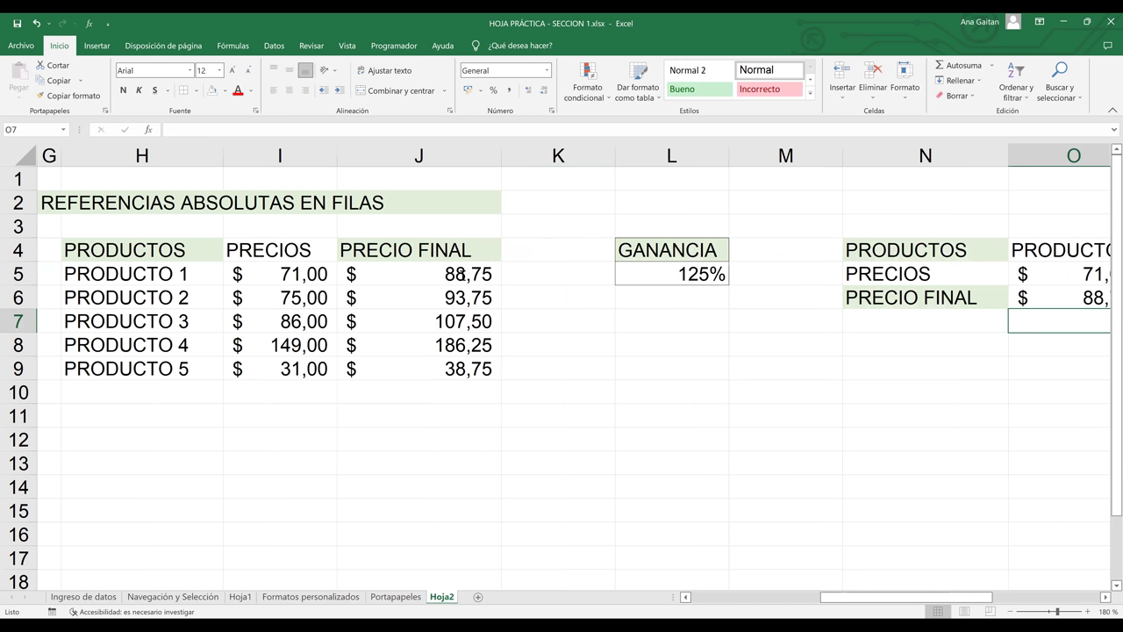
pyautogui.press('Left')
pyautogui.press('Left')
pyautogui.press('Left')
pyautogui.press('Left')
pyautogui.press('Left')
pyautogui.press('Up')
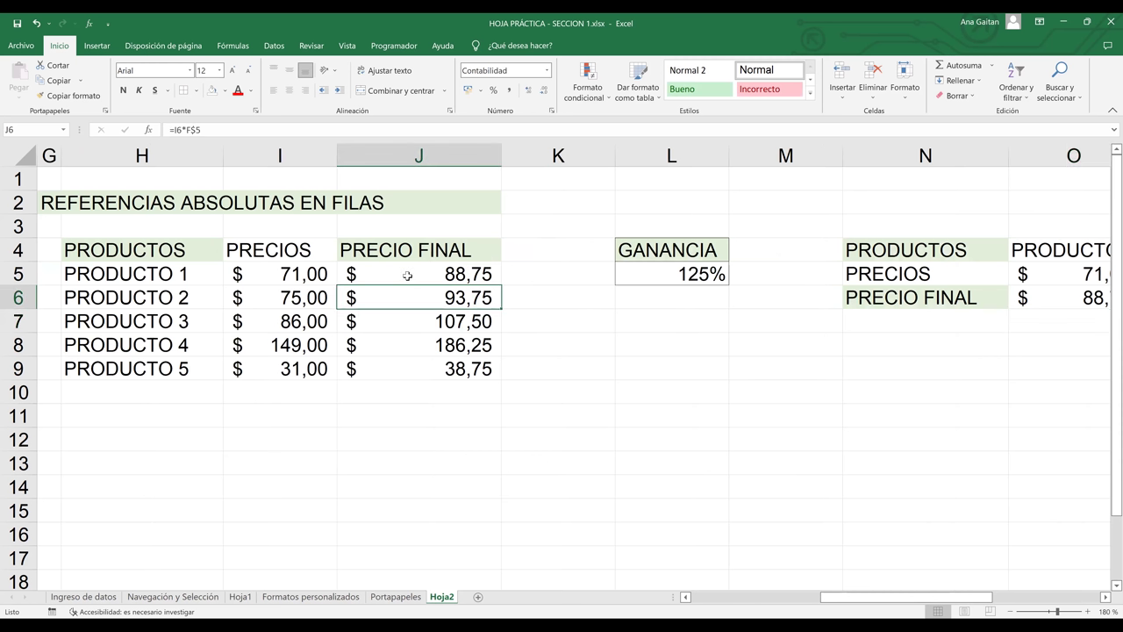
pyautogui.press('Right')
pyautogui.press('Right')
pyautogui.press('Right')
pyautogui.press('Right')
pyautogui.press('Right')
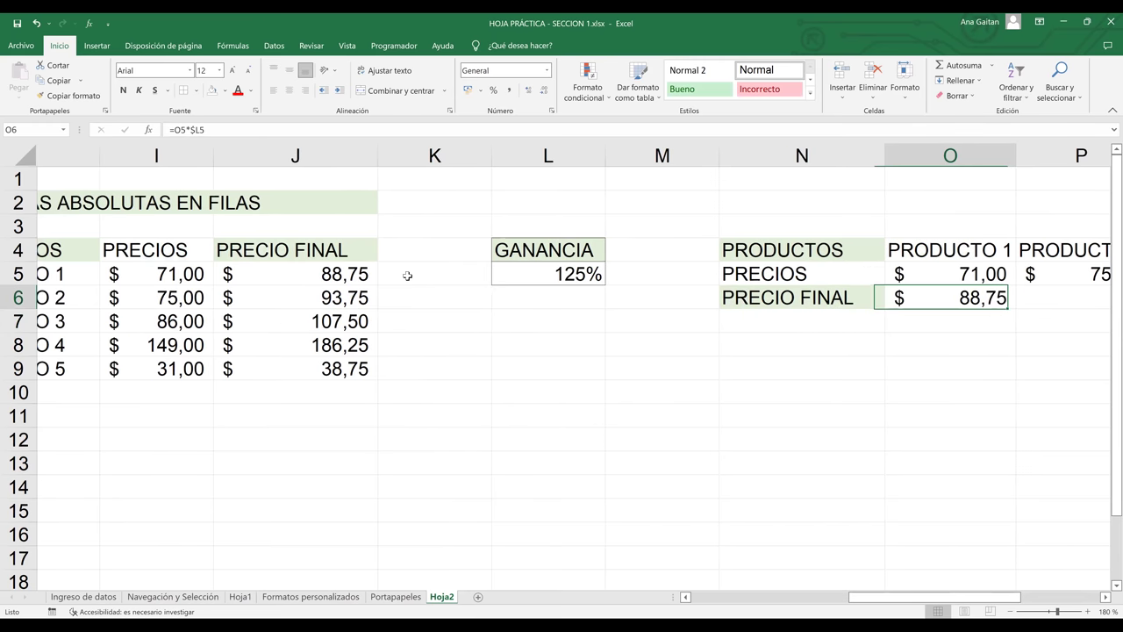
pyautogui.hscroll(3, 515, 293)
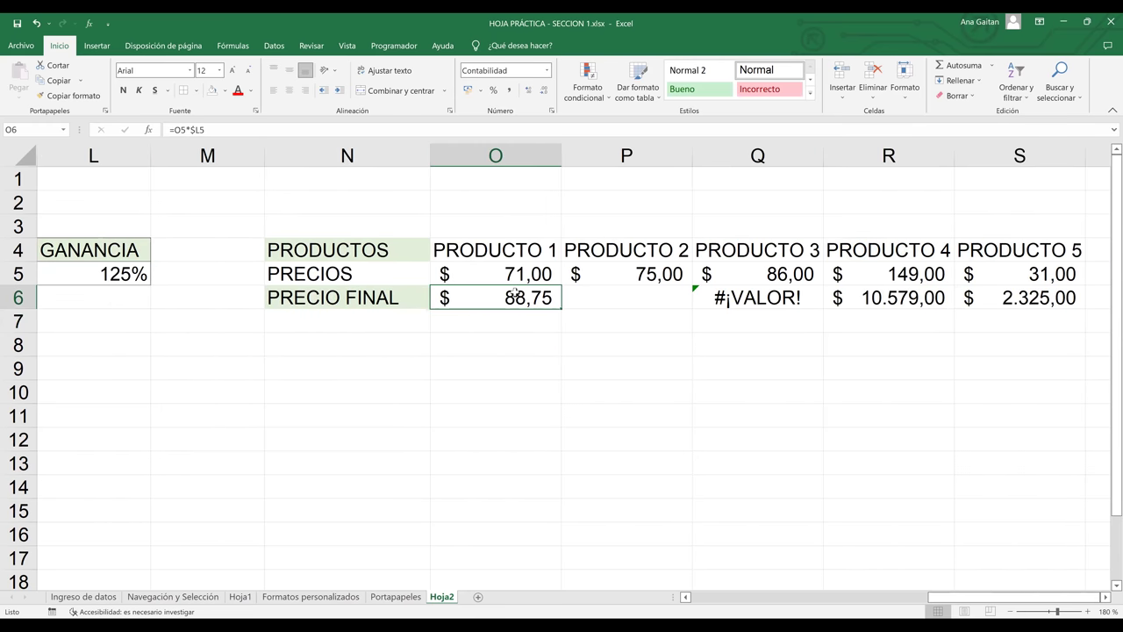
# - Fill the column-anchored PRECIO FINAL formula from O6 across to S6
pyautogui.press('Return')
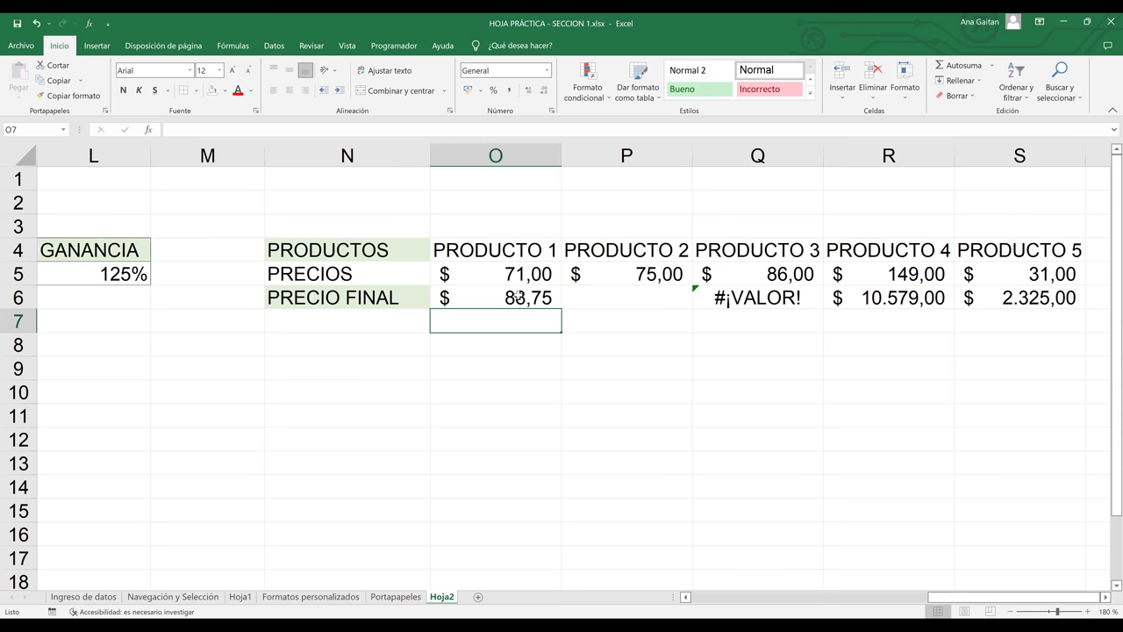
pyautogui.press('Up')
pyautogui.moveTo(564, 308); pyautogui.dragTo(1079, 299)
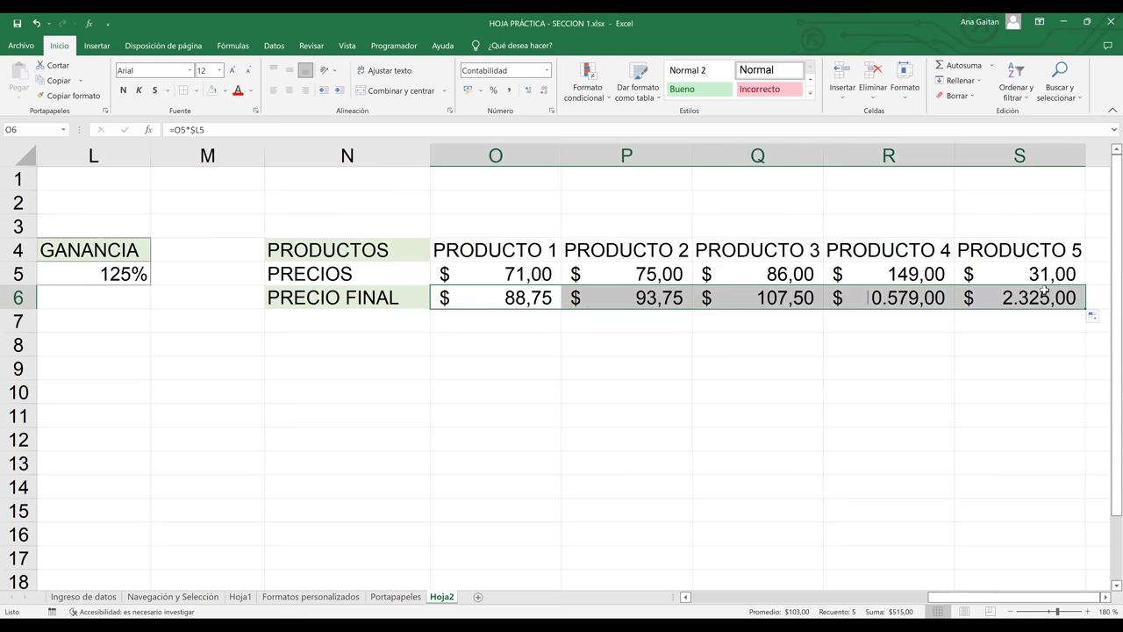
pyautogui.click(729, 386)
# - Check the references in the filled PRECIO FINAL formulas in P6, Q6 and R6
pyautogui.click(638, 298)
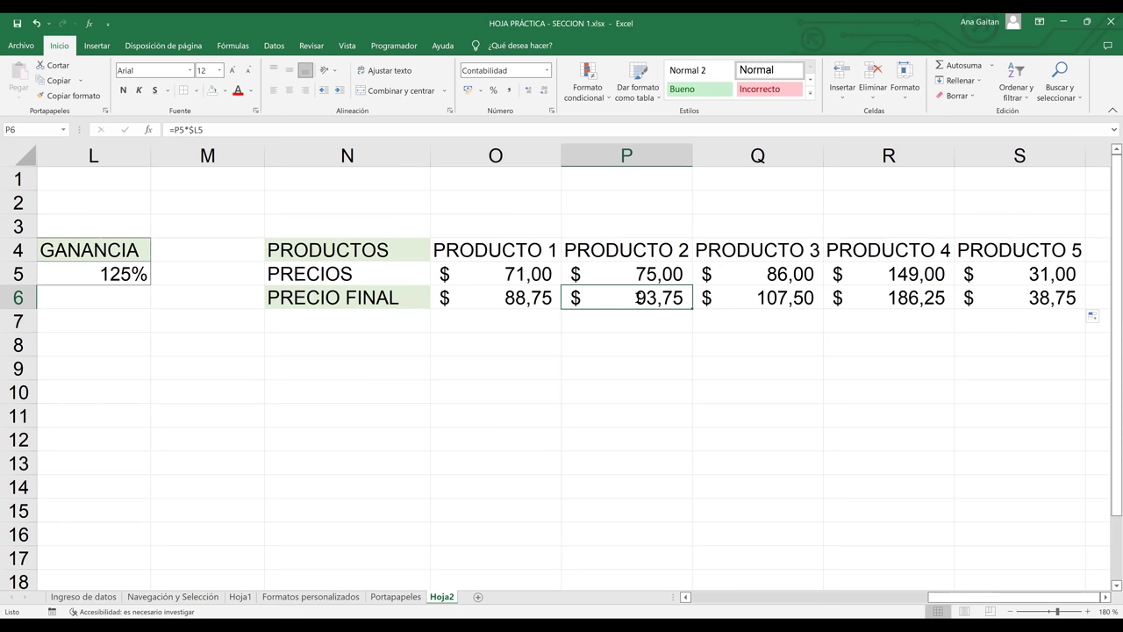
pyautogui.doubleClick(639, 297)
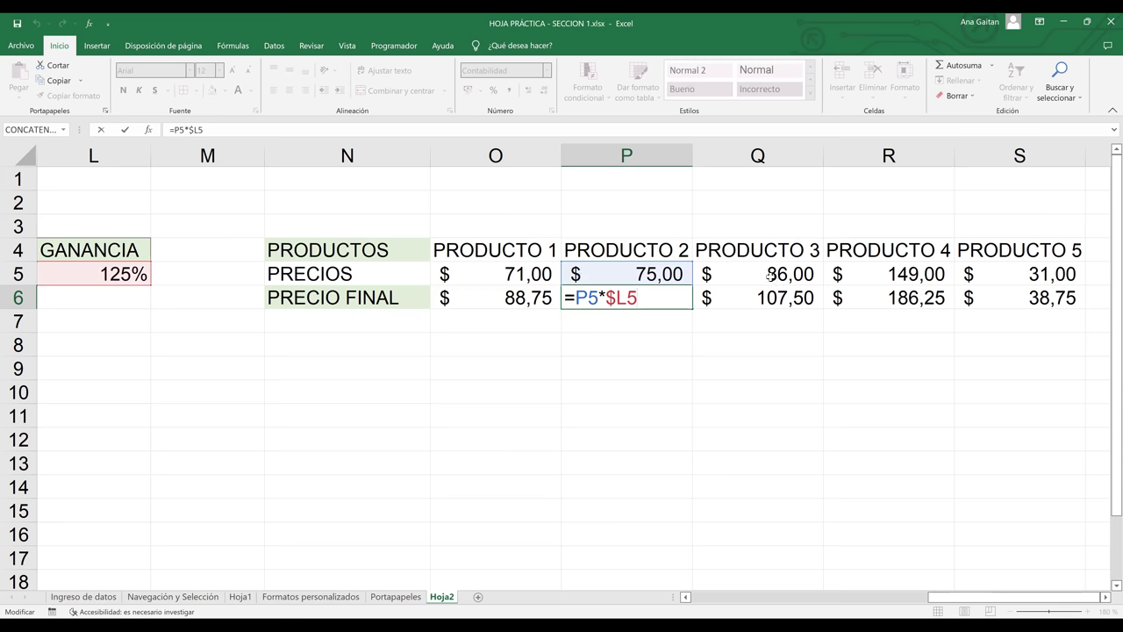
pyautogui.press('Return')
pyautogui.doubleClick(792, 298)
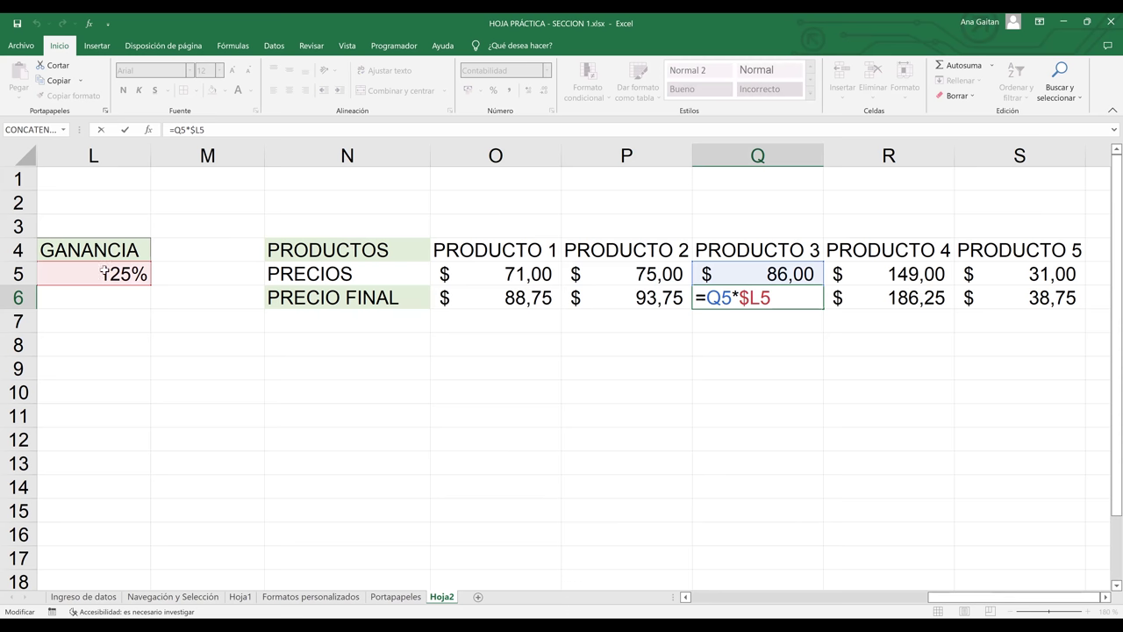
pyautogui.press('Return')
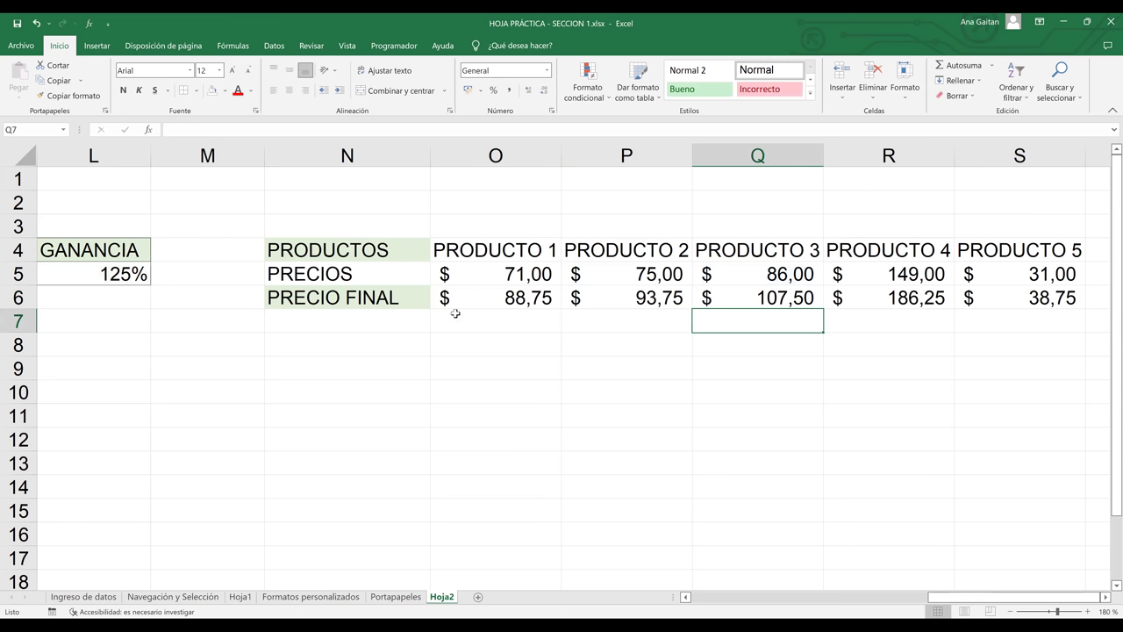
pyautogui.click(904, 298)
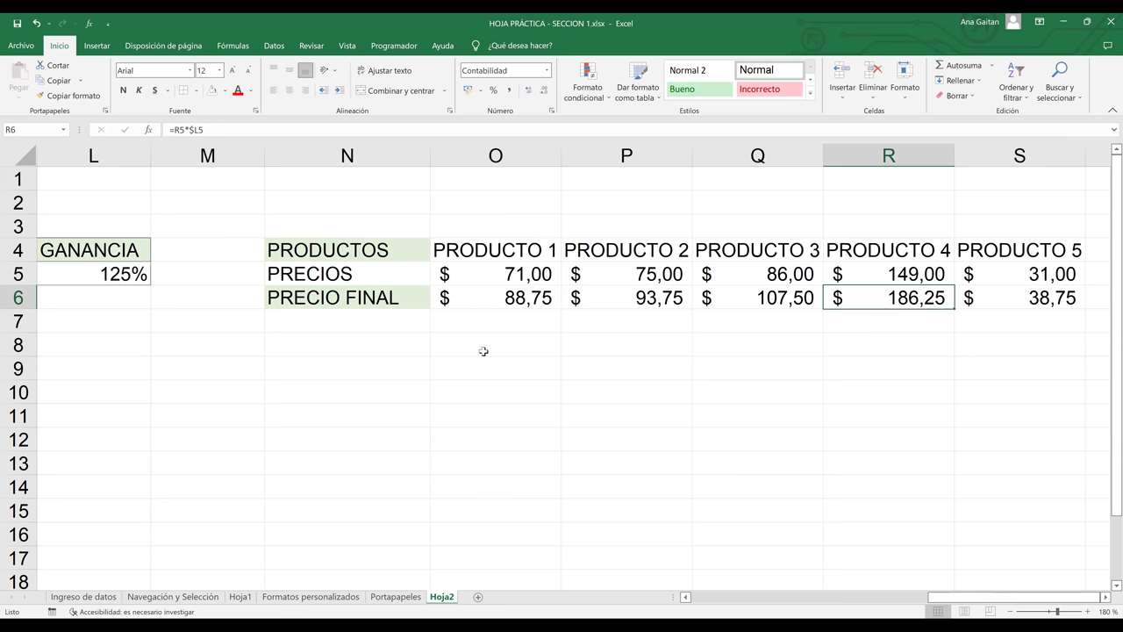
# - Enter the unanchored formula =L5*O5 in O7 and fill it across to S7
pyautogui.click(501, 327)
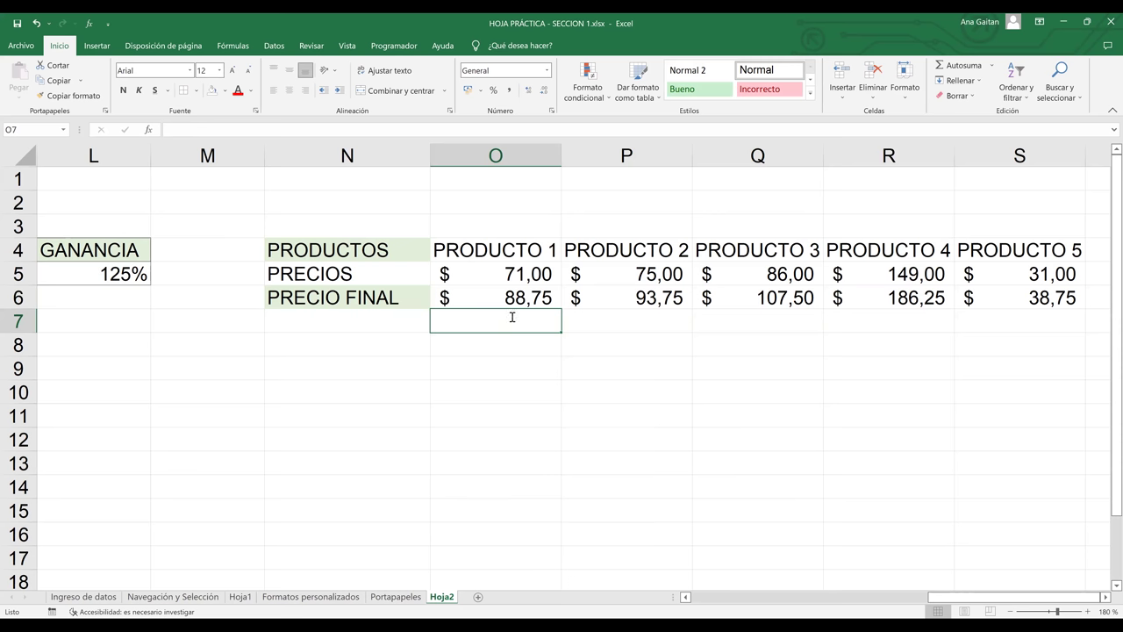
pyautogui.write('=')
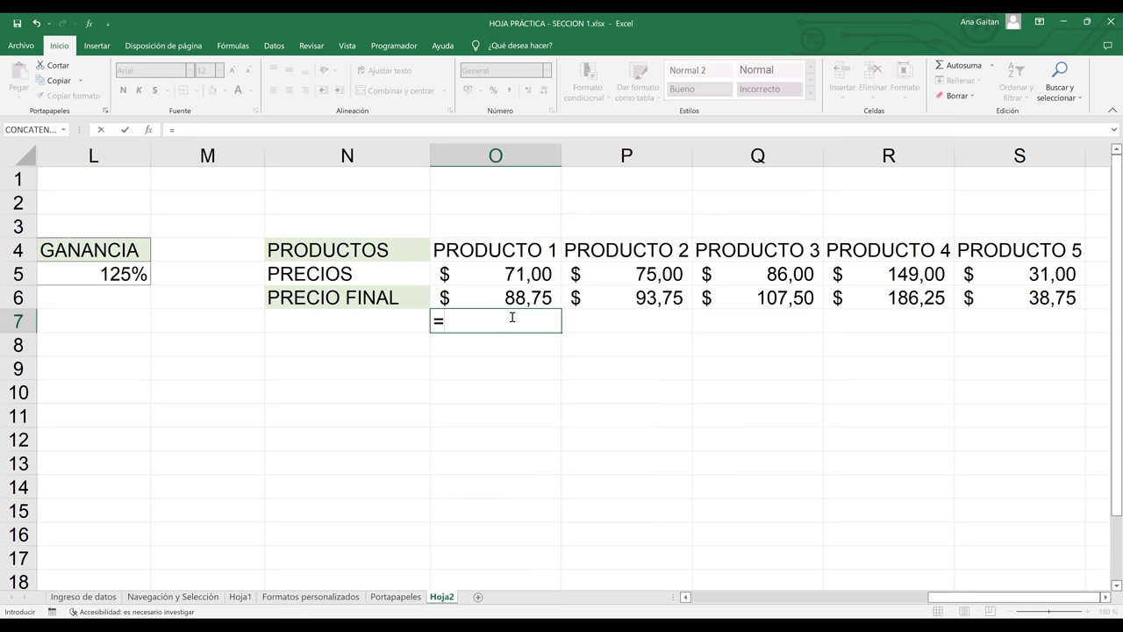
pyautogui.click(106, 274)
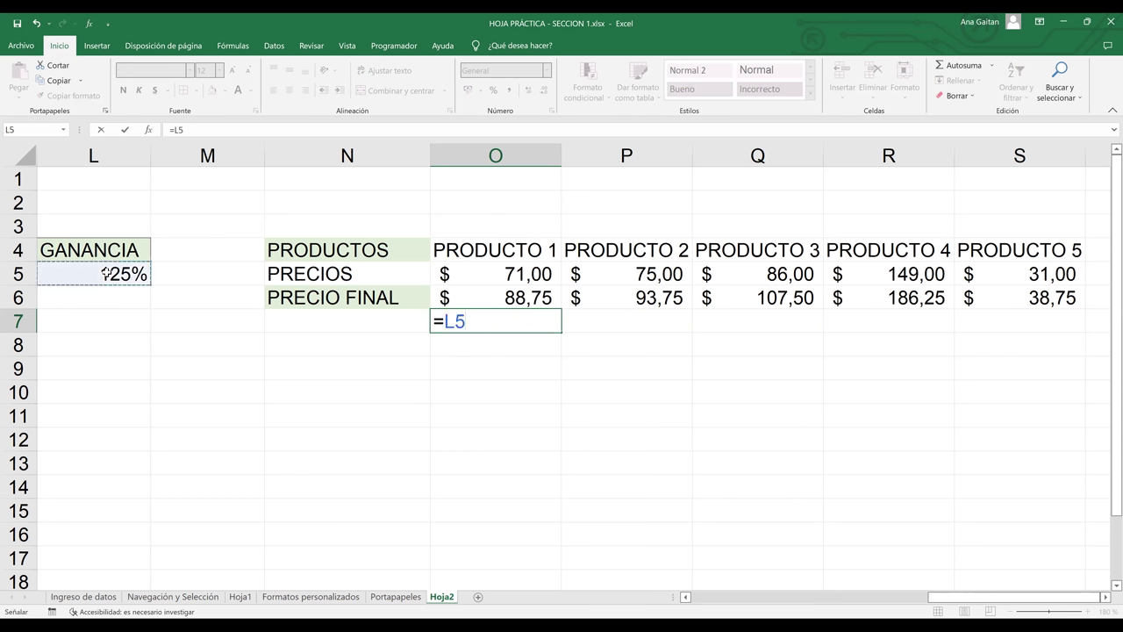
pyautogui.write('*')
pyautogui.click(529, 279)
pyautogui.press('Return')
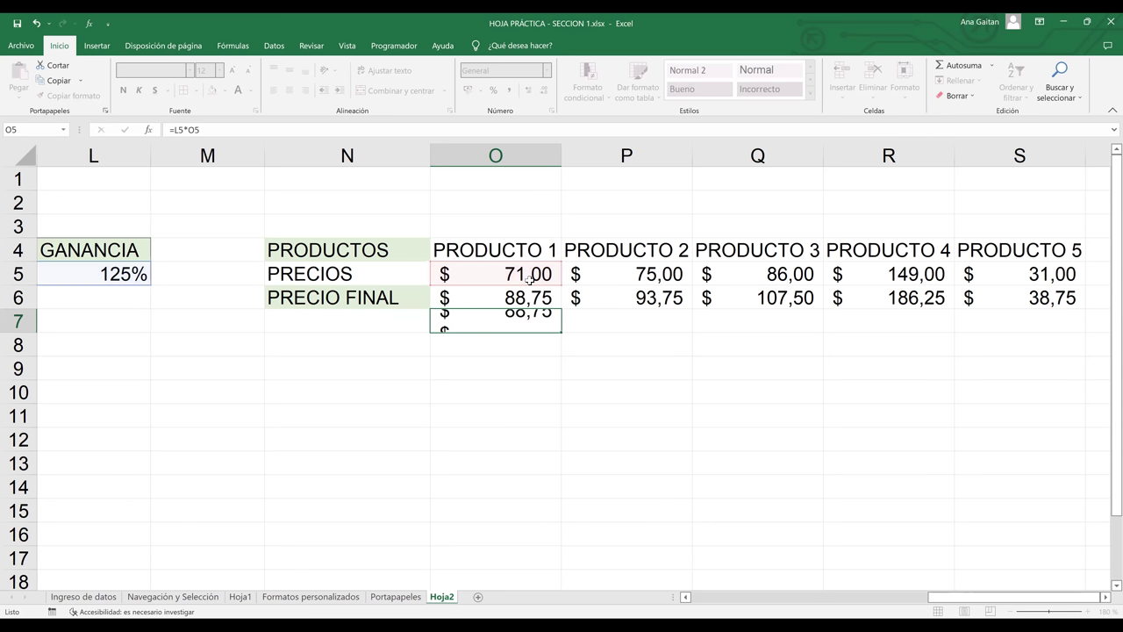
pyautogui.click(529, 321)
pyautogui.moveTo(562, 332); pyautogui.dragTo(1053, 321)
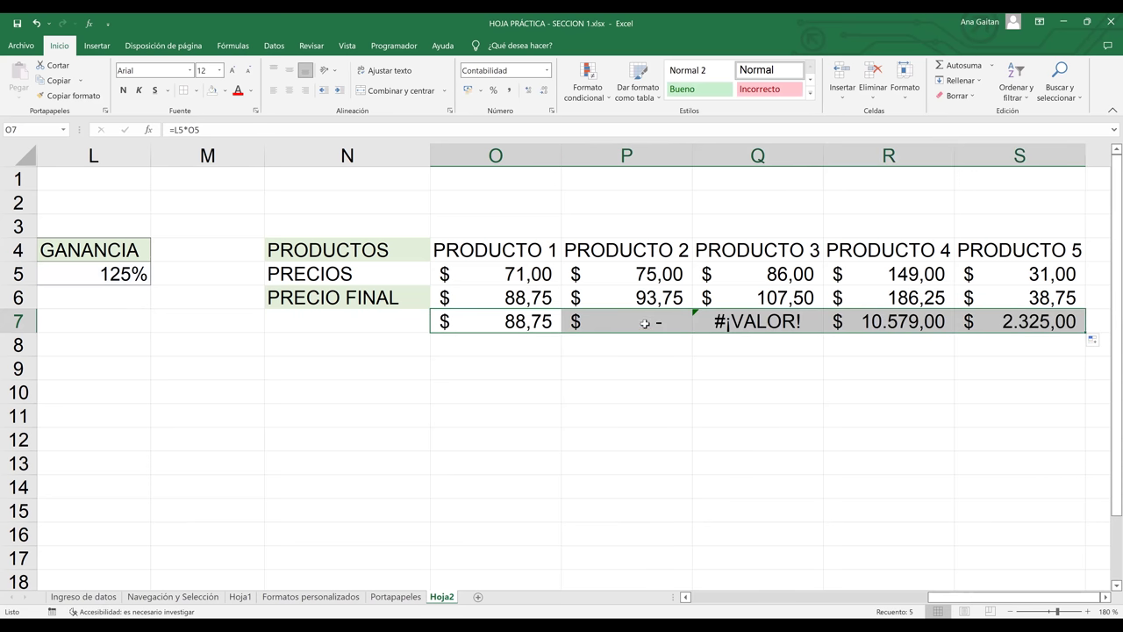
# - Inspect the references used by the filled formula in P7
pyautogui.click(645, 324)
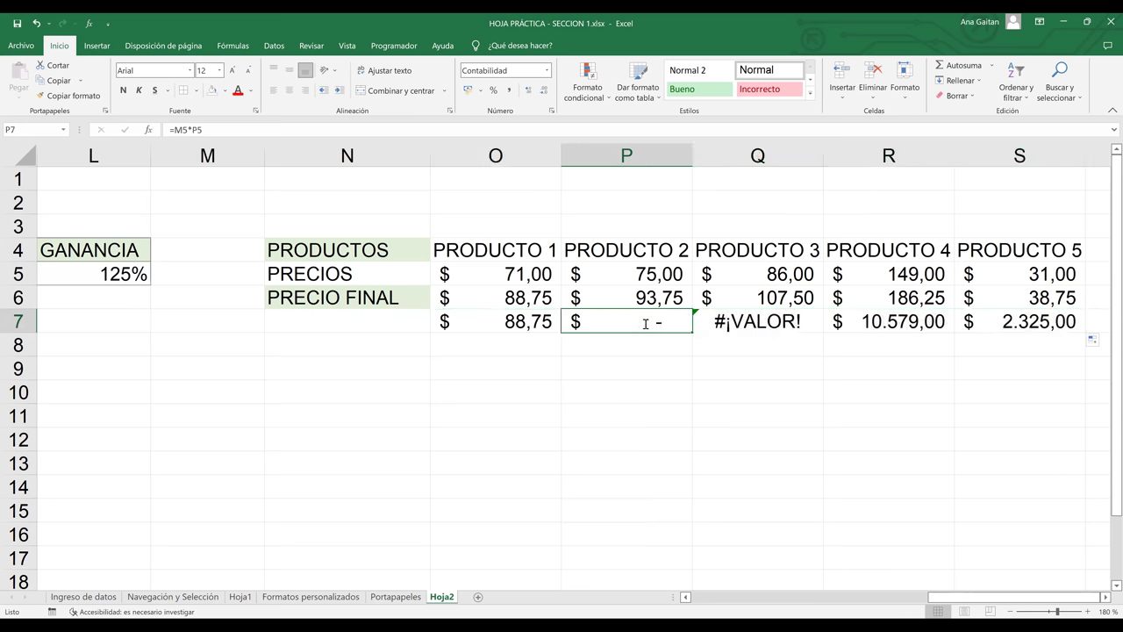
pyautogui.press('F2')
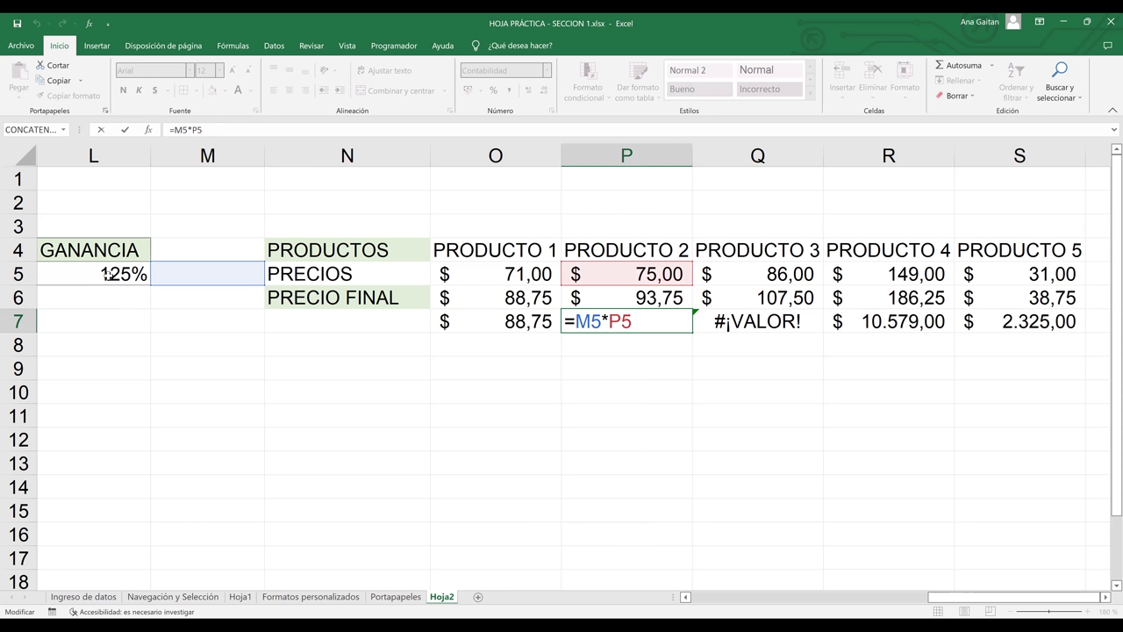
pyautogui.press('Escape')
# - Clear the test formulas from O7:S7
pyautogui.click(526, 393)
pyautogui.moveTo(489, 326); pyautogui.dragTo(1053, 324)
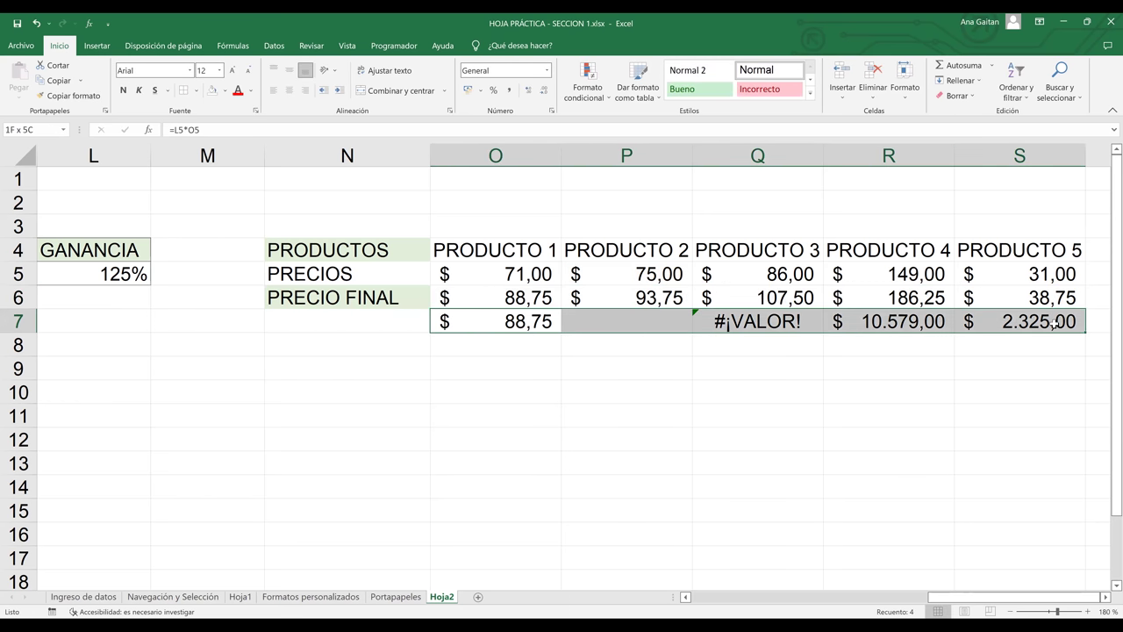
pyautogui.press('Delete')
pyautogui.click(822, 400)
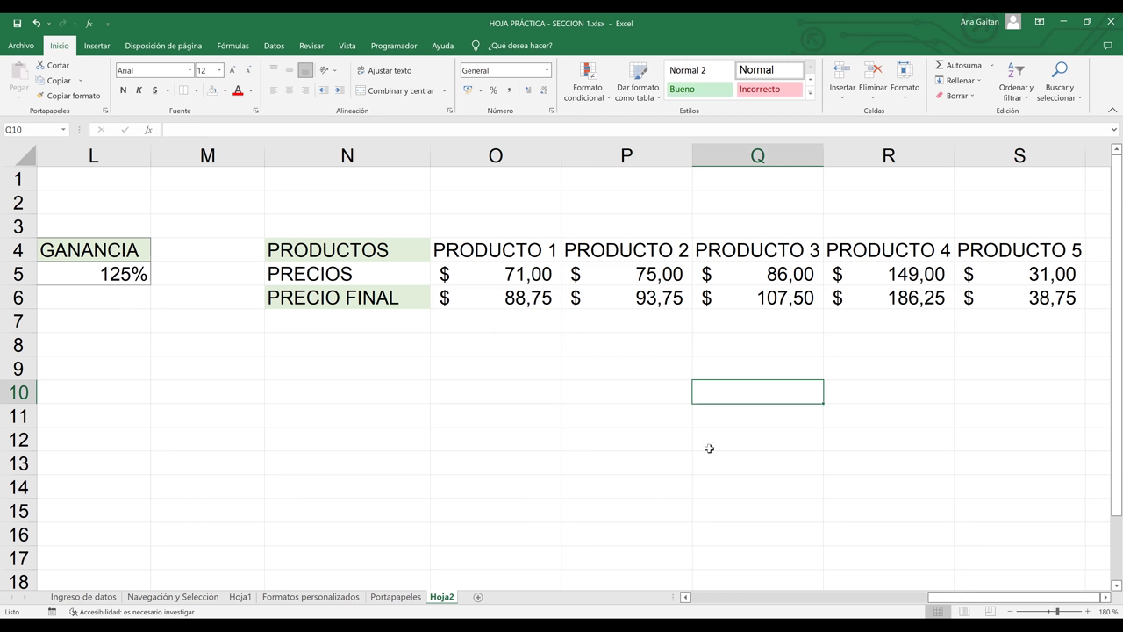
# - Review the GANANCIA value in L5 and the REFERENCIAS ABSOLUTAS EN FILAS table, moving back along row 5 to D5
pyautogui.click(102, 272)
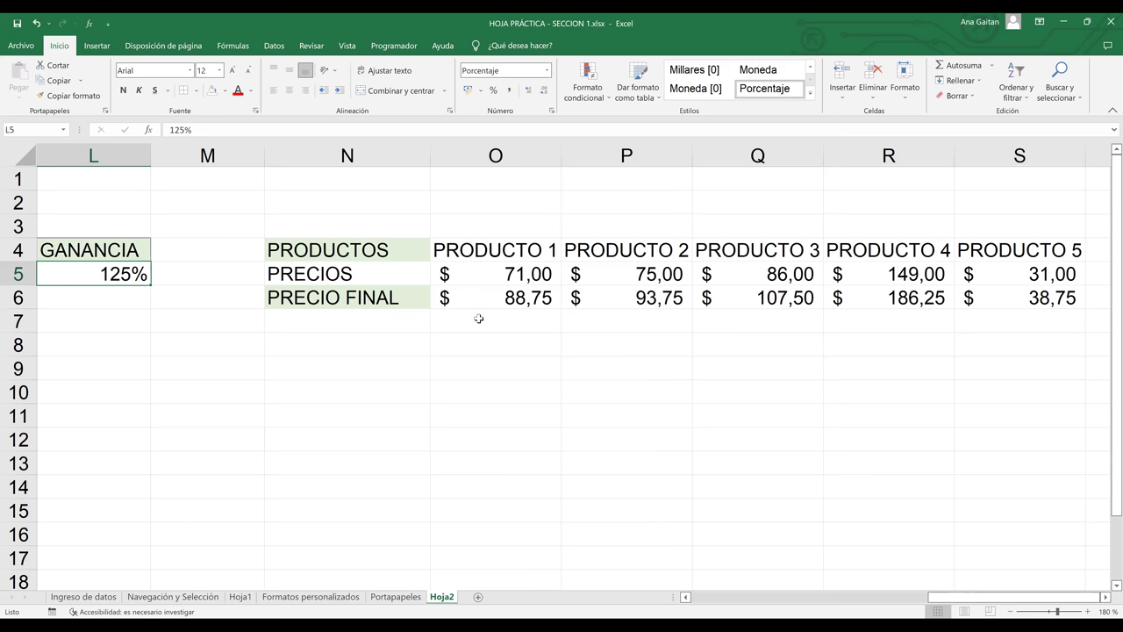
pyautogui.press('Left')
pyautogui.press('Left')
pyautogui.press('Left')
pyautogui.press('Left')
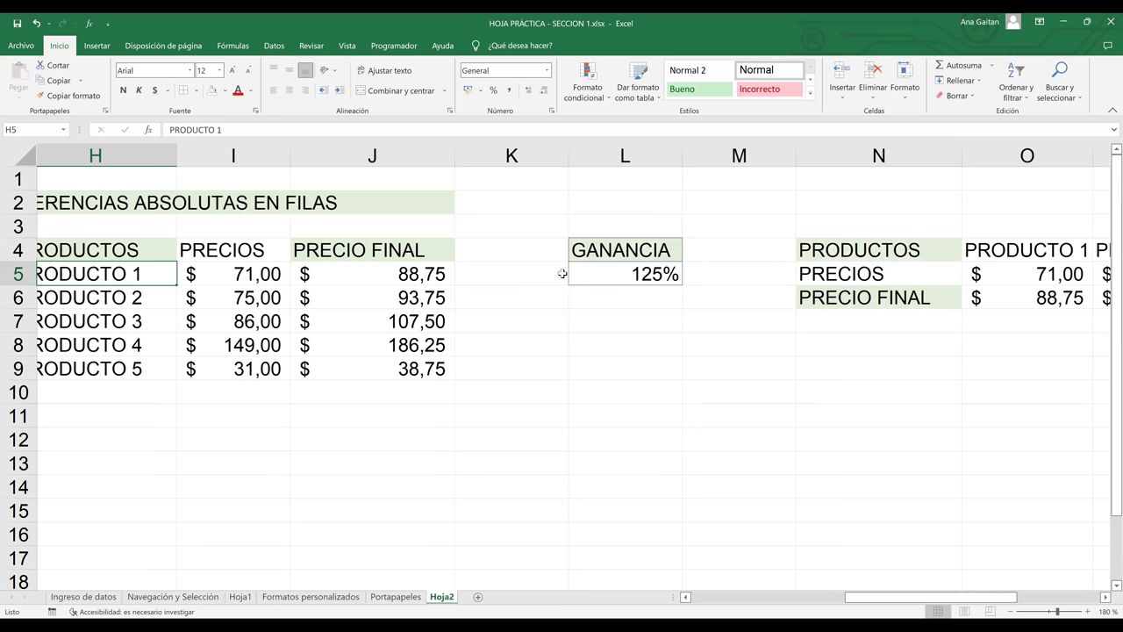
pyautogui.press('Left')
pyautogui.press('Left')
pyautogui.press('Left')
pyautogui.press('Left')
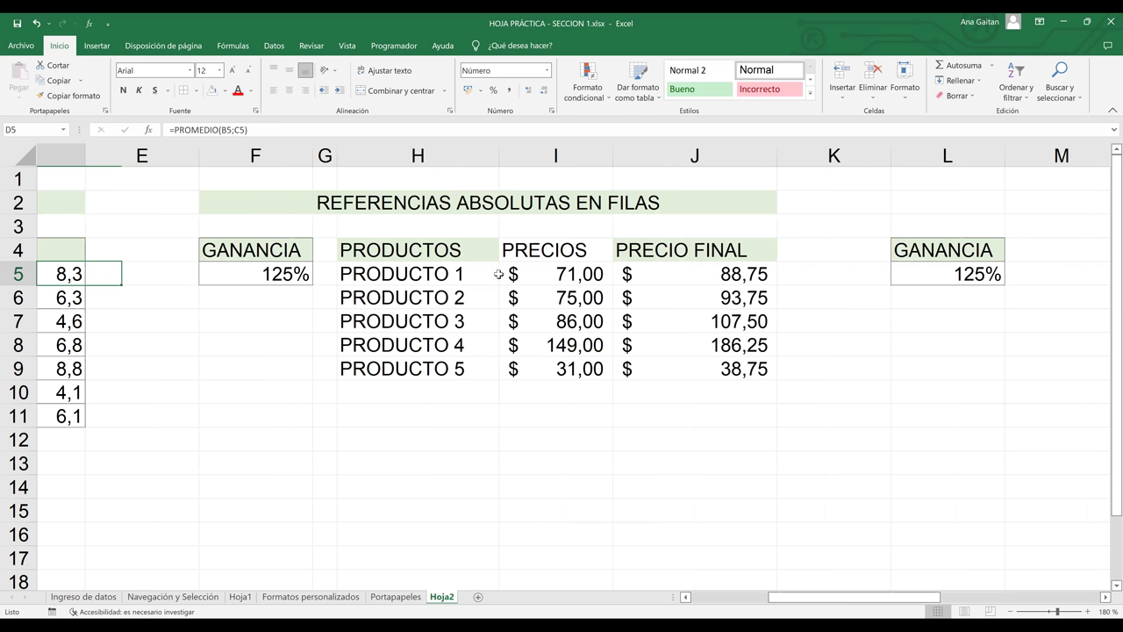
# - Replace the MEDIA header in D4 with SUMA TOTAL and clear the averages from D5:D11
pyautogui.hscroll(-3, 499, 275)
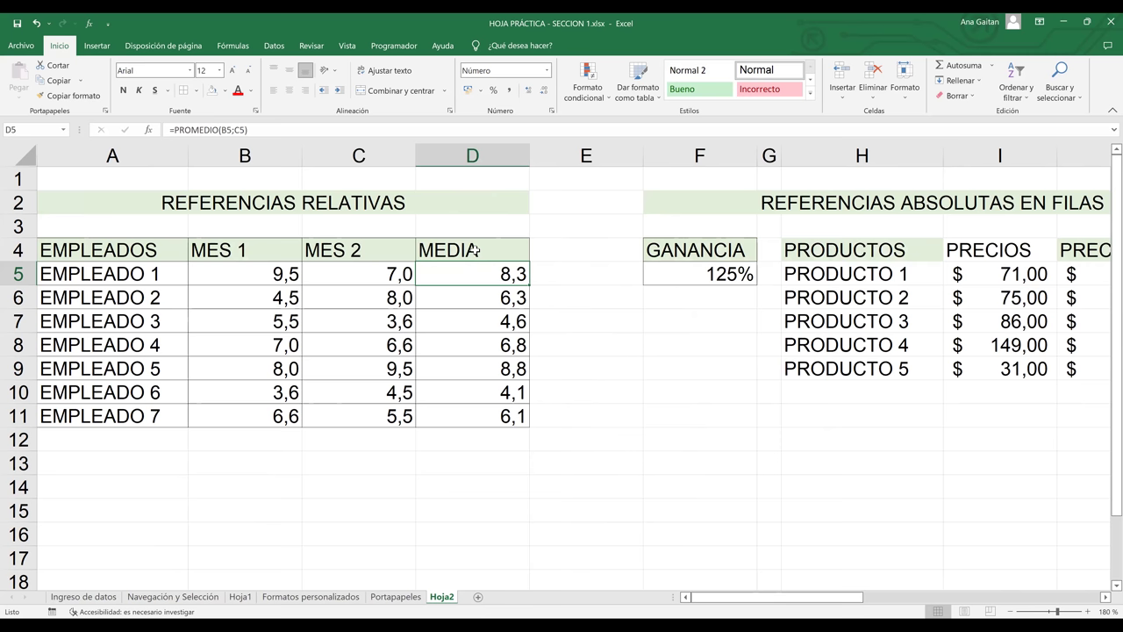
pyautogui.click(475, 250)
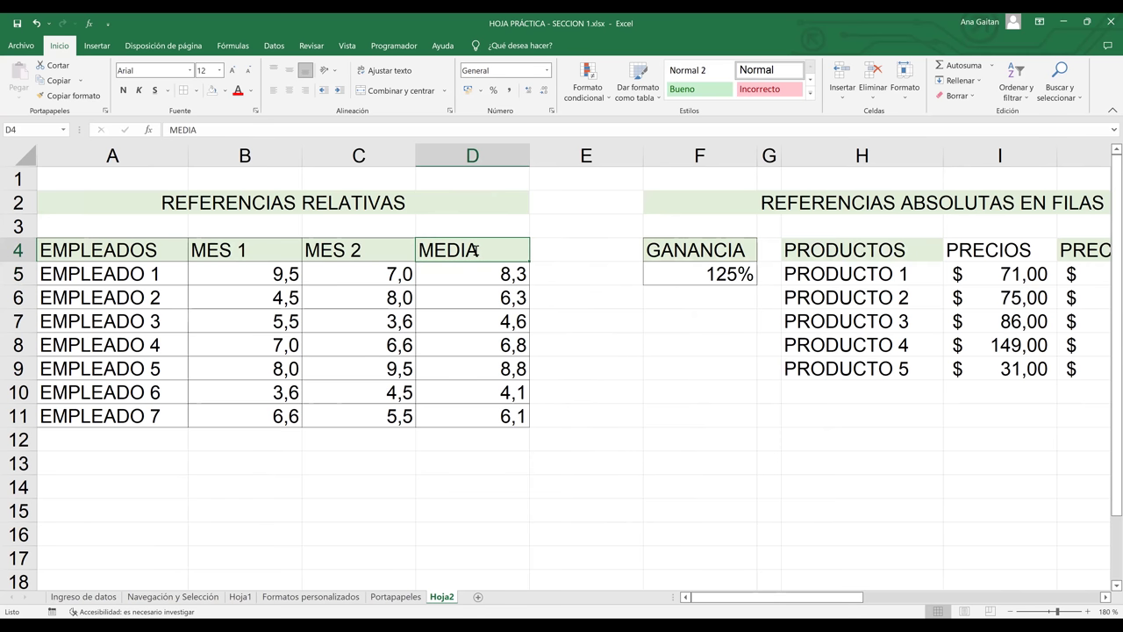
pyautogui.write('SUMA TOT')
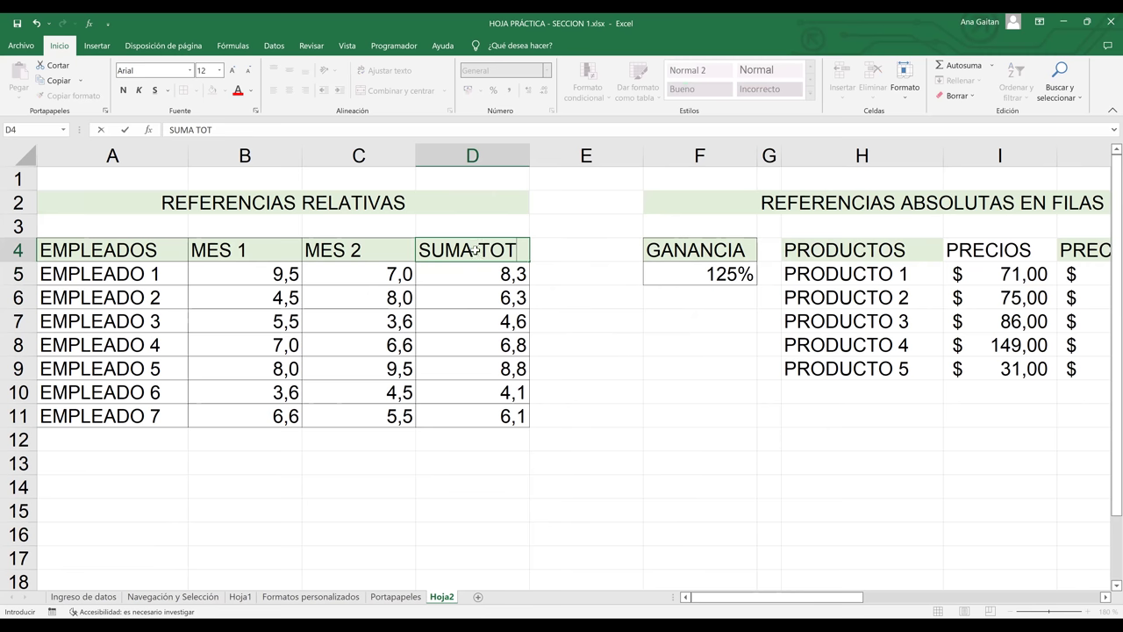
pyautogui.write('AL')
pyautogui.moveTo(478, 274); pyautogui.dragTo(490, 414)
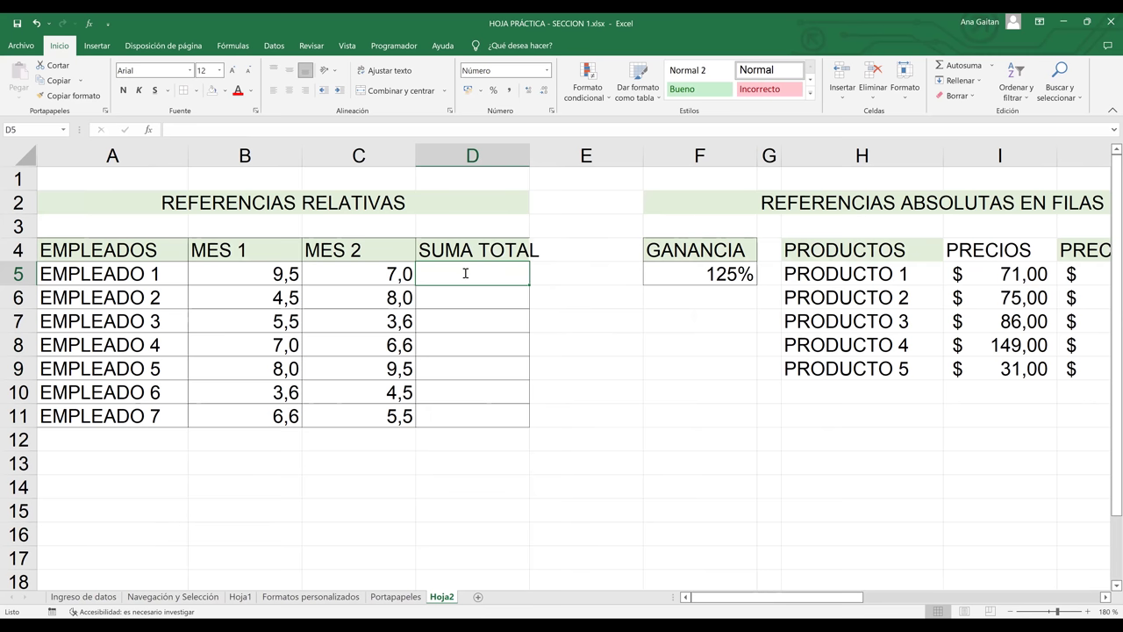
# - Enter the formula =SUMA(B5:C5) in D5 to add EMPLEADO 1's MES 1 and MES 2 values
pyautogui.write('=SUMA')
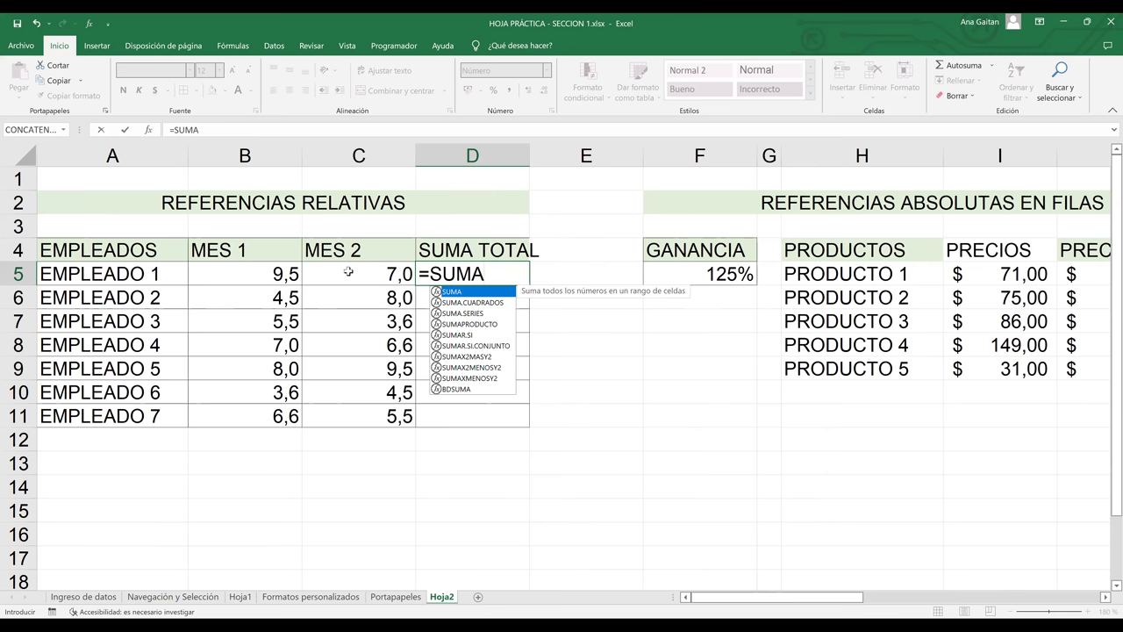
pyautogui.write('(')
pyautogui.moveTo(245, 274); pyautogui.dragTo(349, 272)
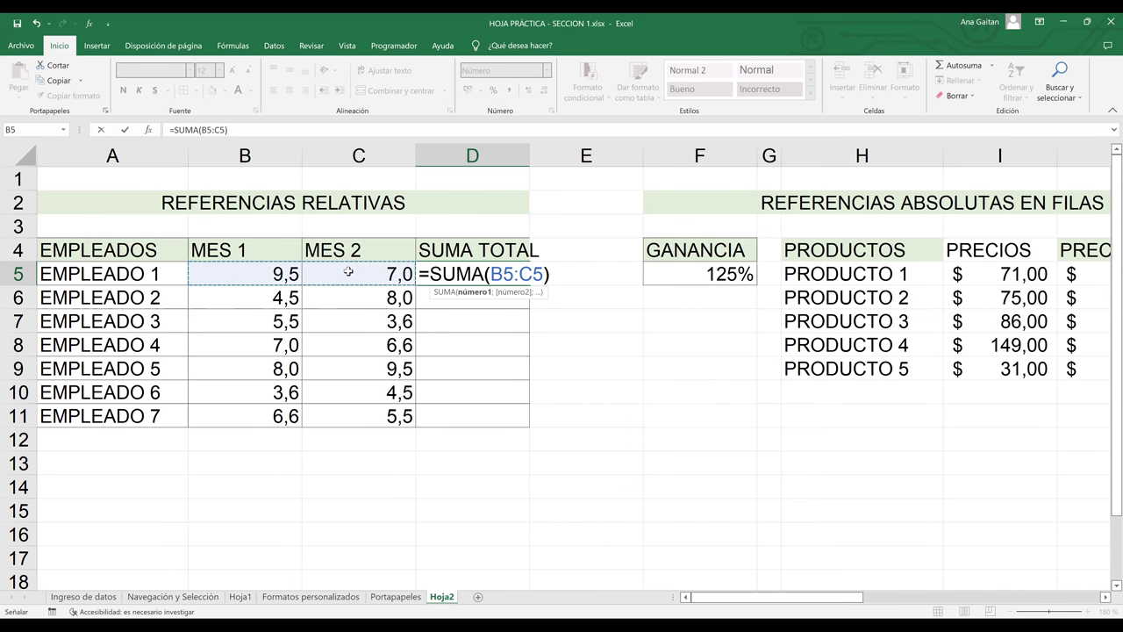
pyautogui.write(')')
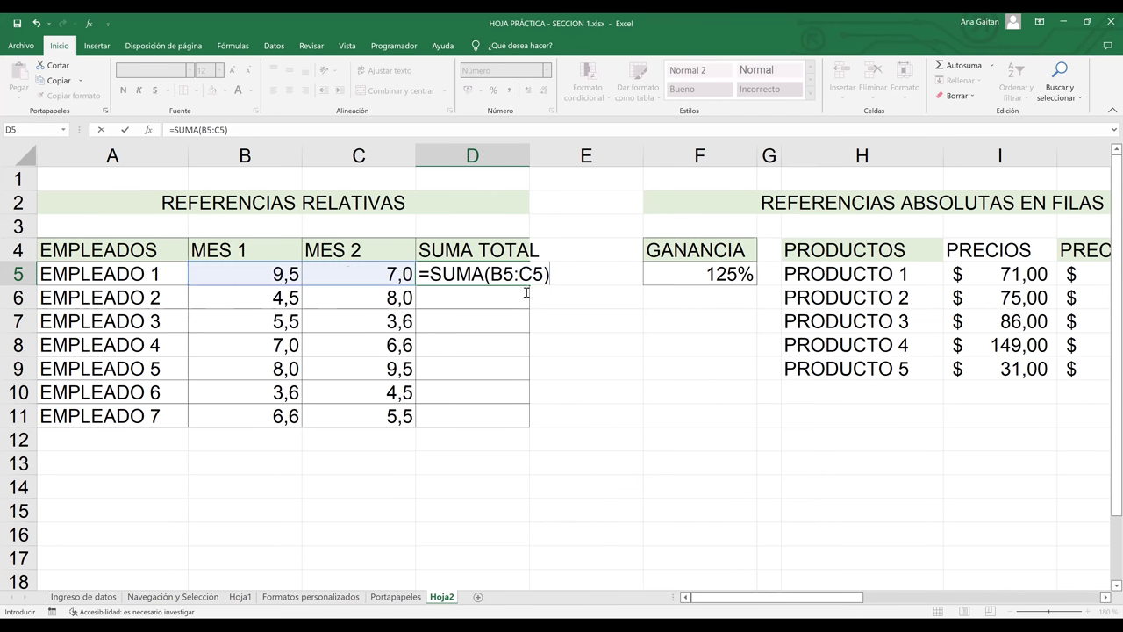
pyautogui.press('Return')
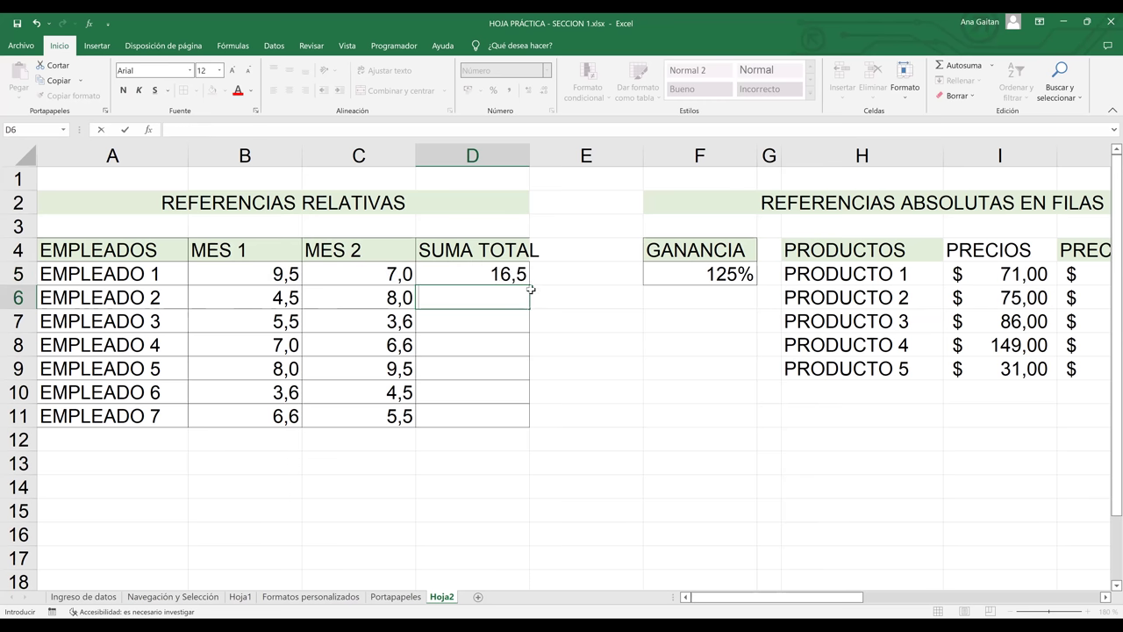
# - Fill the sum formula from D5 down to D11 and inspect the references used in D11
pyautogui.click(529, 282)
pyautogui.moveTo(530, 285); pyautogui.dragTo(508, 421)
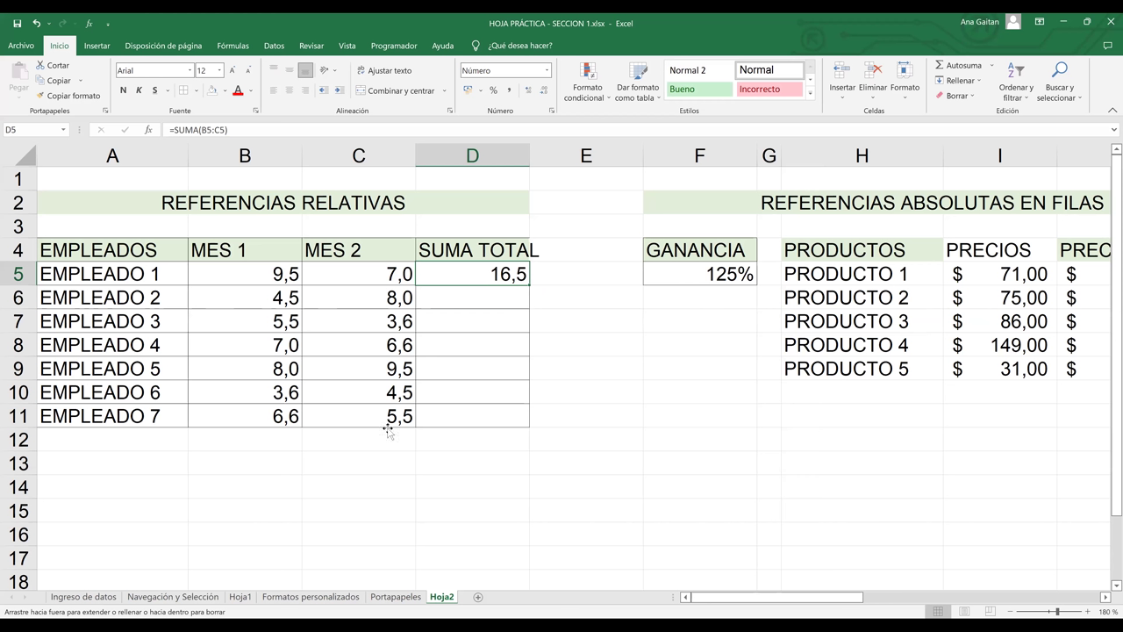
pyautogui.moveTo(389, 429); pyautogui.dragTo(389, 429)
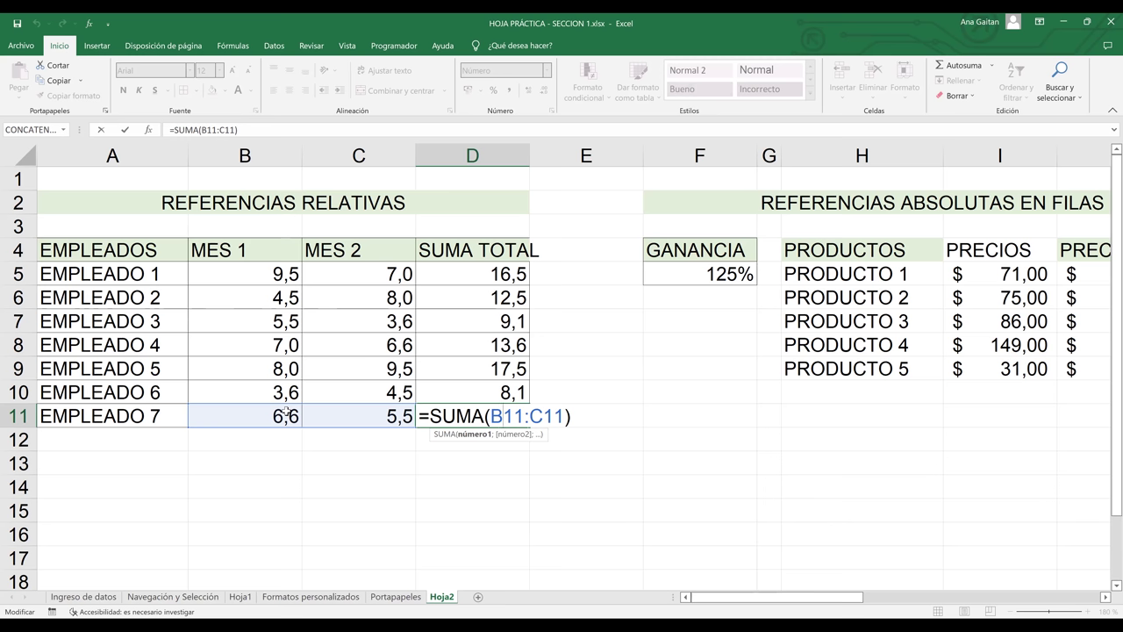
pyautogui.press('Return')
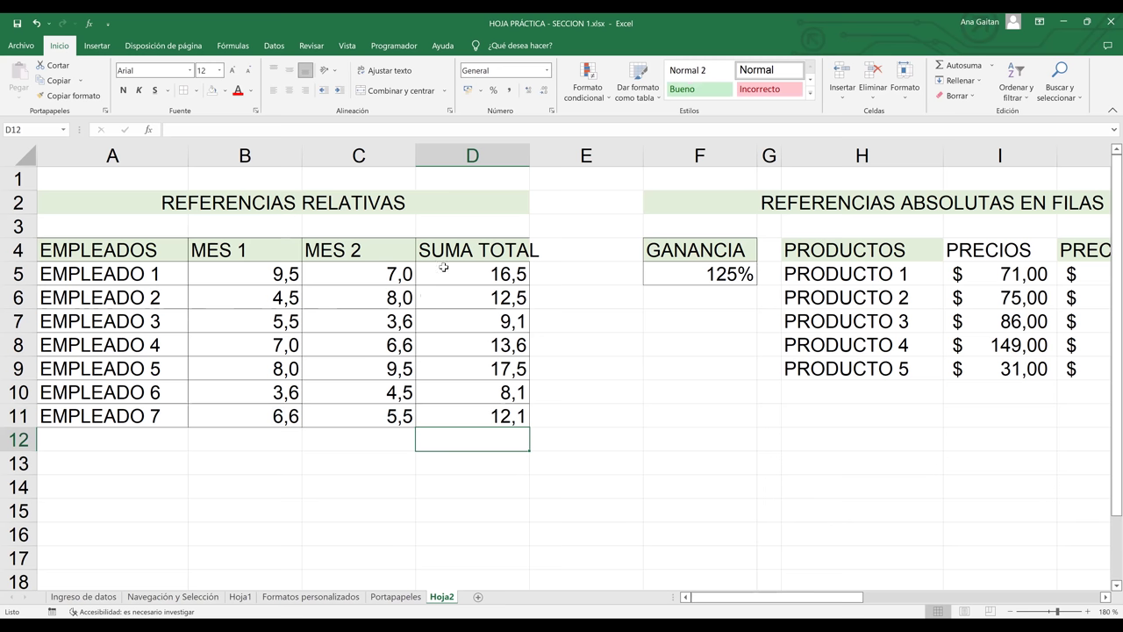
# - Clear the sum formulas from D5:D11 in the REFERENCIAS RELATIVAS table
pyautogui.click(379, 277)
pyautogui.click(273, 274)
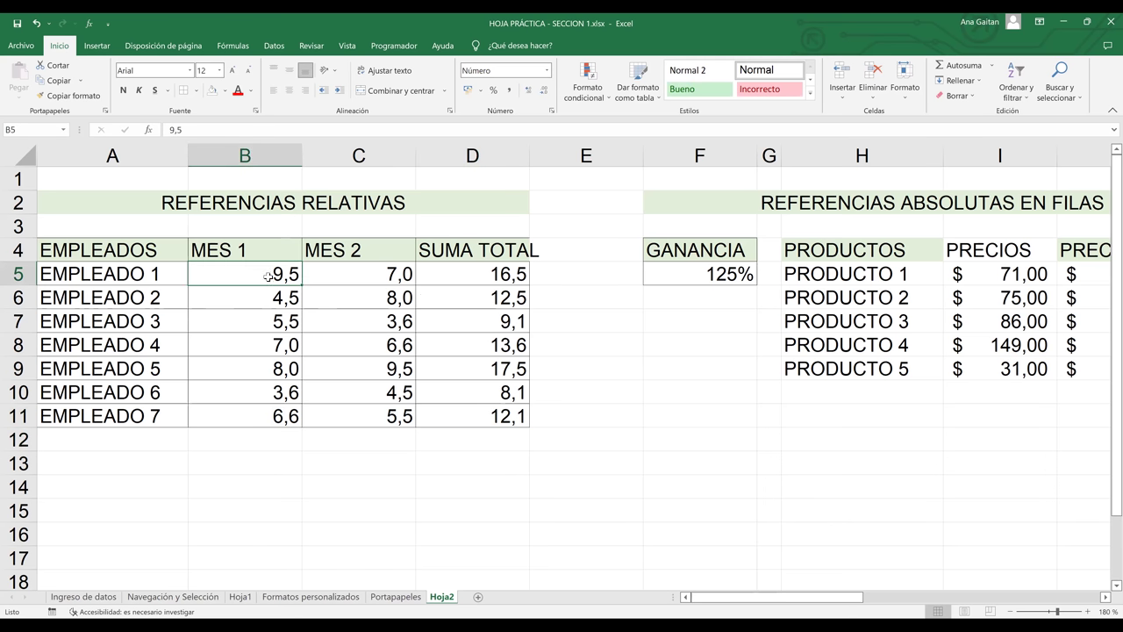
pyautogui.click(355, 282)
pyautogui.moveTo(489, 278); pyautogui.dragTo(490, 428)
pyautogui.press('Delete')
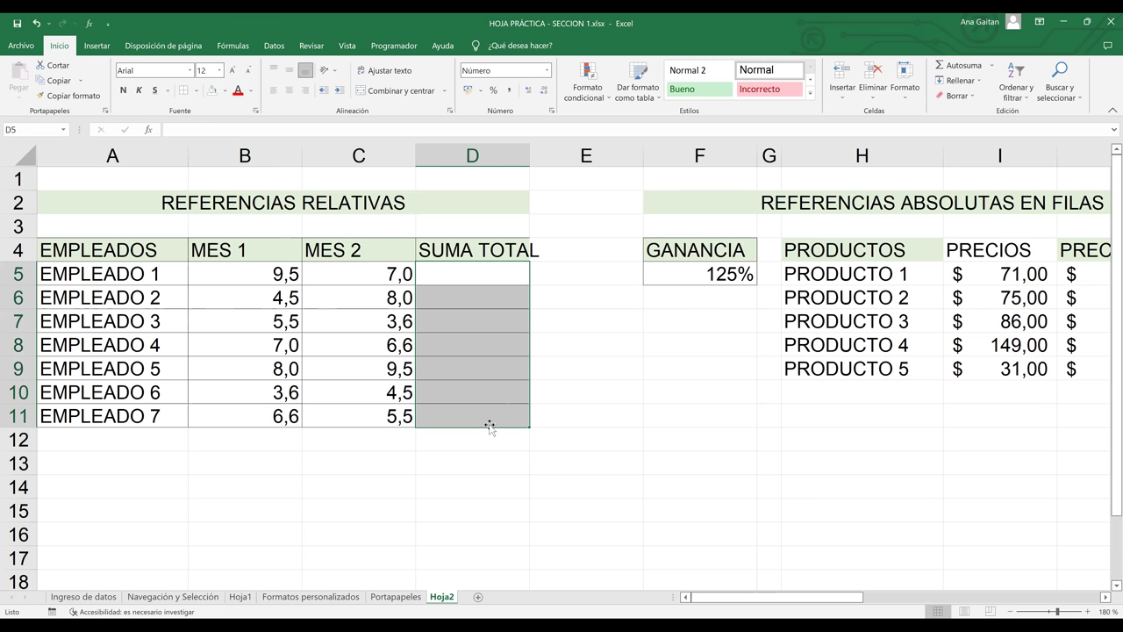
# - Enter the product formula =B5*C5 in D5 and fill it down to D11
pyautogui.click(484, 264)
pyautogui.write('¡')
pyautogui.press('BackSpace')
pyautogui.write('=')
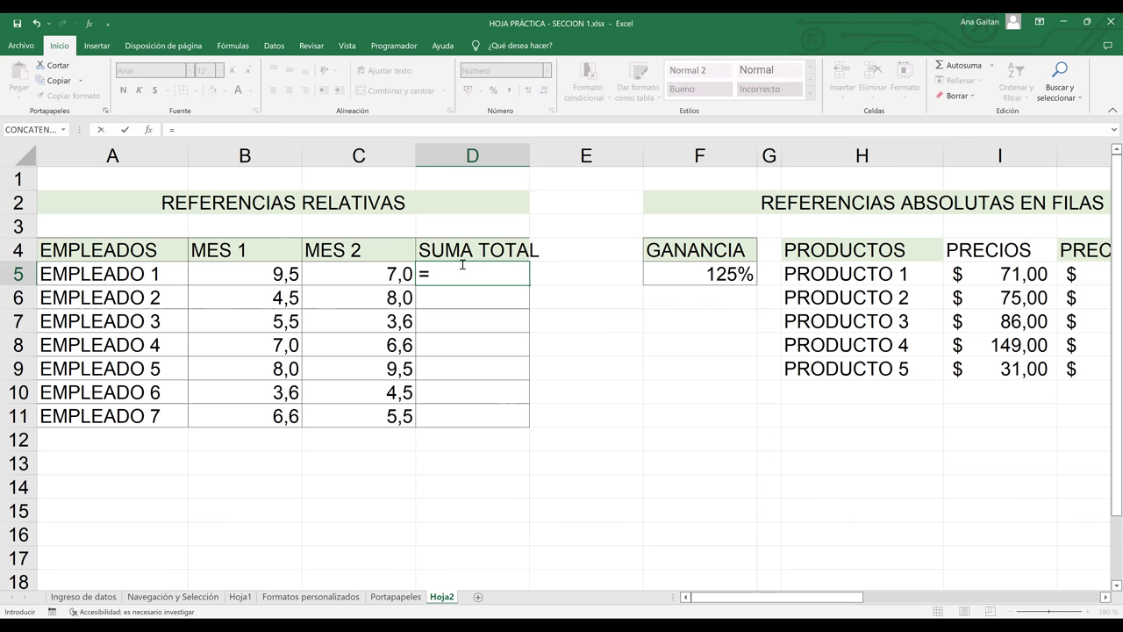
pyautogui.click(275, 274)
pyautogui.write('*')
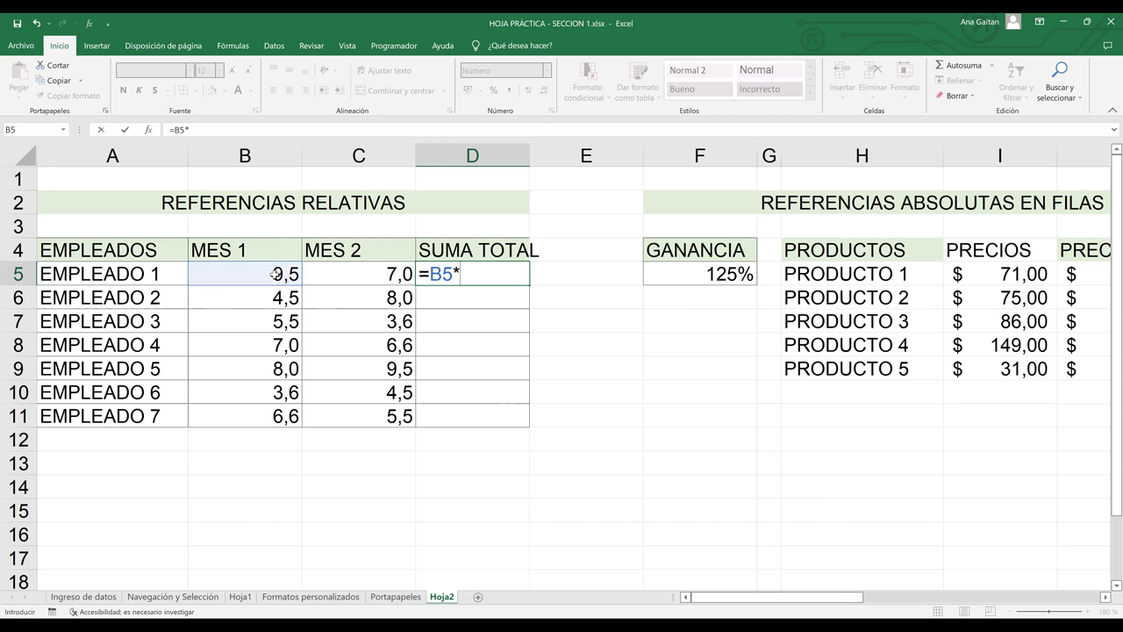
pyautogui.click(390, 277)
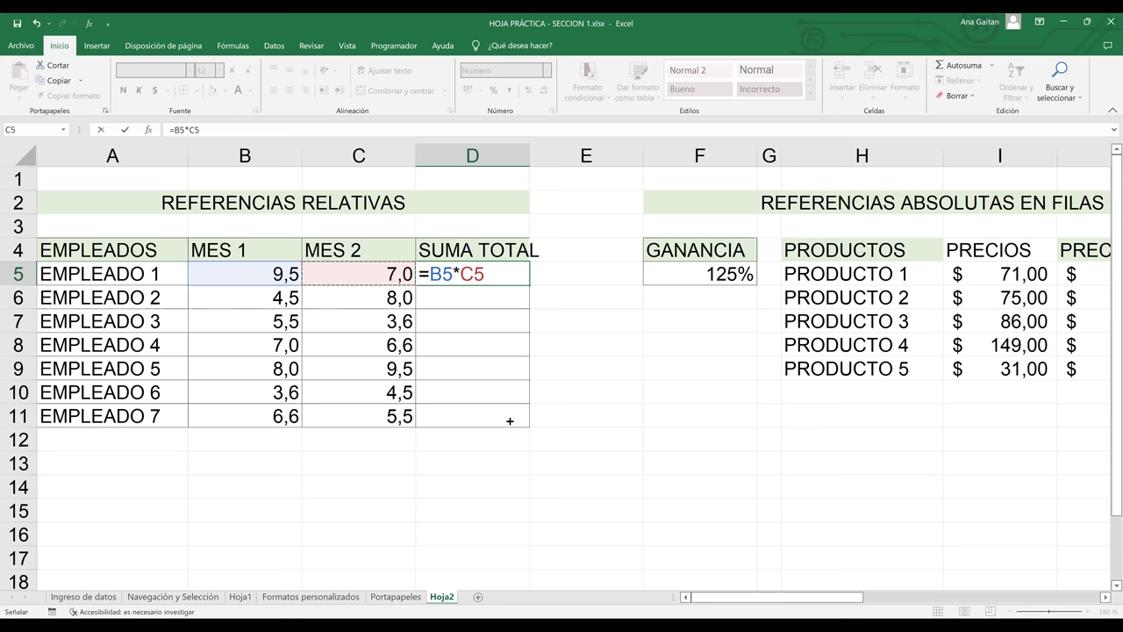
pyautogui.moveTo(509, 422); pyautogui.dragTo(509, 422)
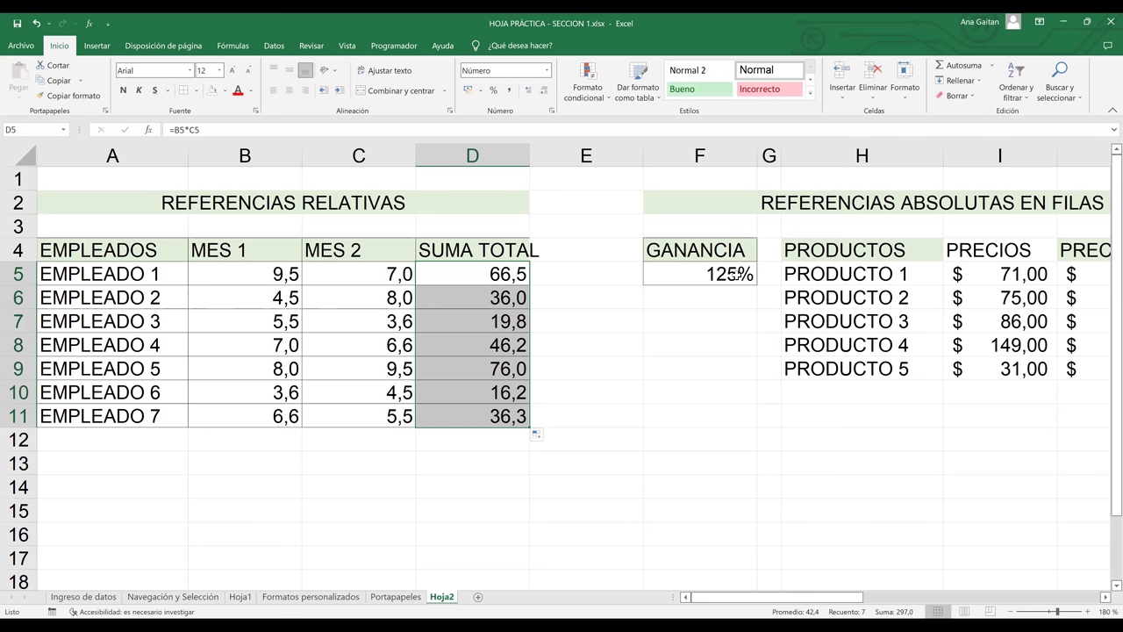
# - Examine the PRECIO FINAL formula in J5 and the GANANCIA value in F5 that it references
pyautogui.click(769, 274)
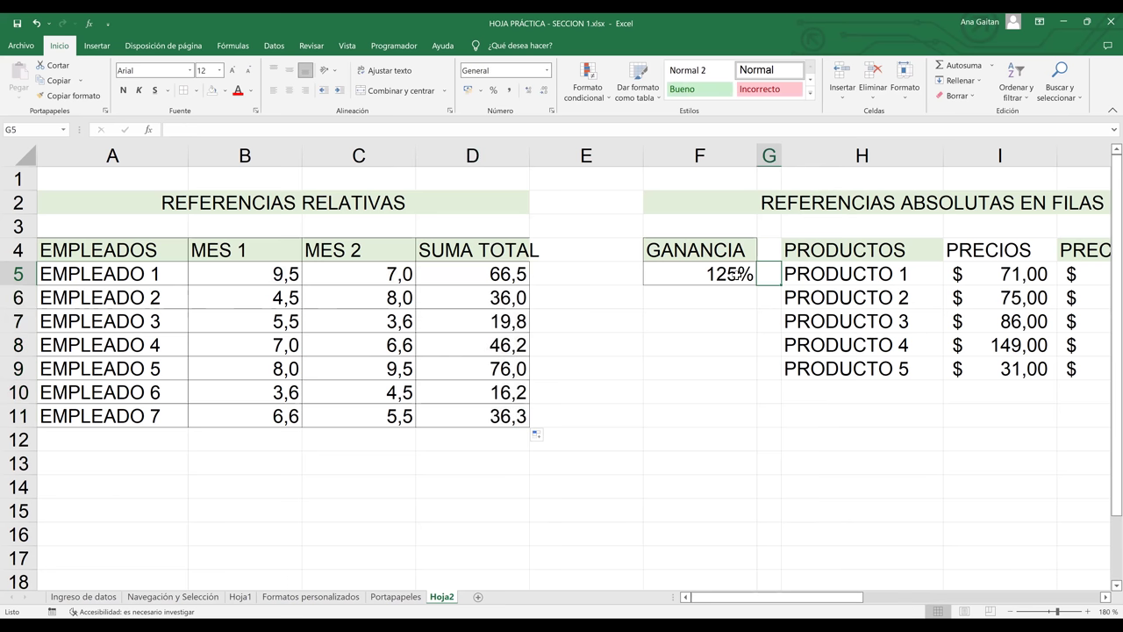
pyautogui.press('Right')
pyautogui.press('Right')
pyautogui.press('Right')
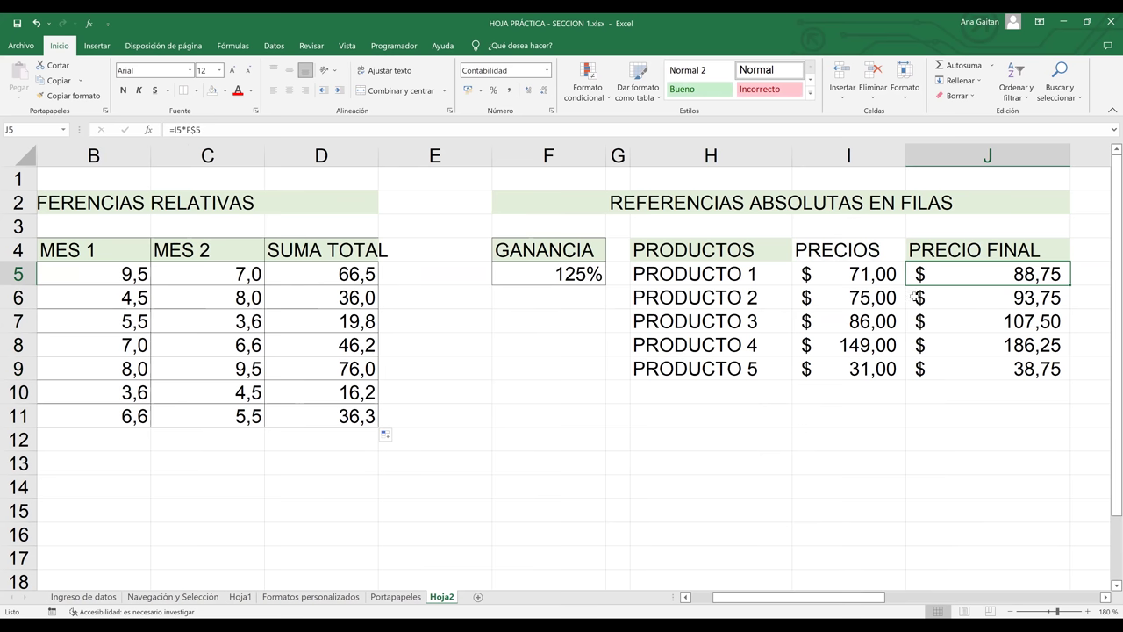
pyautogui.press('Left')
pyautogui.press('Left')
pyautogui.press('Left')
pyautogui.press('Left')
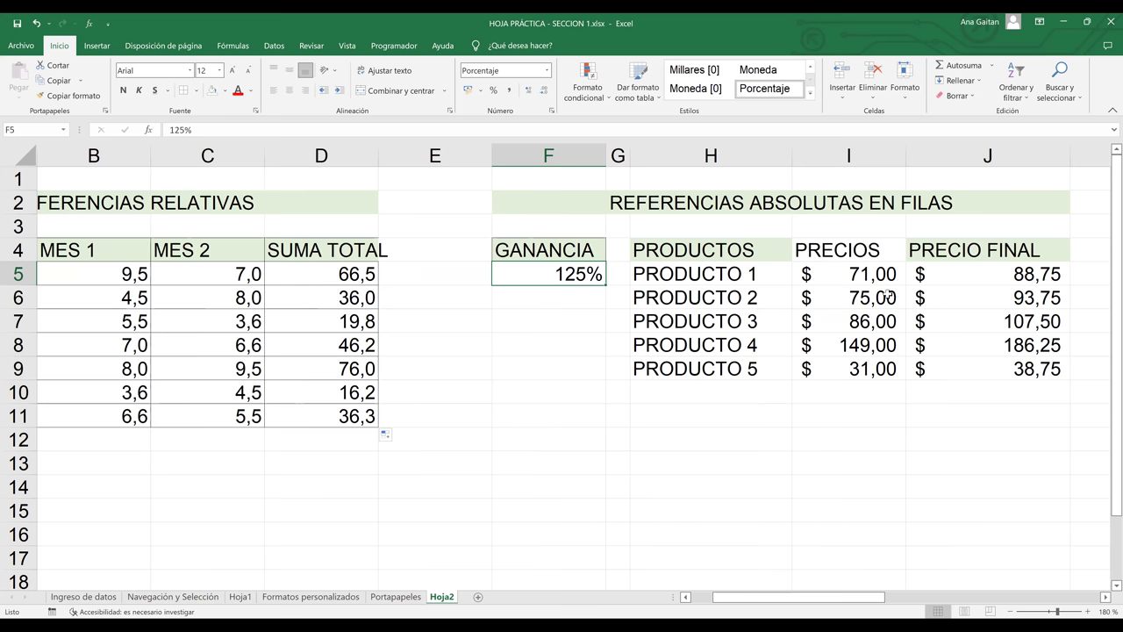
# - Clear the PRECIO FINAL formulas from J5:J9
pyautogui.click(1038, 301)
pyautogui.moveTo(1029, 276); pyautogui.dragTo(1032, 374)
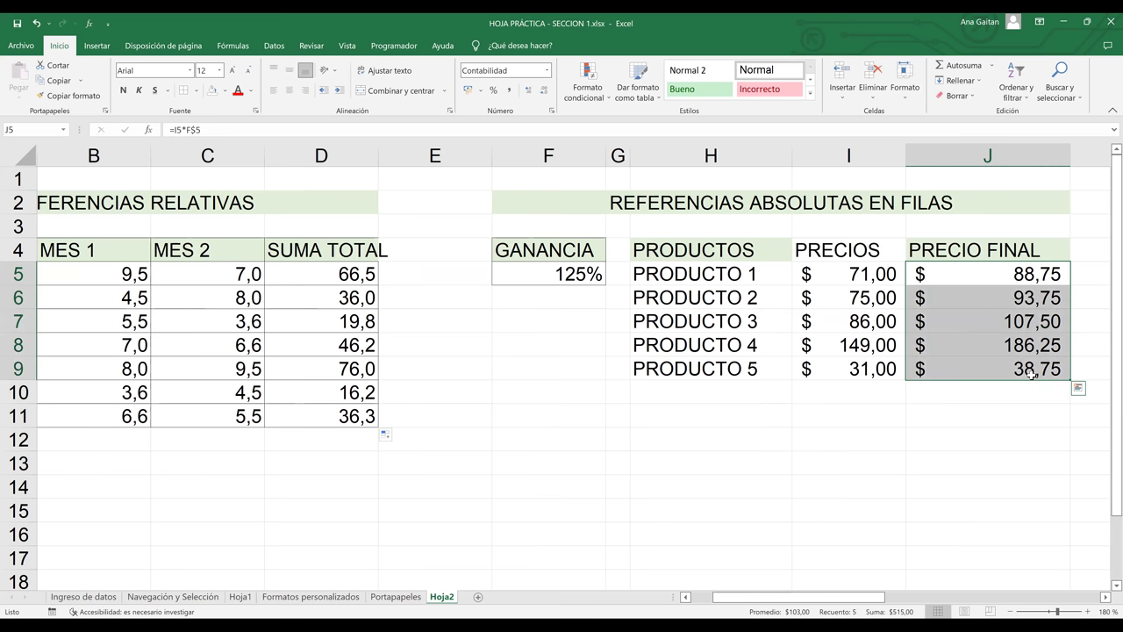
pyautogui.press('Delete')
# - Enter =I5*F5 in J5 to calculate the final price of PRODUCTO 1
pyautogui.click(997, 275)
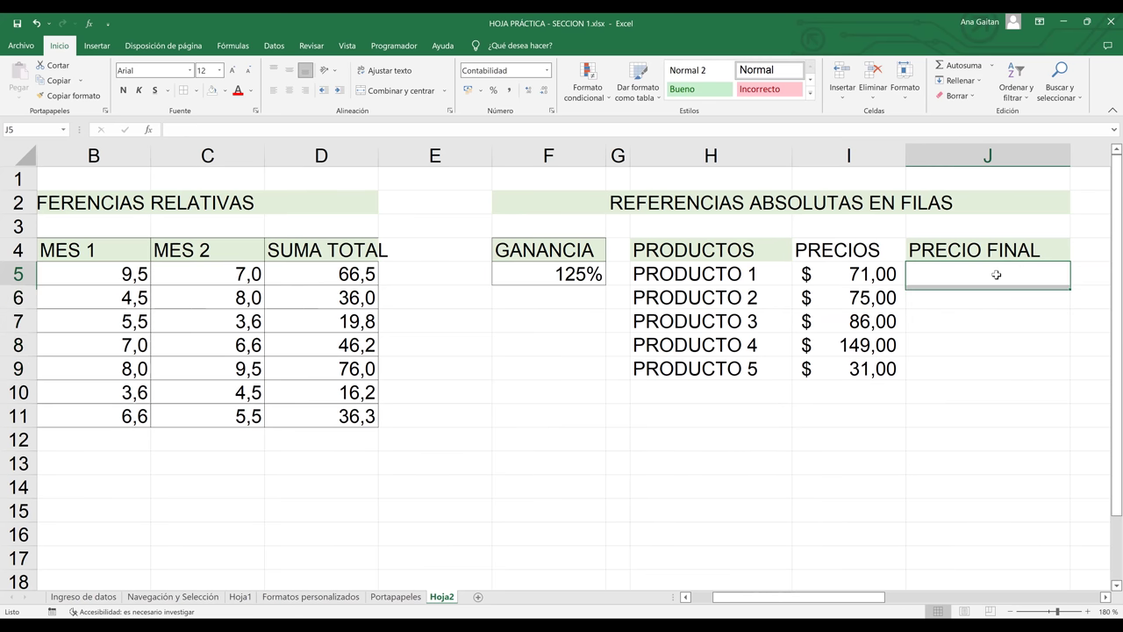
pyautogui.write('=')
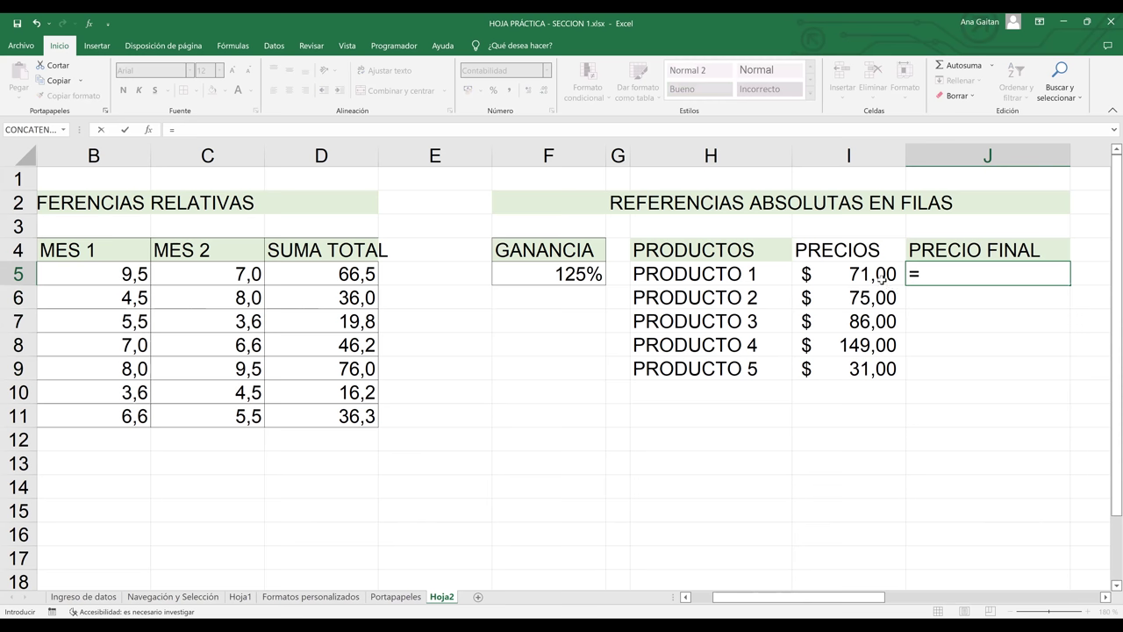
pyautogui.click(881, 277)
pyautogui.write('*')
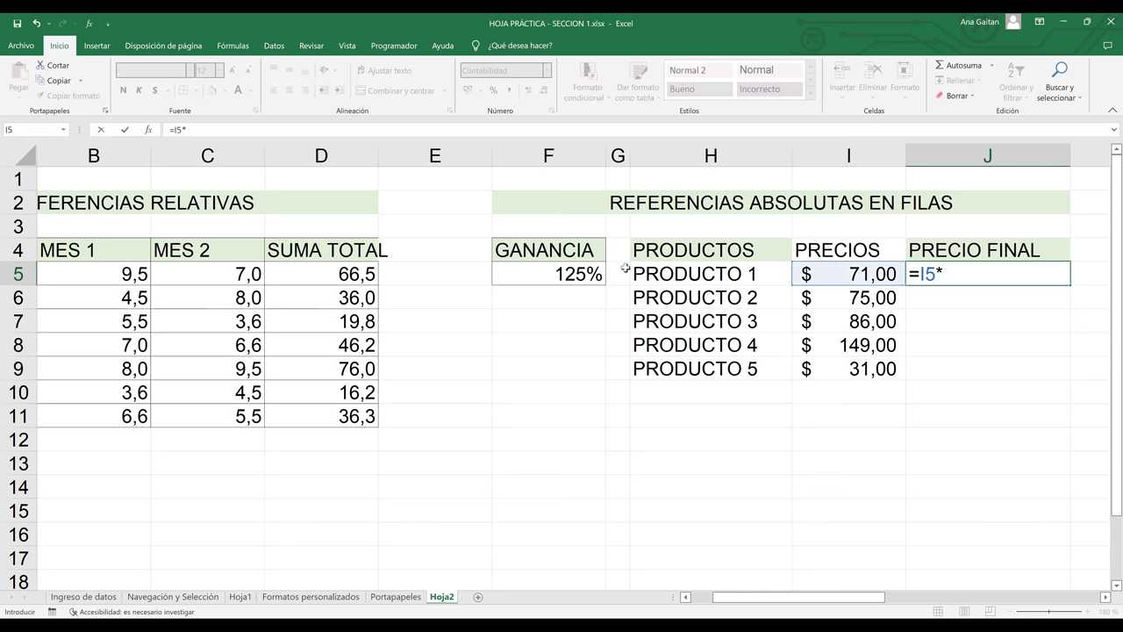
pyautogui.click(571, 273)
pyautogui.press('Return')
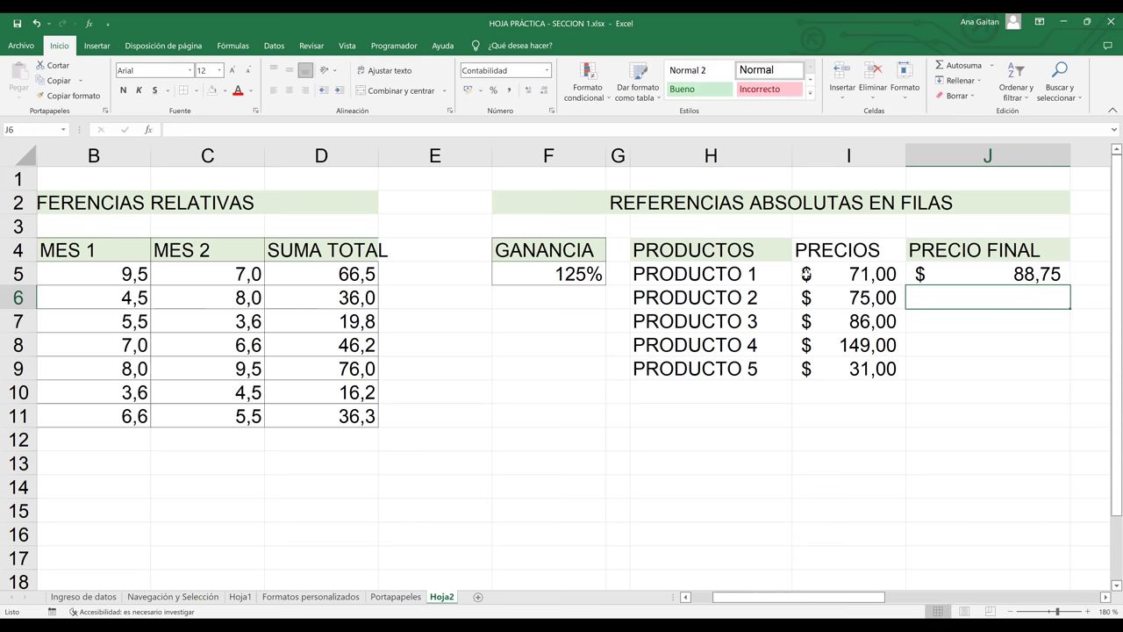
# - Enter =I6*F5 in J6 to calculate the final price of PRODUCTO 2
pyautogui.write('=')
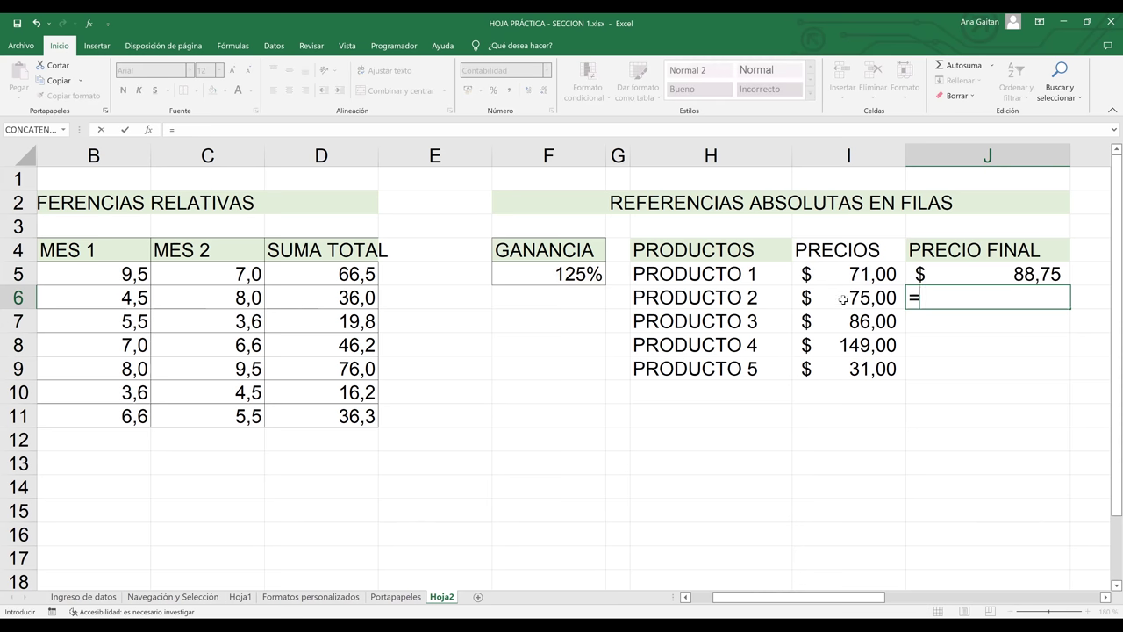
pyautogui.click(842, 299)
pyautogui.write('*')
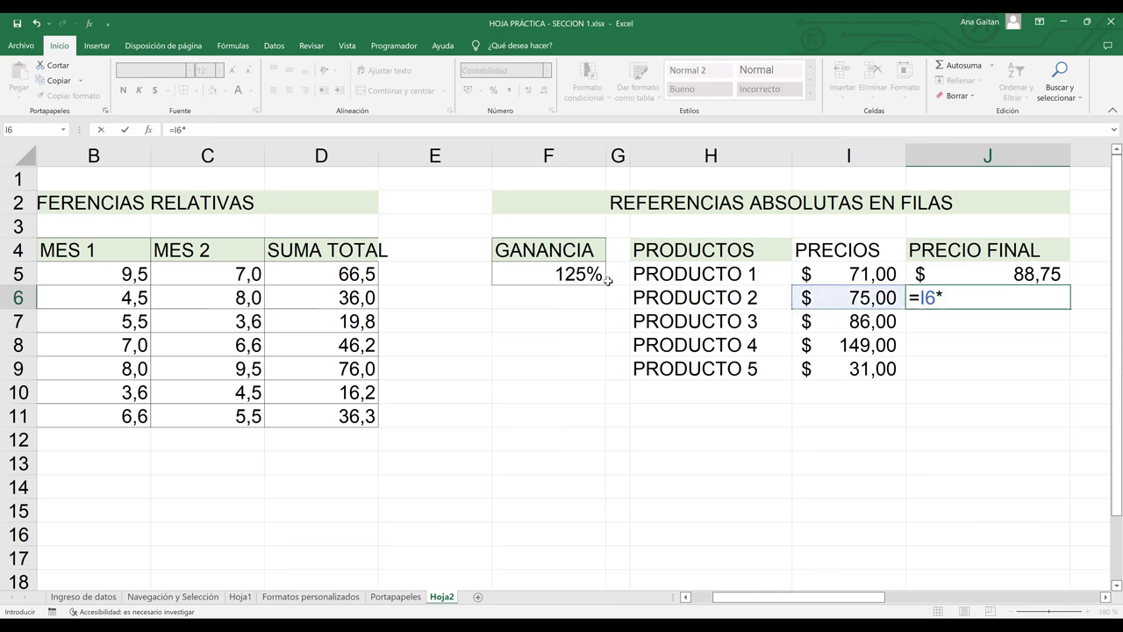
pyautogui.click(579, 277)
pyautogui.press('Return')
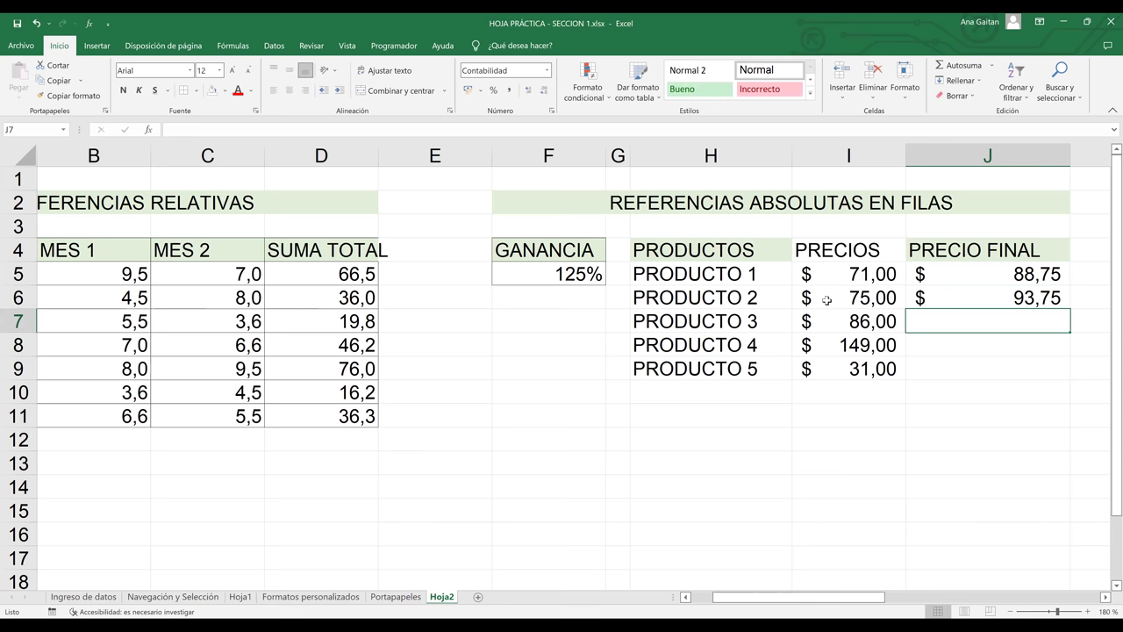
# - Enter =I7*F5 in J7 to calculate the final price of PRODUCTO 3
pyautogui.write('?')
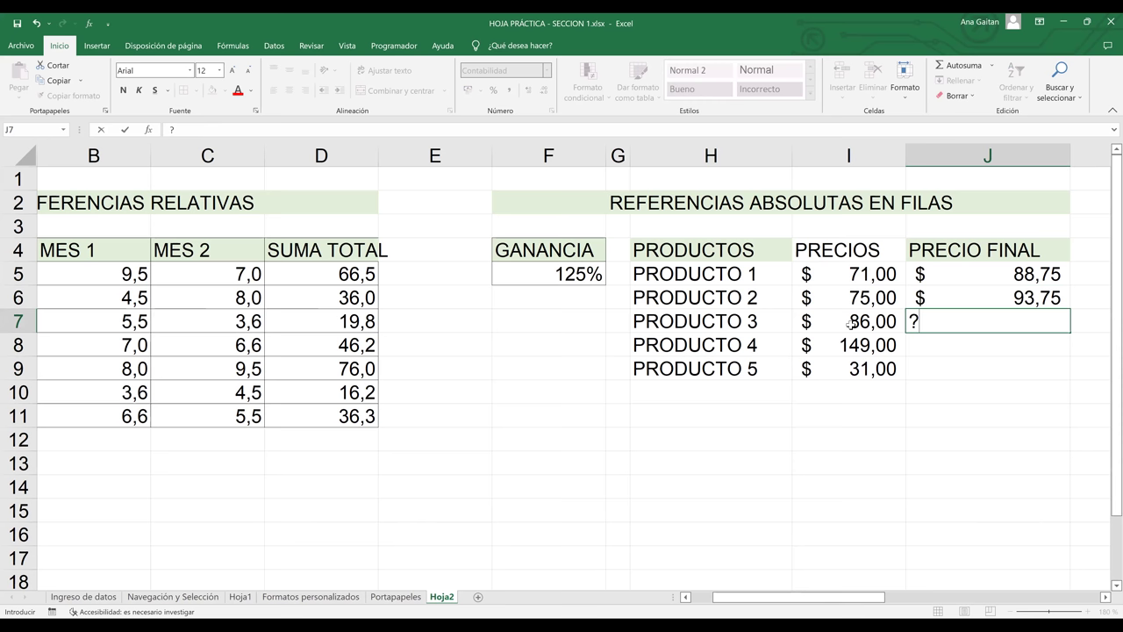
pyautogui.press('BackSpace')
pyautogui.write('=')
pyautogui.click(850, 324)
pyautogui.write('*')
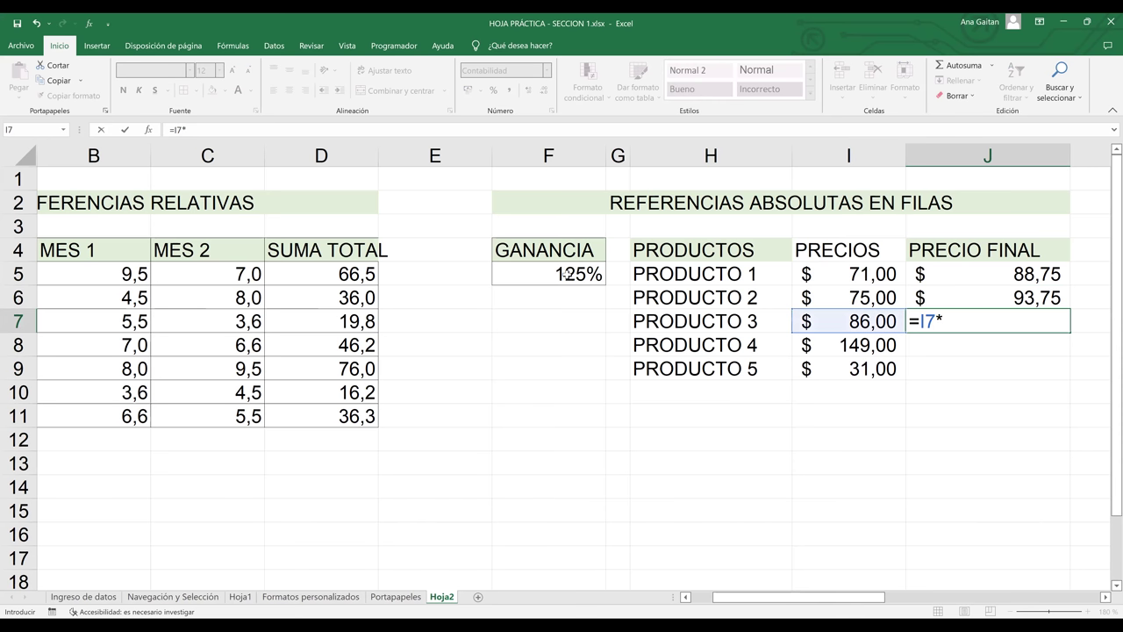
pyautogui.click(567, 274)
pyautogui.press('Return')
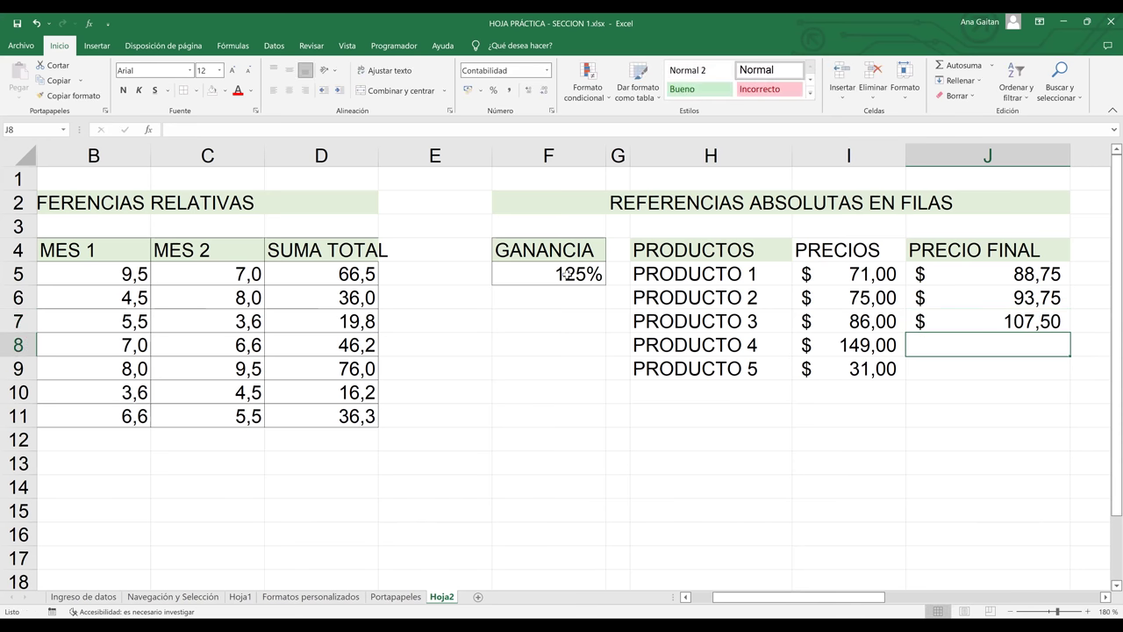
# - Enter =I8*F5 in J8 to calculate the final price of PRODUCTO 4
pyautogui.write('=')
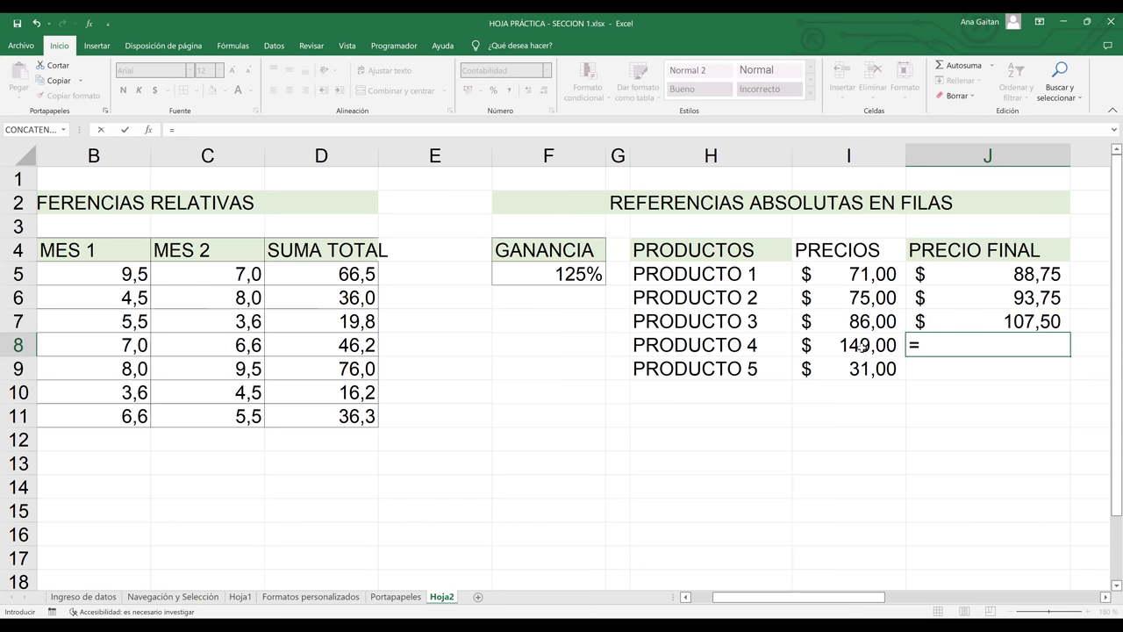
pyautogui.click(861, 347)
pyautogui.write('*')
pyautogui.click(566, 273)
pyautogui.press('Return')
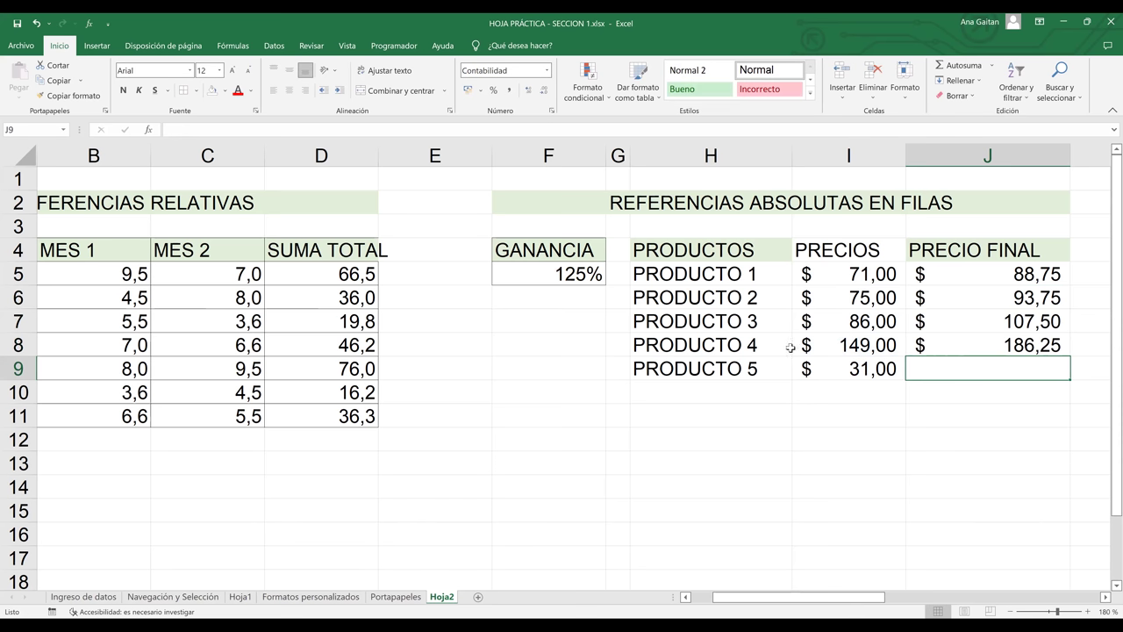
# - Enter =I9*F5 in J9 to calculate the final price of PRODUCTO 5
pyautogui.write('*')
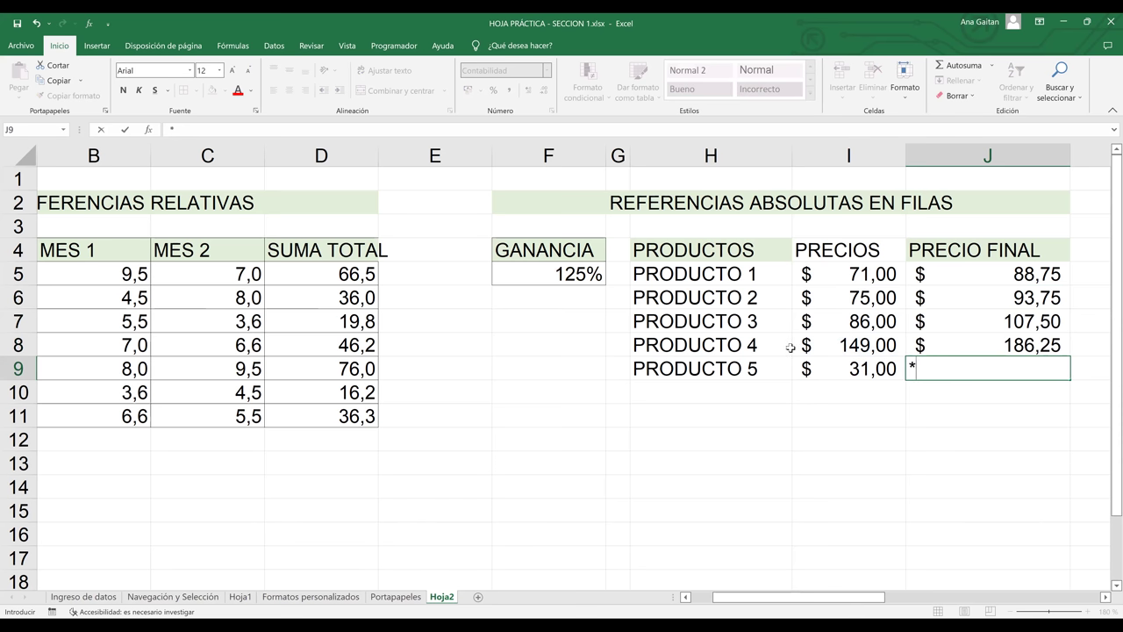
pyautogui.press('BackSpace')
pyautogui.write('=')
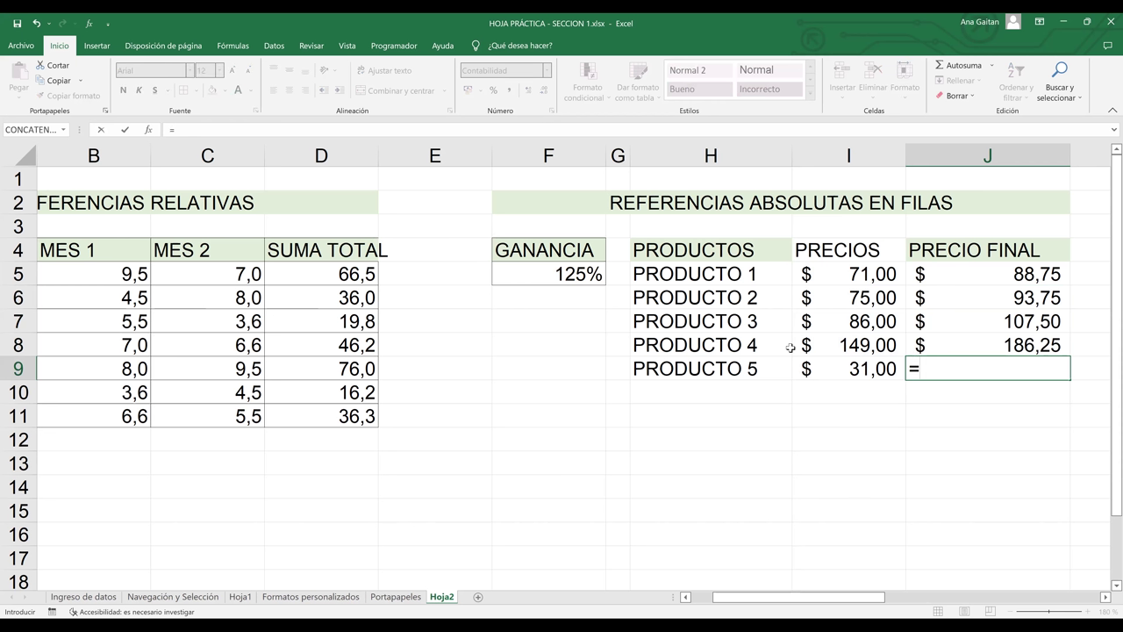
pyautogui.click(840, 368)
pyautogui.write('*')
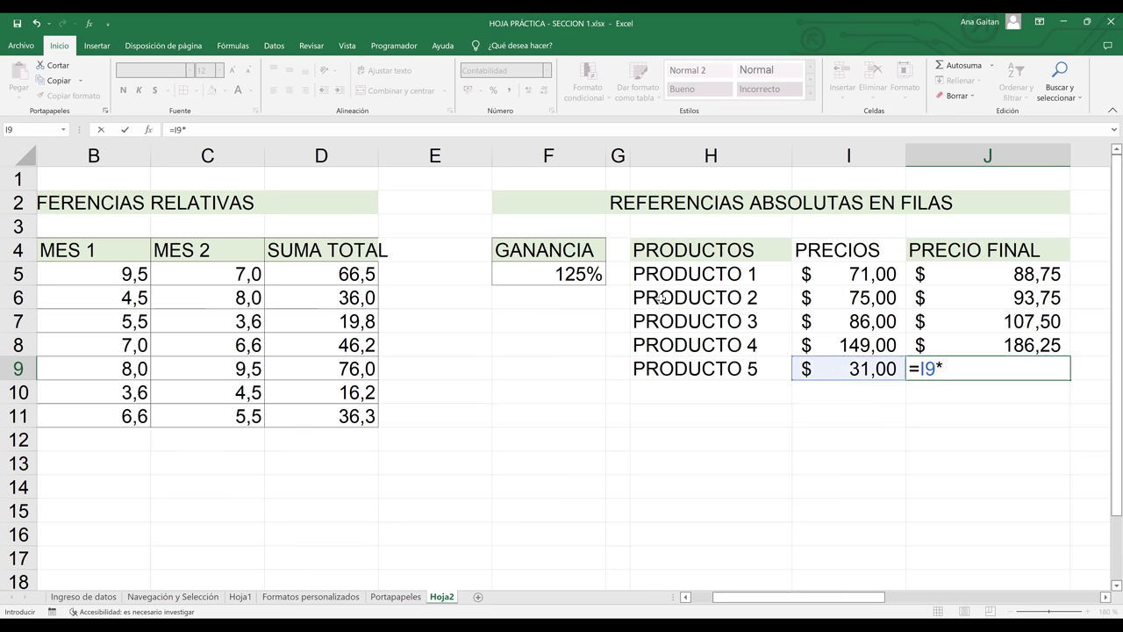
pyautogui.click(564, 278)
pyautogui.press('Return')
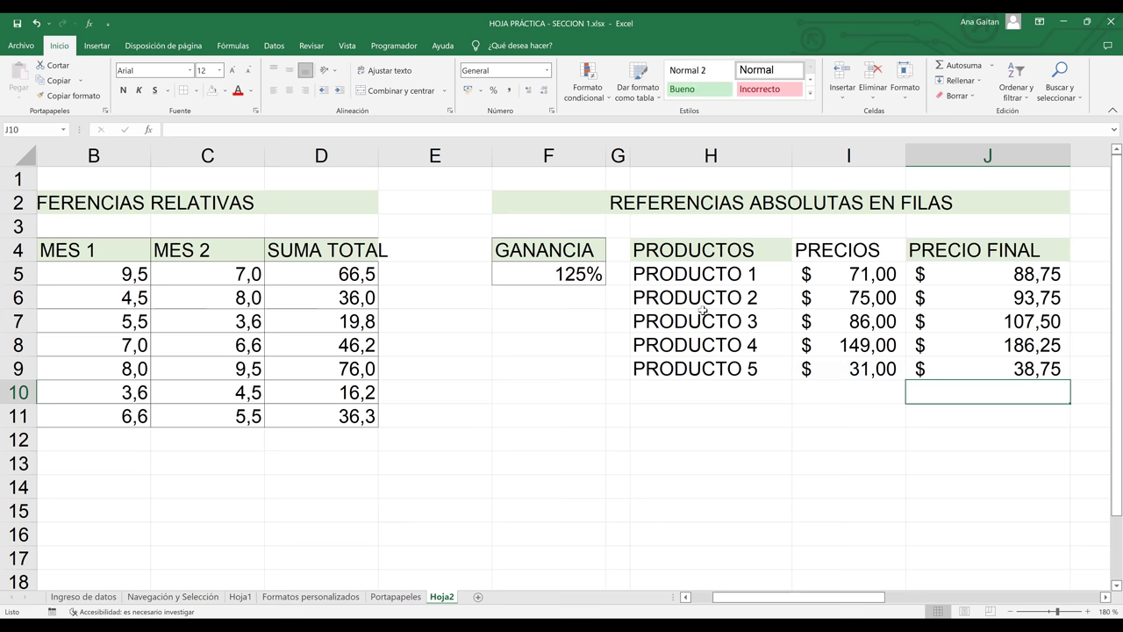
pyautogui.click(869, 368)
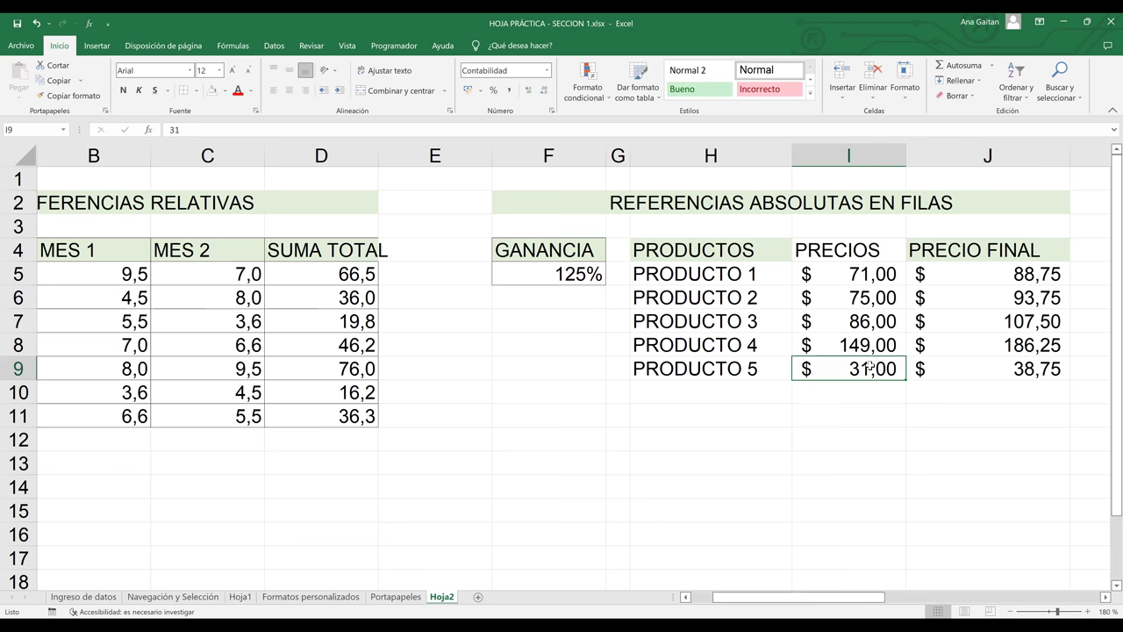
pyautogui.click(989, 377)
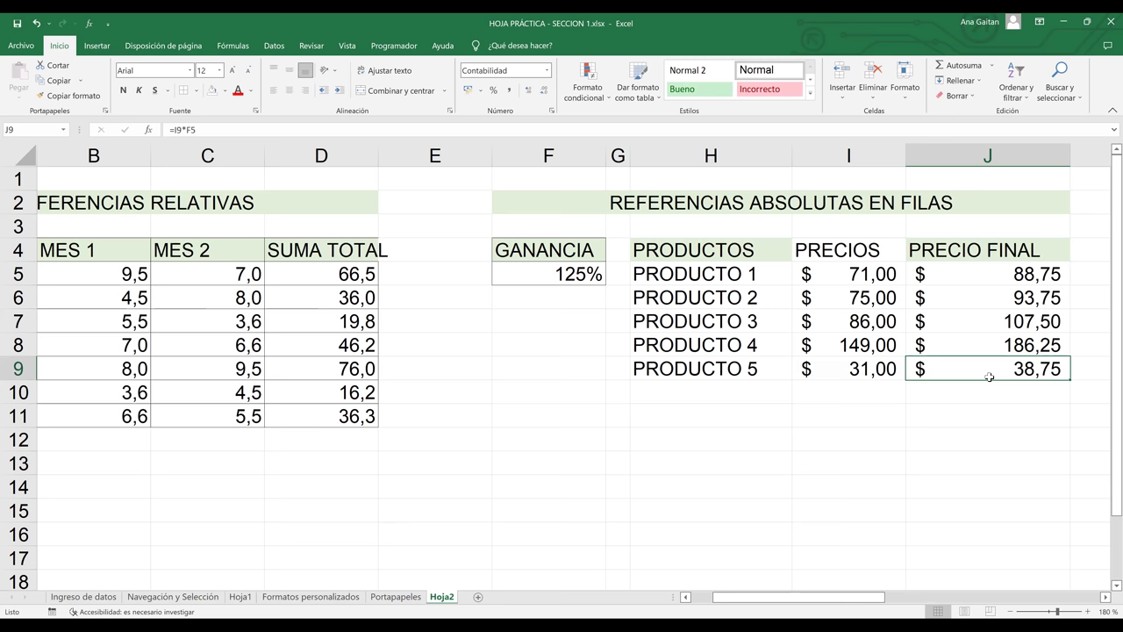
# - Set the GANANCIA percentage in F5 to 50% and review the final prices in column J
pyautogui.click(554, 273)
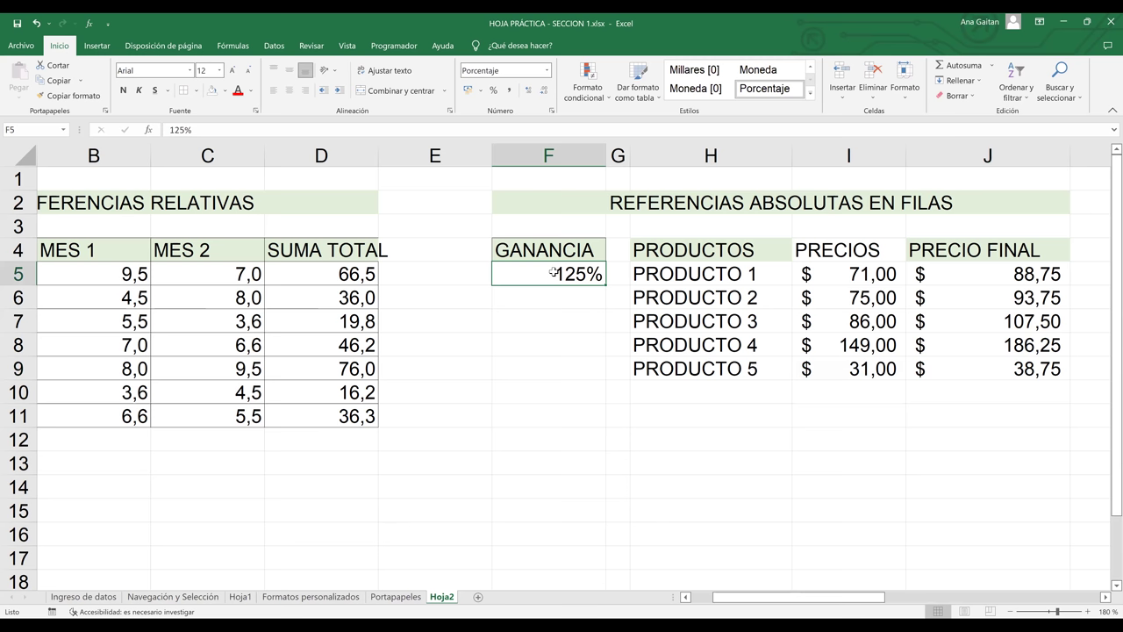
pyautogui.press('BackSpace')
pyautogui.write('50')
pyautogui.press('Return')
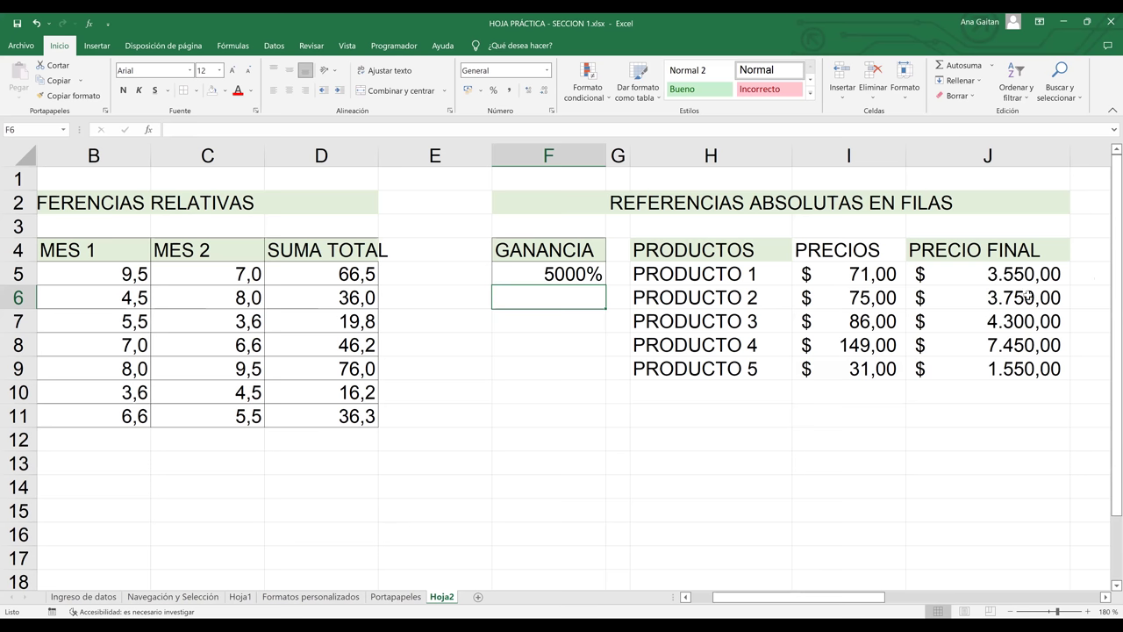
pyautogui.click(1027, 297)
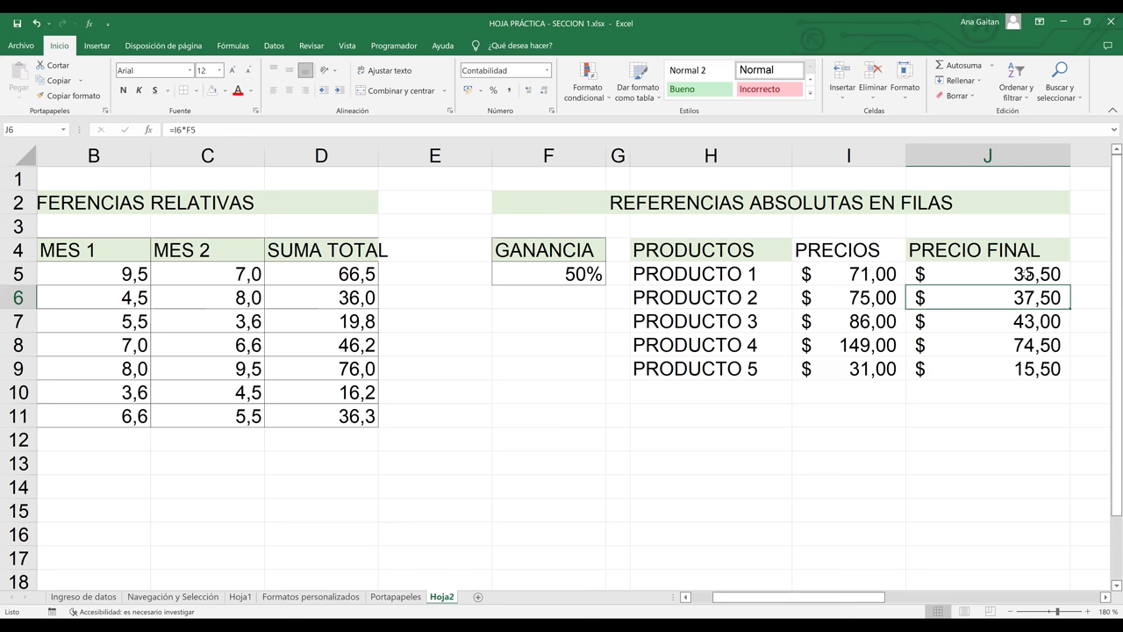
pyautogui.click(1025, 349)
pyautogui.click(1025, 364)
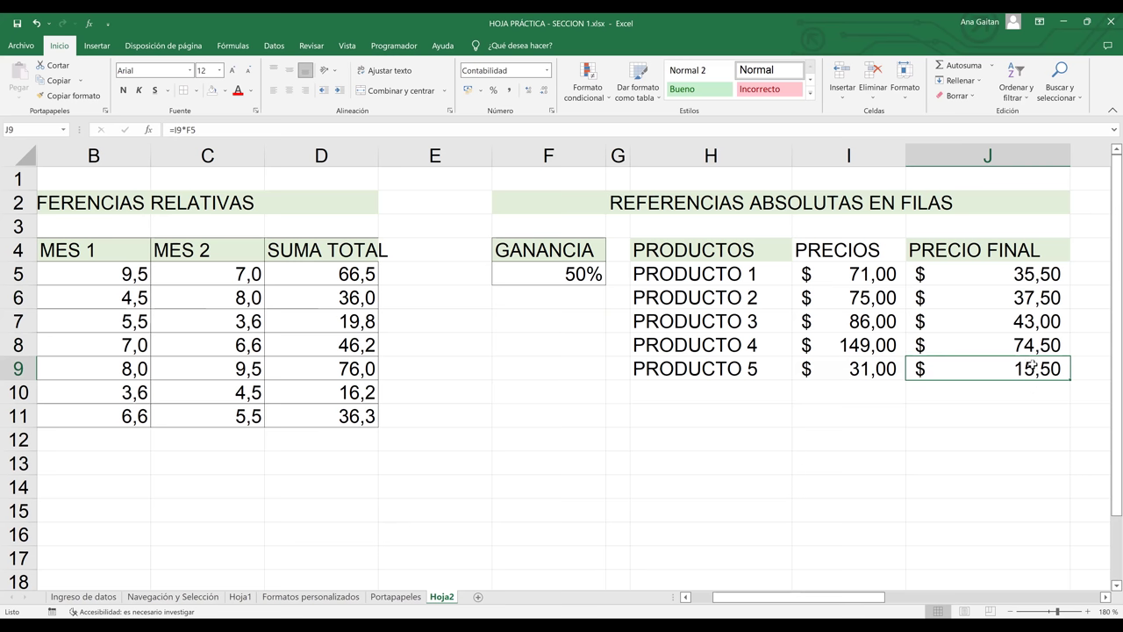
pyautogui.moveTo(1032, 391); pyautogui.dragTo(1033, 369)
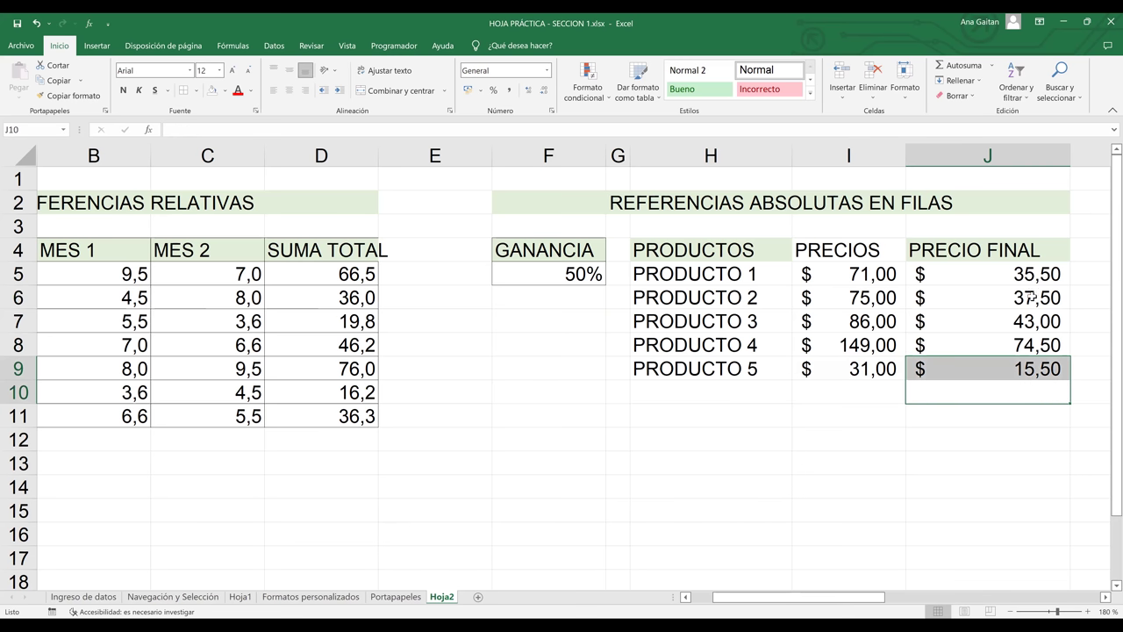
pyautogui.click(1033, 297)
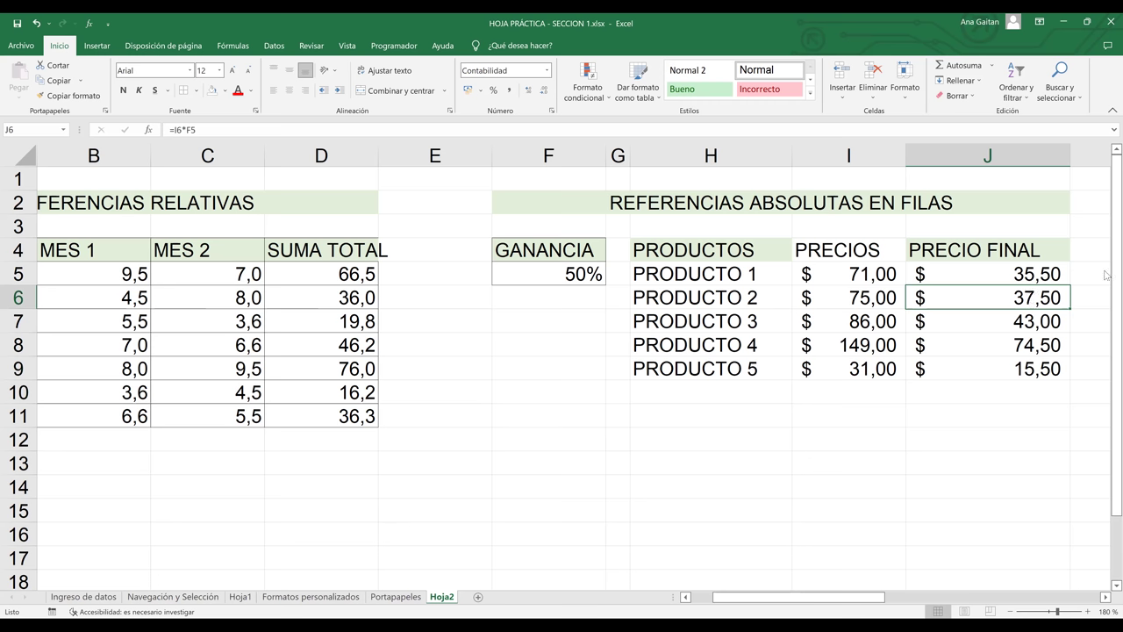
# - Replace F5 with the constant 0,5 in the J5 formula and fill it down to J9
pyautogui.doubleClick(987, 274)
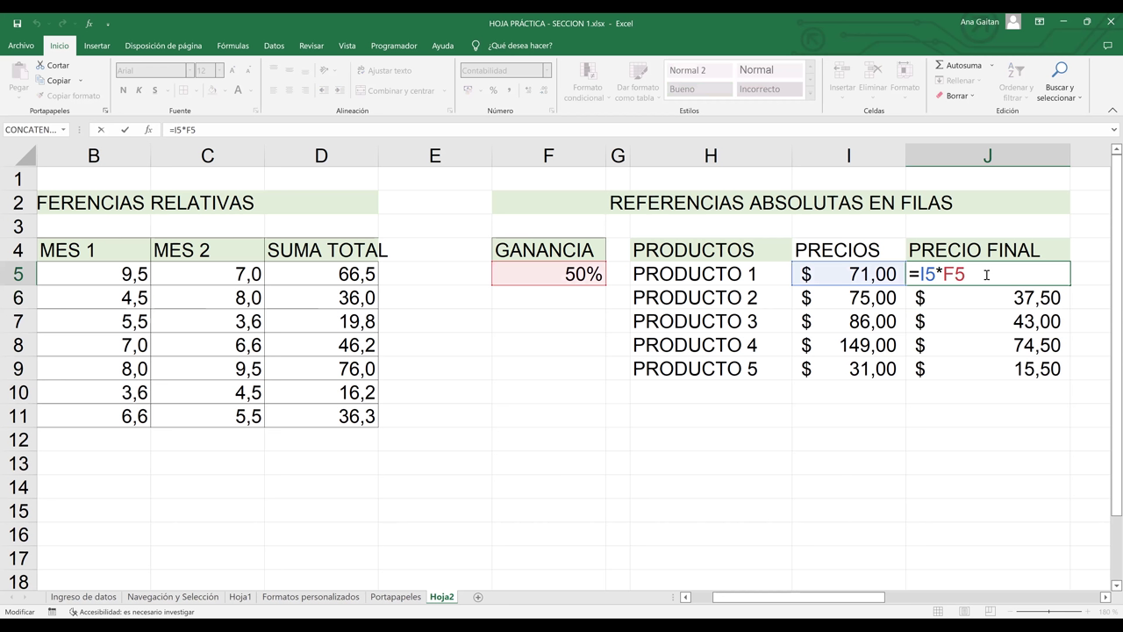
pyautogui.press('BackSpace')
pyautogui.press('BackSpace')
pyautogui.write('0.5')
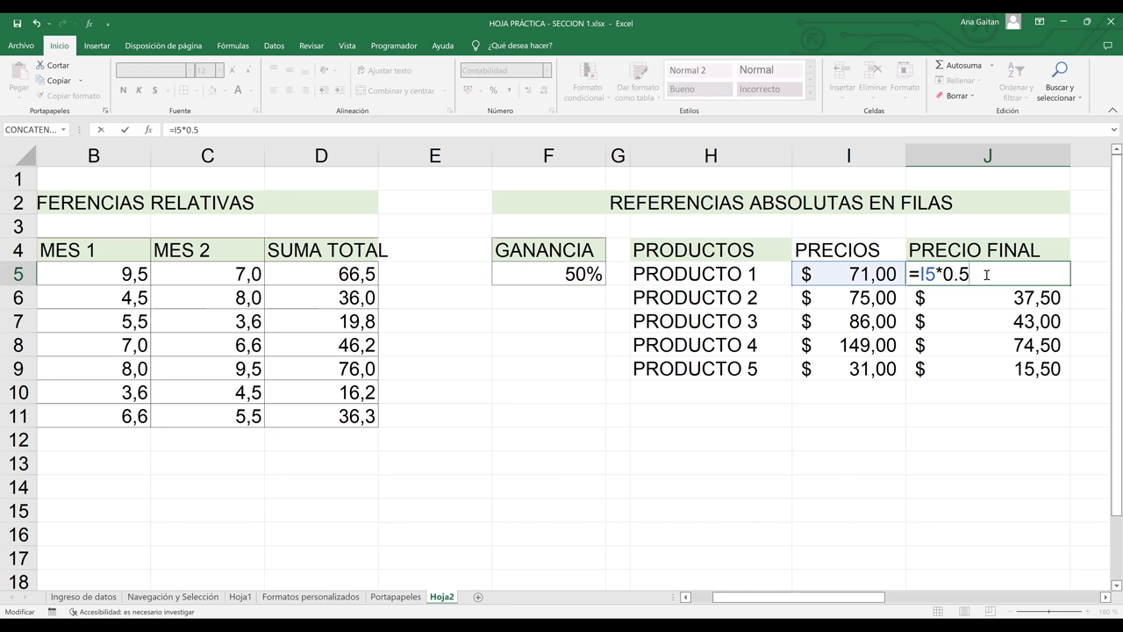
pyautogui.press('BackSpace')
pyautogui.press('BackSpace')
pyautogui.write(',5')
pyautogui.hotkey('ctrl', 'Return')
pyautogui.moveTo(1069, 285); pyautogui.dragTo(1059, 375)
pyautogui.click(1049, 387)
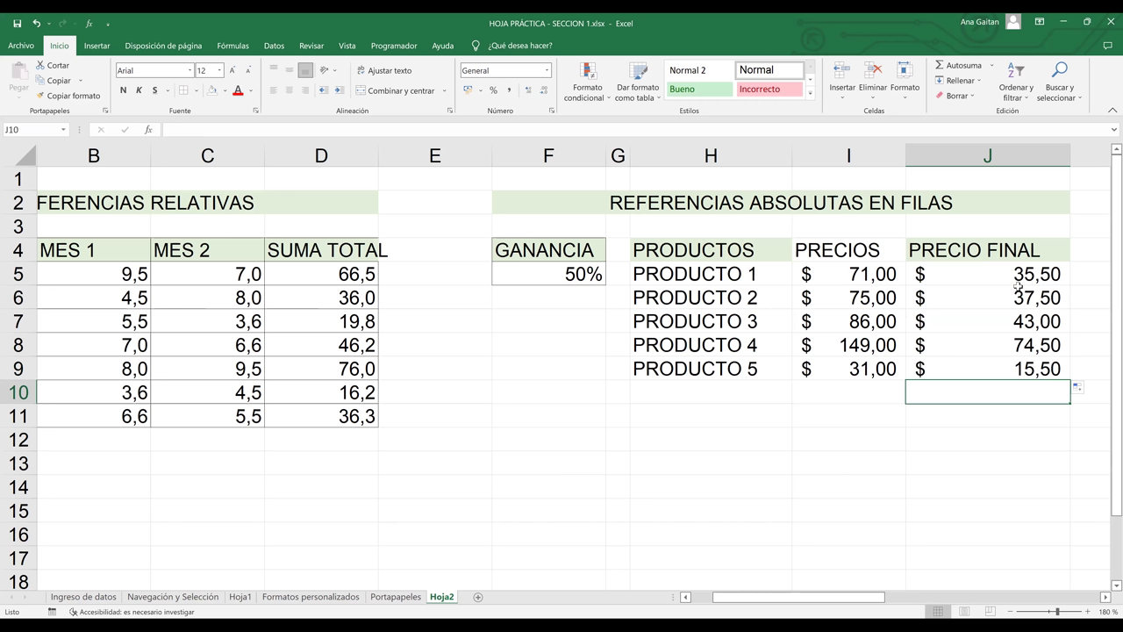
# - Set the GANANCIA percentage in F5 to 125% and examine the constant in the J5 formula
pyautogui.click(557, 276)
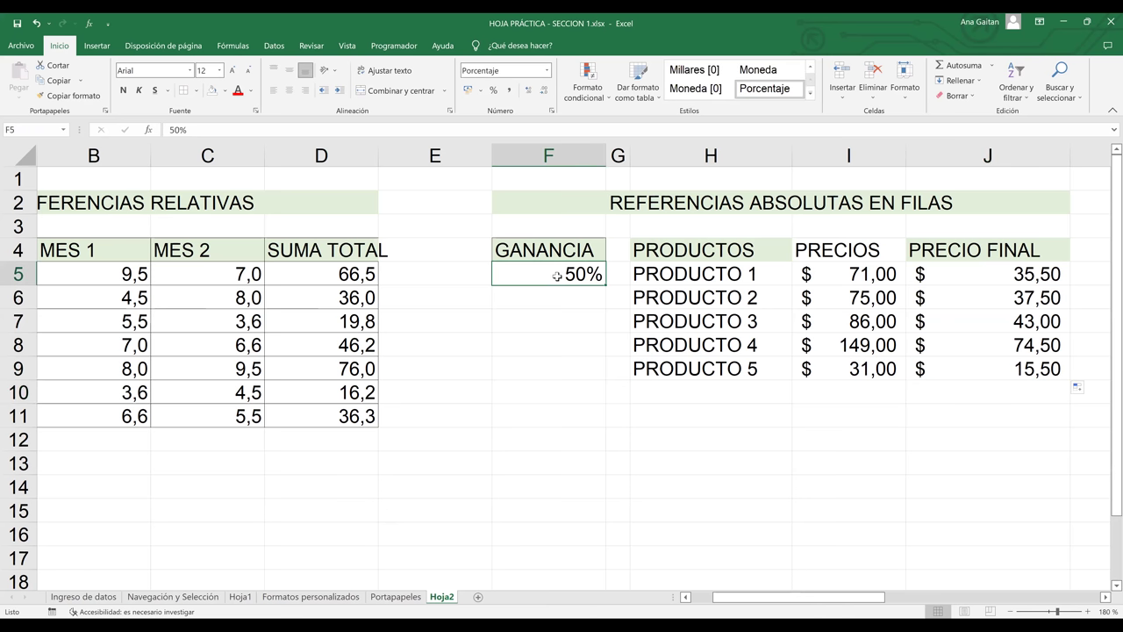
pyautogui.write('125')
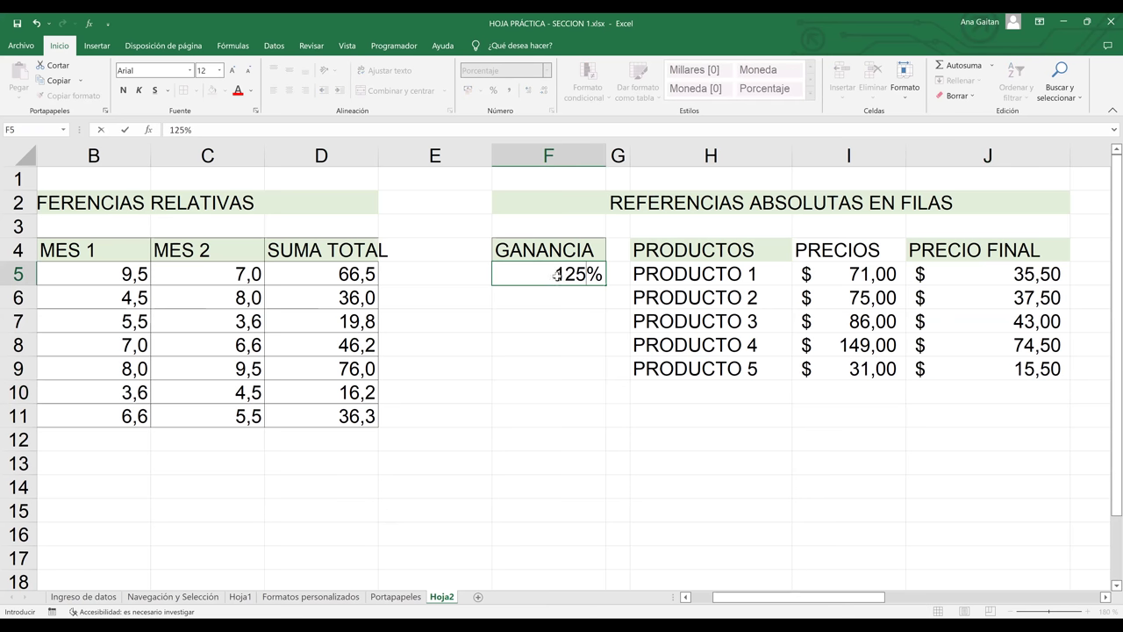
pyautogui.click(992, 283)
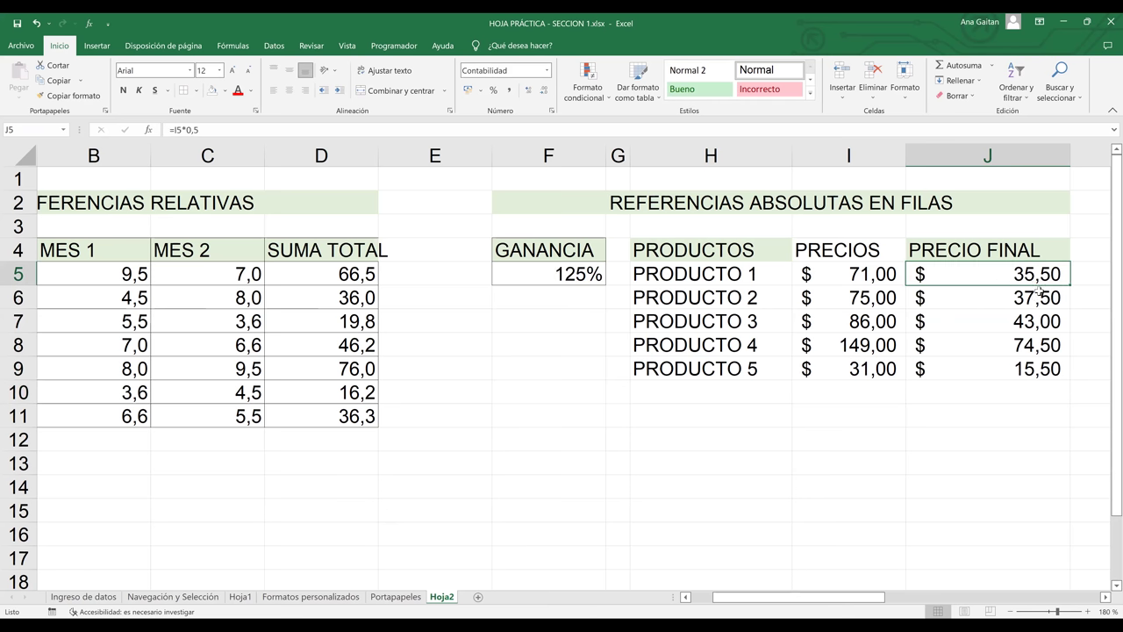
pyautogui.doubleClick(976, 270)
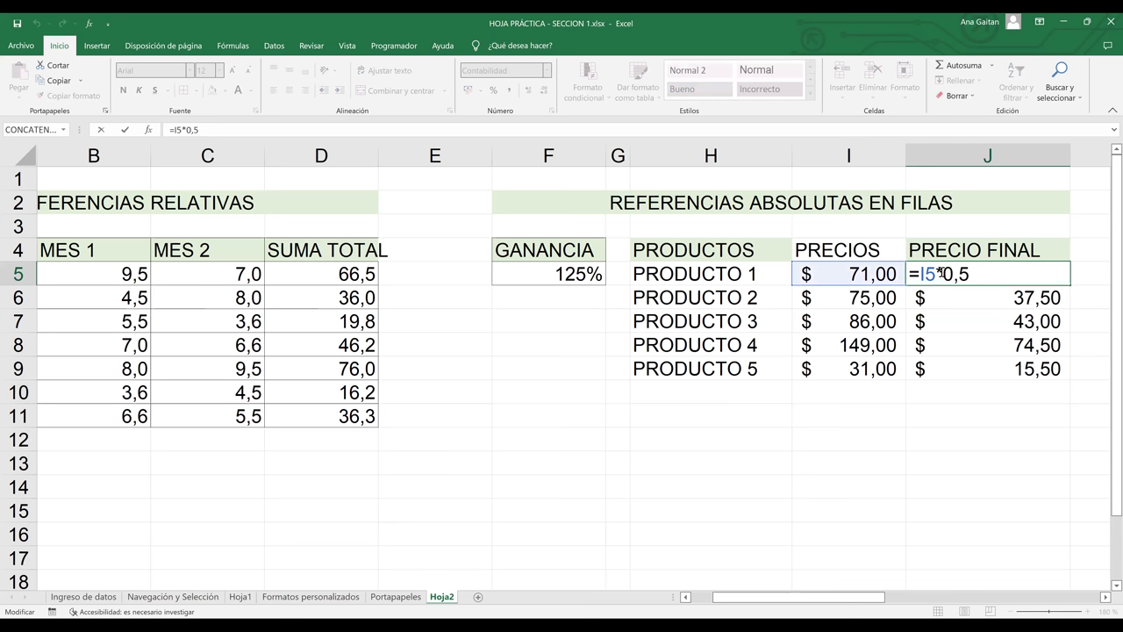
pyautogui.moveTo(941, 273); pyautogui.dragTo(972, 277)
pyautogui.click(995, 331)
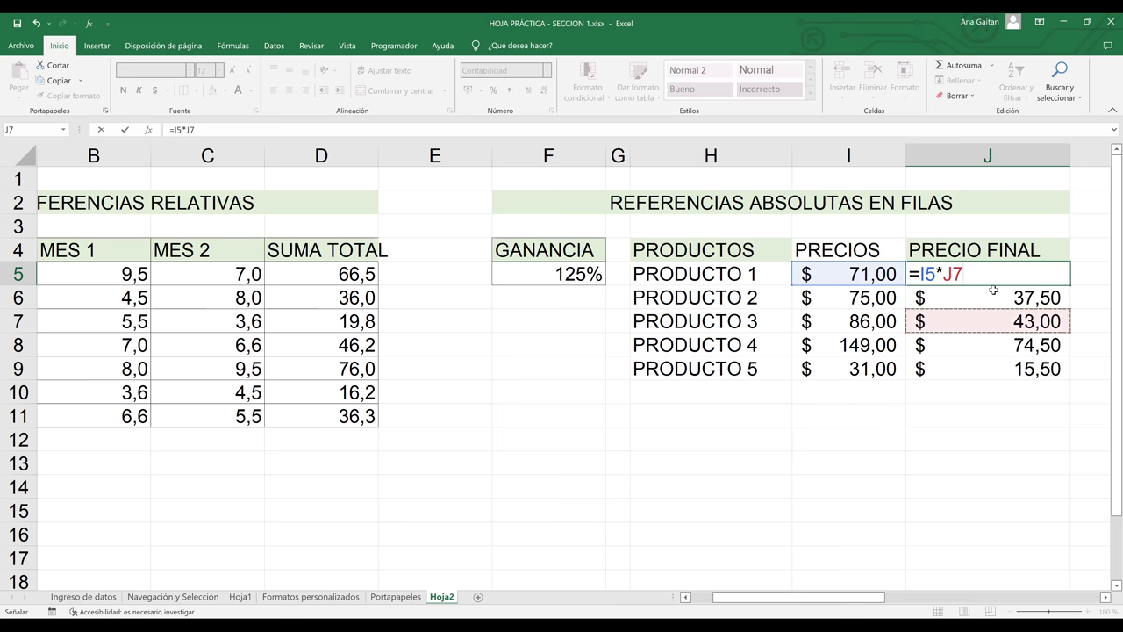
pyautogui.write('Ç')
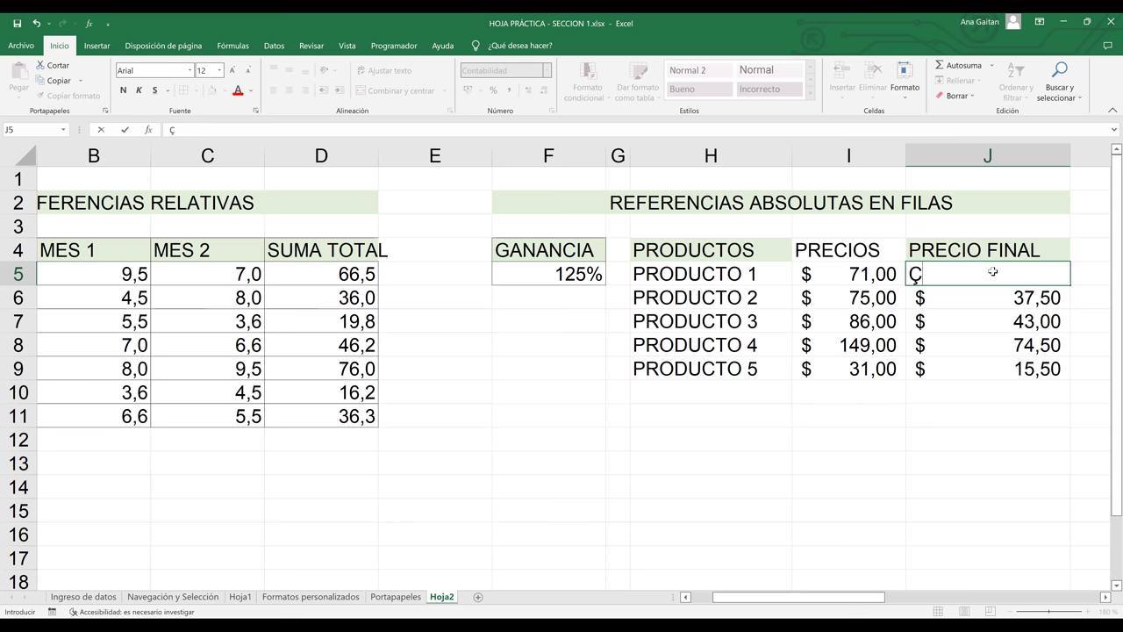
pyautogui.hotkey('ctrl', 'Return')
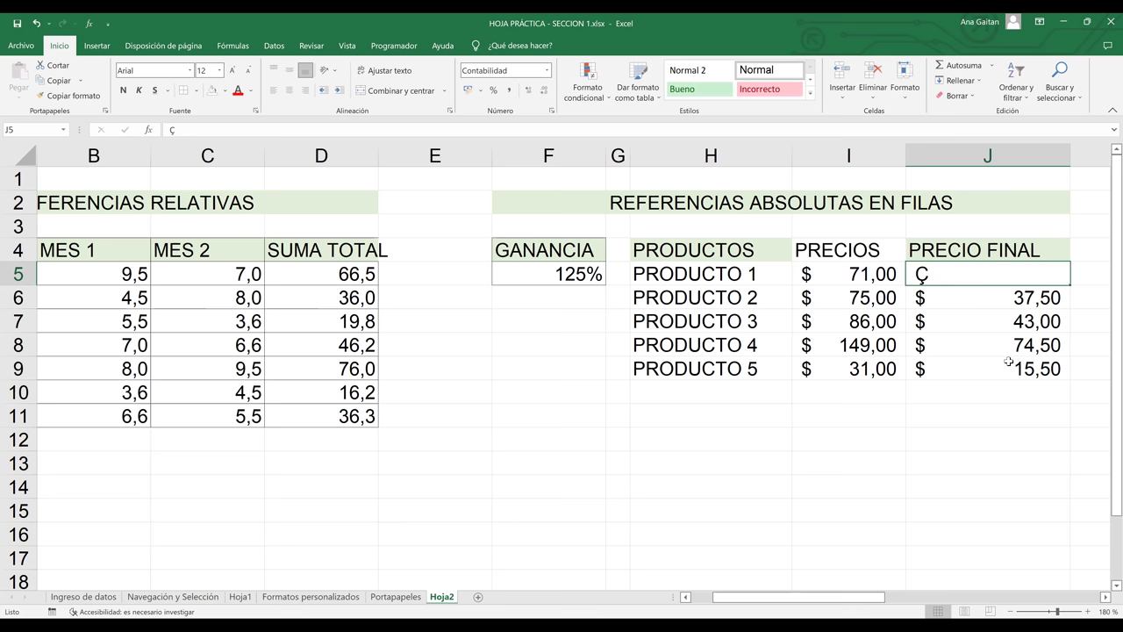
# - Undo the recent percentage and formula edits back to an empty PRECIO FINAL column, J5:J9
pyautogui.hotkey('ctrl', 'z')
pyautogui.hotkey('ctrl', 'z')
pyautogui.hotkey('ctrl', 'z')
pyautogui.click(1008, 360)
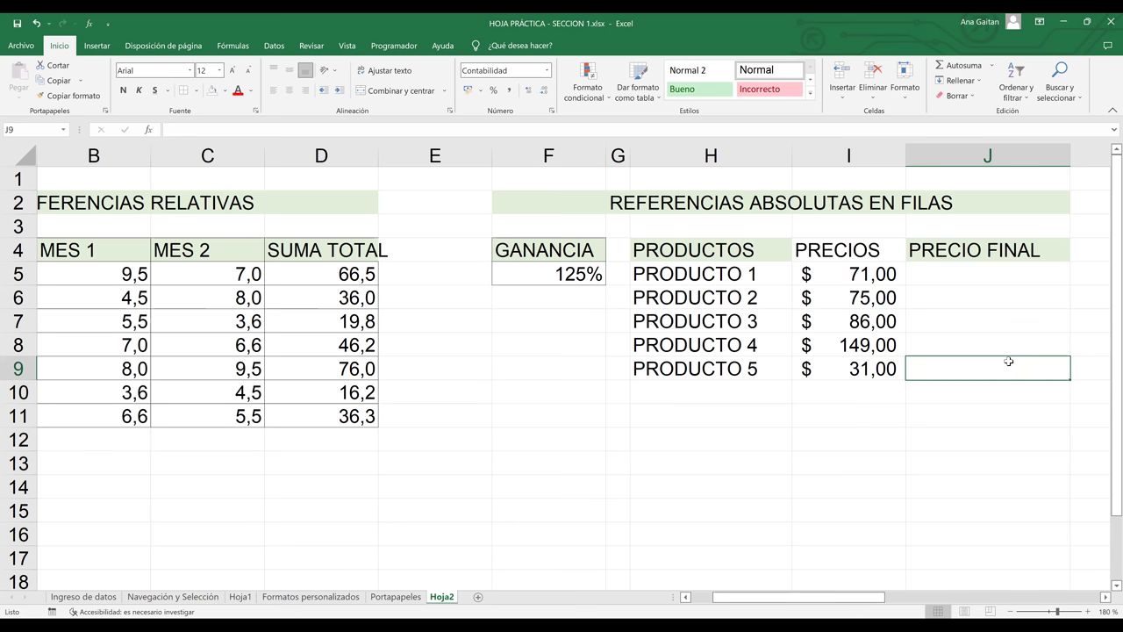
# - Enter =I5*F5 in the emptied J5 cell to calculate the final price of PRODUCTO 1
pyautogui.click(984, 274)
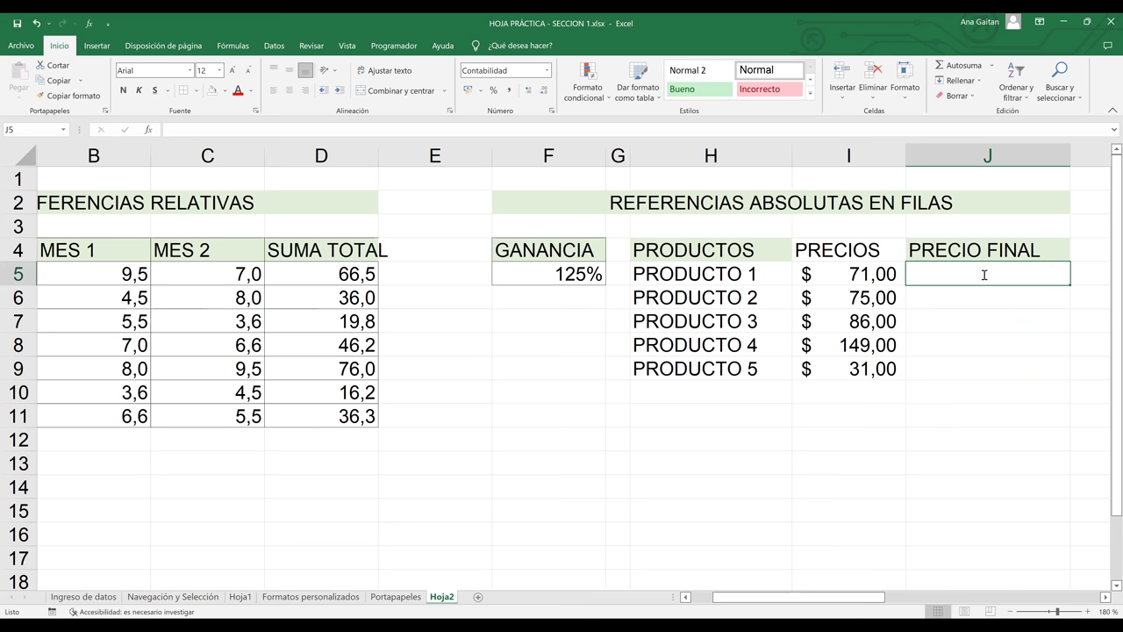
pyautogui.write('=')
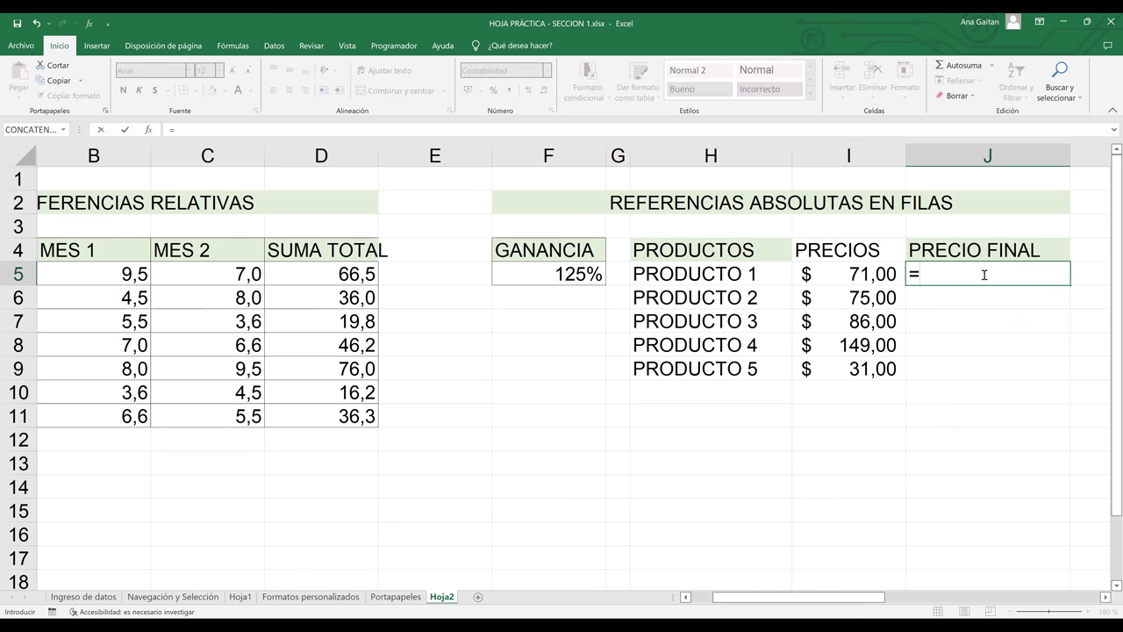
pyautogui.click(859, 273)
pyautogui.write('*')
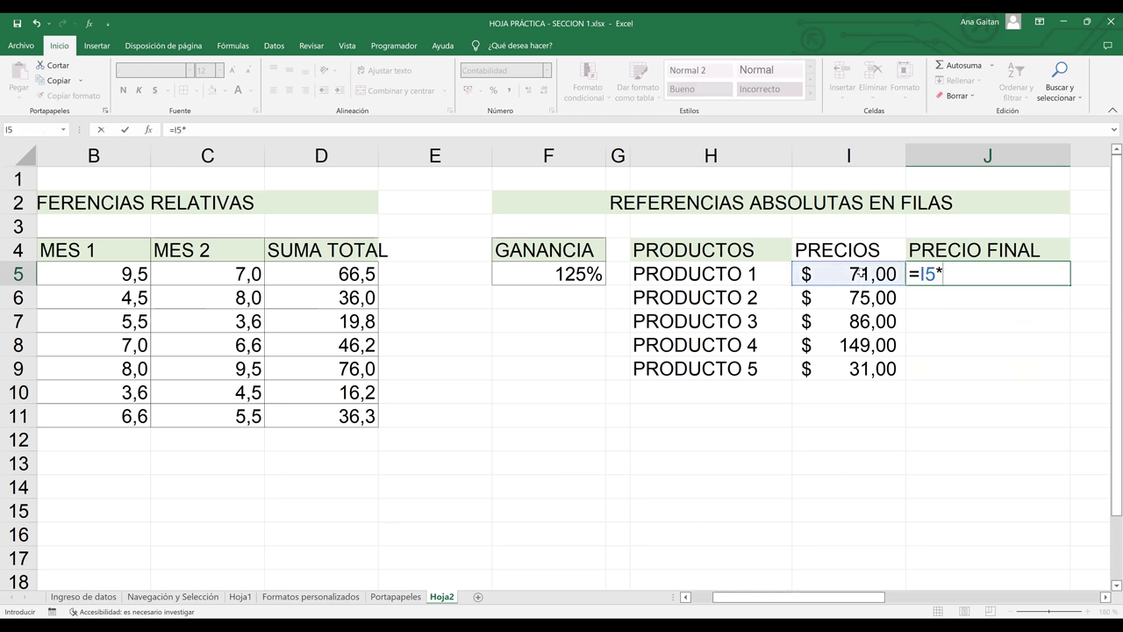
pyautogui.click(581, 273)
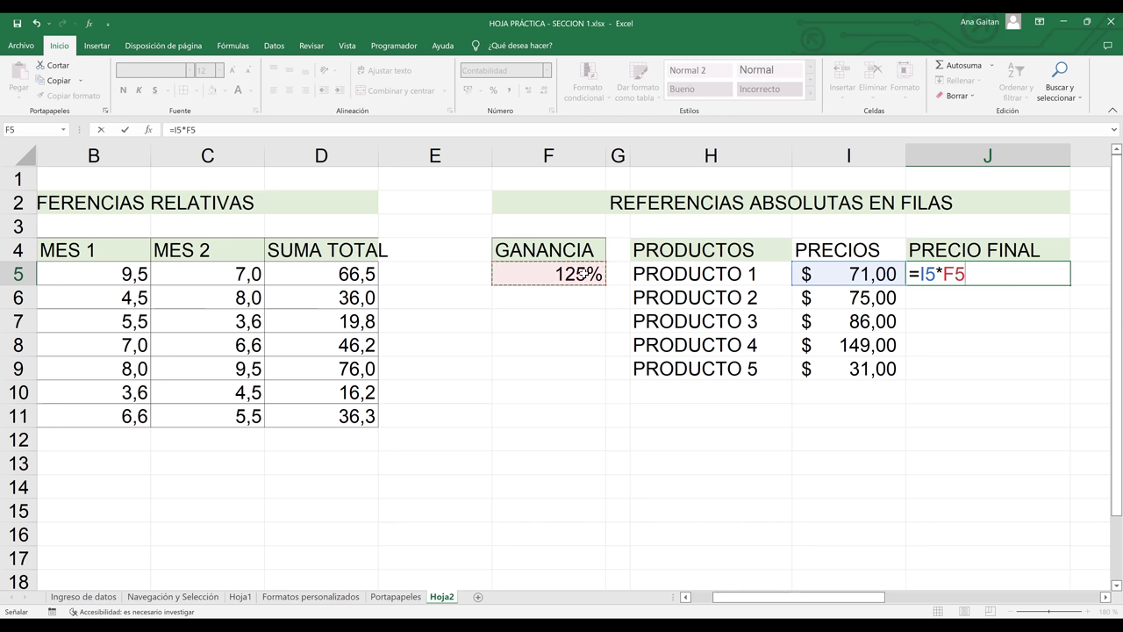
pyautogui.hotkey('ctrl', 'Return')
pyautogui.click(651, 252)
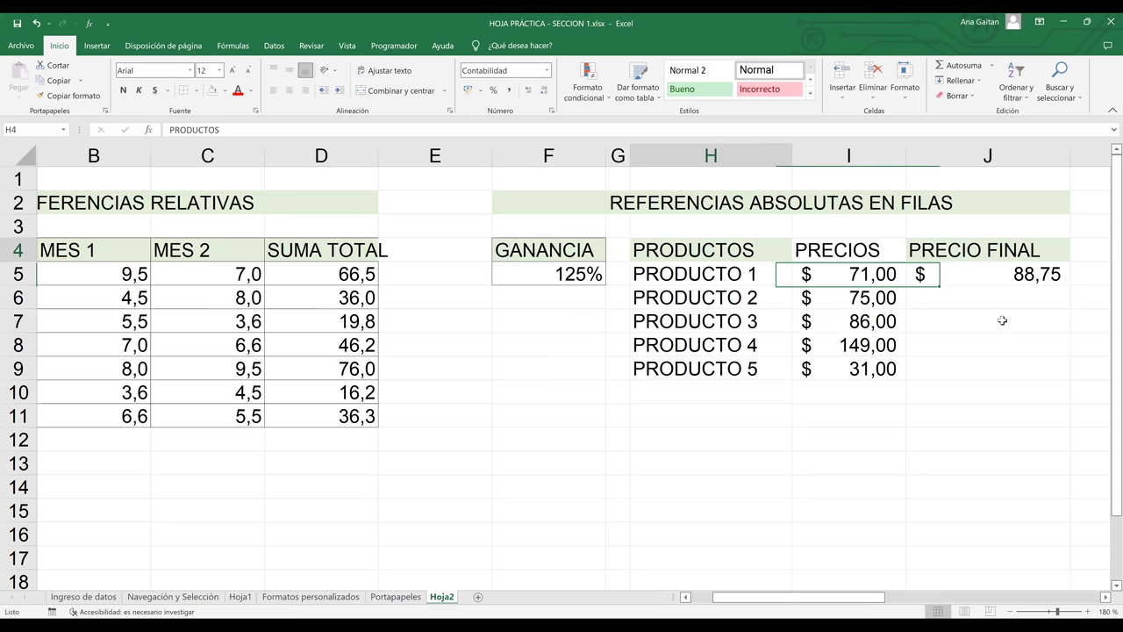
# - Fill the J5 formula down to J9 and examine the references in J6 and J9
pyautogui.click(1044, 274)
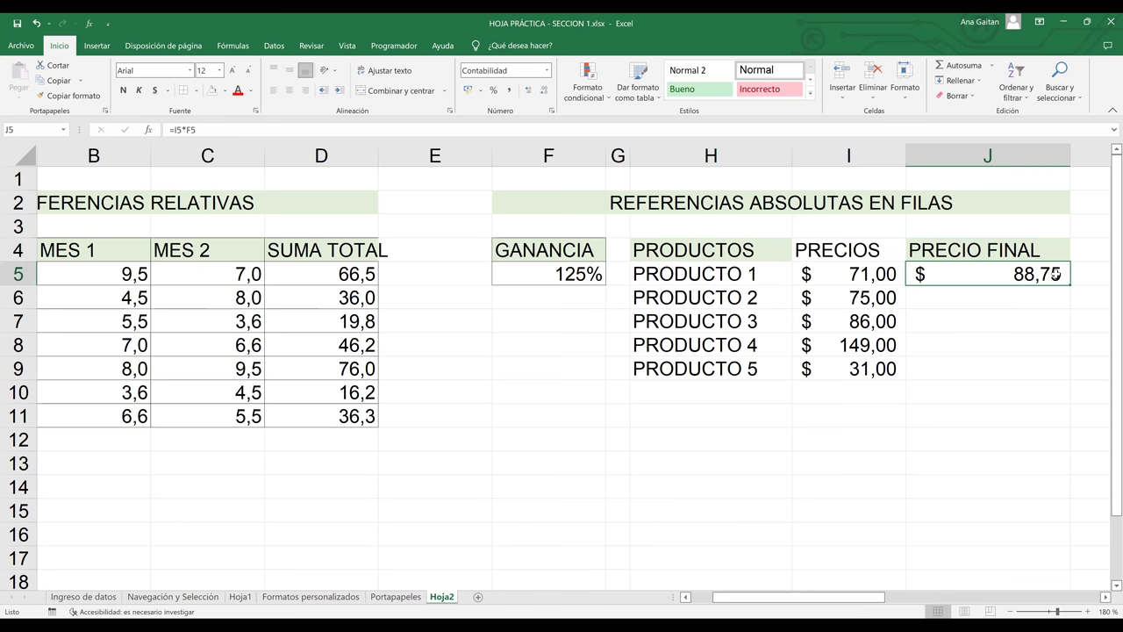
pyautogui.moveTo(1069, 286); pyautogui.dragTo(1042, 376)
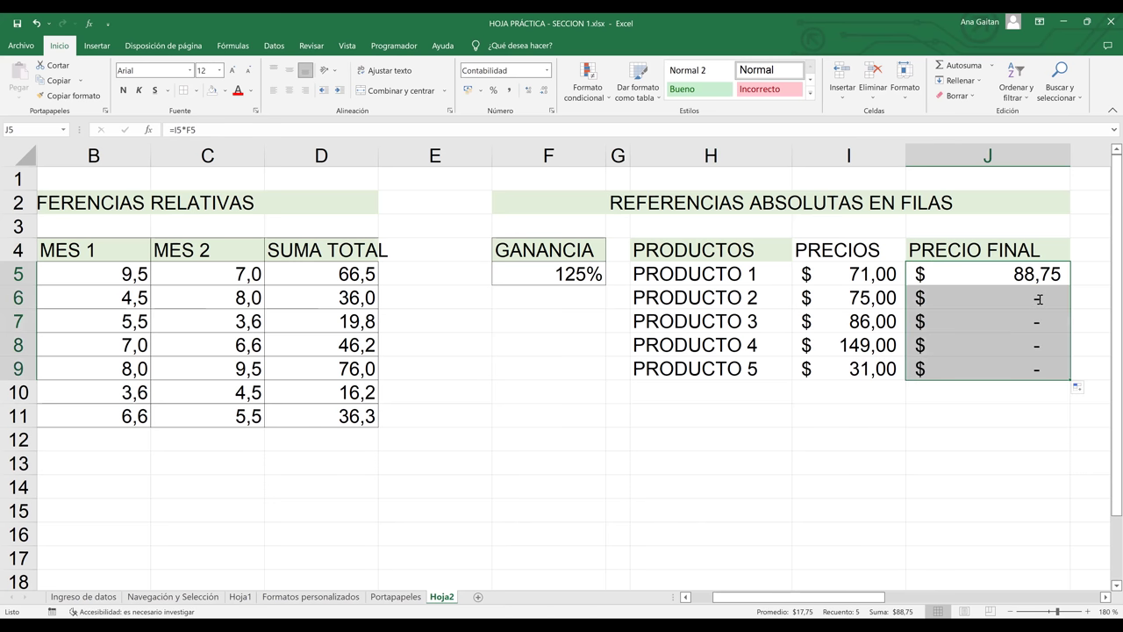
pyautogui.press('Return')
pyautogui.press('F2')
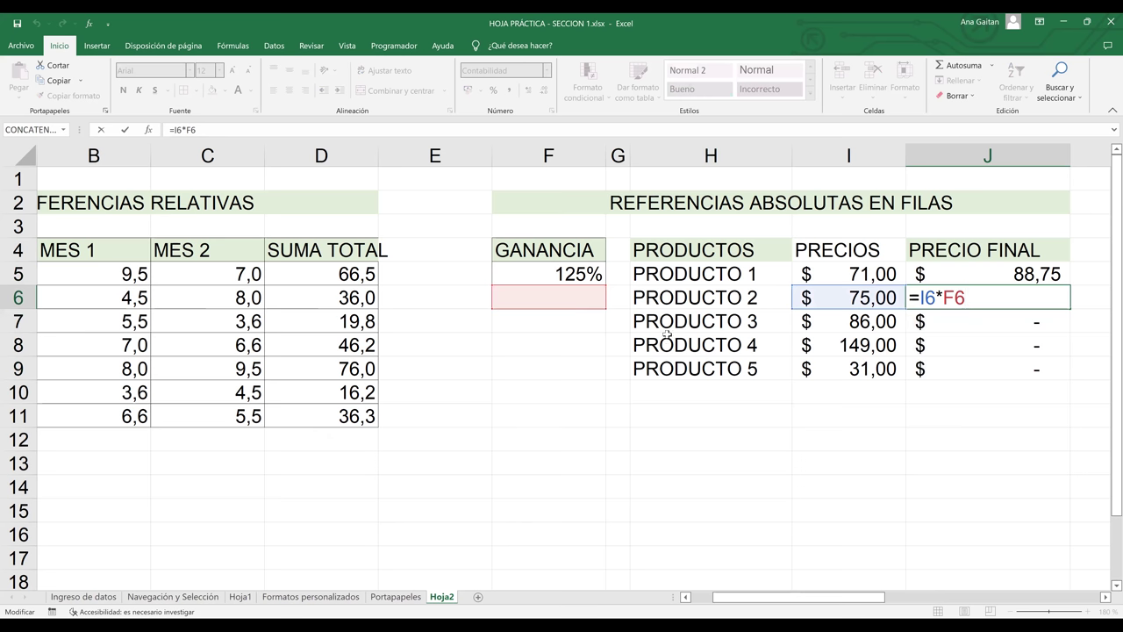
pyautogui.click(571, 319)
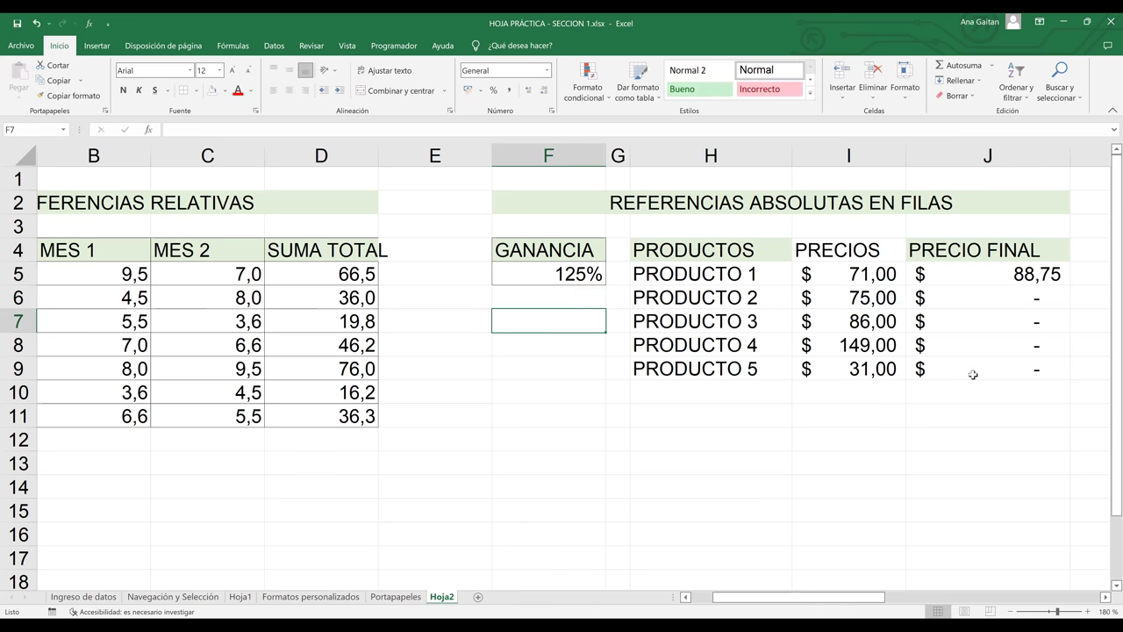
pyautogui.doubleClick(975, 369)
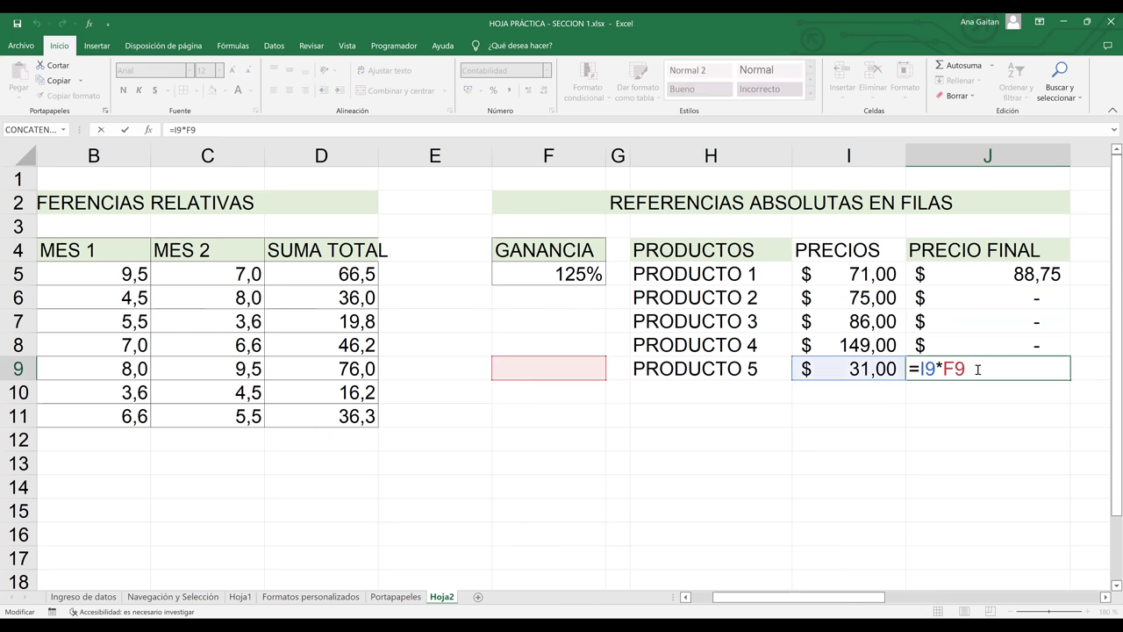
# - Lock the row of the GANANCIA reference in J5 so the formula is =I5*F$5
pyautogui.click(1032, 277)
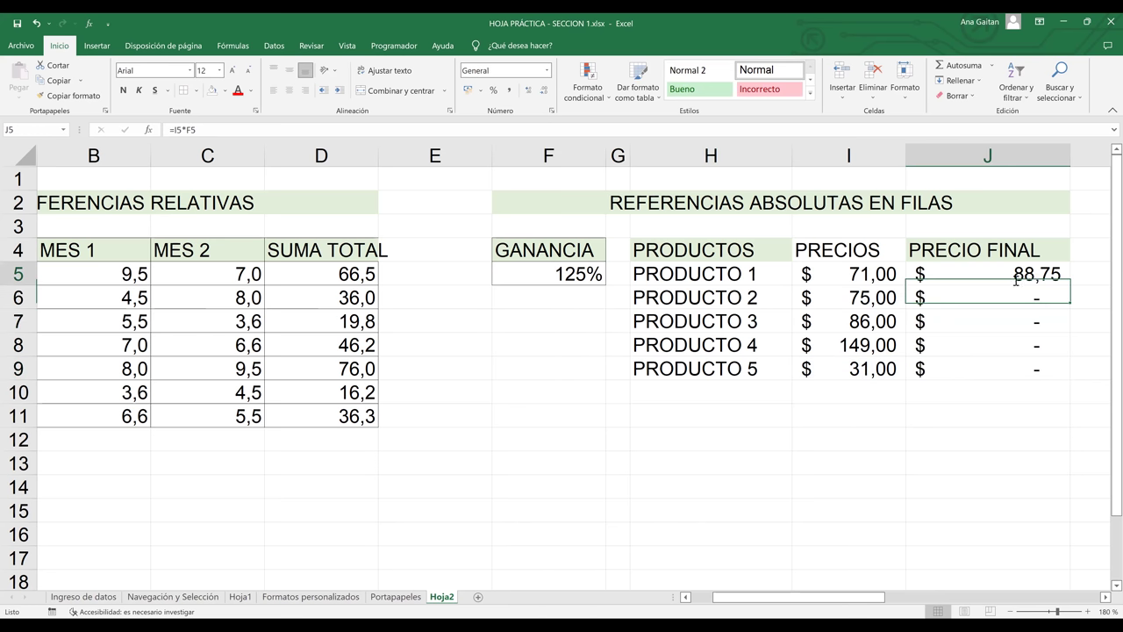
pyautogui.doubleClick(953, 273)
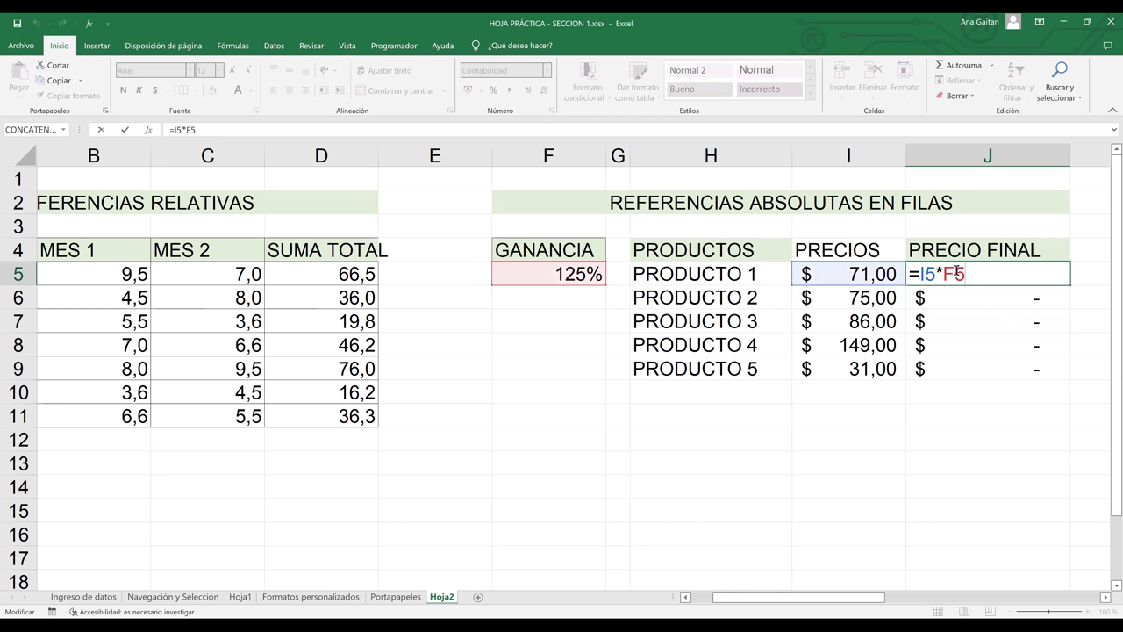
pyautogui.click(955, 273)
pyautogui.write('$')
pyautogui.press('Return')
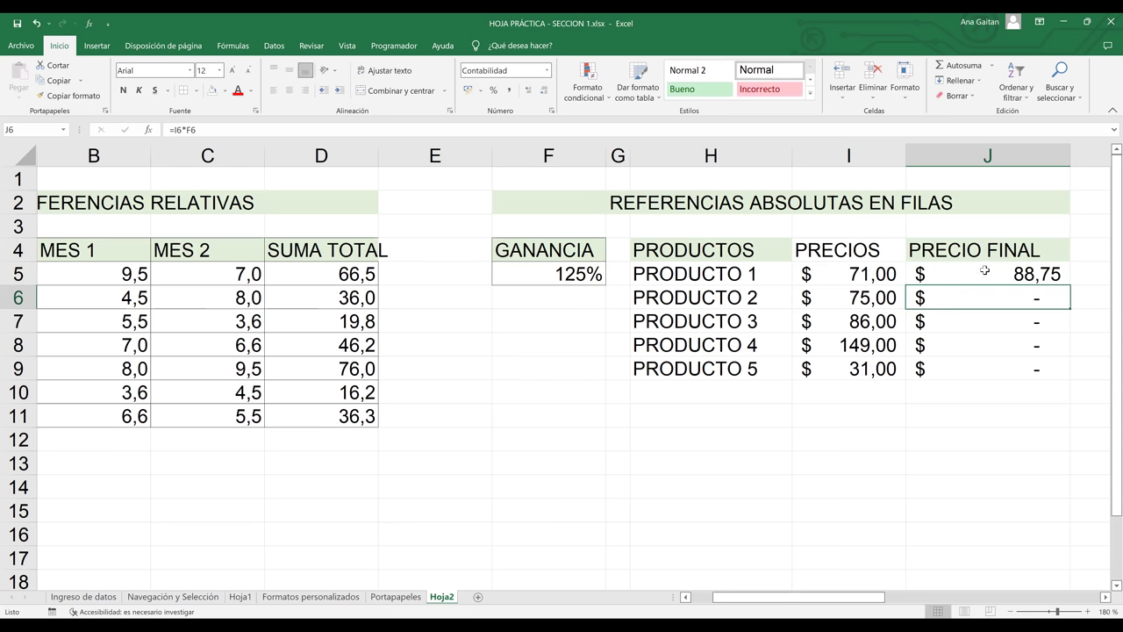
# - Fill the row-locked formula from J5 down to J9 and examine the references in J9
pyautogui.click(1066, 282)
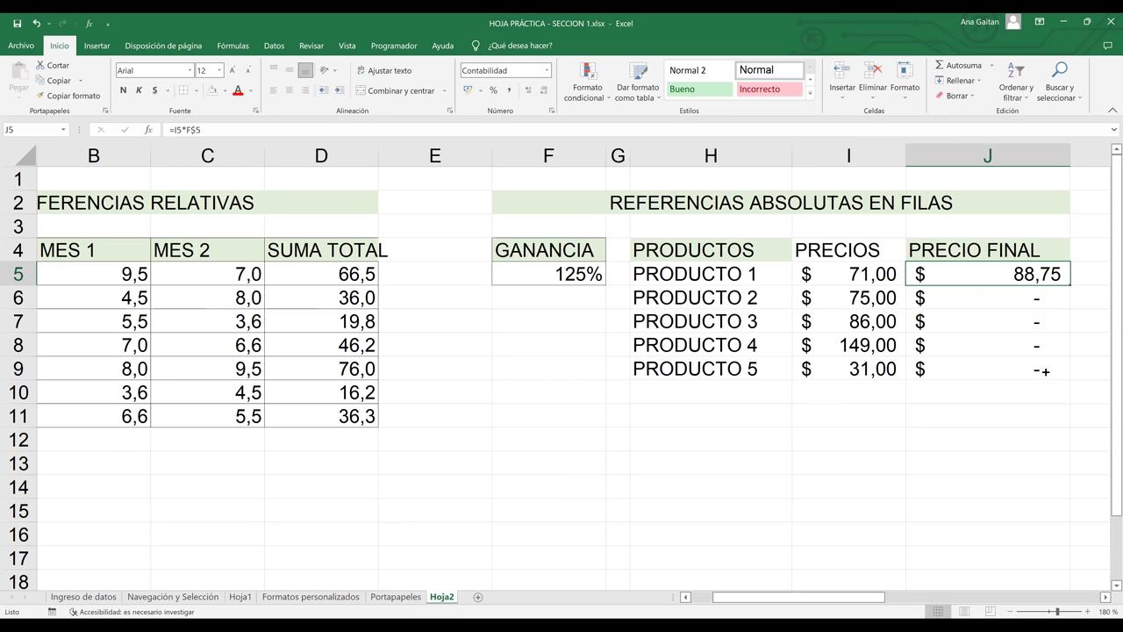
pyautogui.moveTo(1069, 285); pyautogui.dragTo(1045, 371)
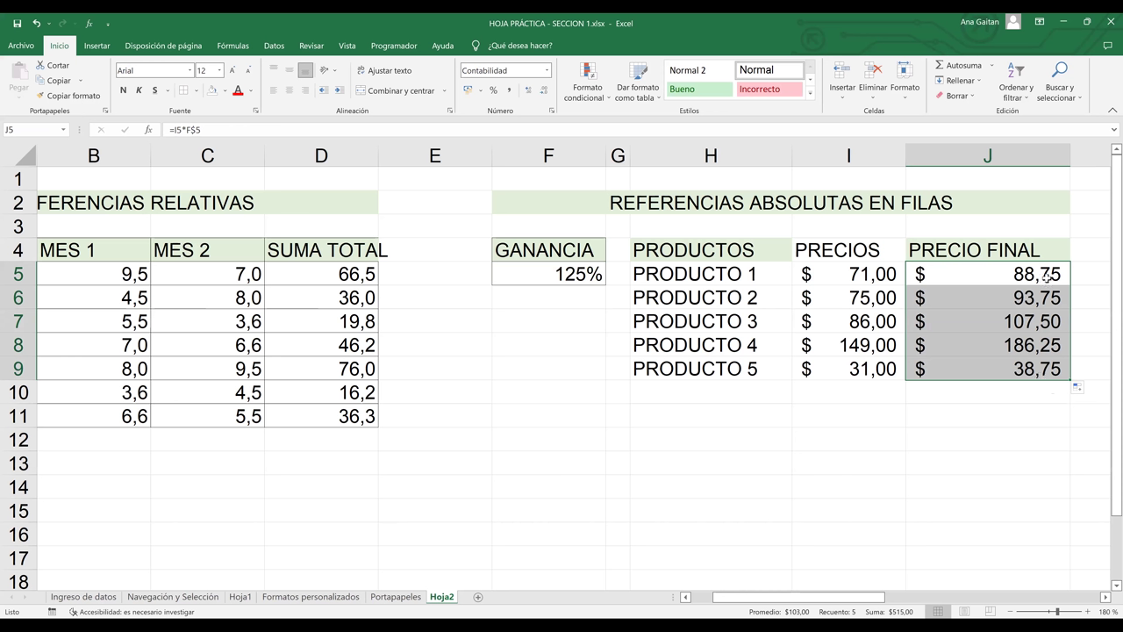
pyautogui.doubleClick(927, 368)
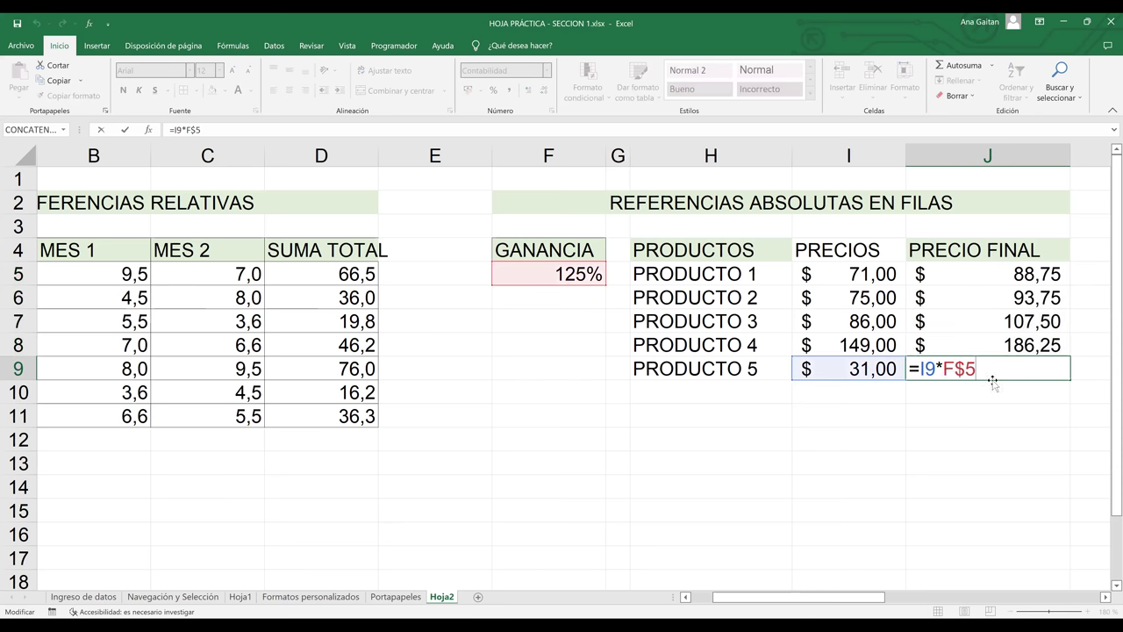
pyautogui.press('Return')
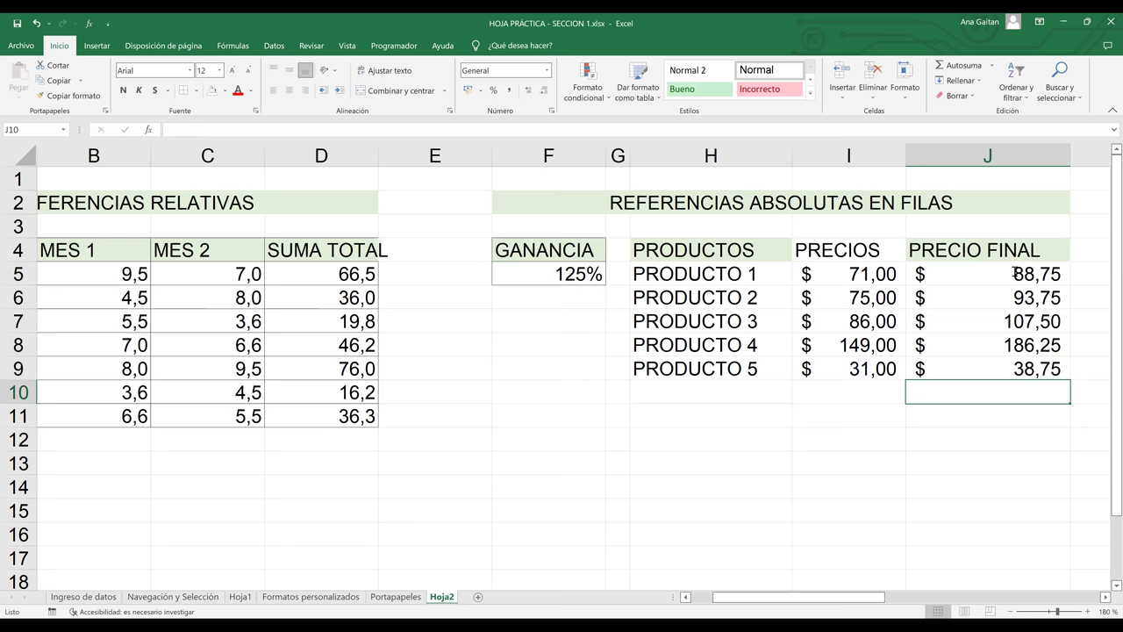
# - Remove the row lock from F5 in the J5 formula, cycle through its absolute and mixed reference types, and keep it as =I5*F5
pyautogui.doubleClick(961, 276)
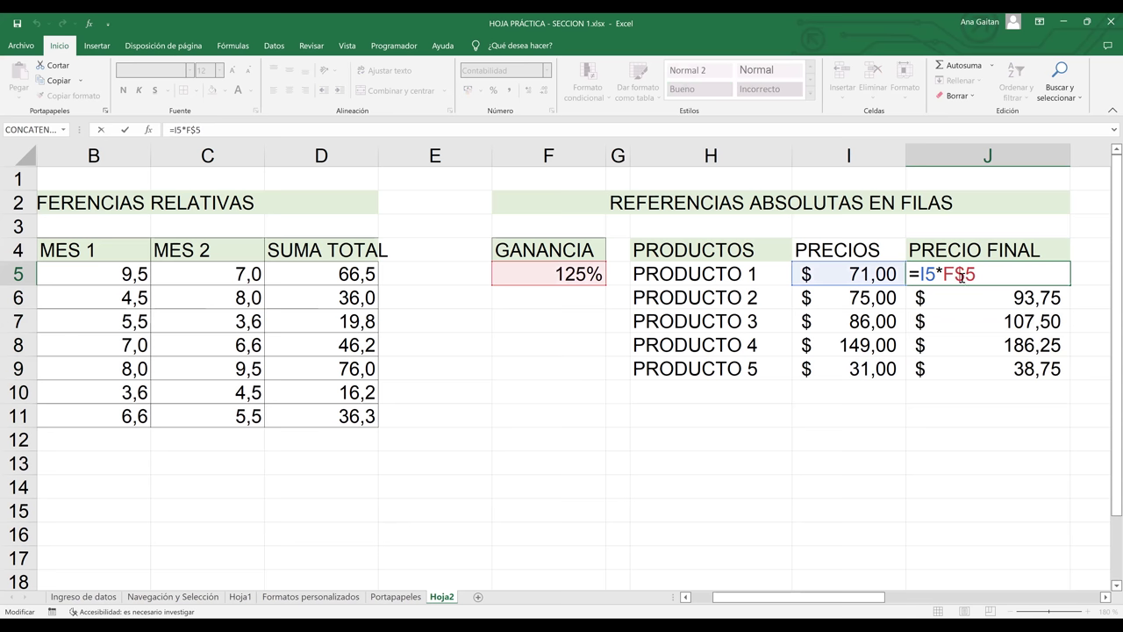
pyautogui.press('BackSpace')
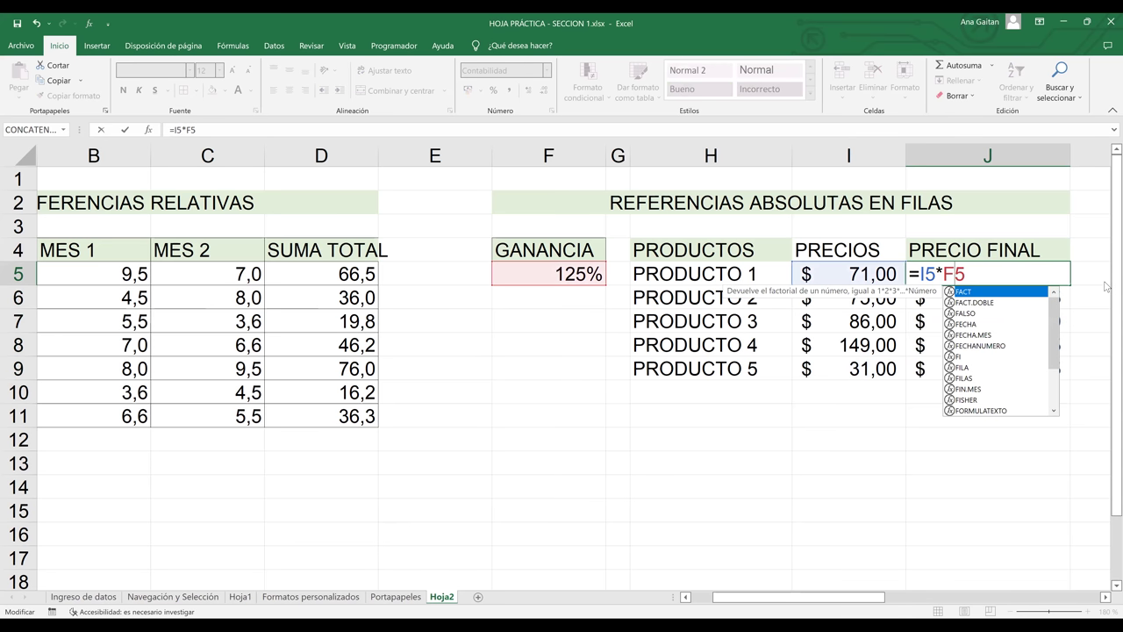
pyautogui.press('F4')
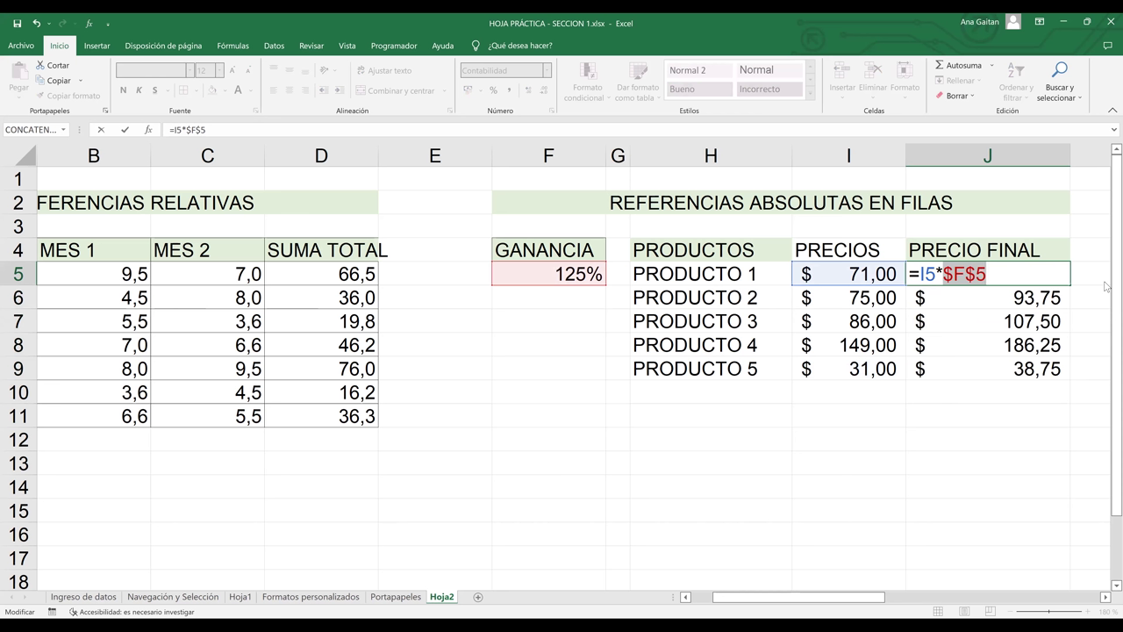
pyautogui.press('F4')
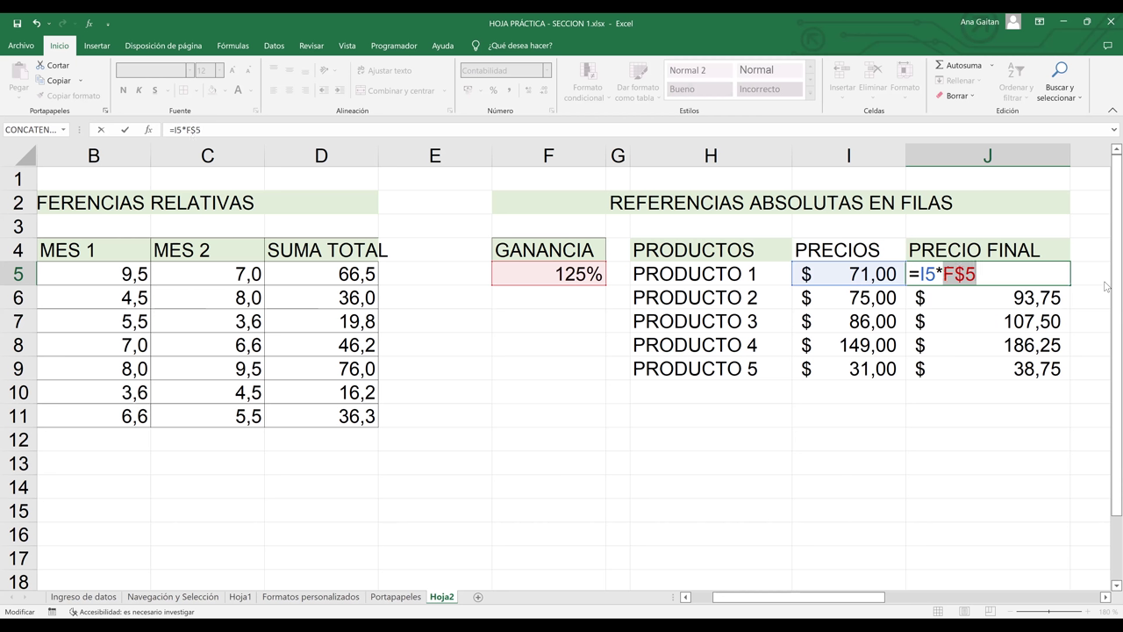
pyautogui.press('F4')
pyautogui.press('F4')
pyautogui.press('Return')
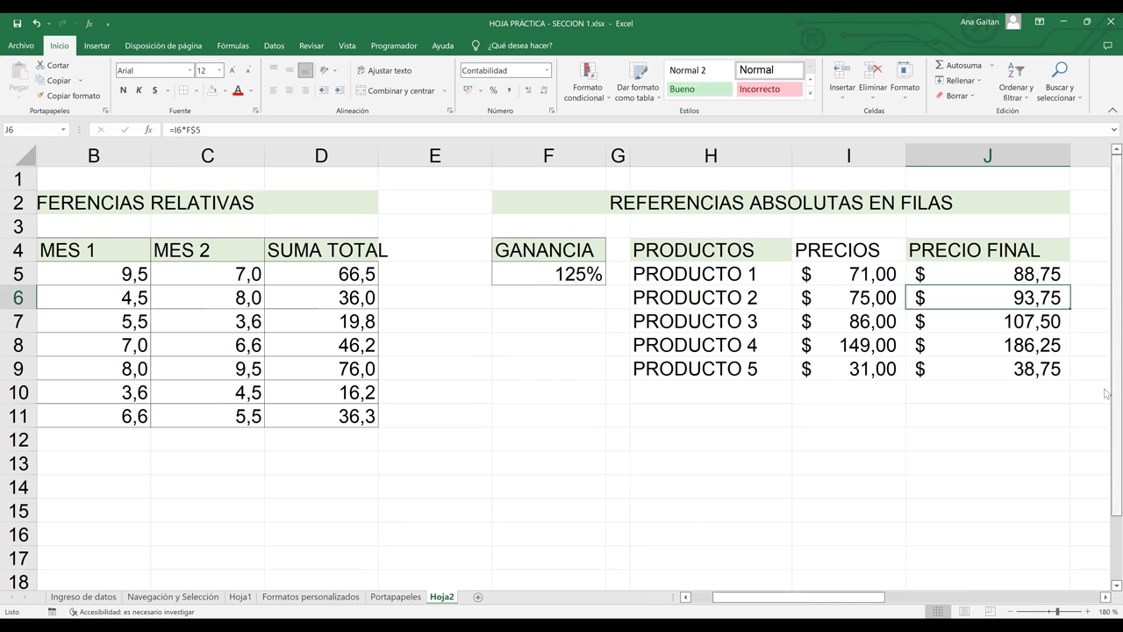
# - Widen column D to fit the SUMA TOTAL heading
pyautogui.keyDown('ctrl'); pyautogui.scroll(-3, 1104, 393); pyautogui.keyUp('ctrl')
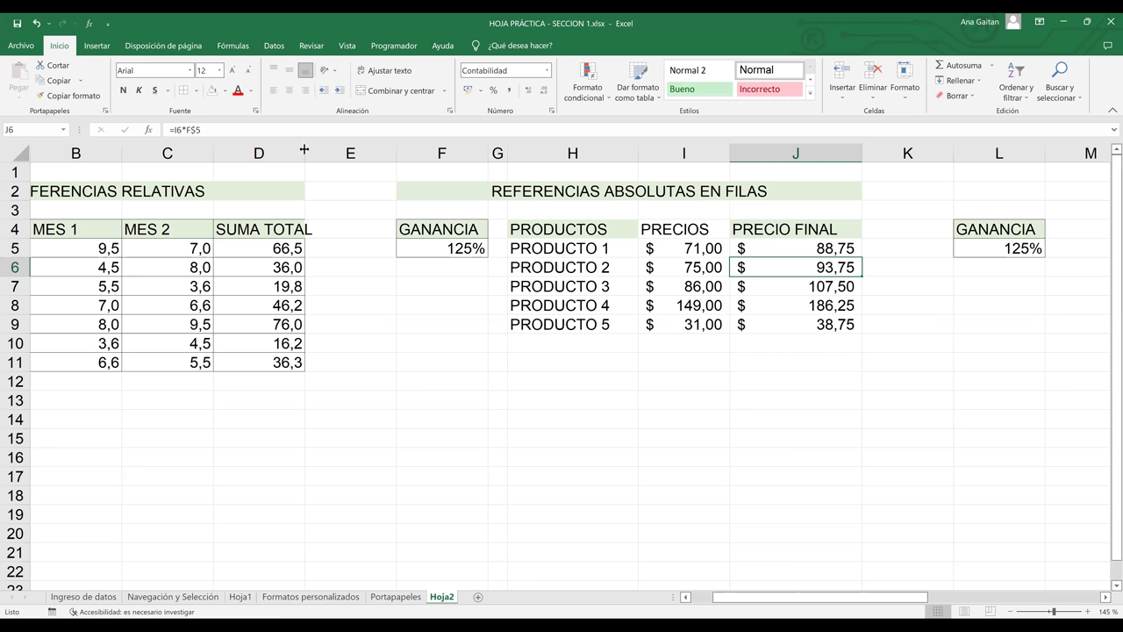
pyautogui.moveTo(320, 153); pyautogui.dragTo(322, 153)
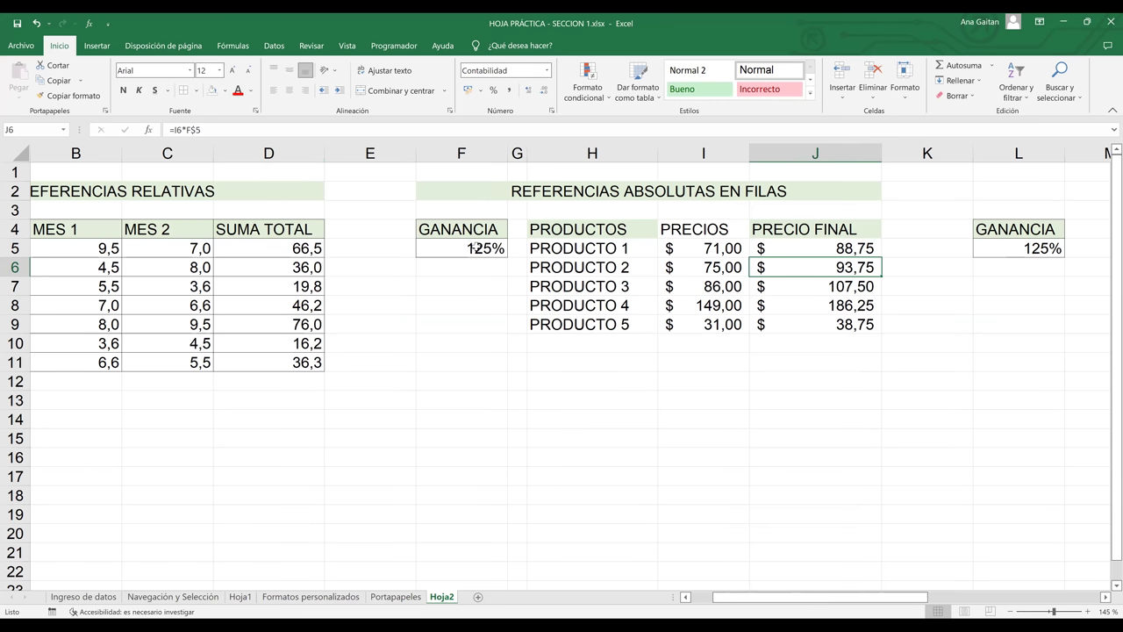
pyautogui.click(475, 248)
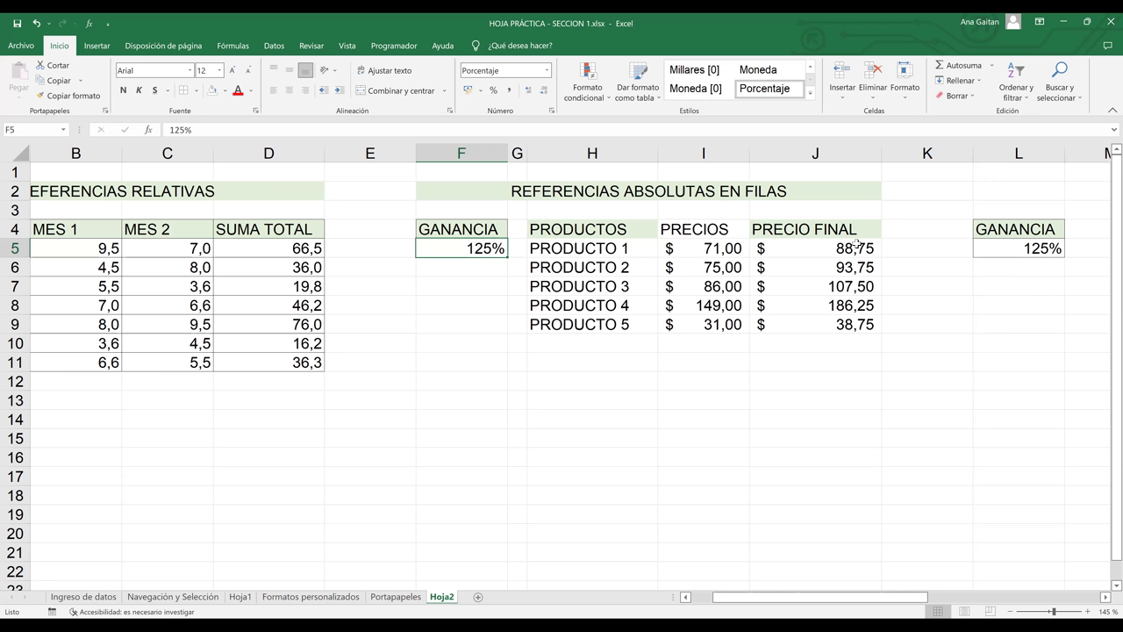
# - Make the GANANCIA reference in J5 fully absolute as =I5*$F$5 and fill the formula down to J9
pyautogui.doubleClick(846, 249)
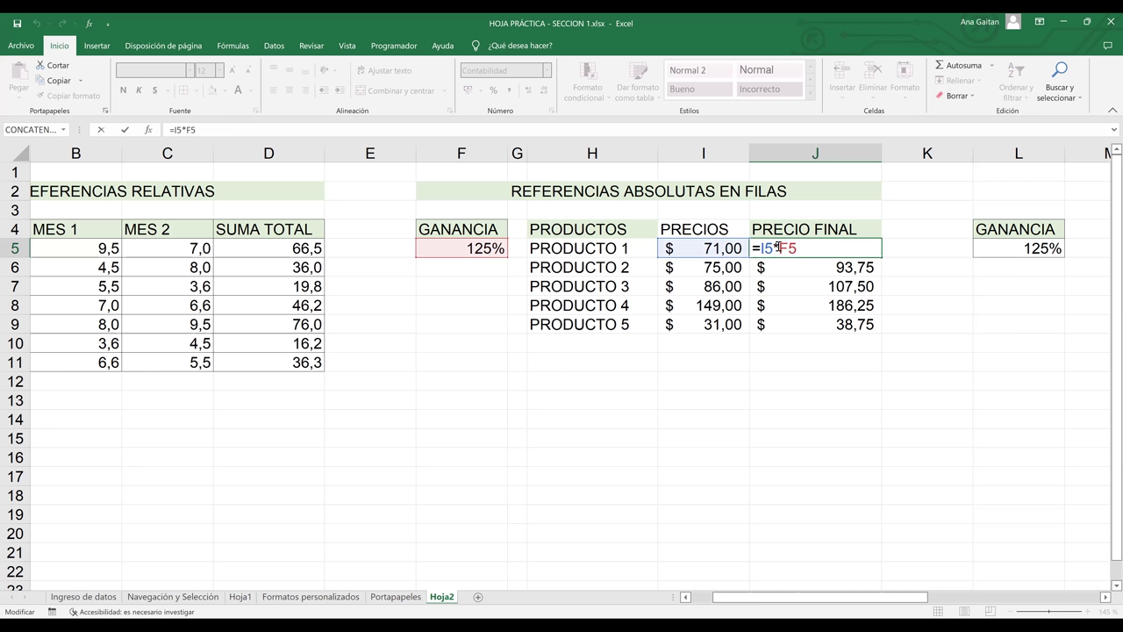
pyautogui.press('F4')
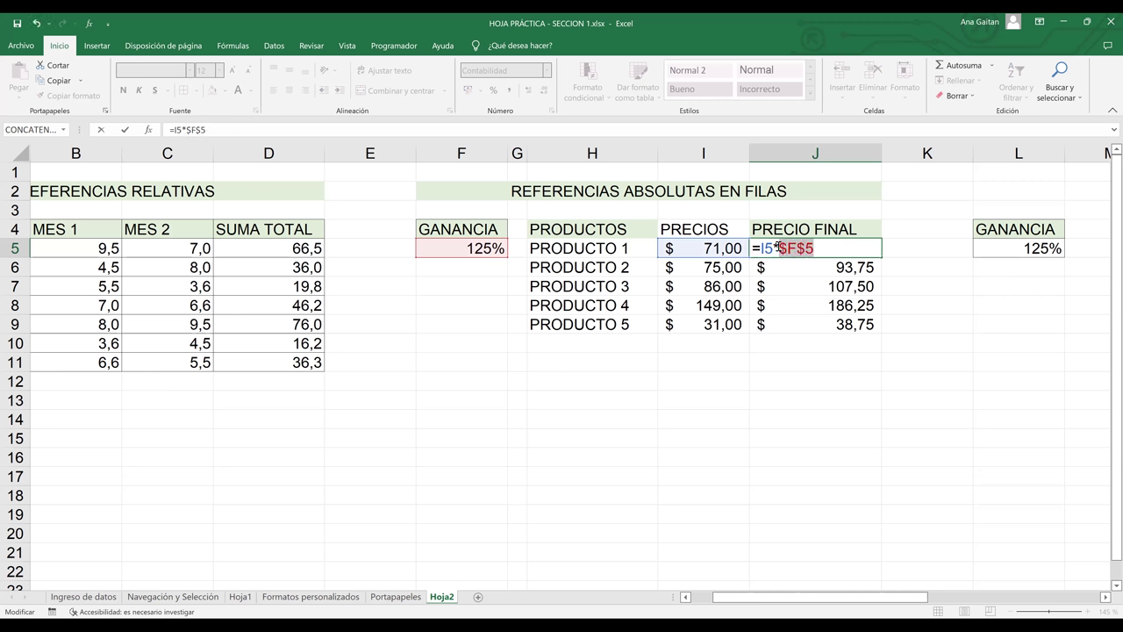
pyautogui.press('Return')
pyautogui.click(867, 246)
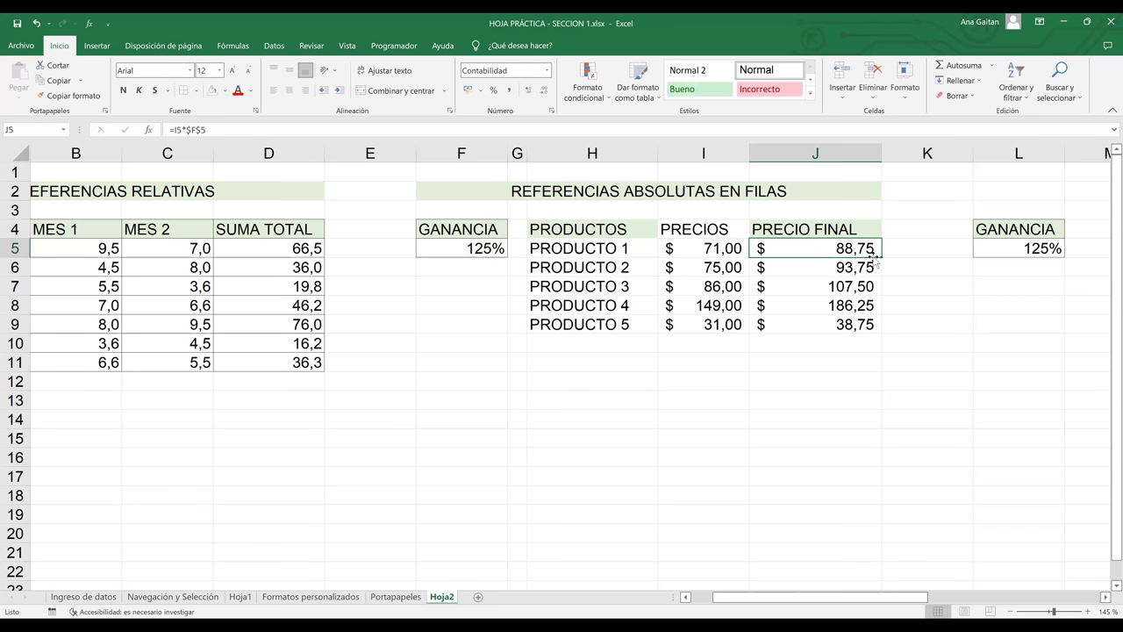
pyautogui.moveTo(882, 256); pyautogui.dragTo(865, 327)
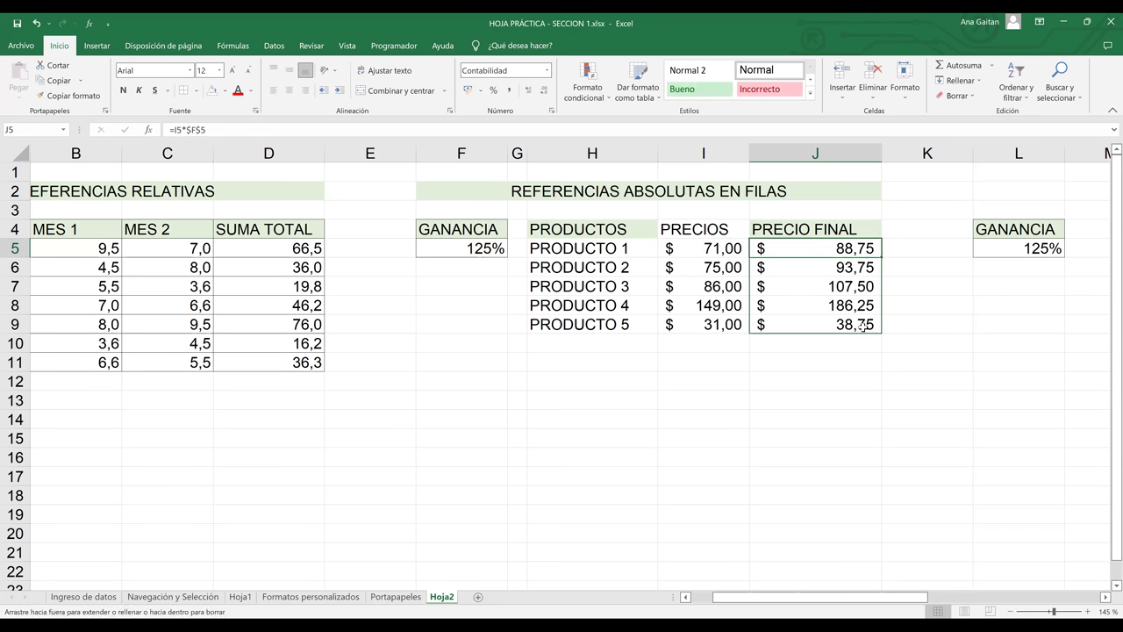
# - Fill the fully absolute J5 formula across into K5 and examine the references in the copy
pyautogui.click(851, 252)
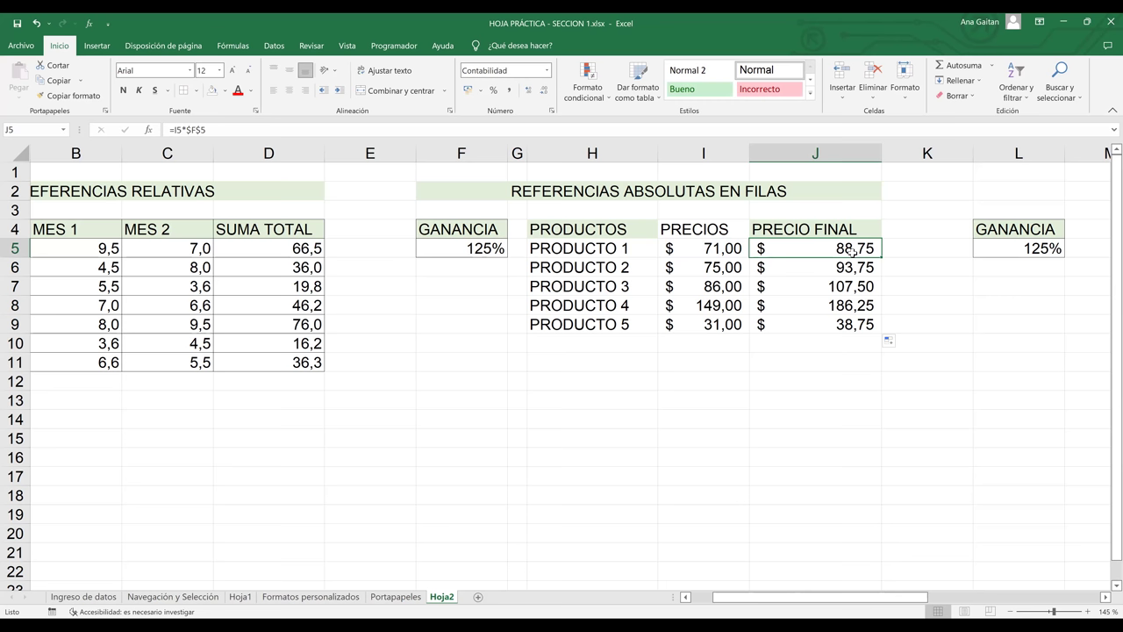
pyautogui.doubleClick(851, 252)
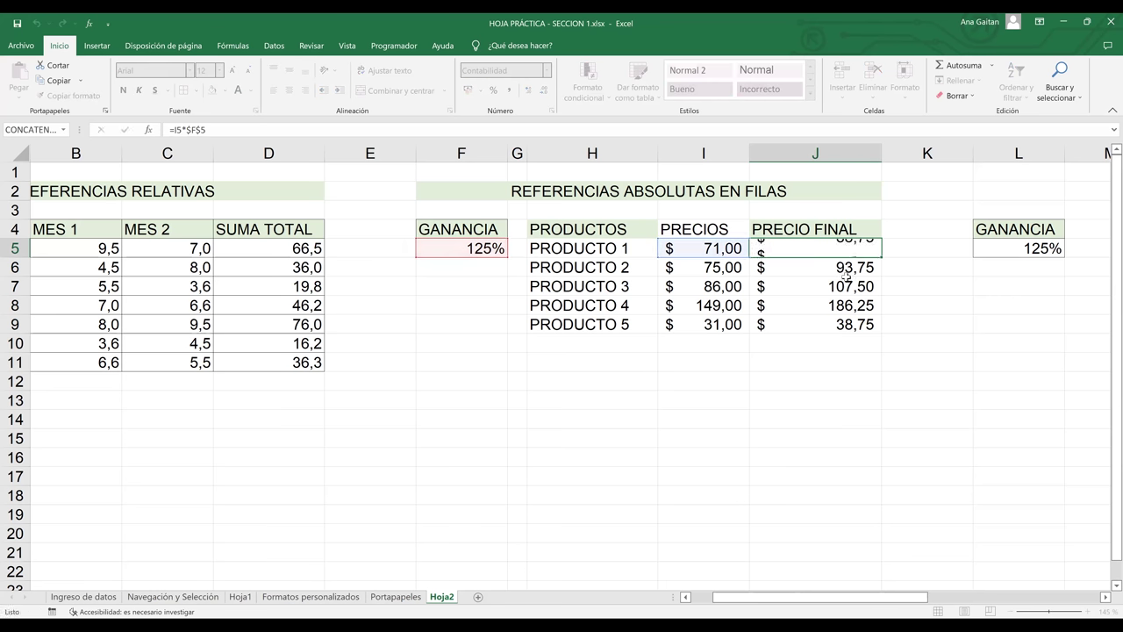
pyautogui.press('Escape')
pyautogui.moveTo(881, 257); pyautogui.dragTo(937, 250)
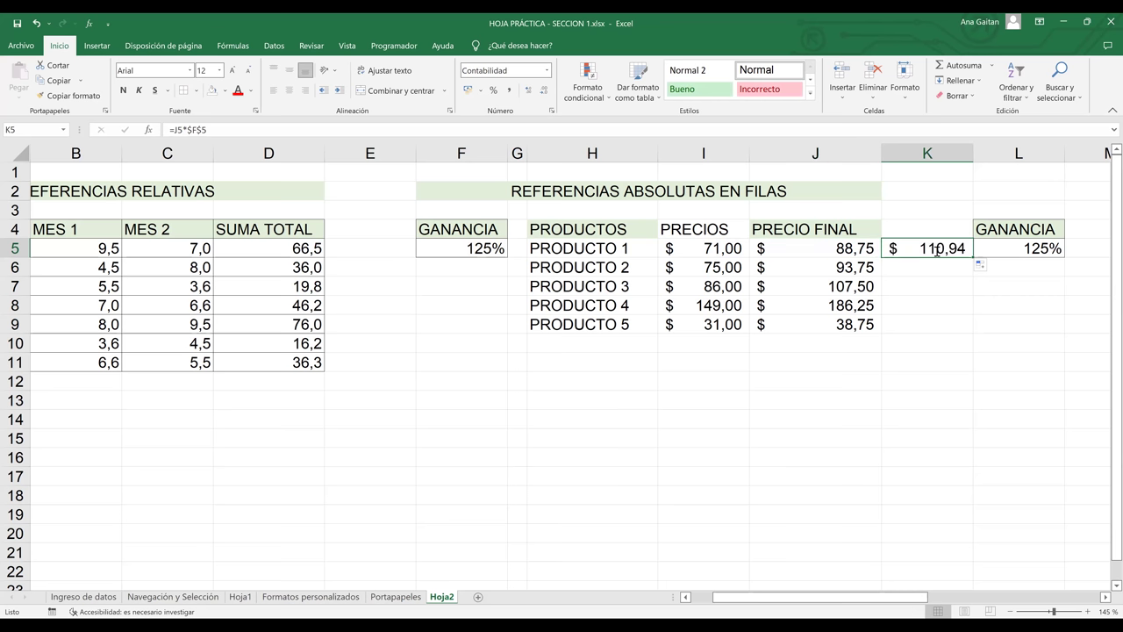
pyautogui.doubleClick(936, 250)
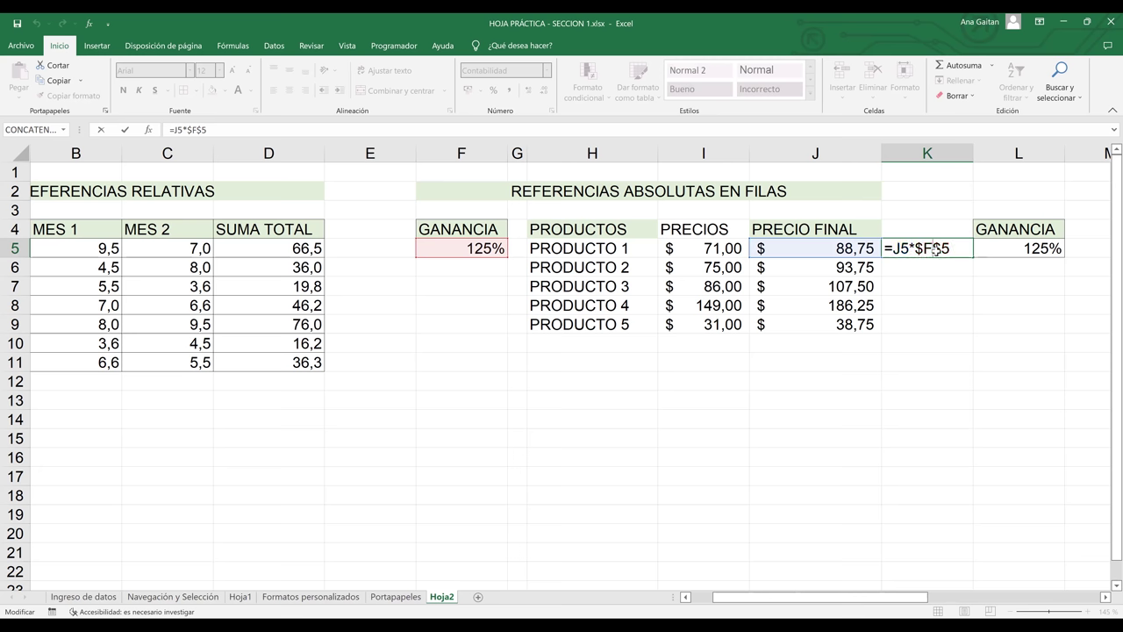
pyautogui.press('Return')
# - Extend the PRECIO FINAL formula from J9 into J10 and examine its references against the GANANCIA cell
pyautogui.click(467, 247)
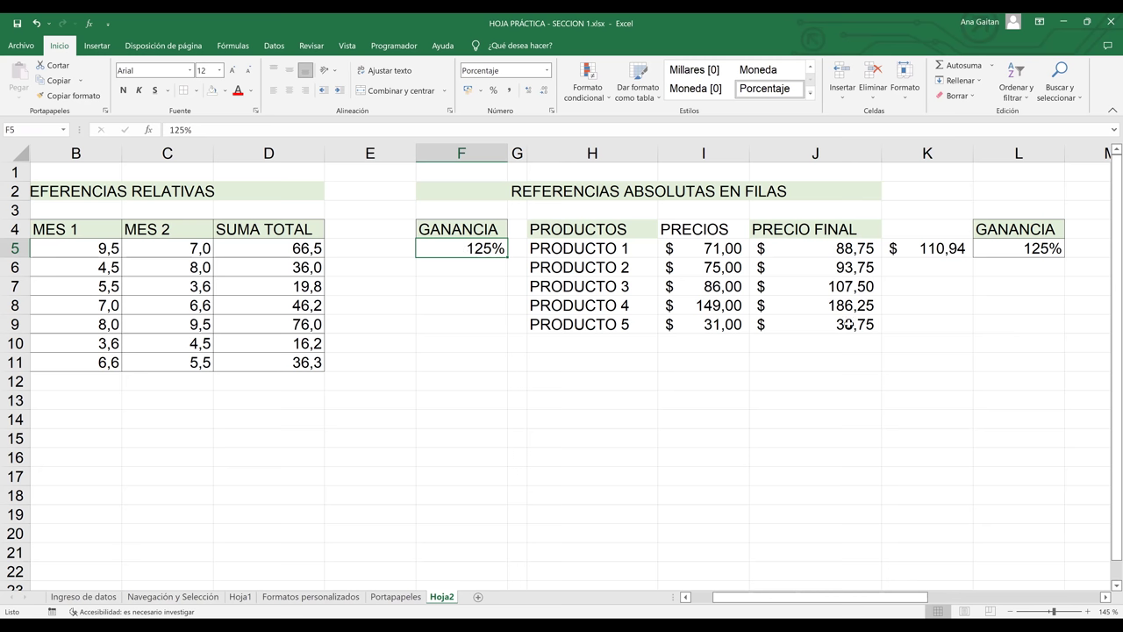
pyautogui.click(848, 324)
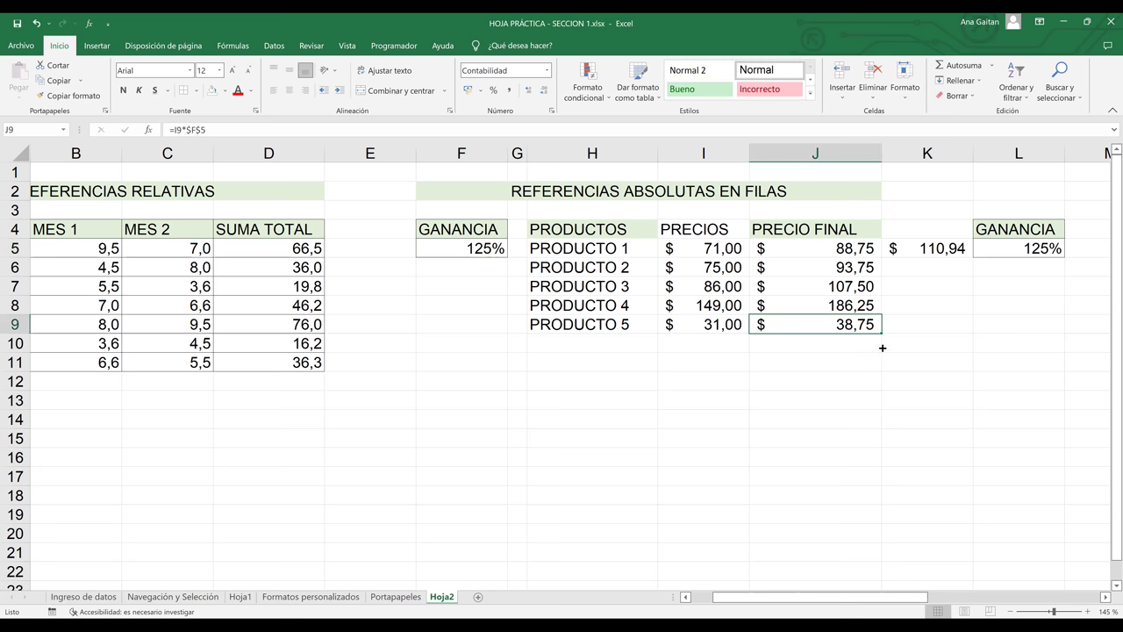
pyautogui.click(474, 244)
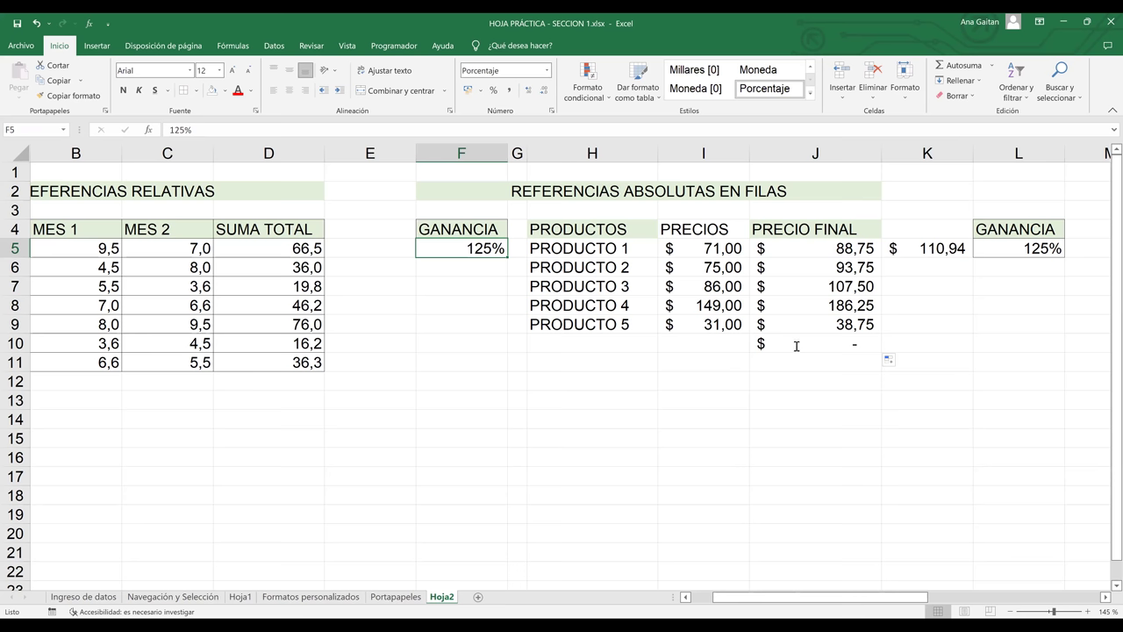
pyautogui.press('Right')
pyautogui.press('Right')
pyautogui.press('Right')
pyautogui.press('Right')
pyautogui.press('Down')
pyautogui.press('Down')
pyautogui.press('Down')
pyautogui.press('Down')
pyautogui.press('Down')
pyautogui.press('F2')
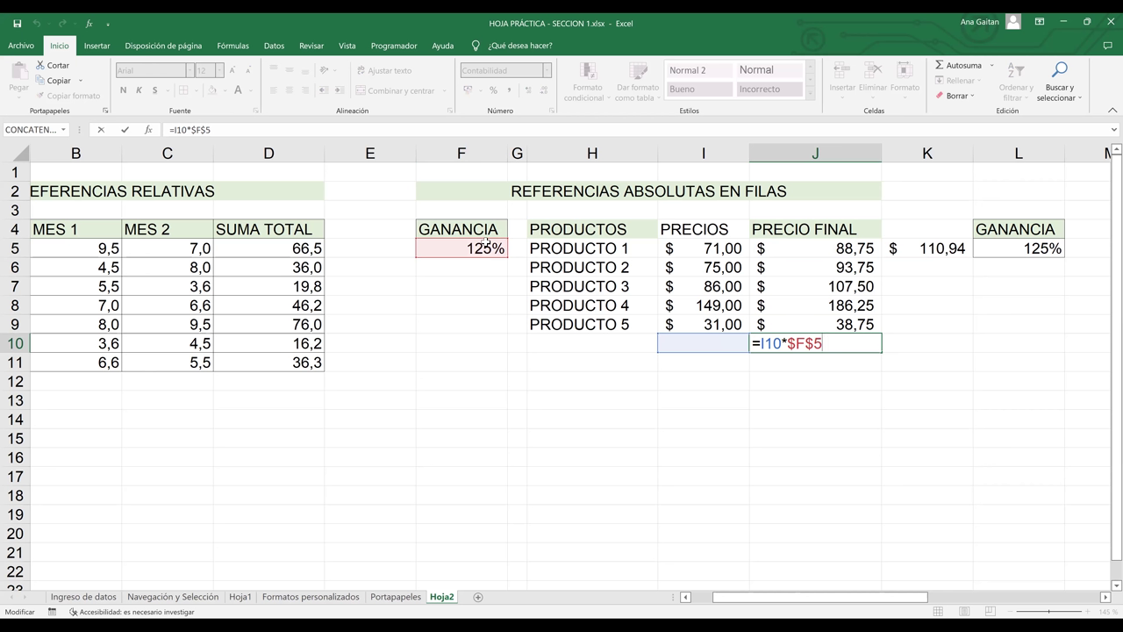
# - Cancel the J10 formula edit and clear the test formula from that cell
pyautogui.press('BackSpace')
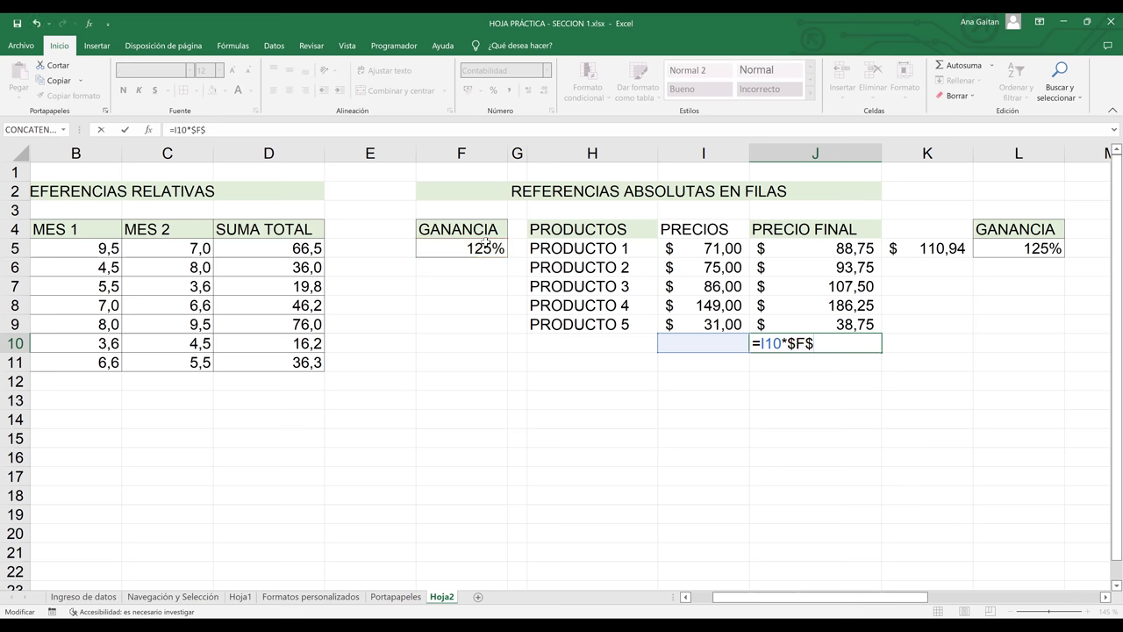
pyautogui.press('Escape')
pyautogui.click(805, 401)
# - Remove the column lock from the GANANCIA reference in J5 so the formula is =I5*F$5
pyautogui.moveTo(579, 223); pyautogui.dragTo(799, 324)
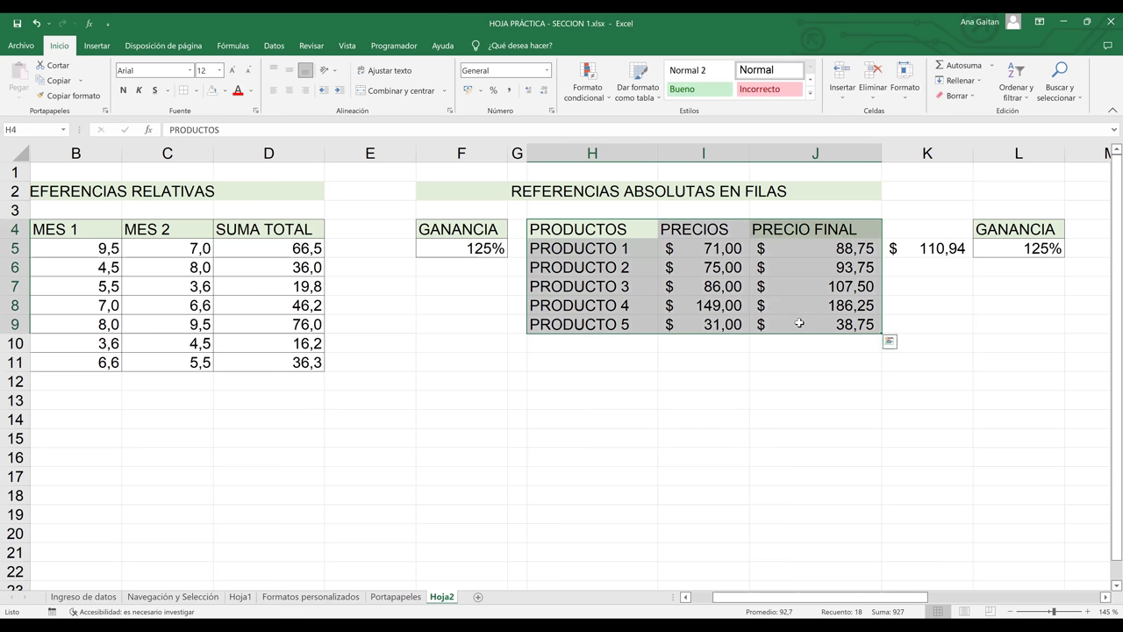
pyautogui.click(853, 251)
pyautogui.doubleClick(856, 251)
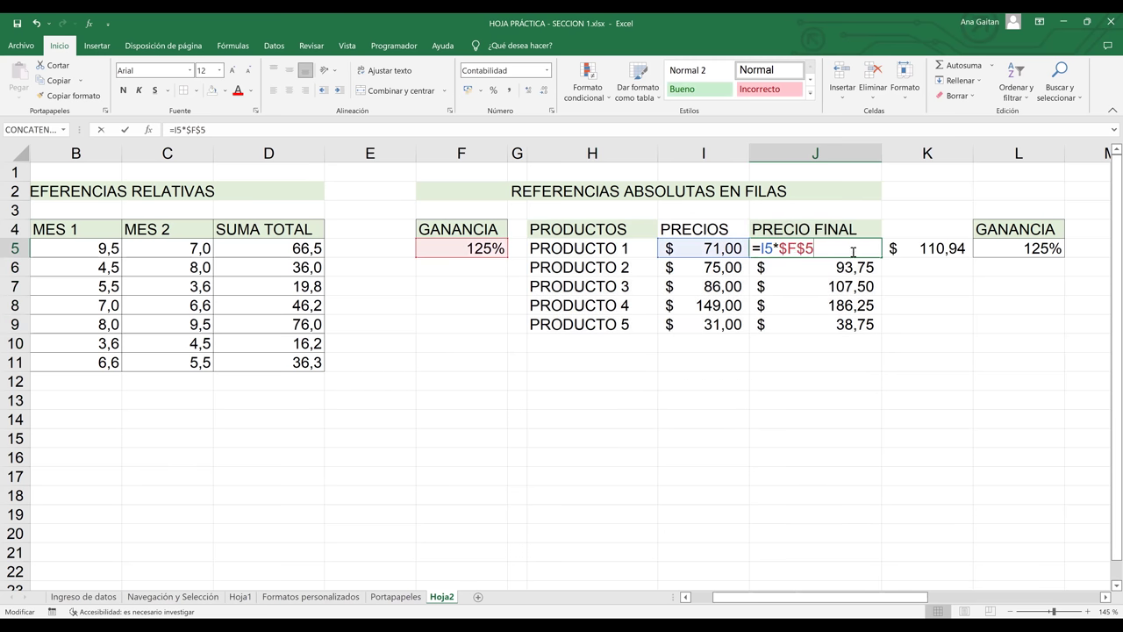
pyautogui.click(788, 248)
pyautogui.press('BackSpace')
pyautogui.press('Return')
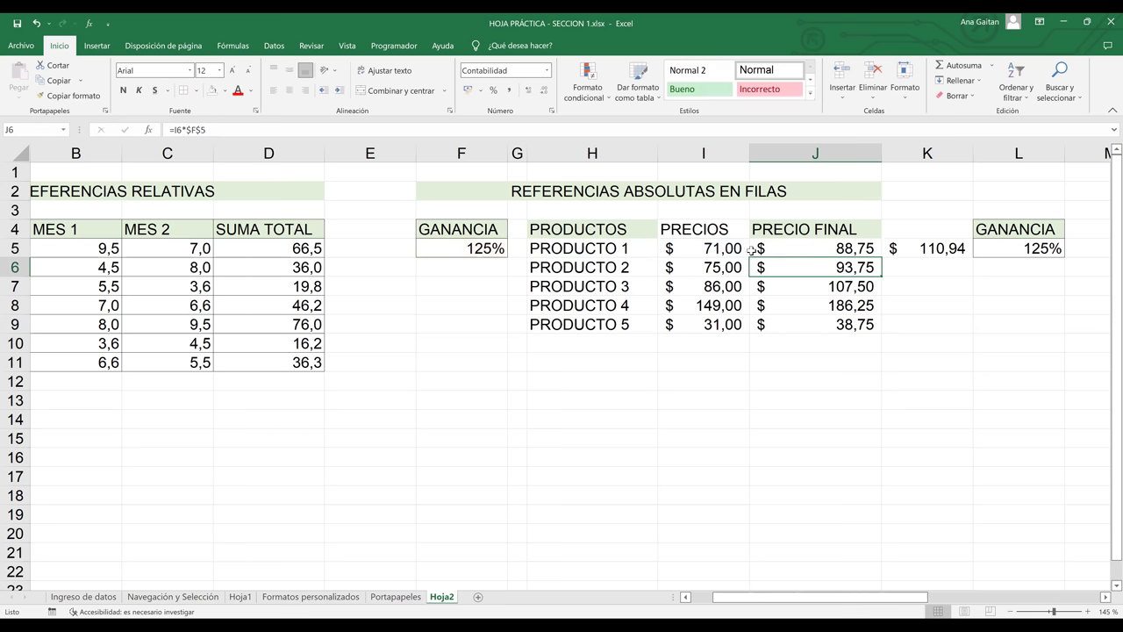
# - Fill the mixed-reference formula from J5 down to J9 and examine the references in J7 and J9
pyautogui.click(850, 242)
pyautogui.moveTo(884, 254); pyautogui.dragTo(871, 325)
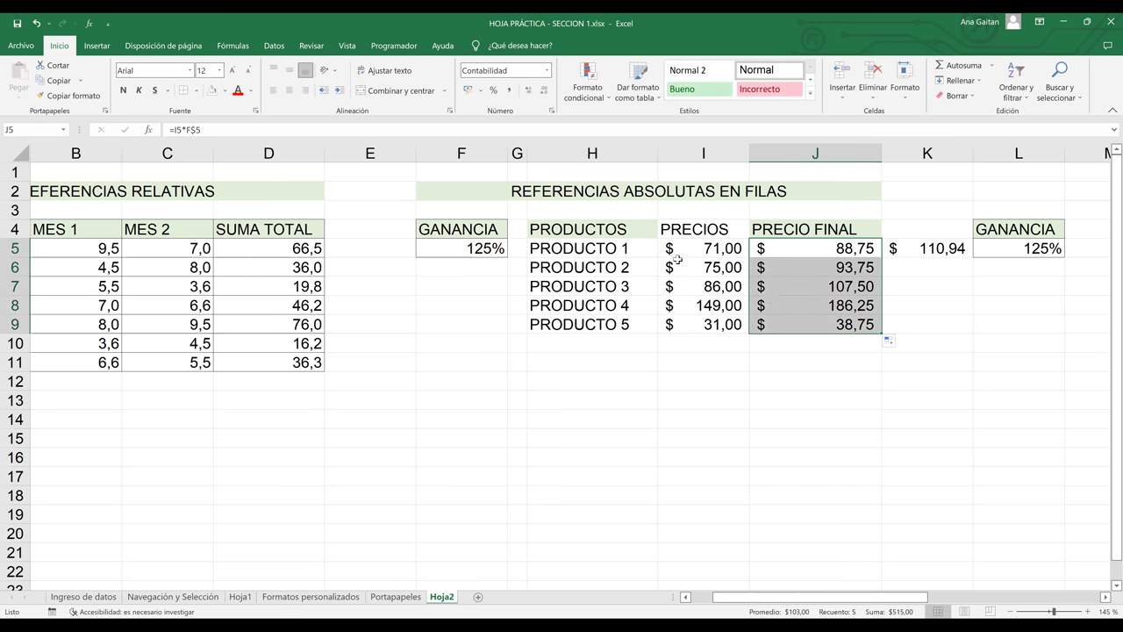
pyautogui.click(834, 290)
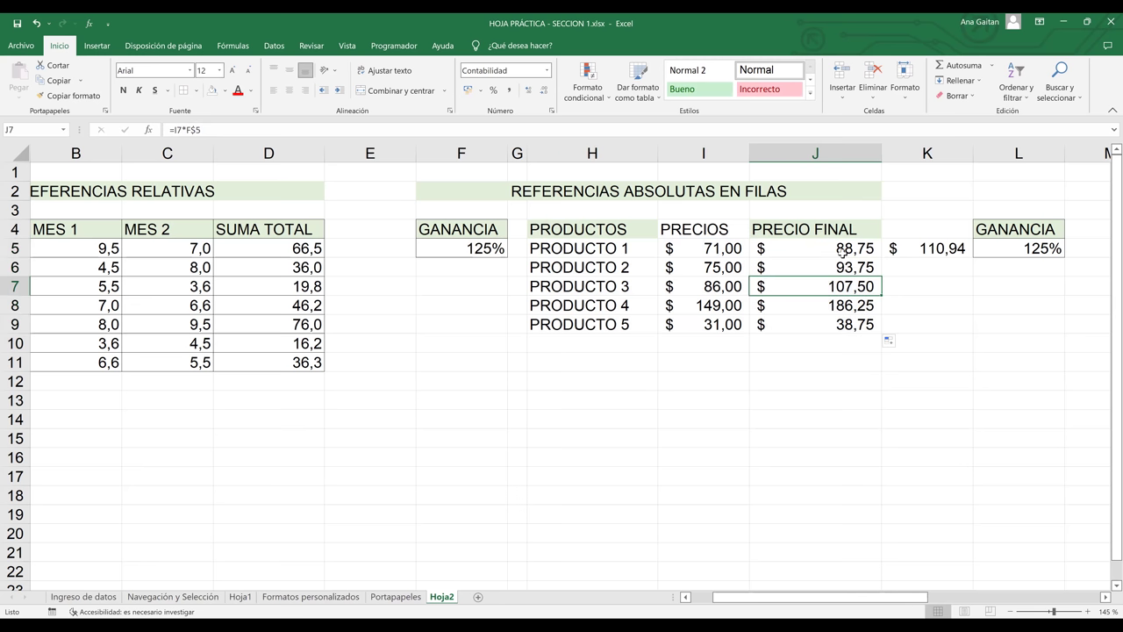
pyautogui.click(843, 251)
pyautogui.doubleClick(844, 327)
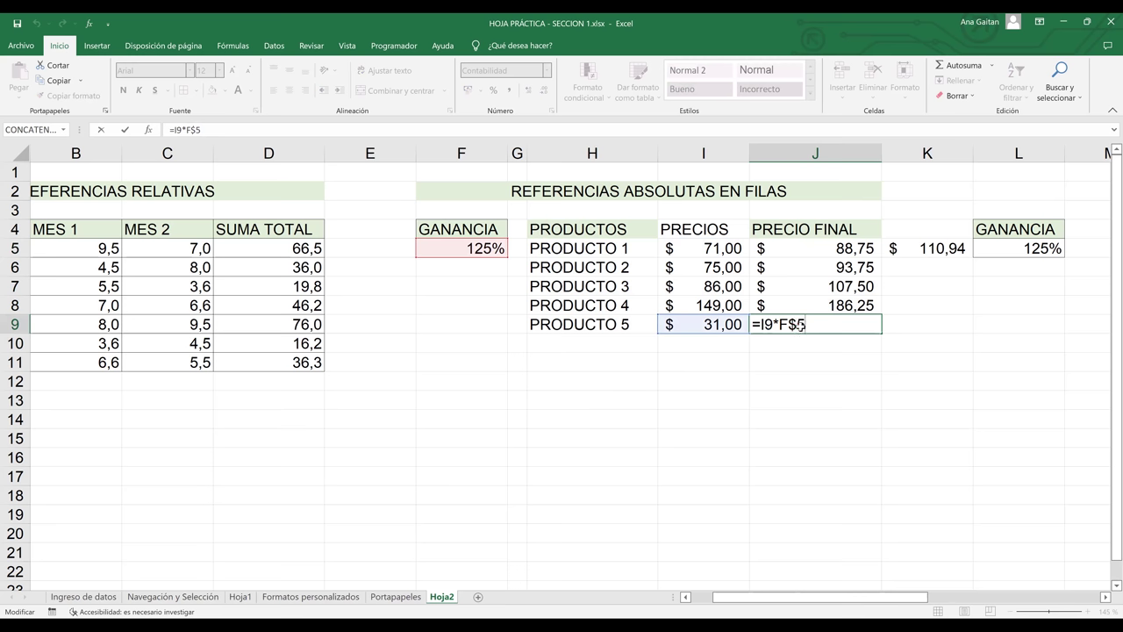
pyautogui.press('Return')
# - Fill the row-locked J5 formula across into K5
pyautogui.click(838, 248)
pyautogui.moveTo(882, 258); pyautogui.dragTo(943, 250)
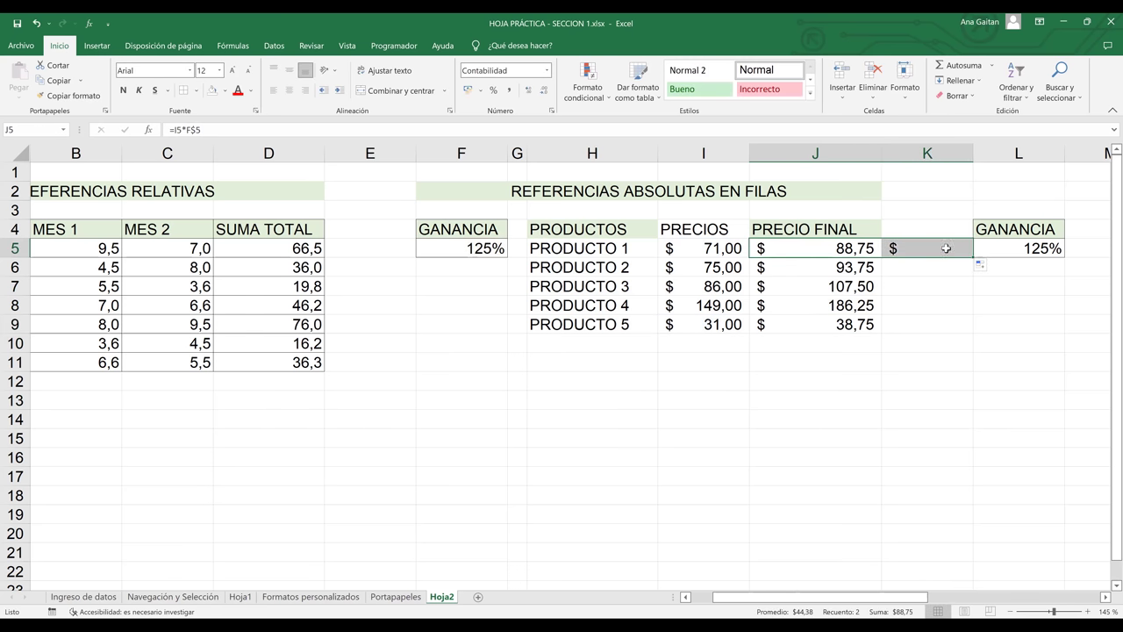
# - Check the references in K5, fill its formula down to K9, and examine the references in K8
pyautogui.doubleClick(943, 250)
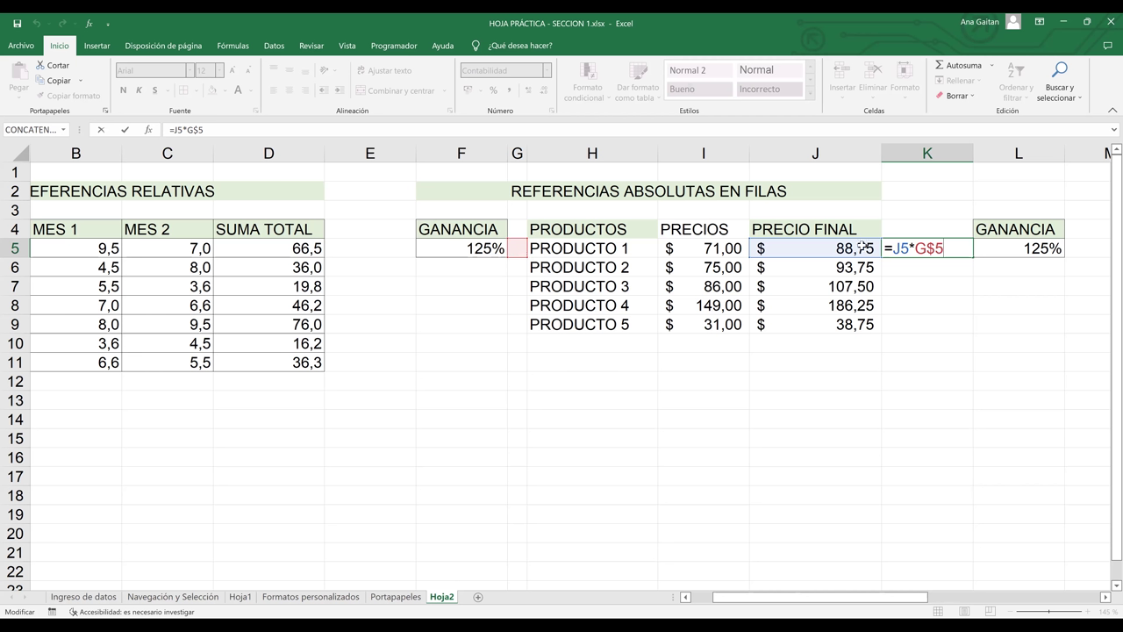
pyautogui.hotkey('ctrl', 'Return')
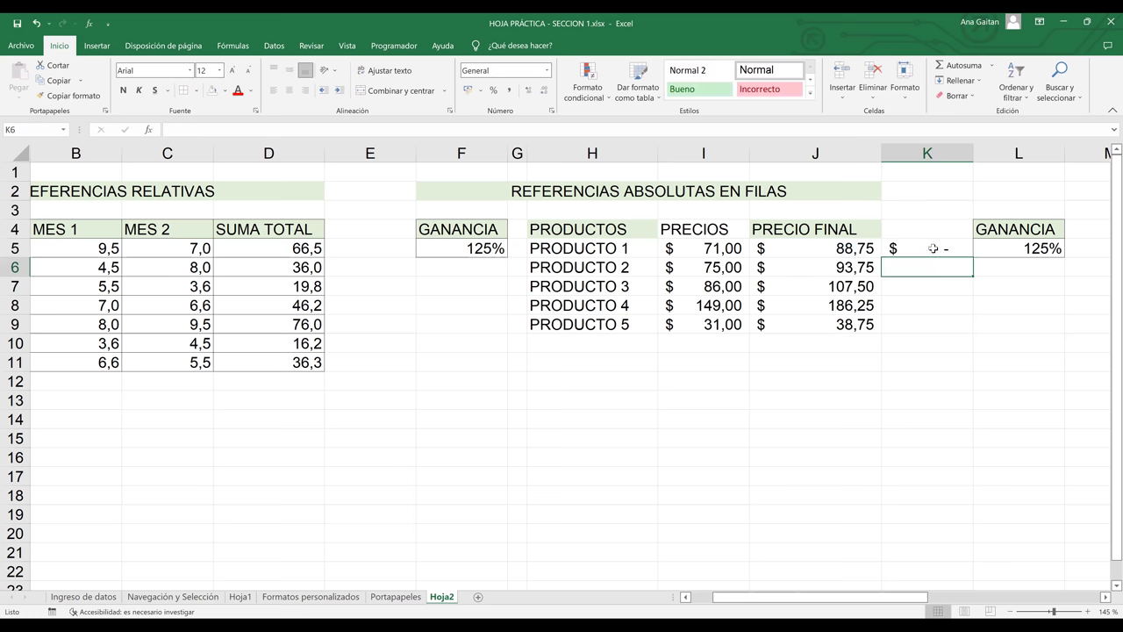
pyautogui.moveTo(972, 262); pyautogui.dragTo(965, 330)
pyautogui.doubleClick(956, 301)
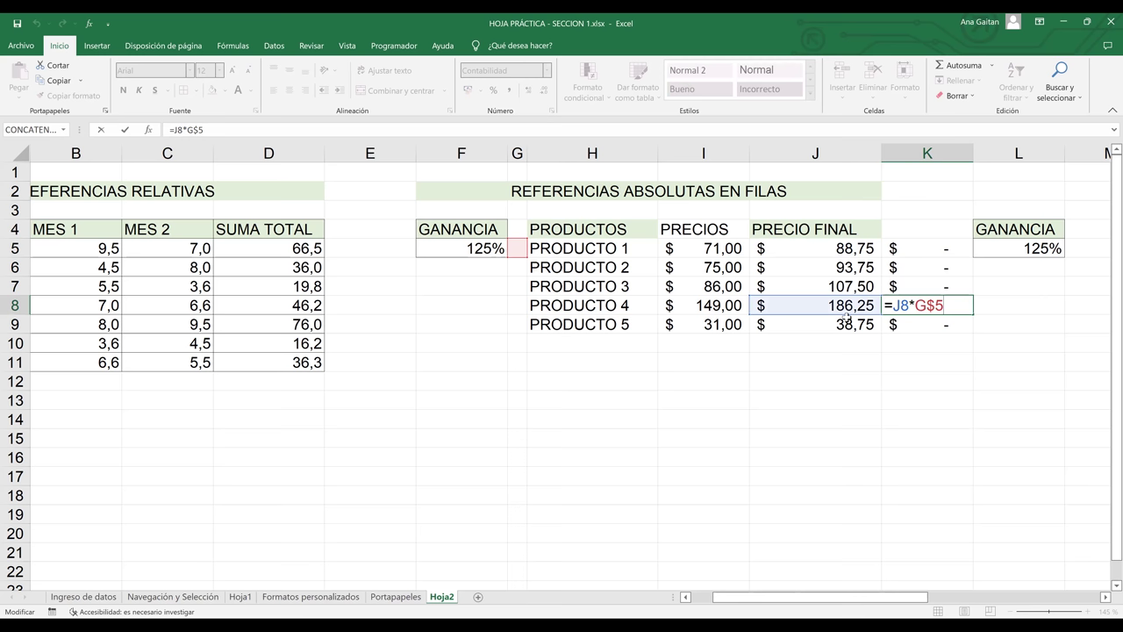
pyautogui.press('Return')
# - Review the final price formula in J5 and compare its row-locked profit reference with the GANANCIA source cell F5
pyautogui.click(858, 252)
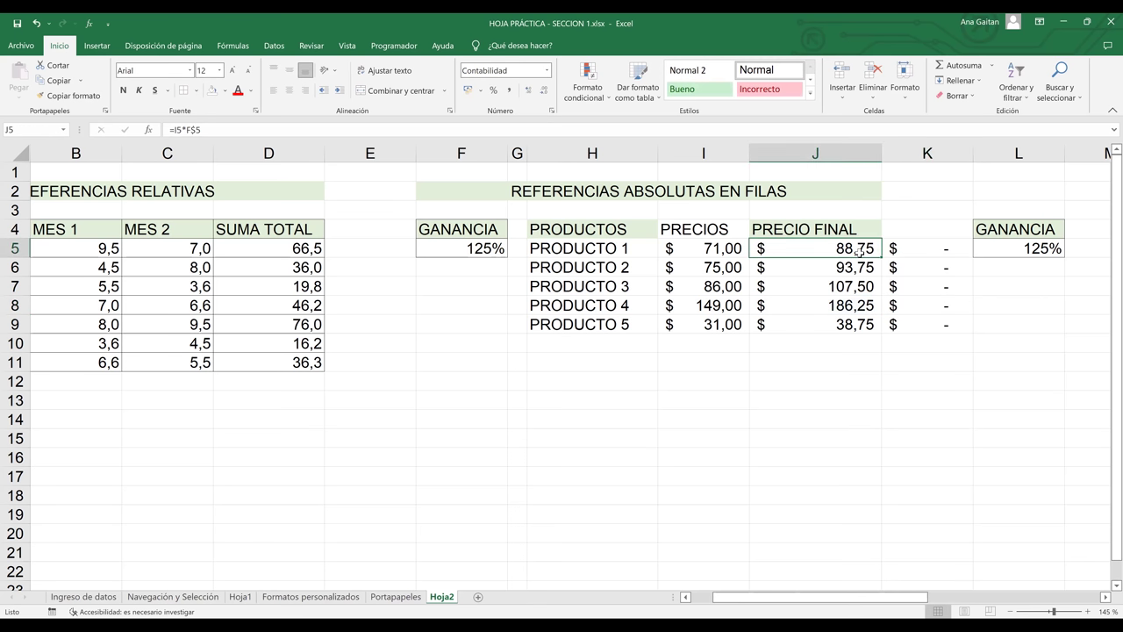
pyautogui.click(466, 249)
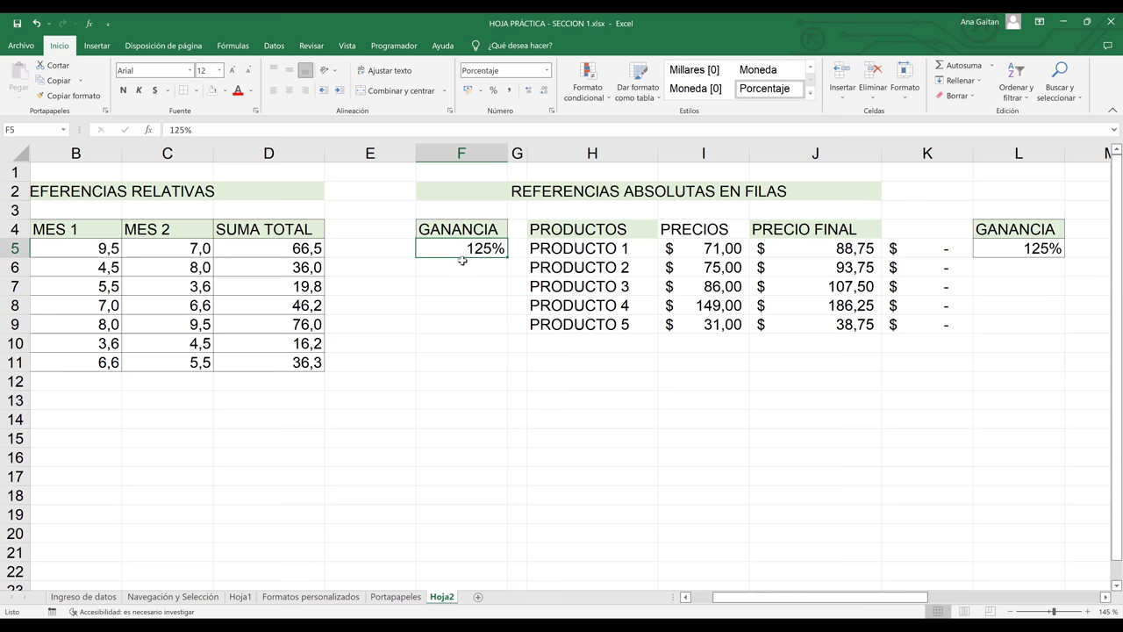
pyautogui.click(541, 261)
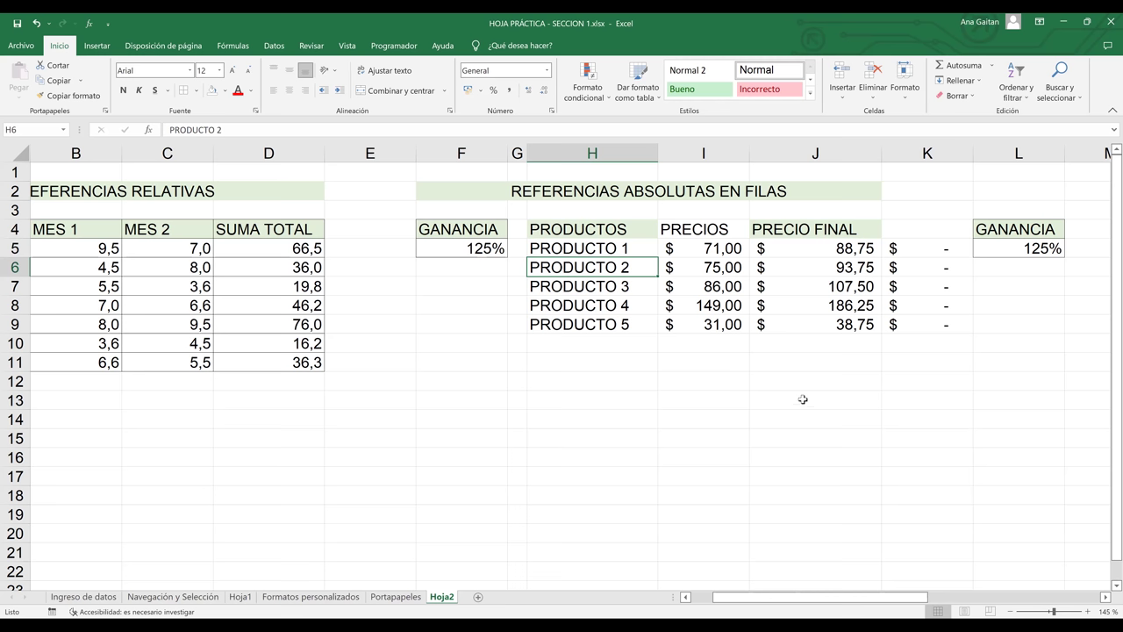
pyautogui.click(870, 253)
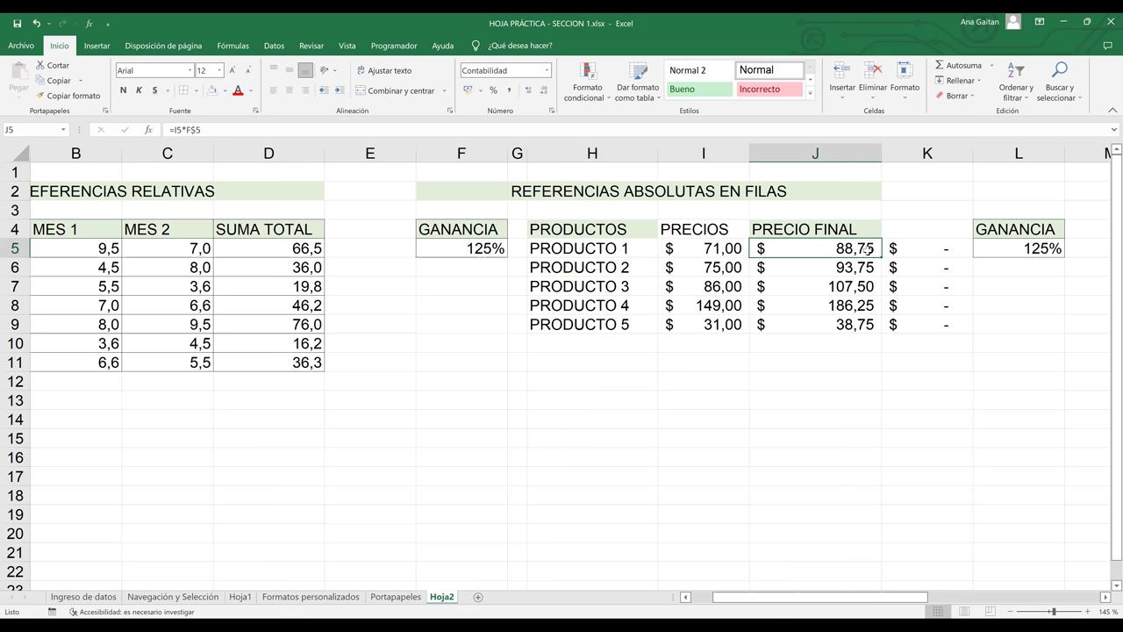
pyautogui.doubleClick(868, 251)
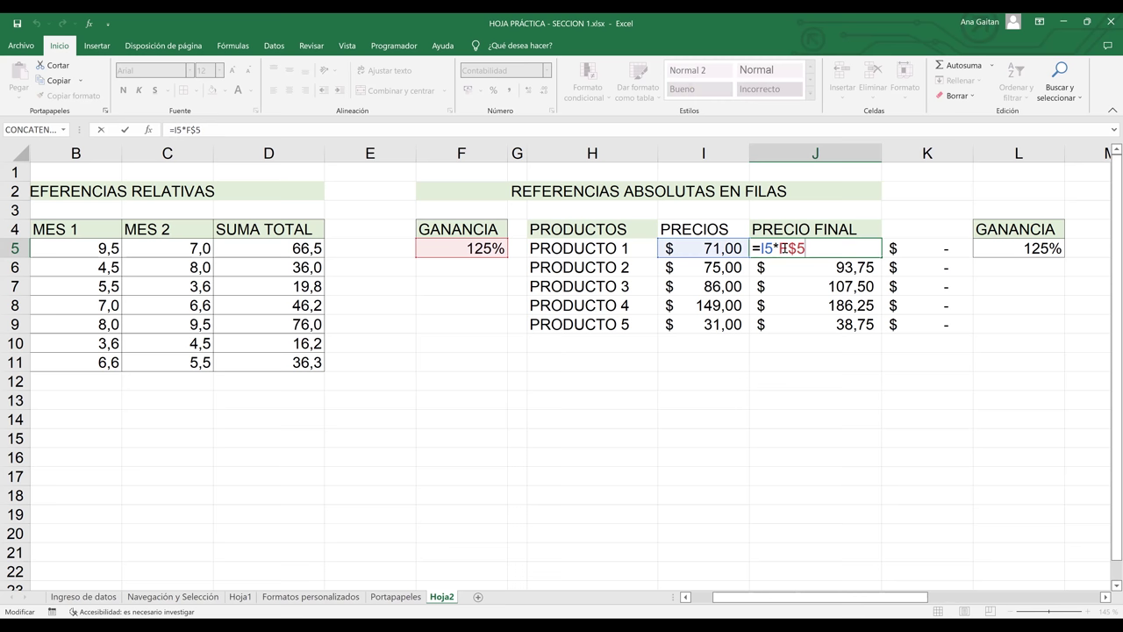
pyautogui.press('Return')
pyautogui.click(971, 338)
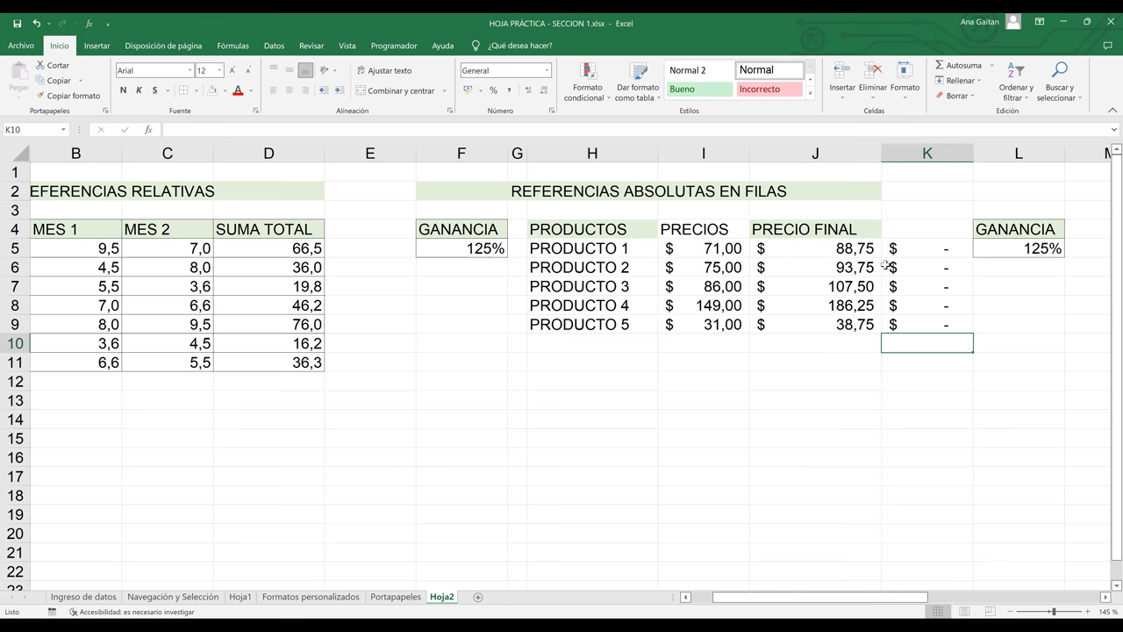
pyautogui.click(855, 250)
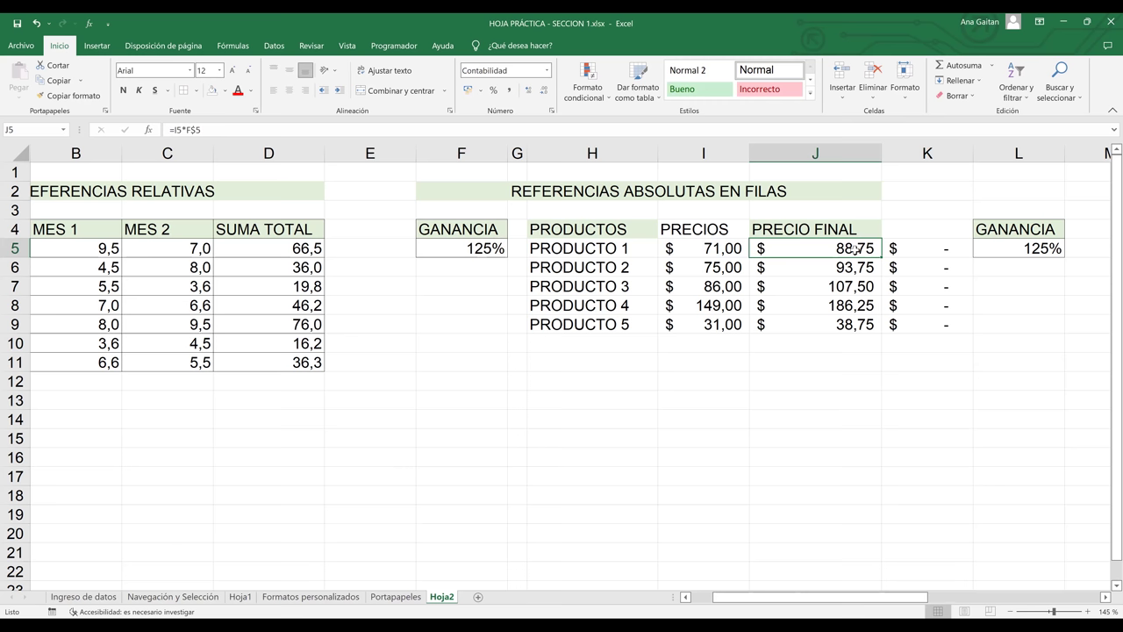
pyautogui.doubleClick(855, 250)
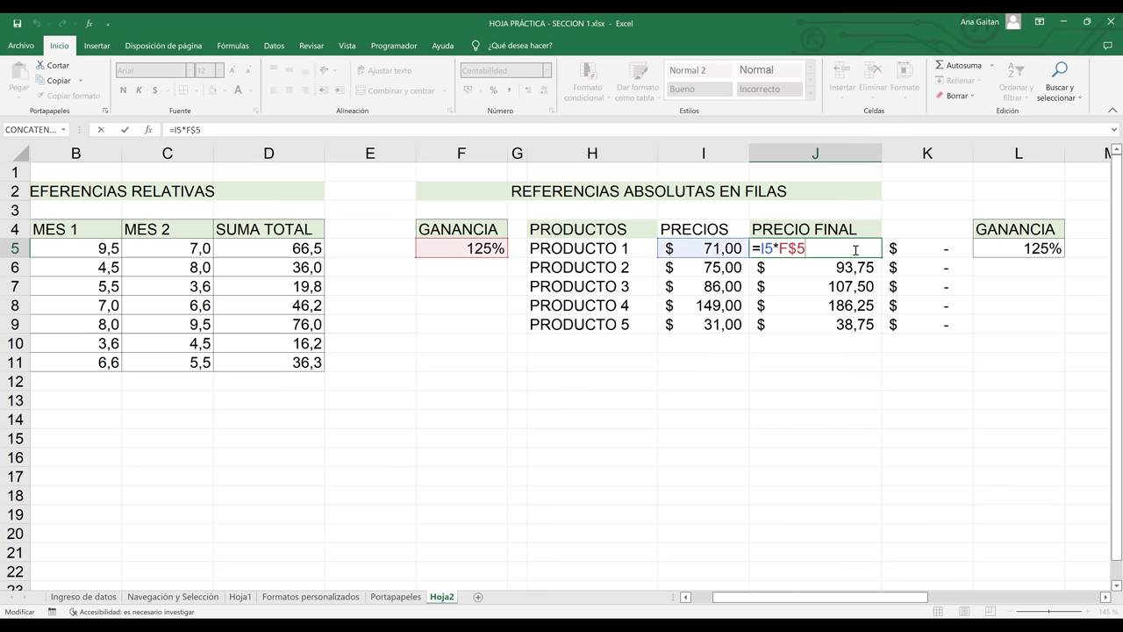
pyautogui.click(884, 345)
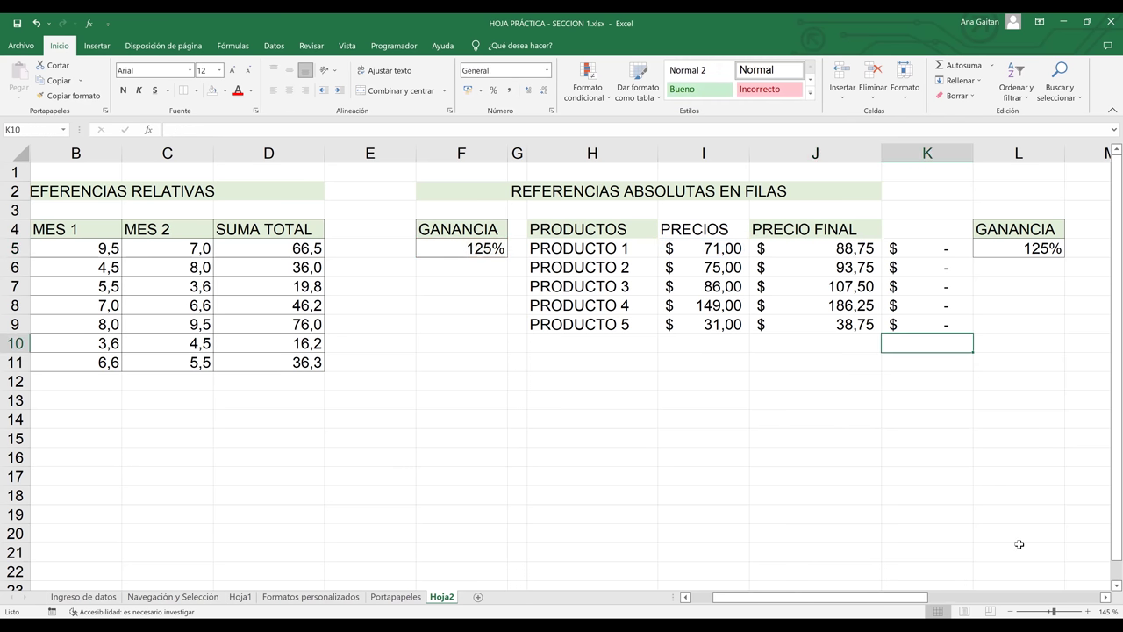
# - Examine the column-locked GANANCIA reference in the PRODUCTO 2 final price formula in P6 of the horizontal products table
pyautogui.click(1104, 597)
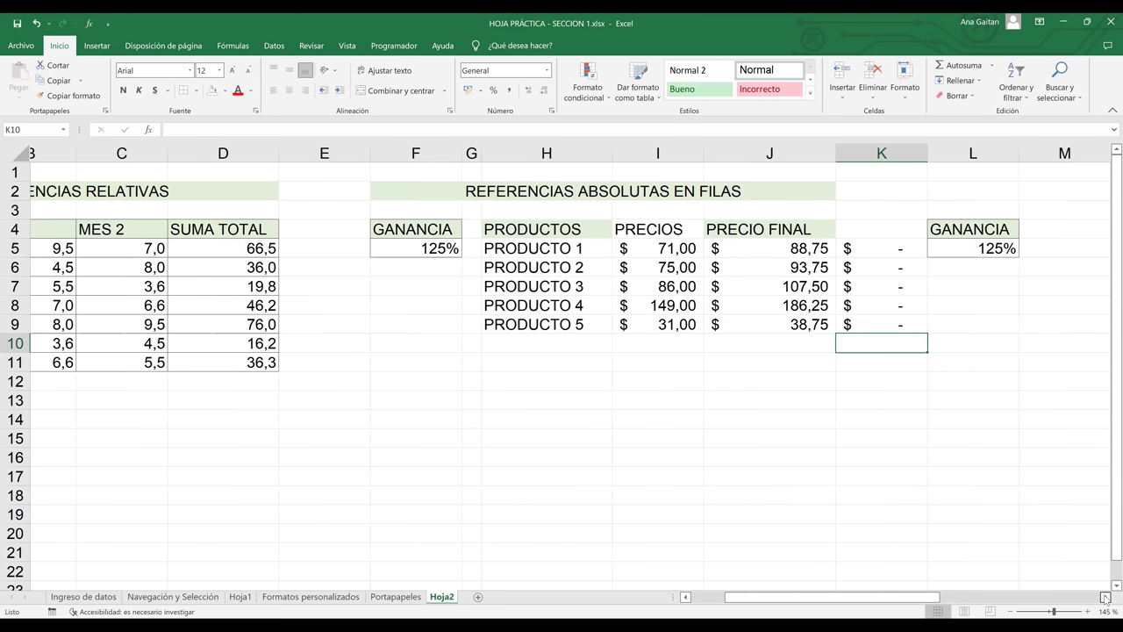
pyautogui.hscroll(6, 834, 249)
pyautogui.doubleClick(835, 249)
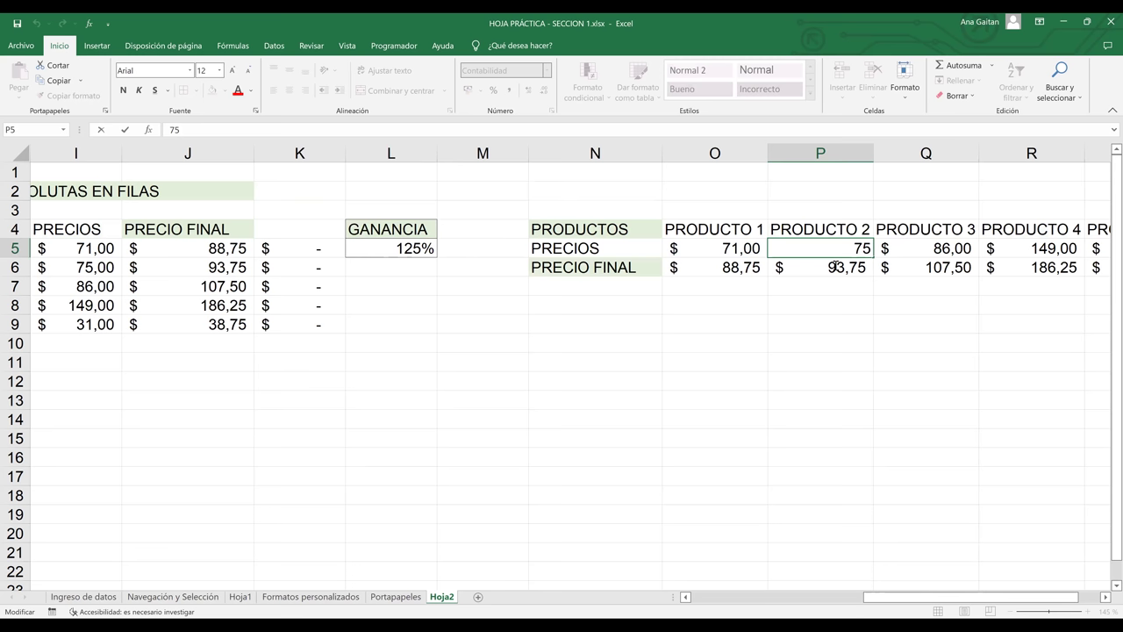
pyautogui.doubleClick(835, 267)
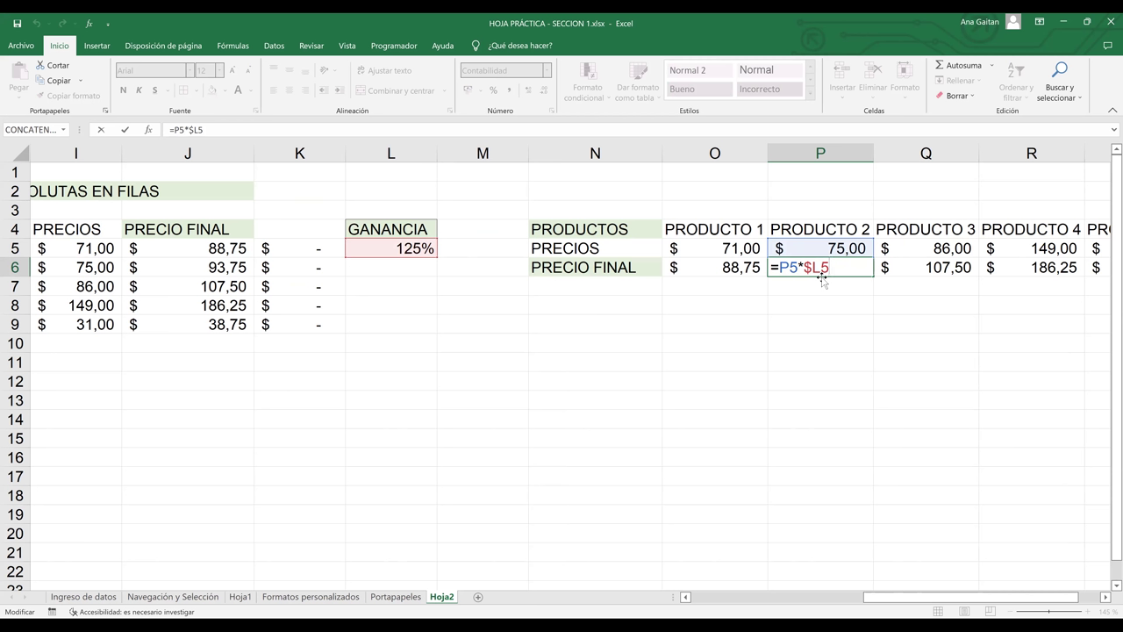
pyautogui.click(782, 413)
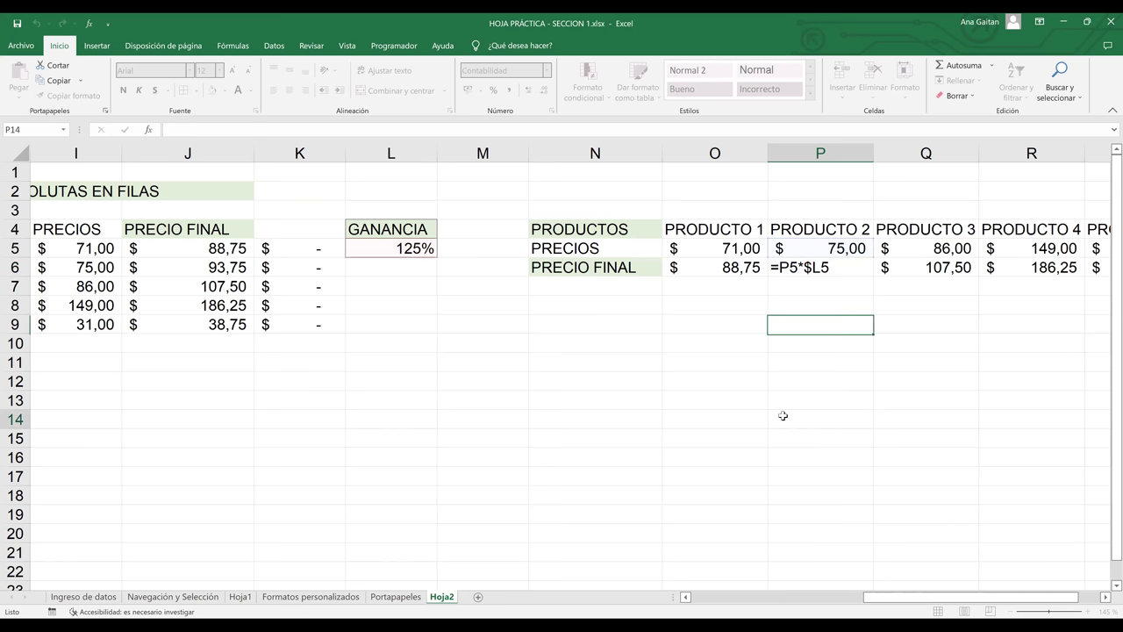